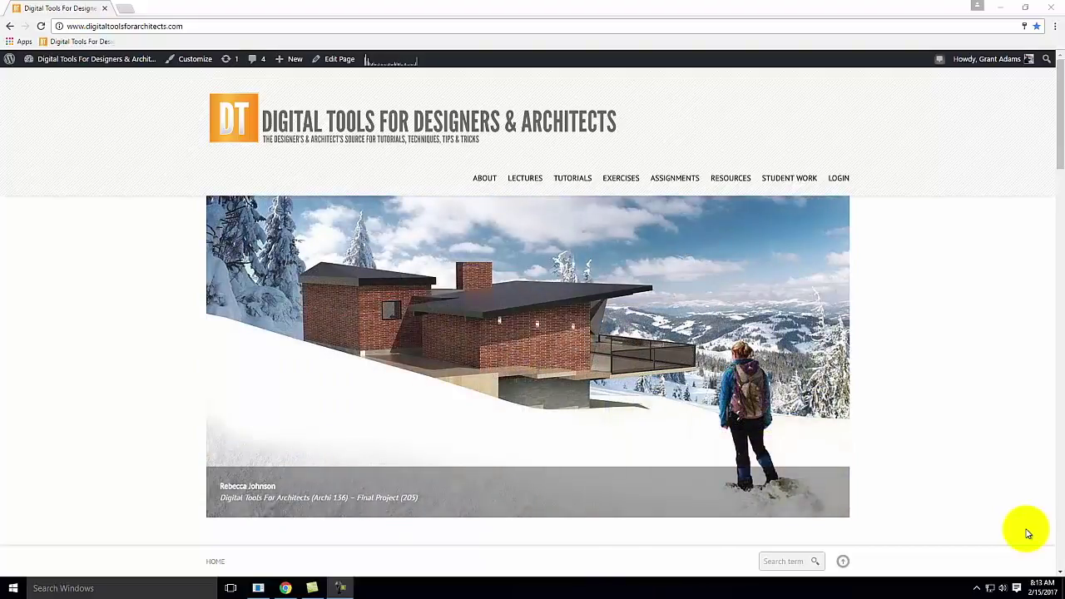
- Open the Exercise 108 page from the Spring 2017 exercises of the course website
{"action": "mouse_move", "coordinate": [606, 195]}
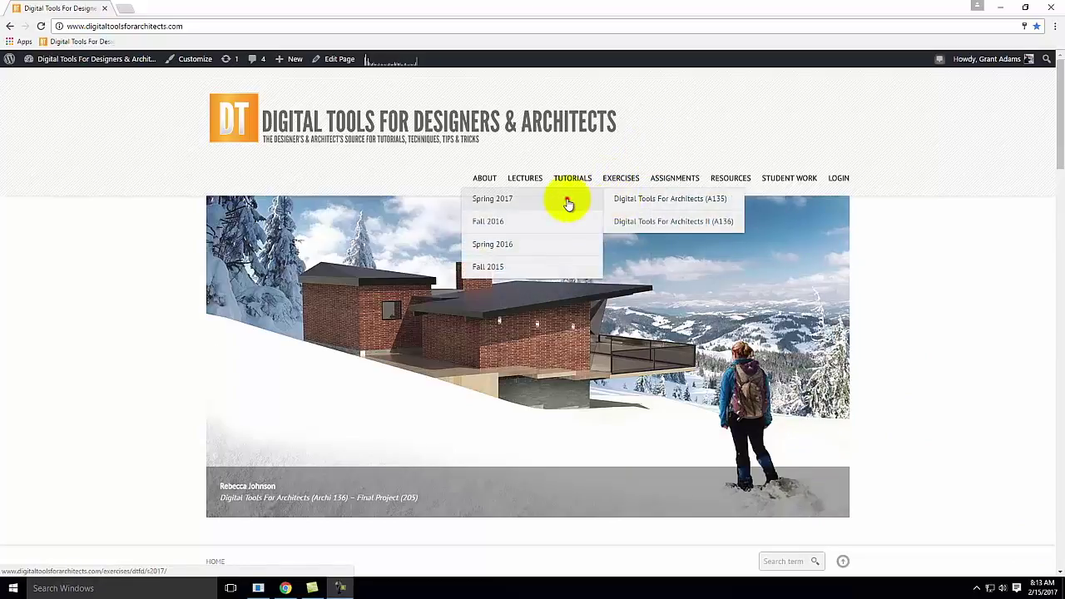
{"action": "left_click", "coordinate": [568, 204]}
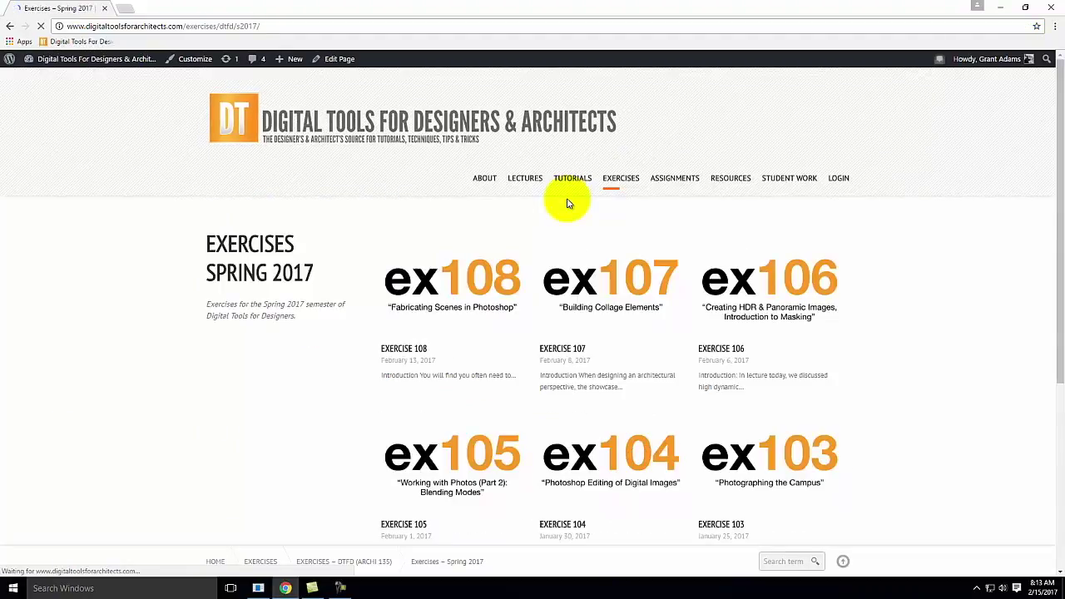
{"action": "left_click", "coordinate": [487, 268]}
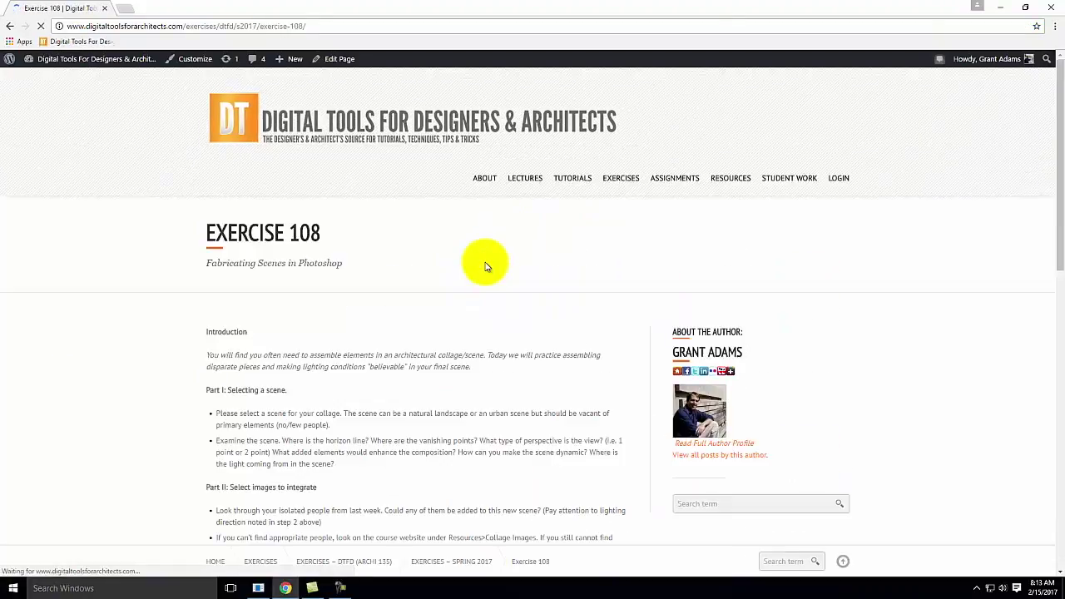
- Open all five City Streets sample scene links of the exercise in separate new browser tabs
{"action": "scroll", "coordinate": [433, 276], "scroll_direction": "down", "scroll_amount": 10}
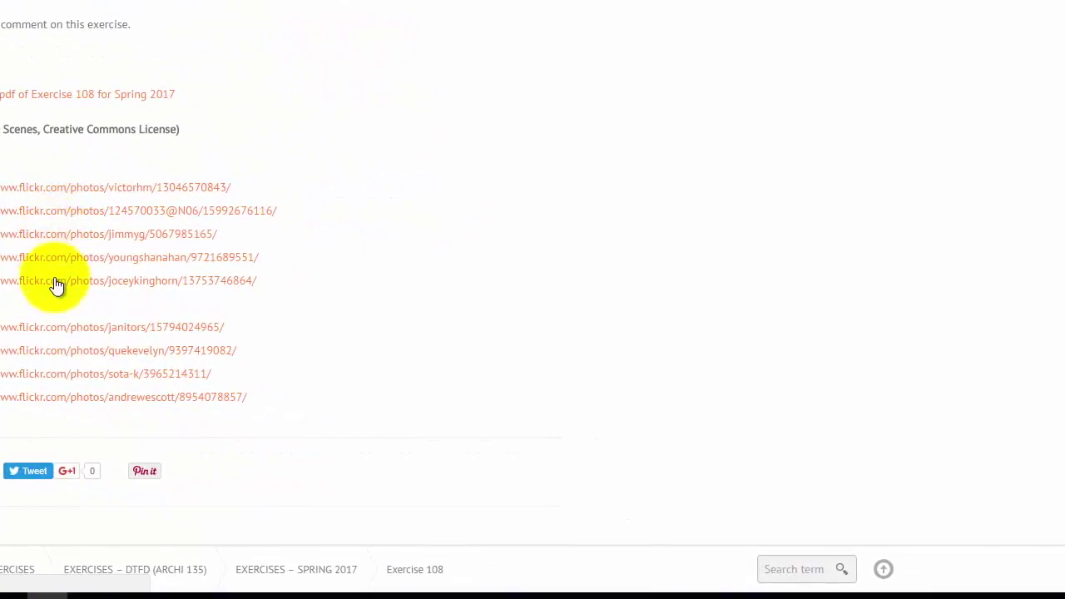
{"action": "right_click", "coordinate": [53, 195]}
{"action": "left_click", "coordinate": [63, 203]}
{"action": "right_click", "coordinate": [79, 218]}
{"action": "left_click", "coordinate": [105, 229]}
{"action": "right_click", "coordinate": [105, 232]}
{"action": "left_click", "coordinate": [140, 250]}
{"action": "right_click", "coordinate": [128, 257]}
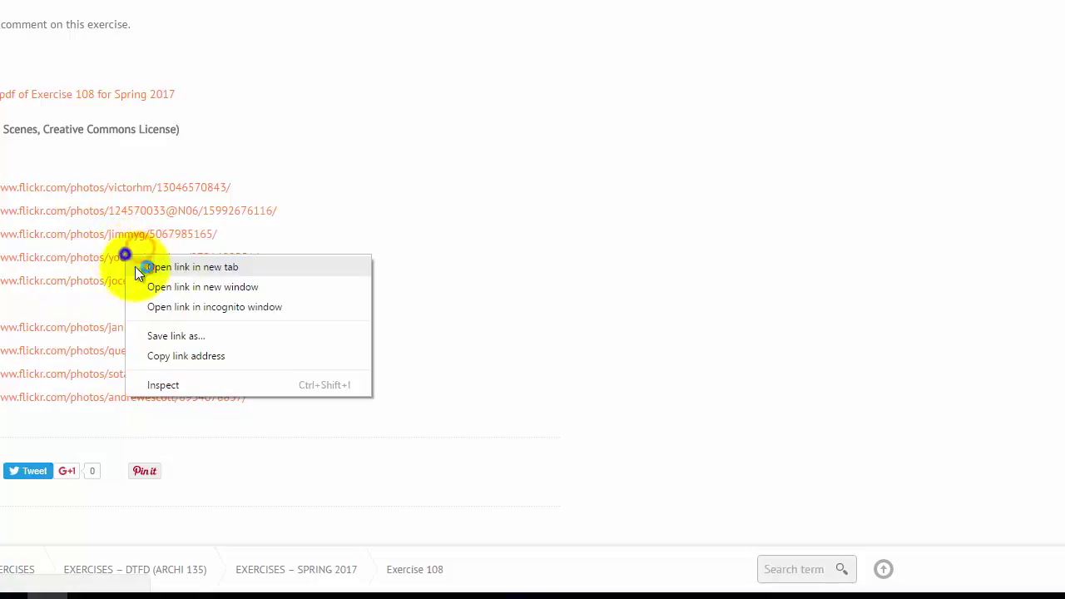
{"action": "left_click", "coordinate": [152, 267]}
{"action": "right_click", "coordinate": [125, 280]}
{"action": "left_click", "coordinate": [173, 291]}
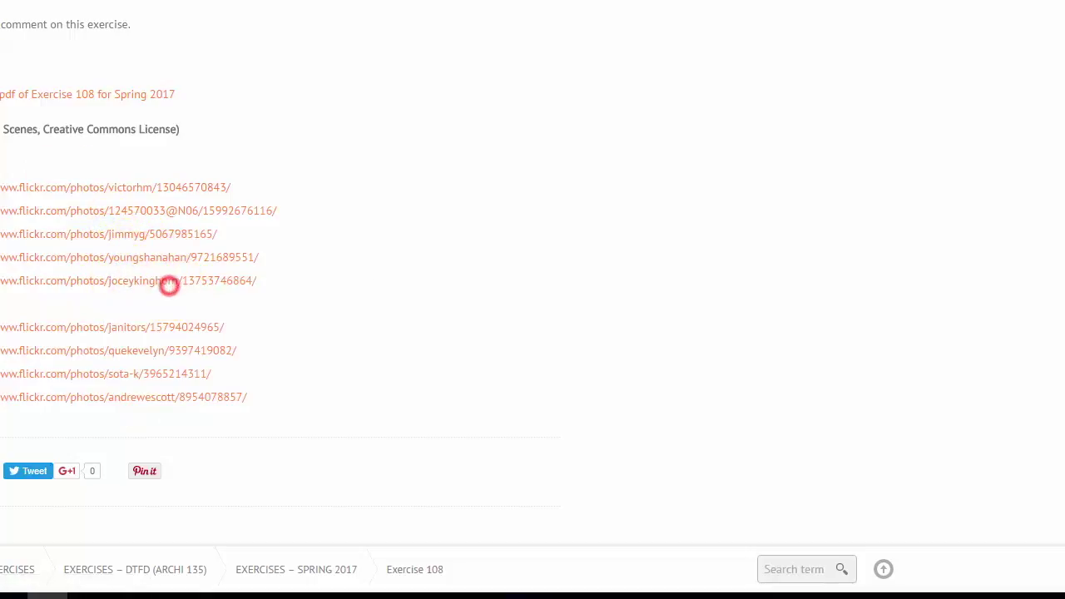
- Look through the opened city street photos, comparing them as possible collage scenes and ending on the empty street with tram tracks
{"action": "key", "text": "ctrl+Tab"}
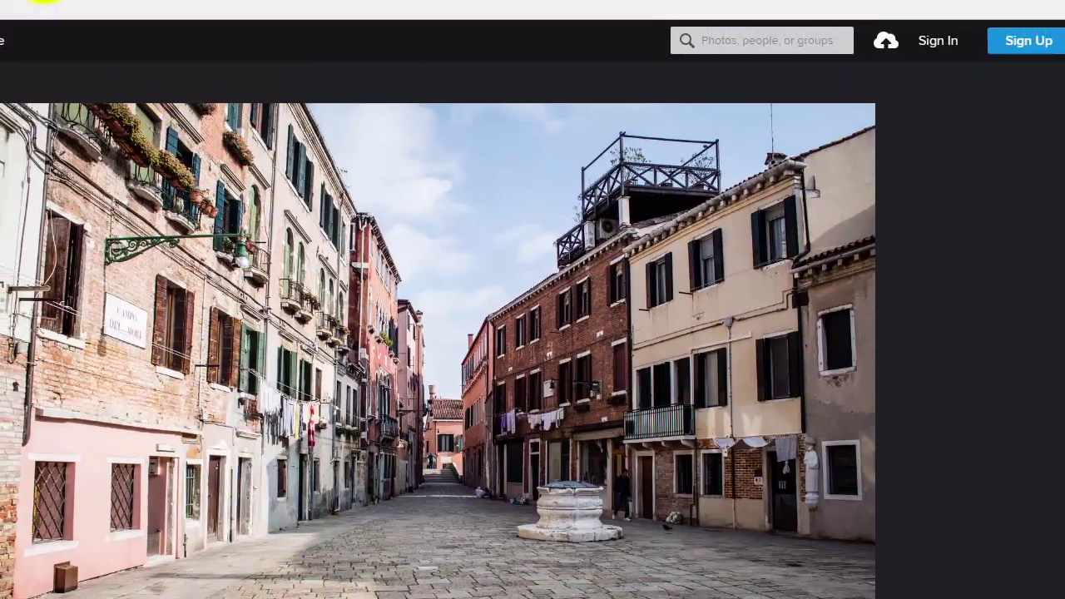
{"action": "left_click", "coordinate": [52, 12]}
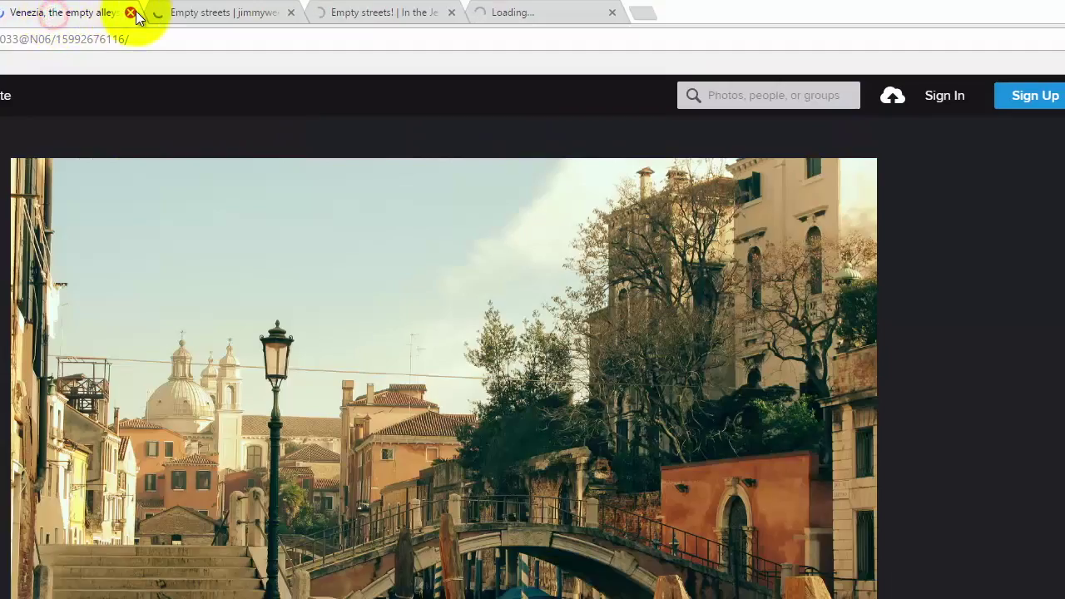
{"action": "left_click", "coordinate": [209, 15]}
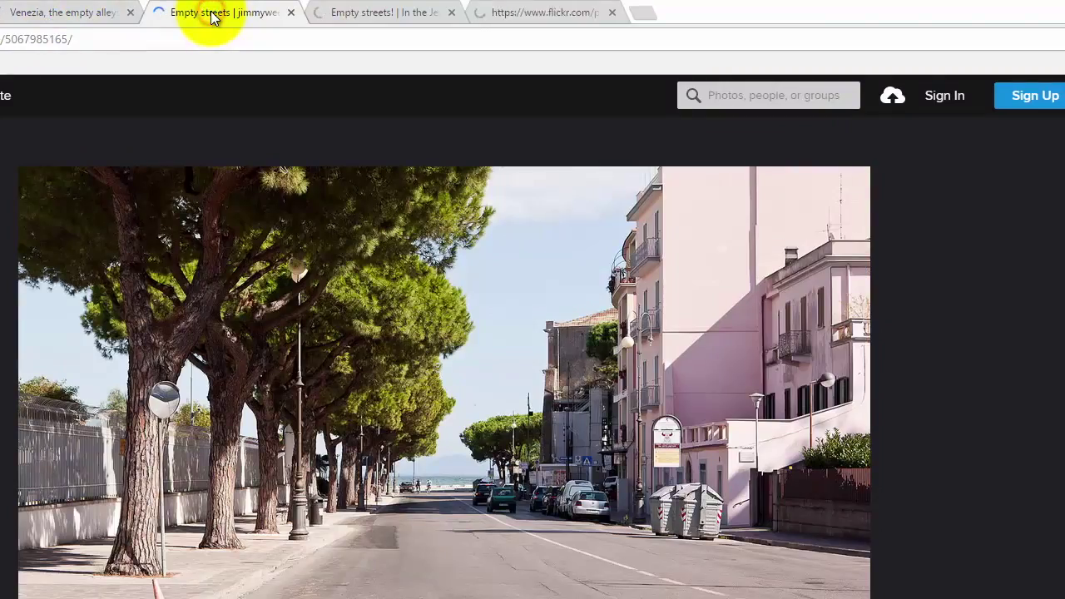
{"action": "left_click", "coordinate": [349, 15]}
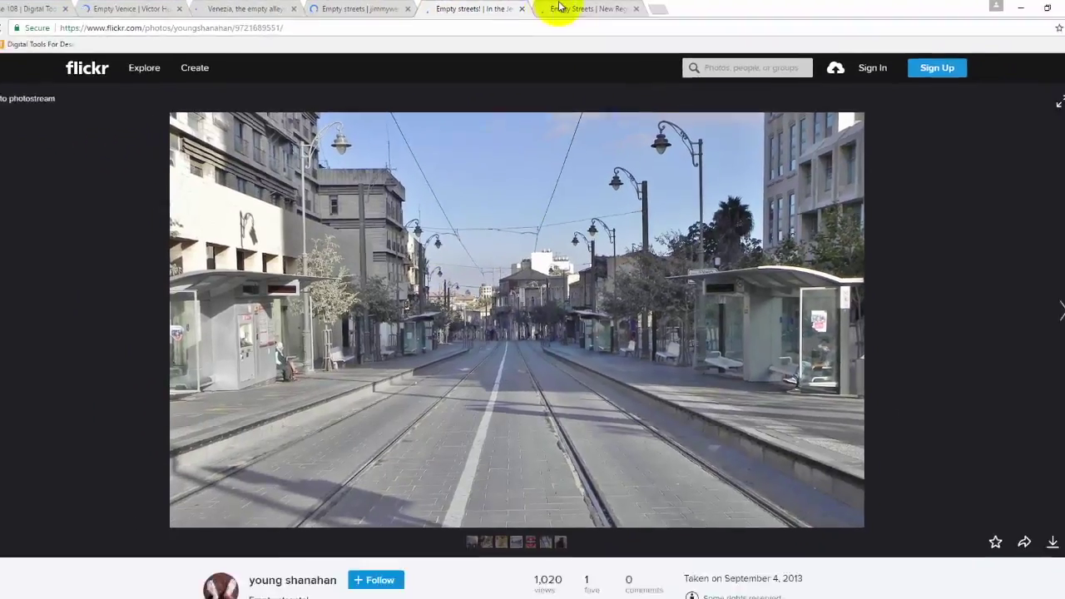
{"action": "left_click", "coordinate": [491, 13]}
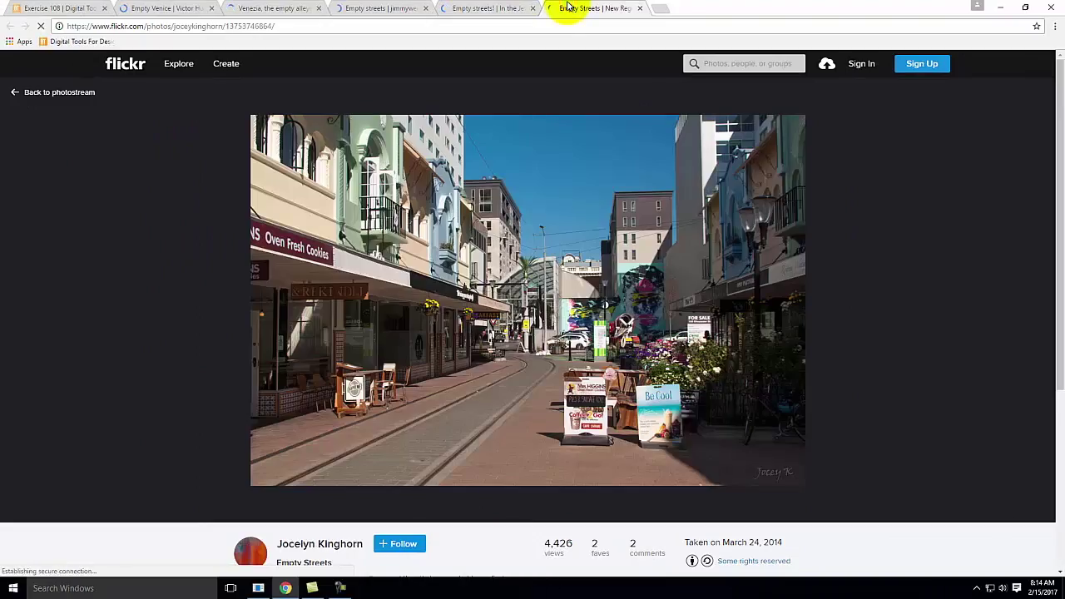
{"action": "left_click", "coordinate": [449, 8]}
{"action": "left_click", "coordinate": [387, 8]}
{"action": "left_click", "coordinate": [287, 8]}
{"action": "left_click", "coordinate": [185, 8]}
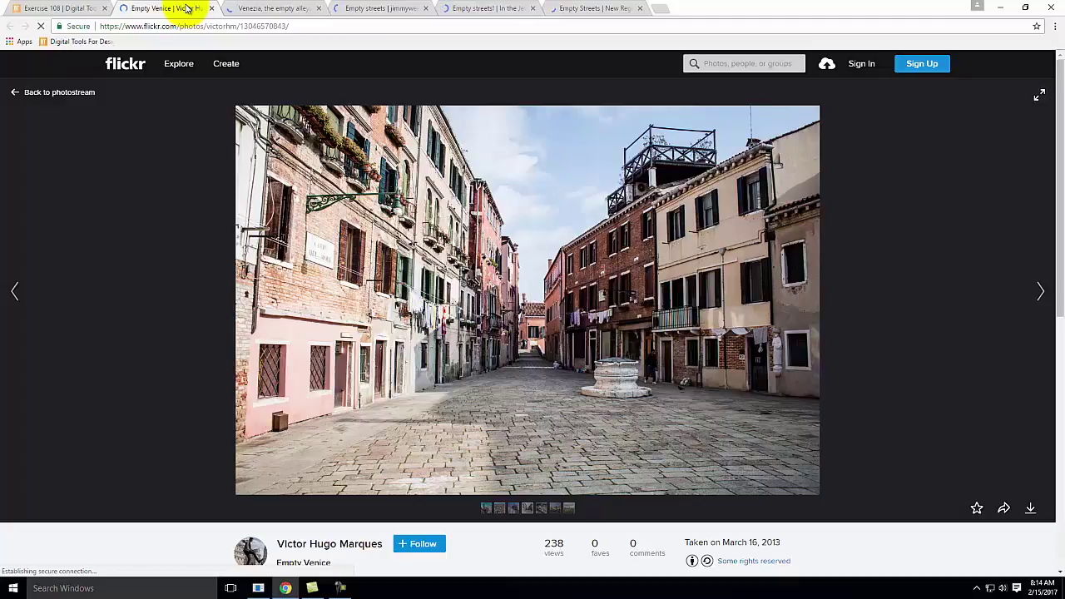
{"action": "left_click", "coordinate": [371, 8]}
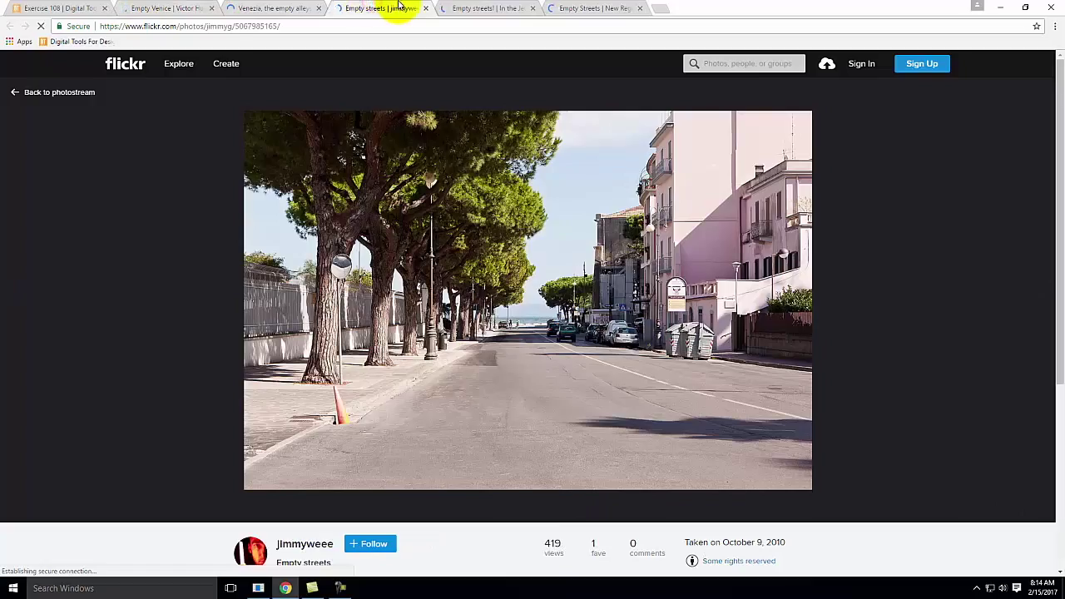
{"action": "left_click", "coordinate": [506, 10]}
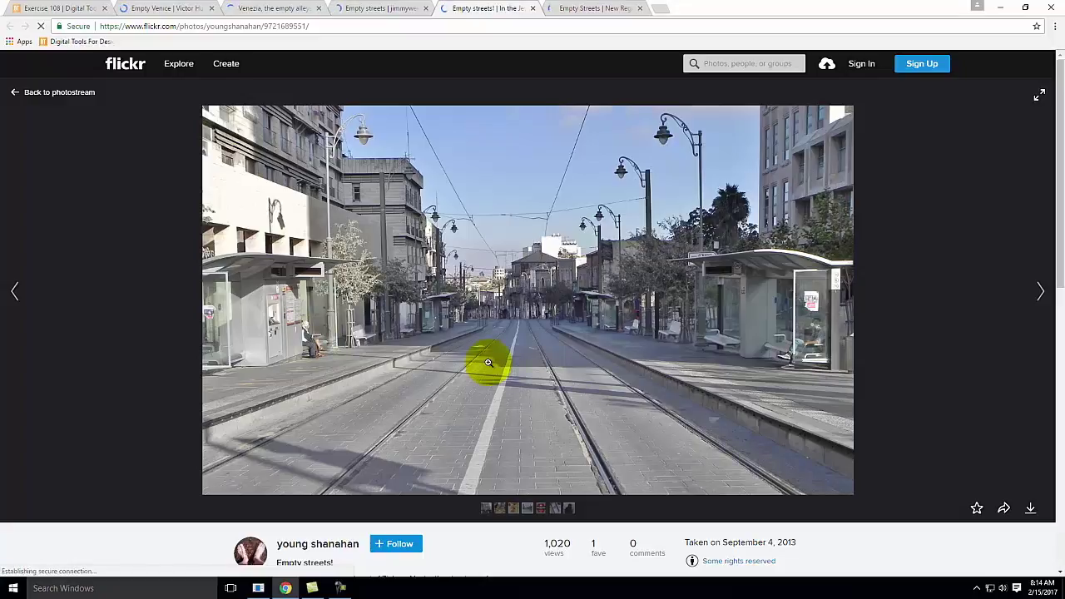
- Return to the Exercise 108 page and open all four Landscapes sample scene links in new browser tabs
{"action": "left_click", "coordinate": [64, 10]}
{"action": "right_click", "coordinate": [266, 401]}
{"action": "left_click", "coordinate": [281, 410]}
{"action": "right_click", "coordinate": [267, 414]}
{"action": "left_click", "coordinate": [300, 423]}
{"action": "right_click", "coordinate": [271, 431]}
{"action": "left_click", "coordinate": [291, 440]}
{"action": "right_click", "coordinate": [287, 447]}
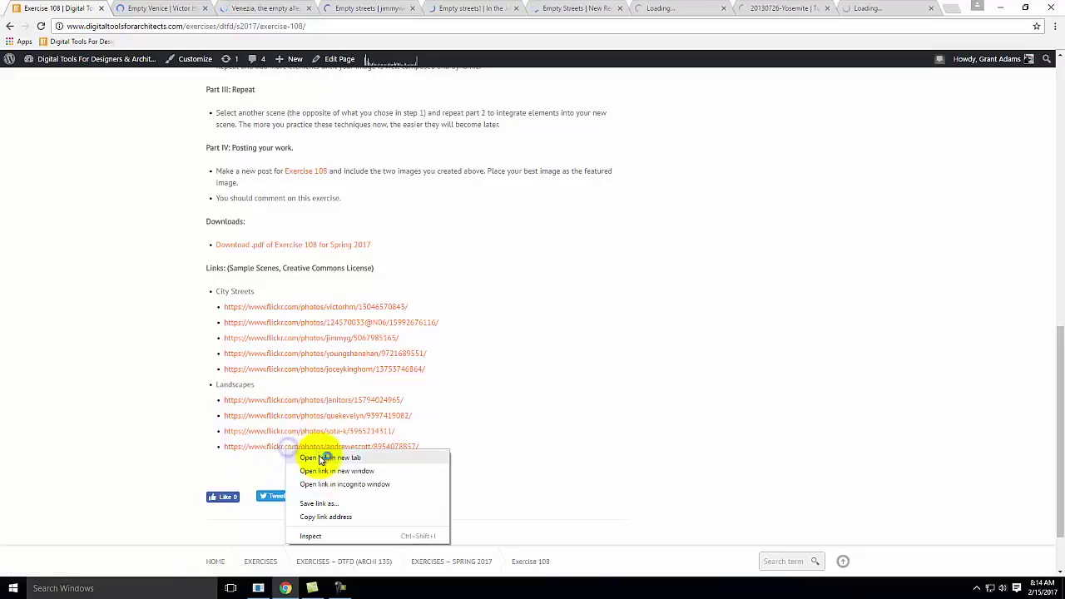
{"action": "left_click", "coordinate": [316, 456]}
- View the opened Yosemite landscape photos as alternative collage scenes
{"action": "left_click", "coordinate": [620, 10]}
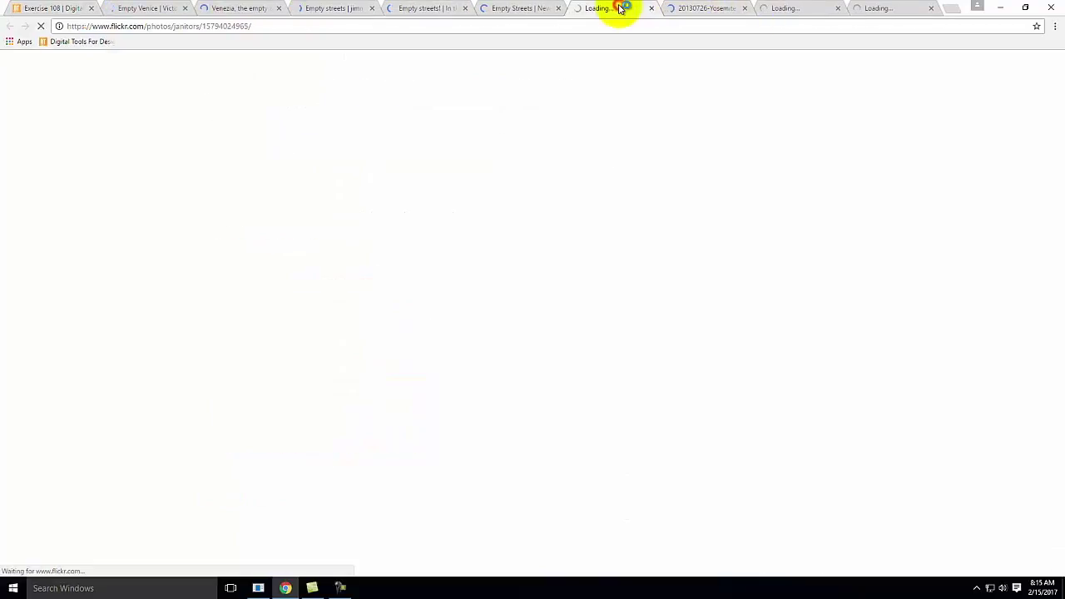
{"action": "left_click", "coordinate": [706, 9]}
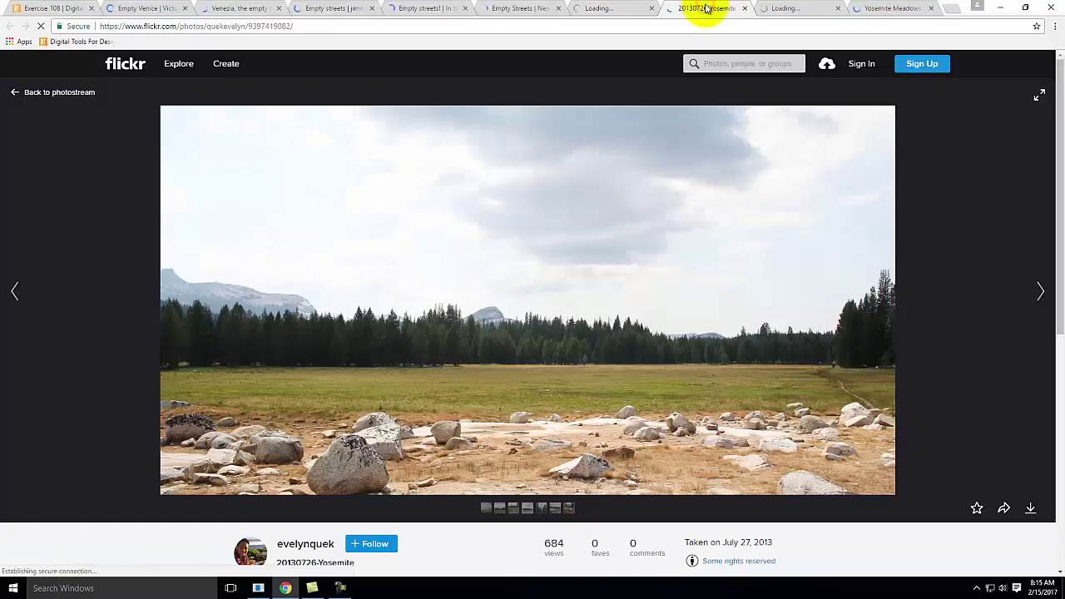
{"action": "left_click", "coordinate": [780, 7]}
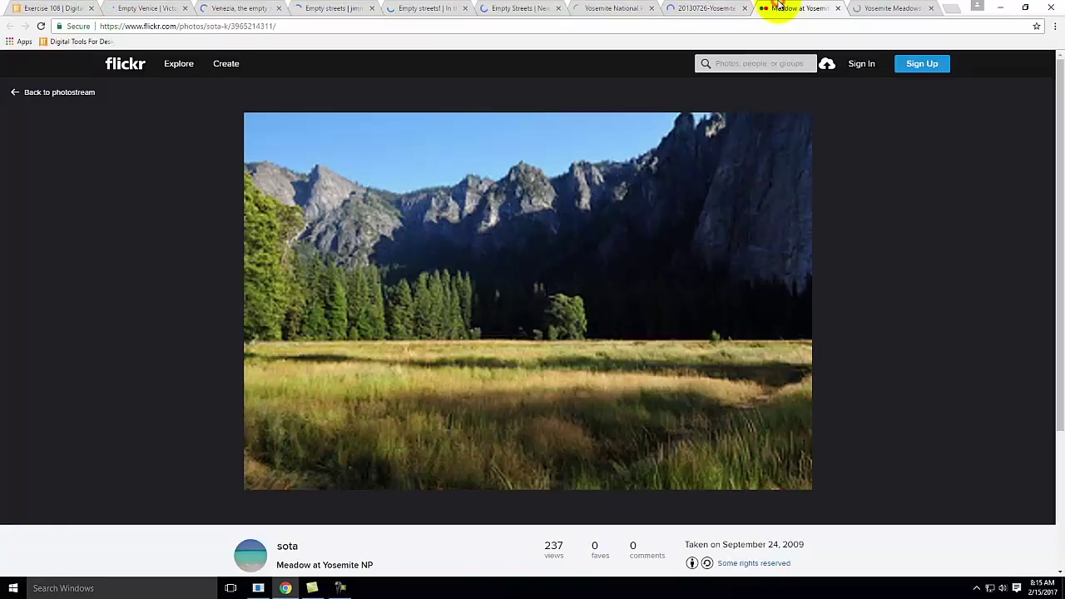
{"action": "left_click", "coordinate": [859, 10]}
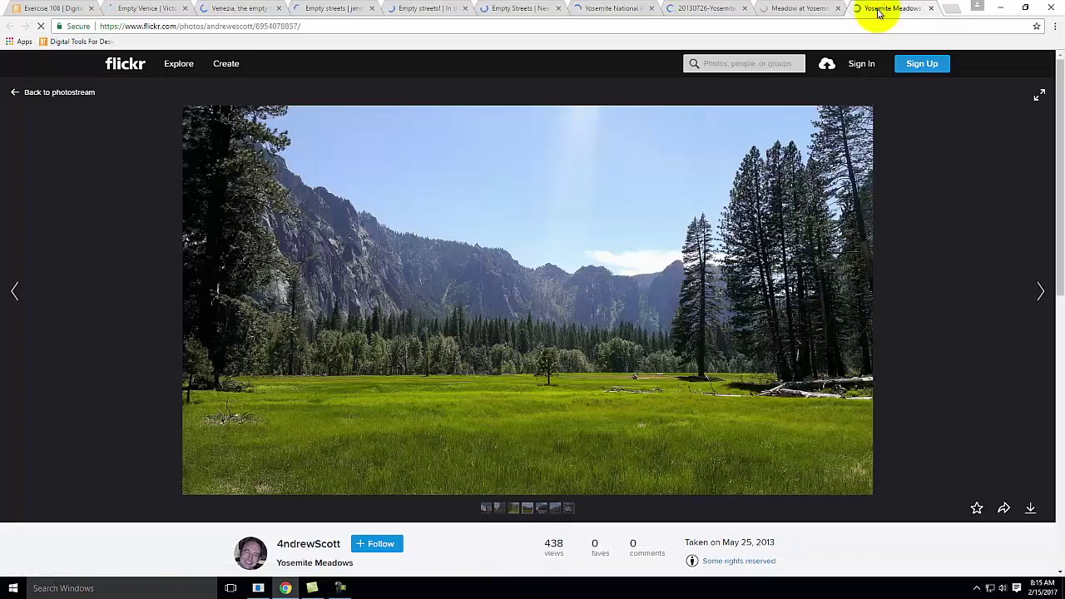
- Minimize the browser and launch Adobe Photoshop CS6 (64 Bit) by searching Windows for "photoshop"
{"action": "left_click", "coordinate": [1001, 7]}
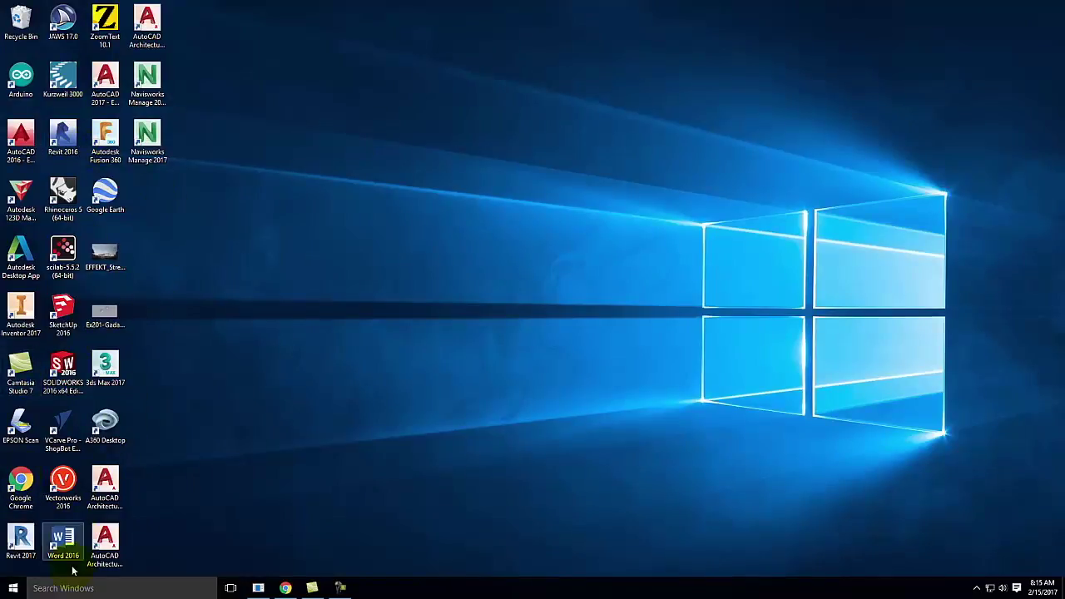
{"action": "left_click", "coordinate": [89, 589]}
{"action": "type", "text": "photoshop"}
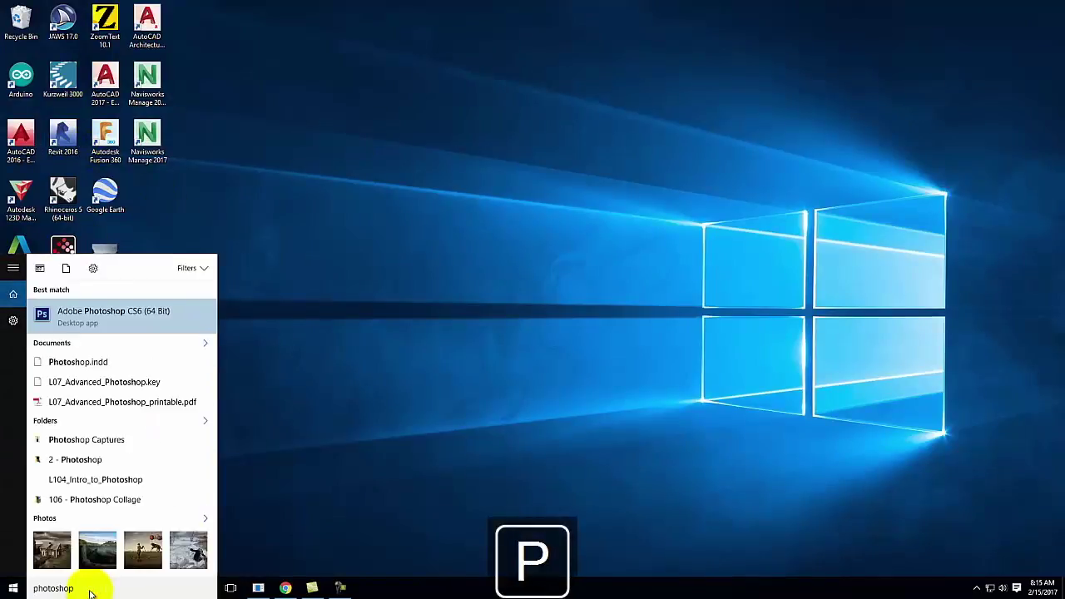
{"action": "key", "text": "Return"}
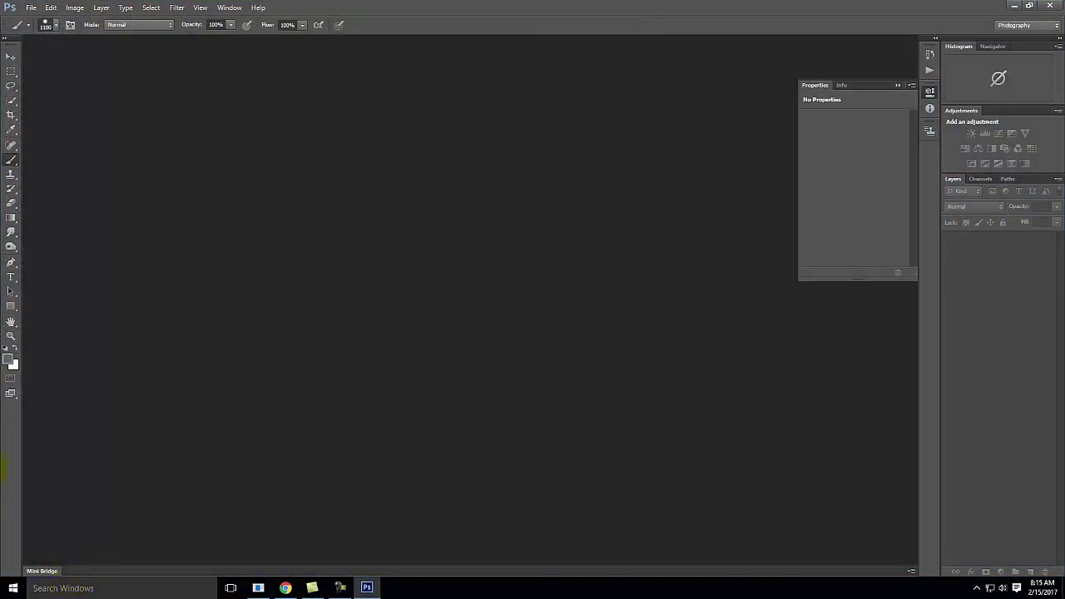
- Start opening an image and browse to the Scenes folder inside ex108
{"action": "left_click", "coordinate": [31, 7]}
{"action": "left_click", "coordinate": [37, 29]}
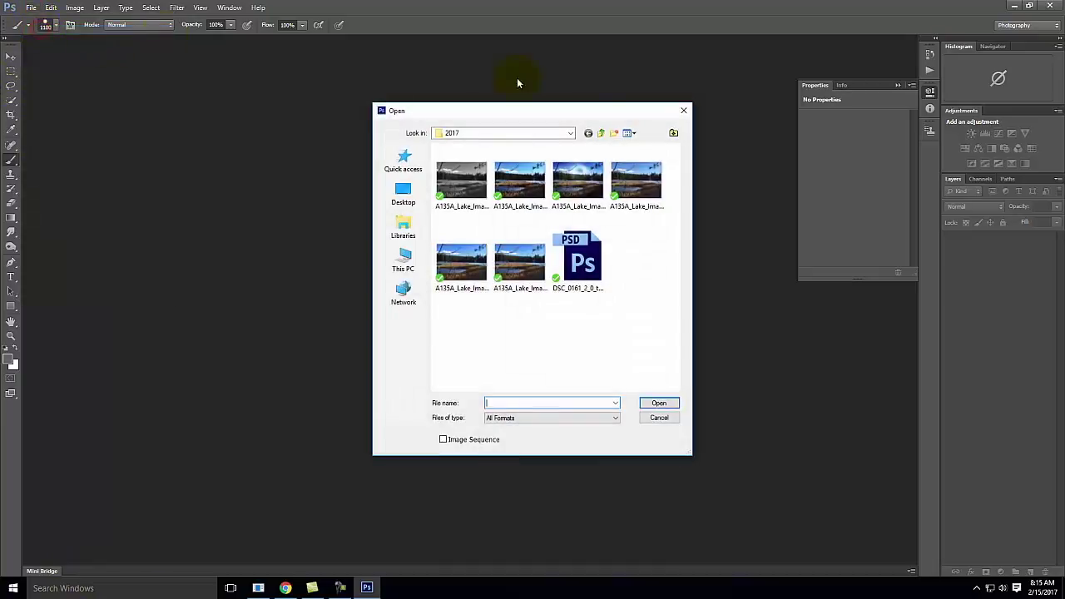
{"action": "left_click", "coordinate": [601, 134]}
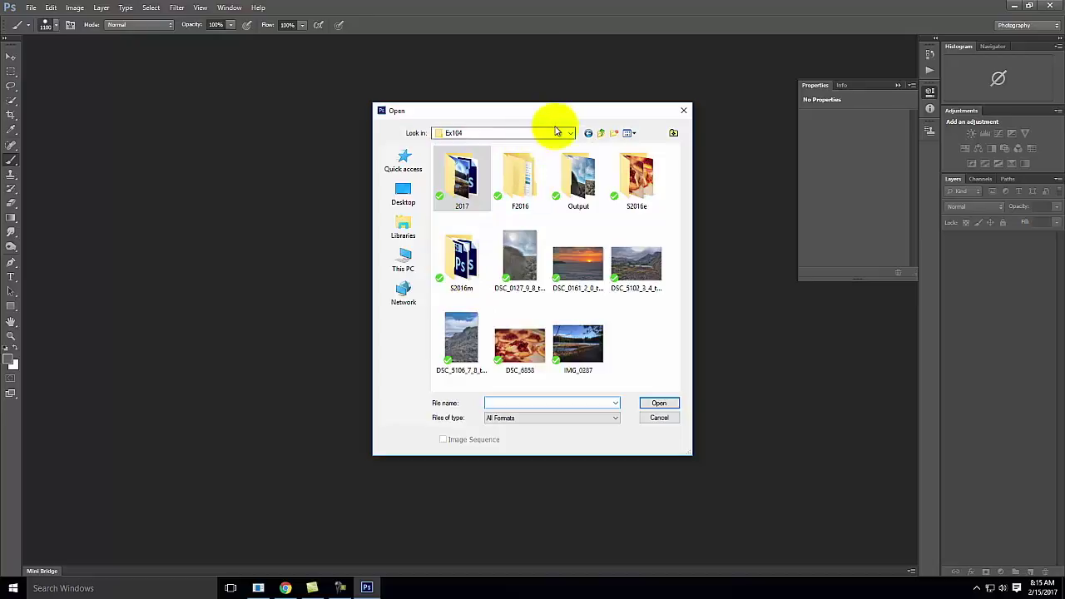
{"action": "left_click", "coordinate": [568, 134]}
{"action": "left_click", "coordinate": [475, 209]}
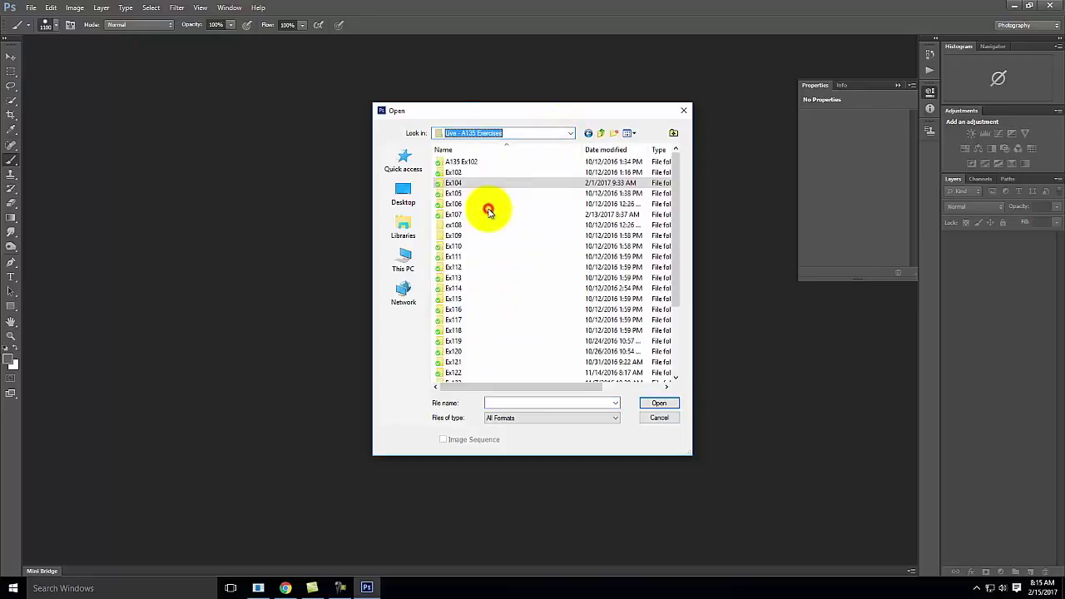
{"action": "double_click", "coordinate": [466, 228]}
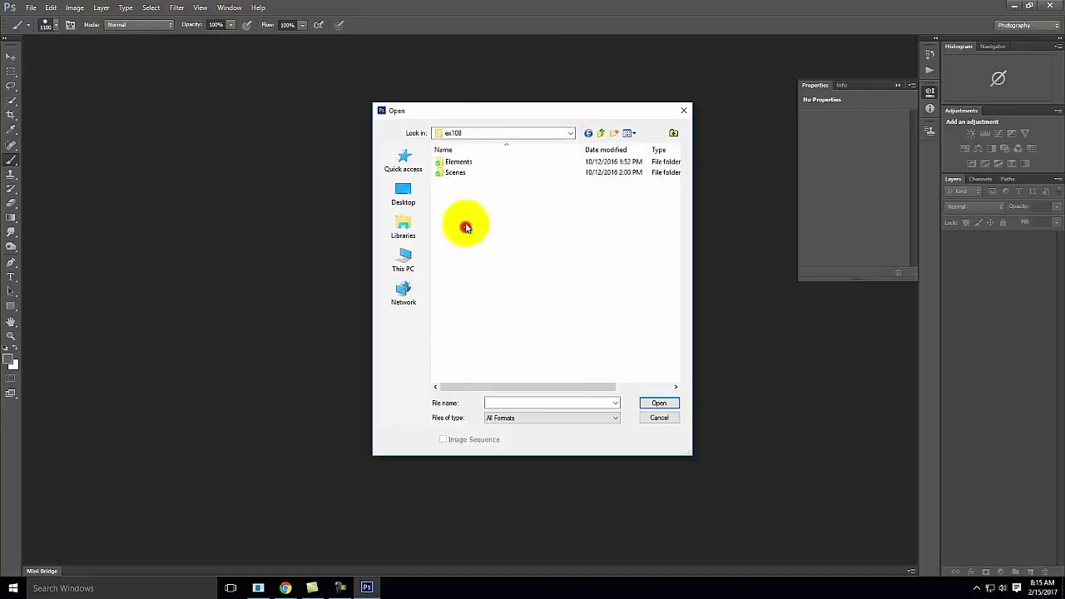
{"action": "double_click", "coordinate": [463, 173]}
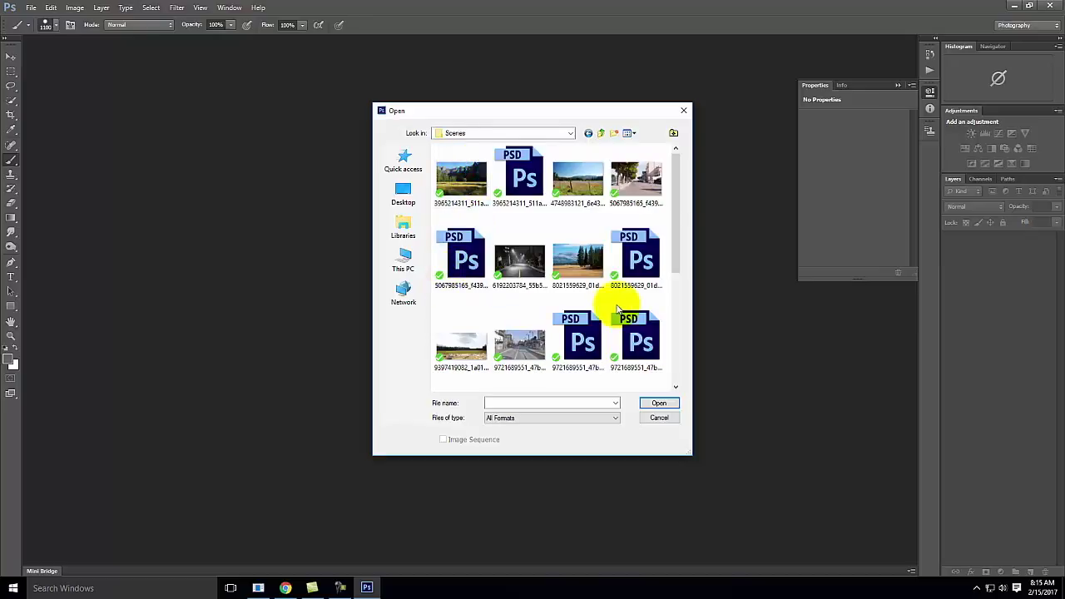
{"action": "scroll", "coordinate": [624, 306], "scroll_direction": "down", "scroll_amount": 2}
{"action": "scroll", "coordinate": [583, 349], "scroll_direction": "down", "scroll_amount": 3}
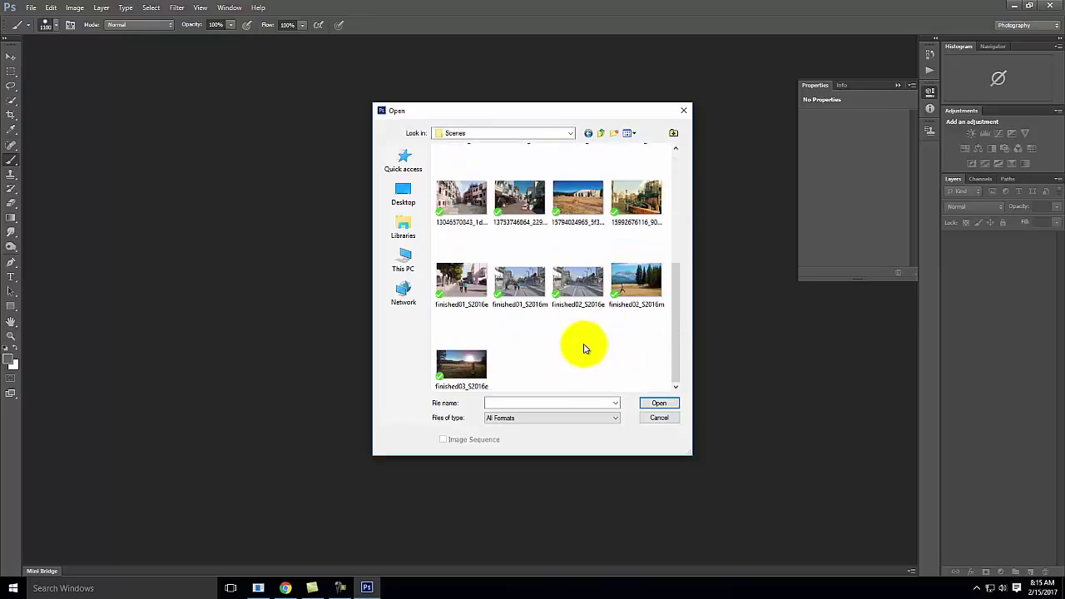
{"action": "left_click", "coordinate": [580, 281]}
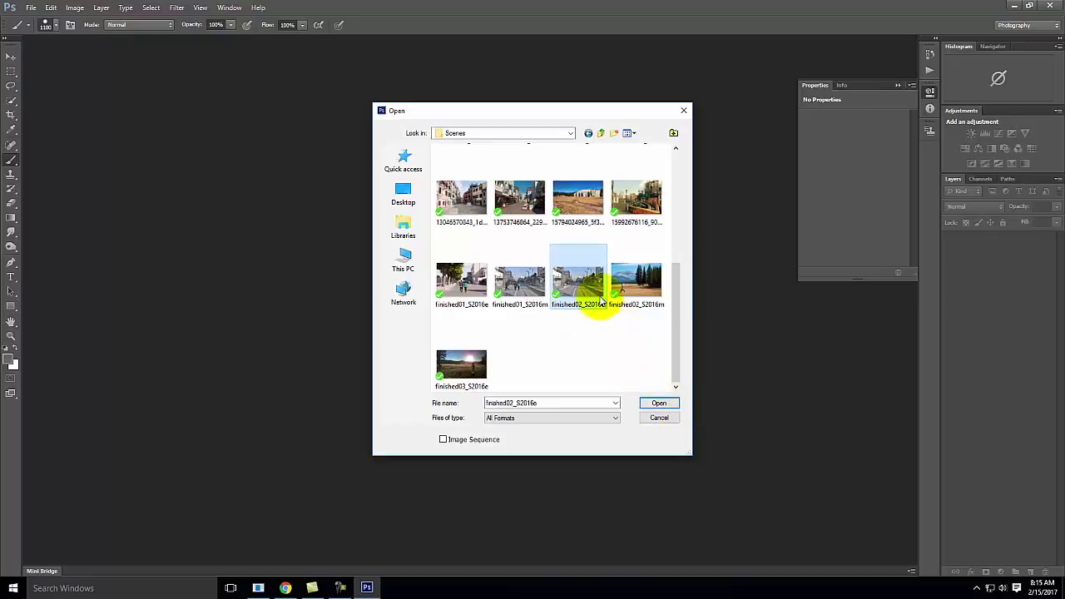
{"action": "scroll", "coordinate": [589, 299], "scroll_direction": "up", "scroll_amount": 5}
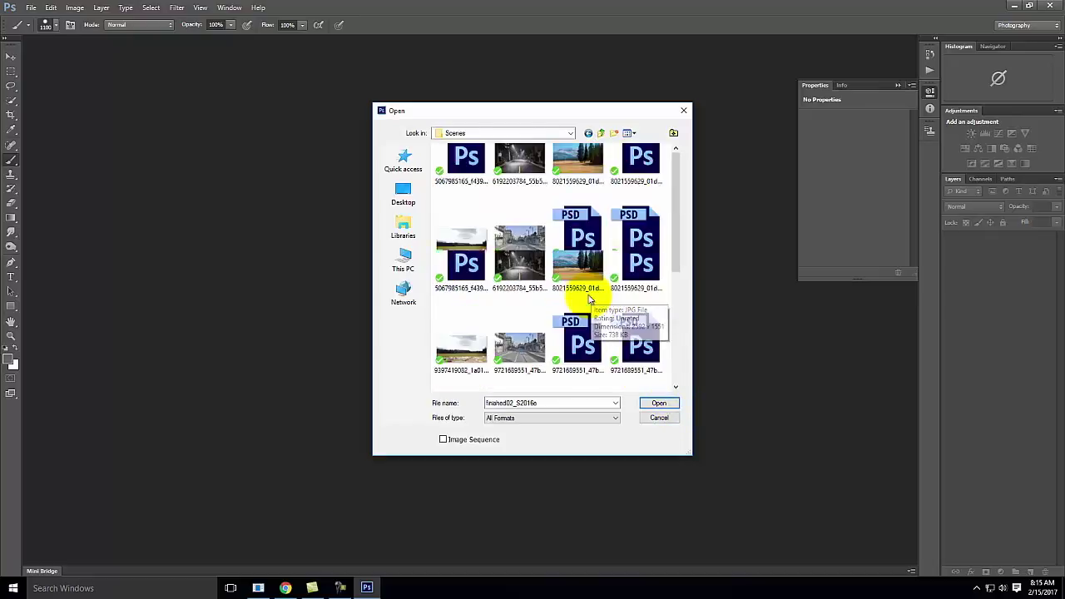
{"action": "left_click", "coordinate": [521, 333]}
{"action": "left_click", "coordinate": [659, 404]}
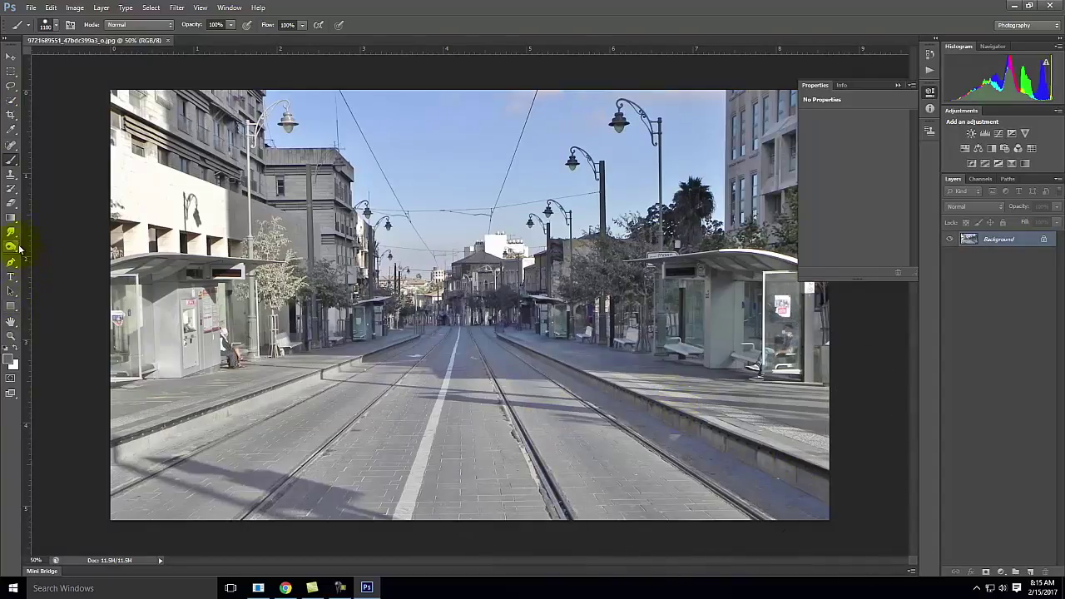
- Choose the Line tool and set its weight to 10 px
{"action": "left_click", "coordinate": [13, 310]}
{"action": "left_click", "coordinate": [40, 350]}
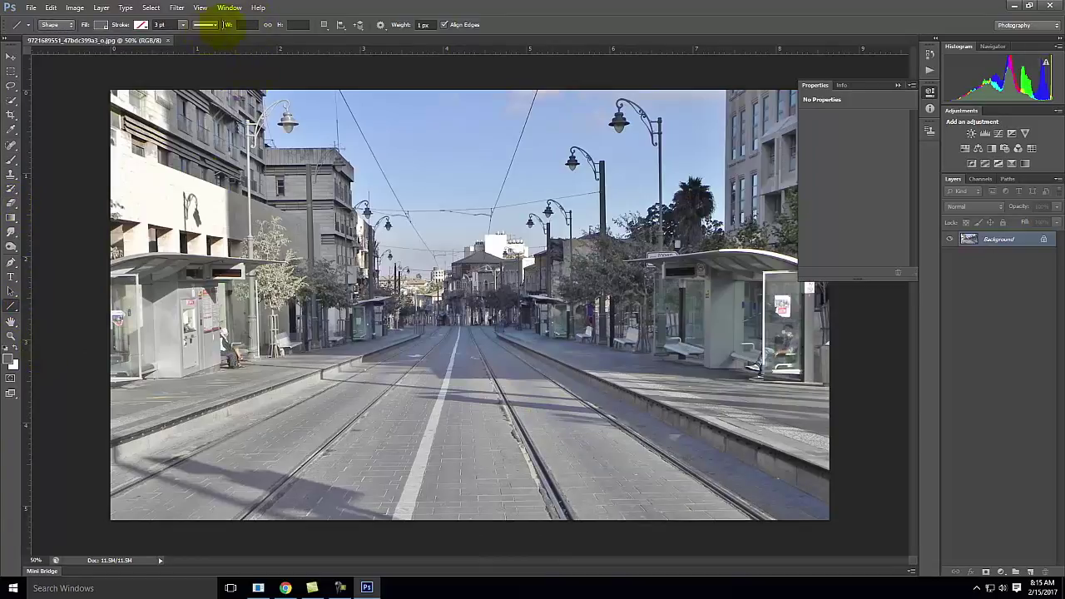
{"action": "left_click", "coordinate": [427, 24]}
{"action": "type", "text": "1"}
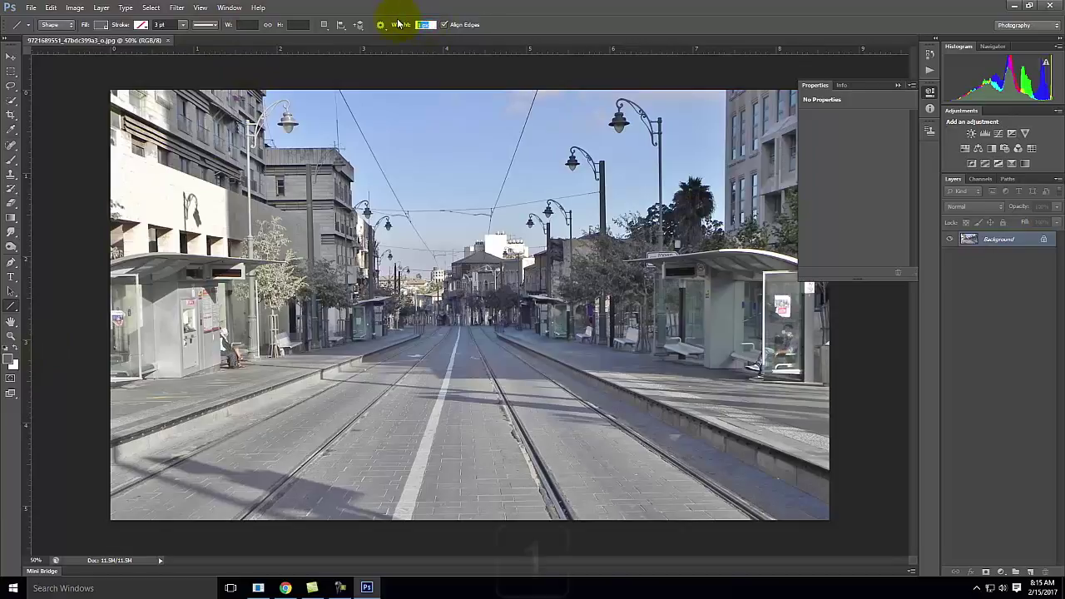
{"action": "type", "text": "0"}
{"action": "key", "text": "Tab"}
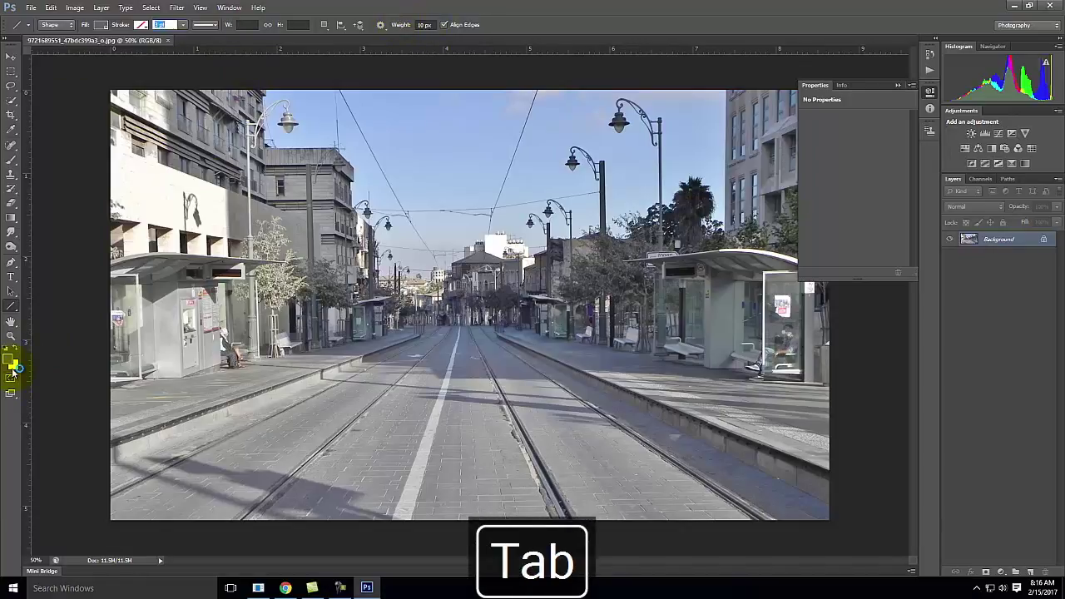
- Set the foreground colour to a bright red for the line shapes
{"action": "left_click", "coordinate": [12, 363]}
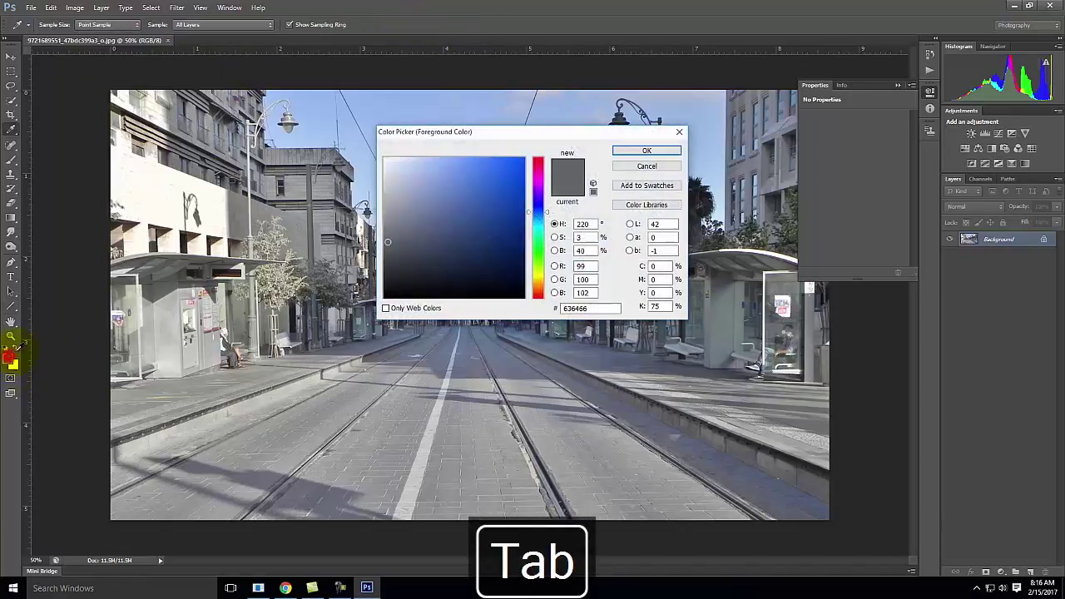
{"action": "left_click", "coordinate": [540, 160]}
{"action": "left_click", "coordinate": [647, 151]}
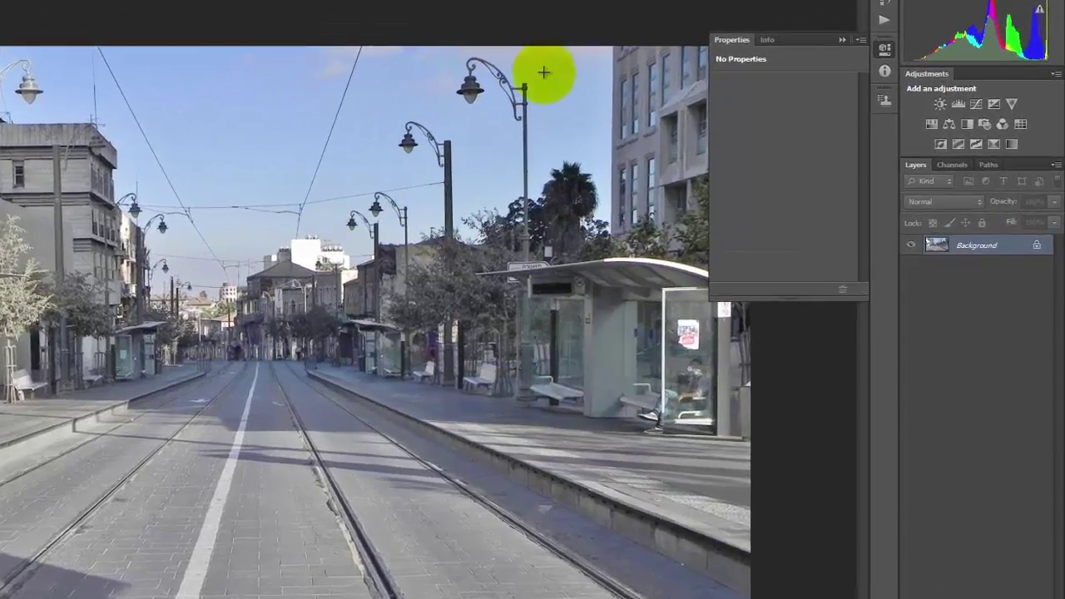
- Draw three red perspective lines along the street-lamp tops, the left curb and the right curb, converging at the far end of the street
{"action": "left_click_drag", "start_coordinate": [673, 110], "coordinate": [638, 140]}
{"action": "left_click_drag", "start_coordinate": [426, 98], "coordinate": [159, 353]}
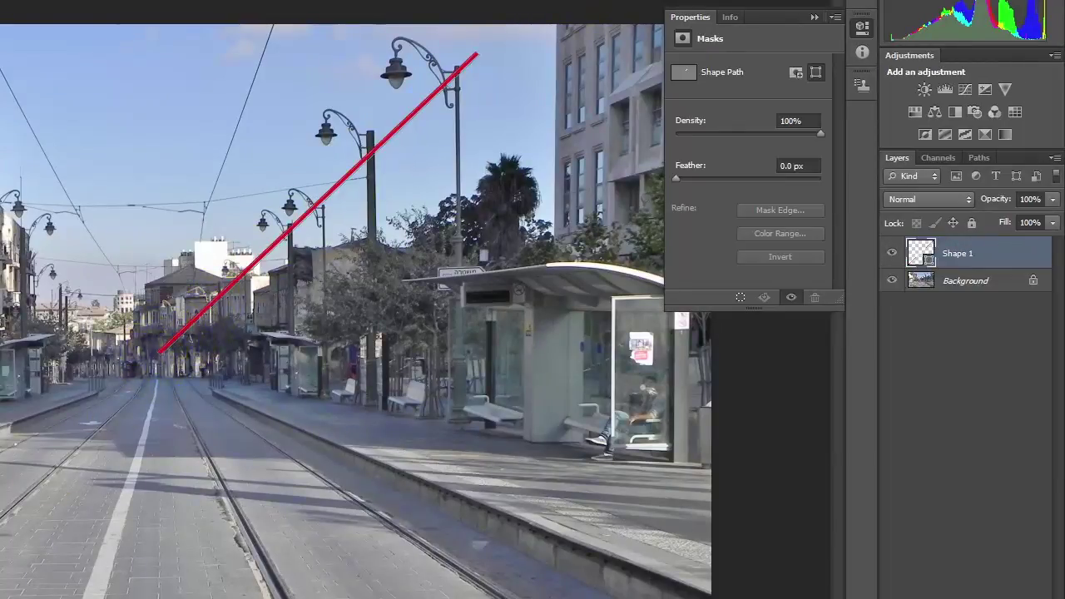
{"action": "left_click_drag", "start_coordinate": [25, 387], "coordinate": [146, 371]}
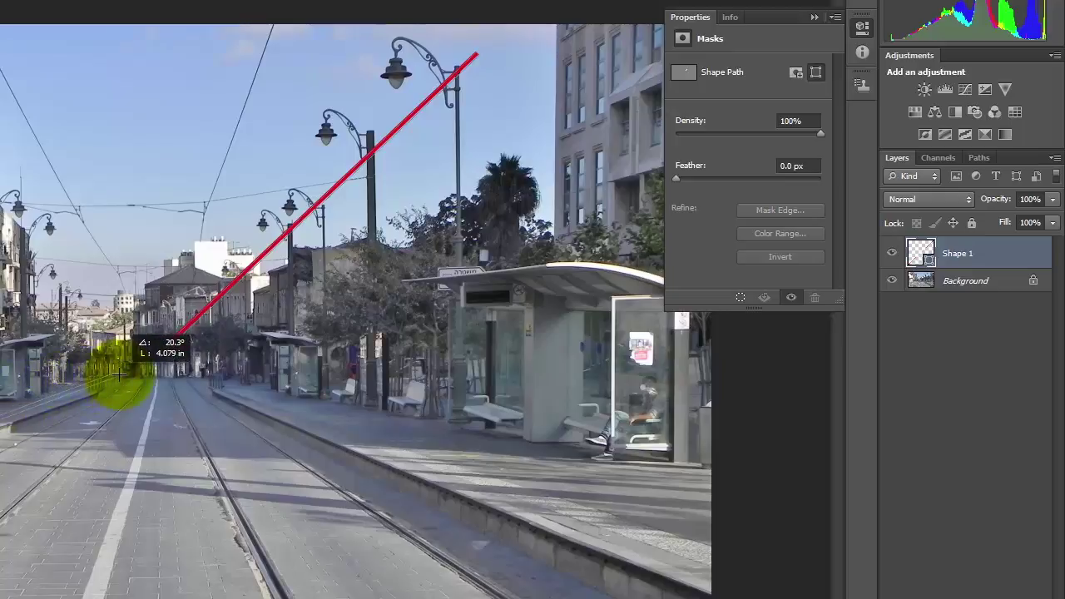
{"action": "left_click_drag", "start_coordinate": [258, 328], "coordinate": [260, 328]}
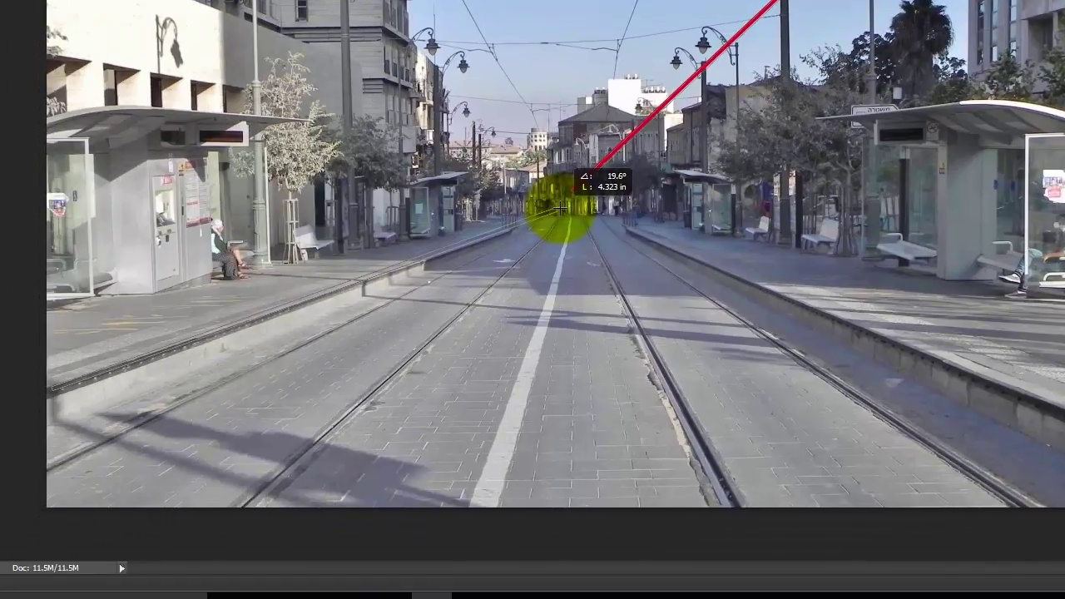
{"action": "left_click_drag", "start_coordinate": [562, 206], "coordinate": [559, 209]}
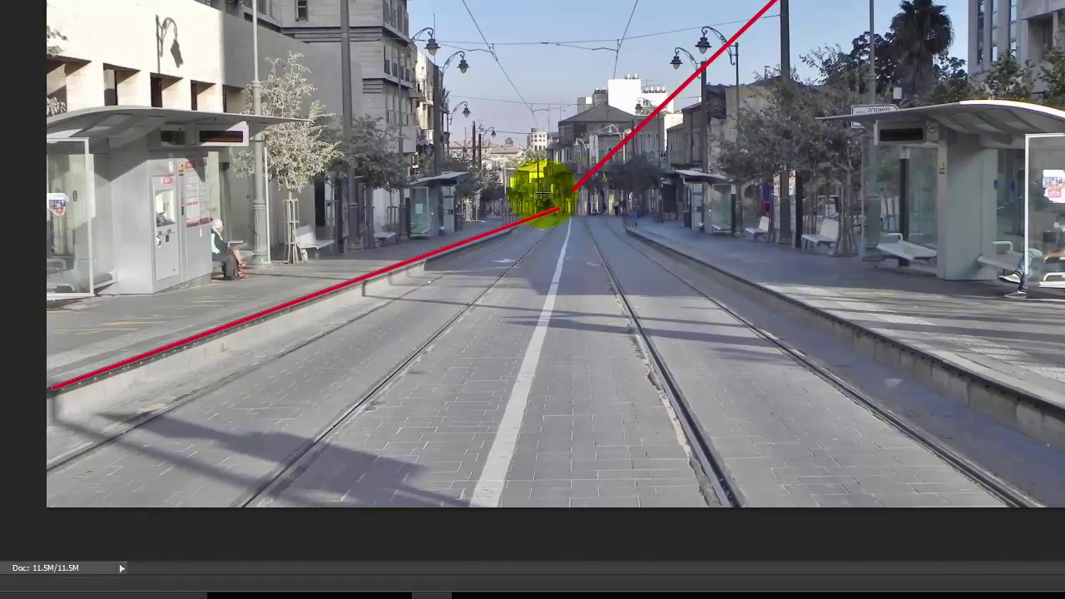
{"action": "left_click_drag", "start_coordinate": [894, 361], "coordinate": [551, 236]}
{"action": "left_click_drag", "start_coordinate": [446, 336], "coordinate": [462, 315]}
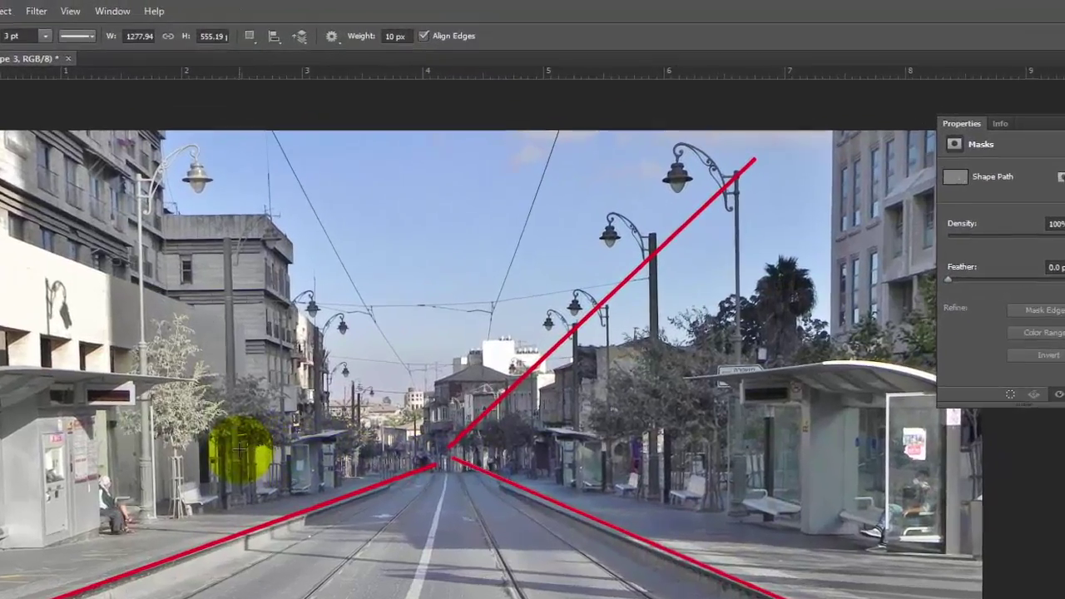
- Try a horizontal red line across the street at the point where the perspective lines converge, and undo it
{"action": "left_click_drag", "start_coordinate": [317, 307], "coordinate": [592, 311]}
{"action": "left_click_drag", "start_coordinate": [644, 469], "coordinate": [716, 463]}
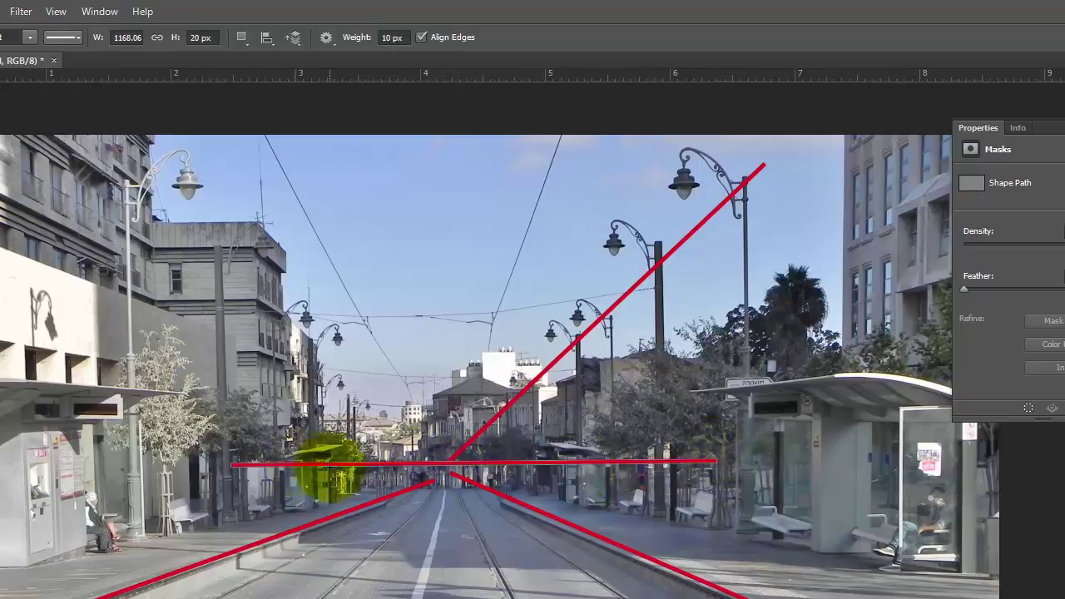
{"action": "key", "text": "ctrl+z"}
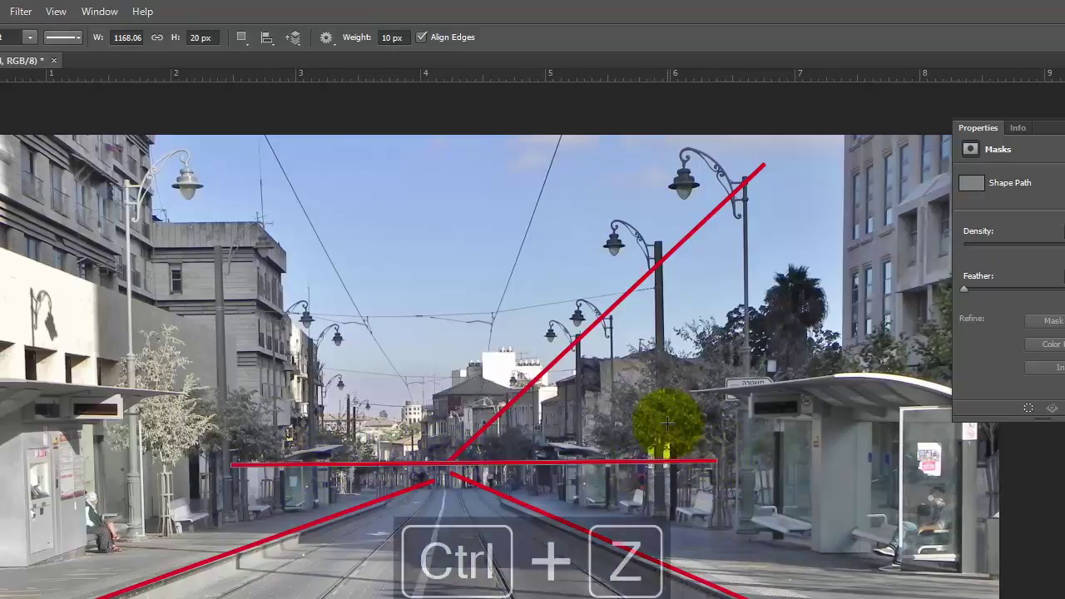
{"action": "key", "text": "ctrl+z"}
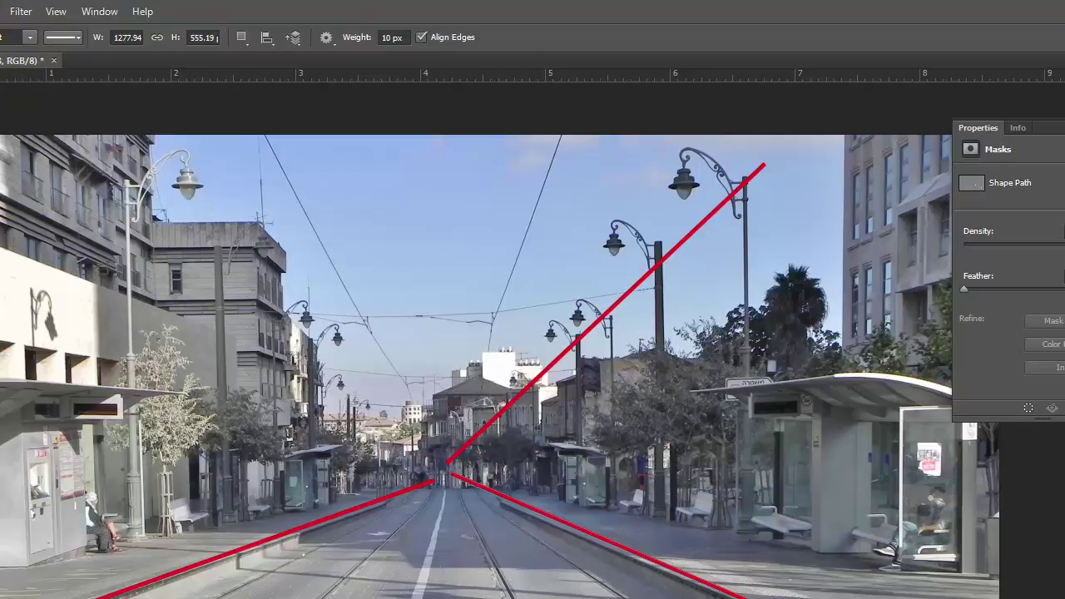
- Place a horizontal ruler guide at the horizon, where the three red lines converge
{"action": "left_click", "coordinate": [53, 11]}
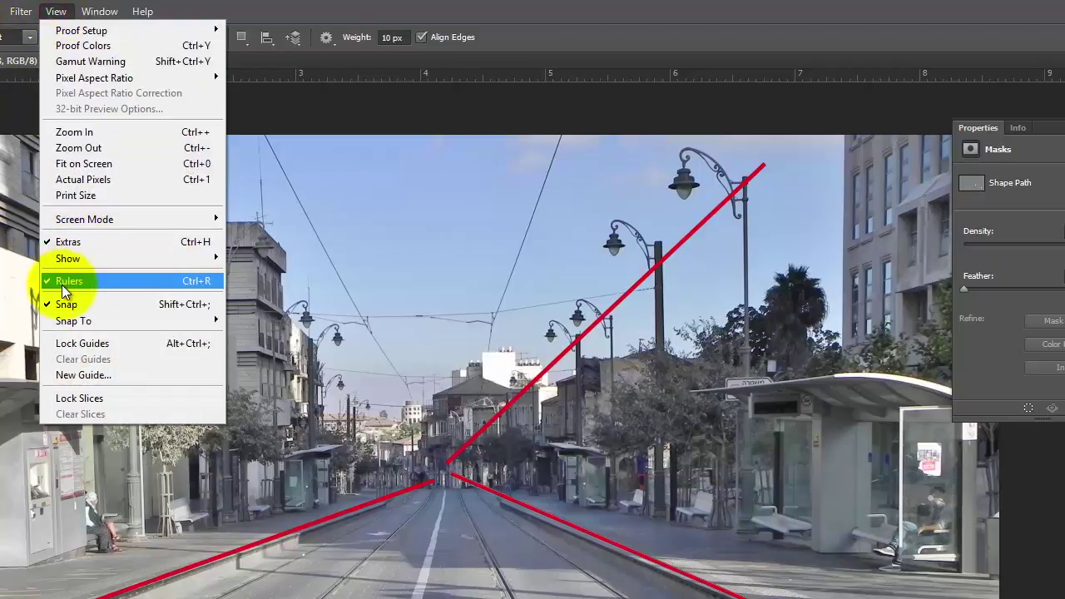
{"action": "left_click", "coordinate": [362, 69]}
{"action": "left_click_drag", "start_coordinate": [477, 75], "coordinate": [422, 471]}
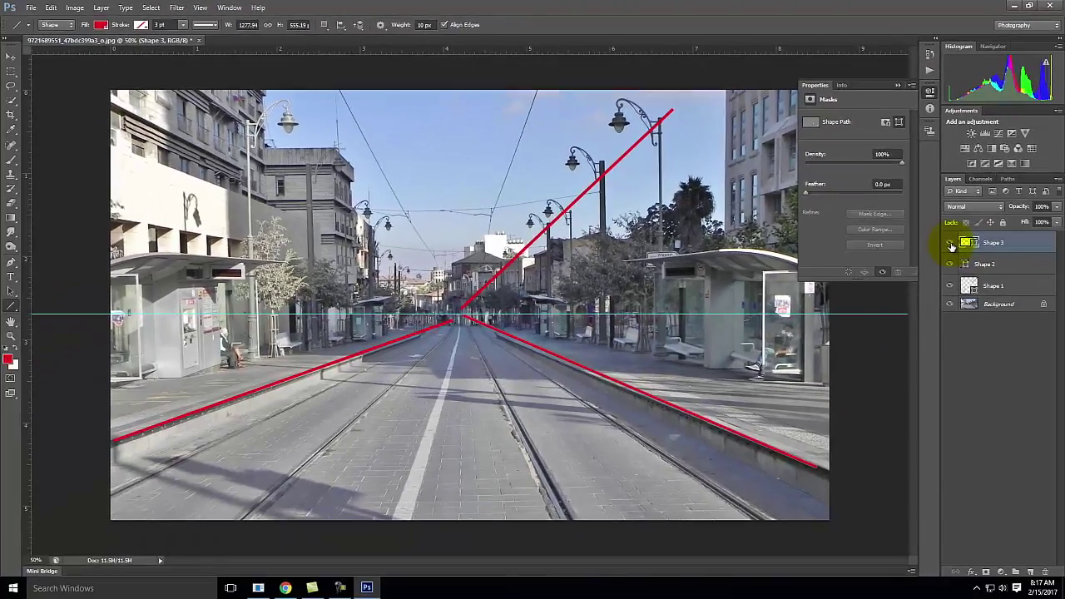
- Hide the Shape 3, Shape 2 and Shape 1 layers and collapse the Properties panel to uncover the photo
{"action": "left_click", "coordinate": [951, 242]}
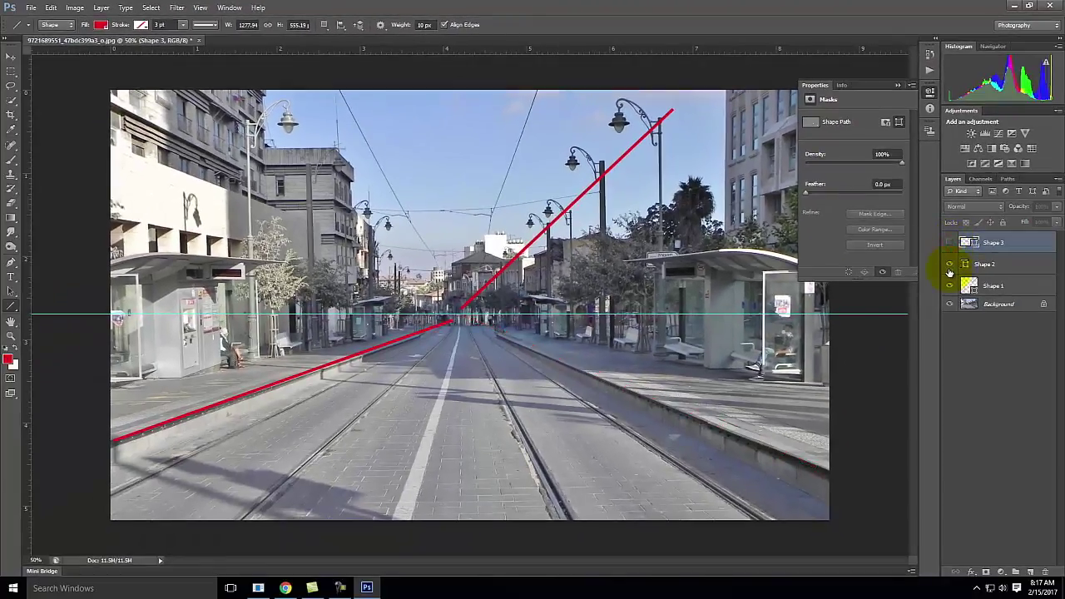
{"action": "left_click", "coordinate": [950, 264]}
{"action": "left_click", "coordinate": [949, 285]}
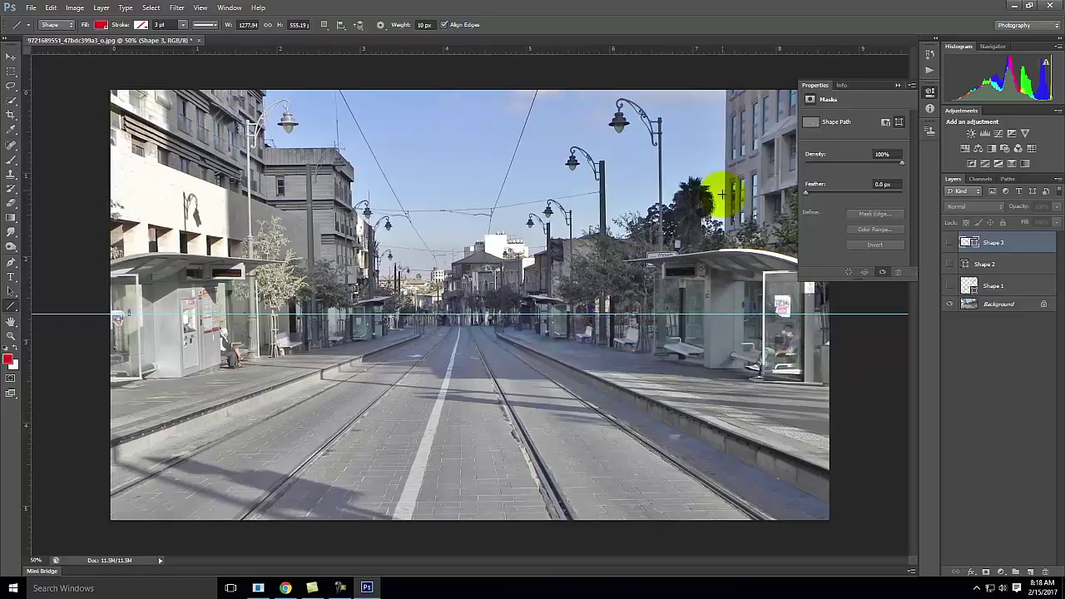
{"action": "left_click", "coordinate": [899, 87]}
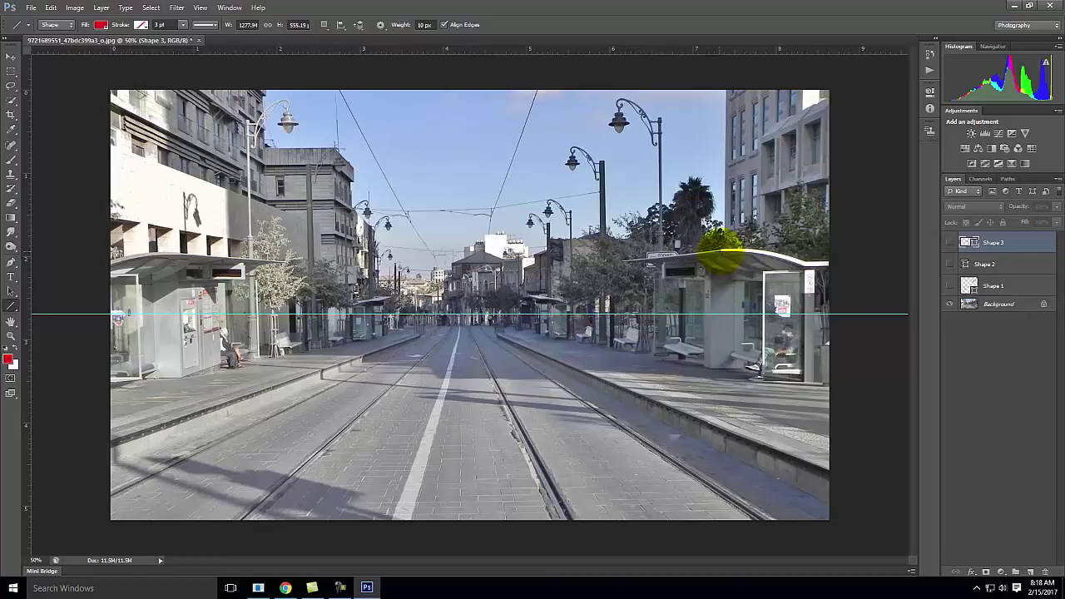
- Draw a red line from the right shelter's roof to the white road line, and a nearly horizontal line moved to meet its lower end
{"action": "left_click_drag", "start_coordinate": [719, 250], "coordinate": [441, 376]}
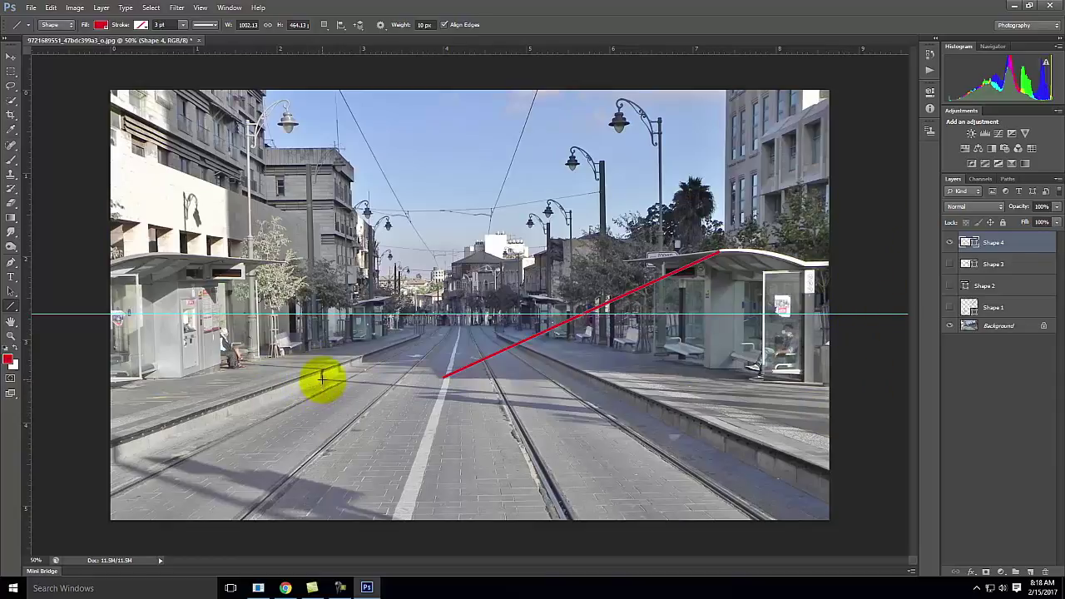
{"action": "left_click_drag", "start_coordinate": [321, 380], "coordinate": [647, 405]}
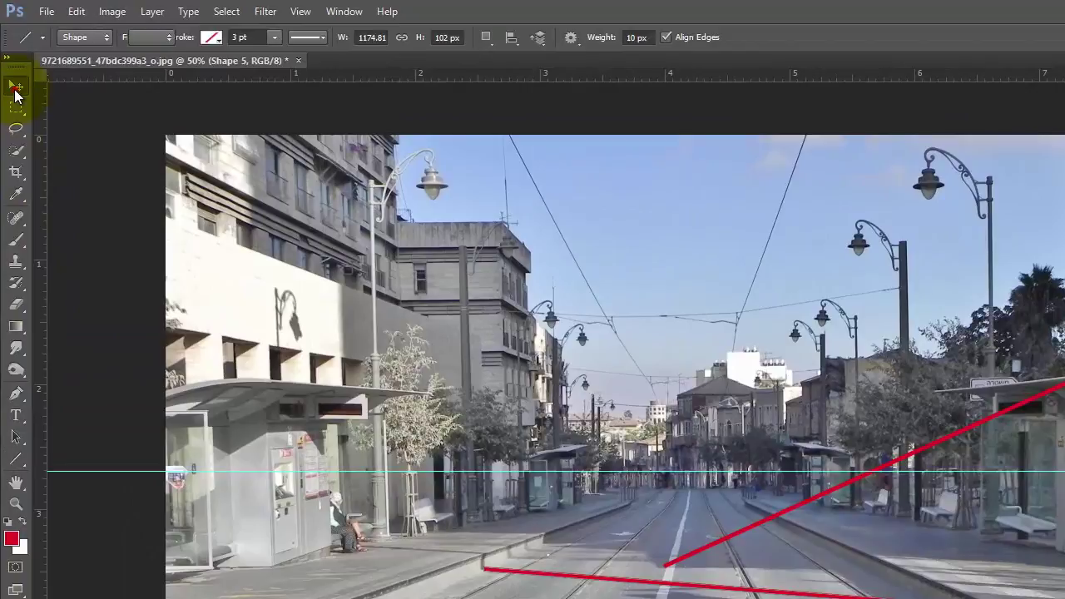
{"action": "left_click", "coordinate": [15, 88]}
{"action": "left_click_drag", "start_coordinate": [514, 577], "coordinate": [717, 575]}
{"action": "left_click_drag", "start_coordinate": [259, 303], "coordinate": [236, 299]}
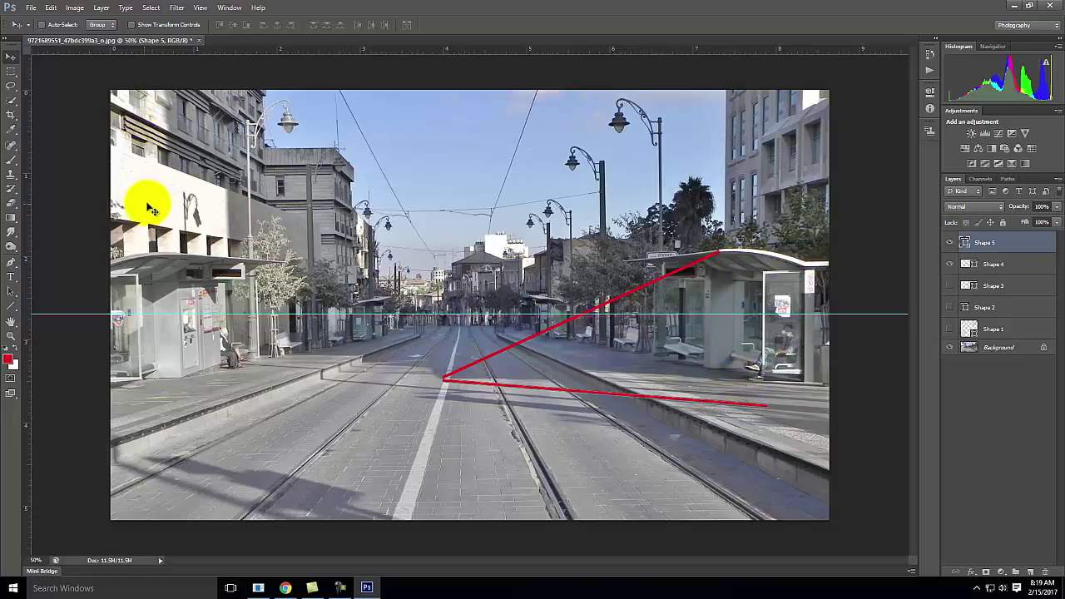
{"action": "left_click", "coordinate": [31, 7]}
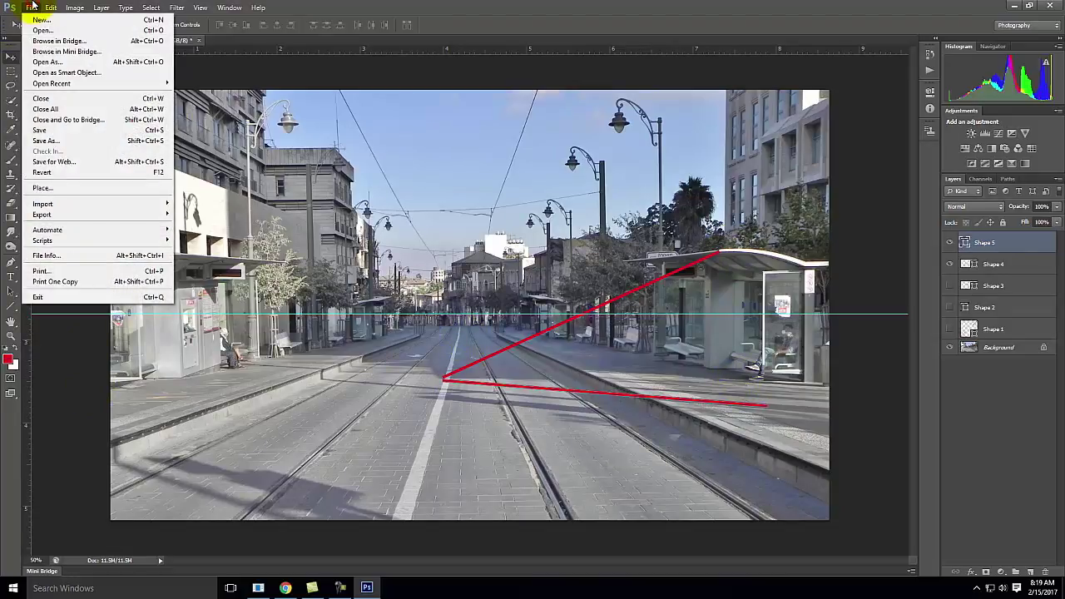
{"action": "left_click", "coordinate": [37, 30]}
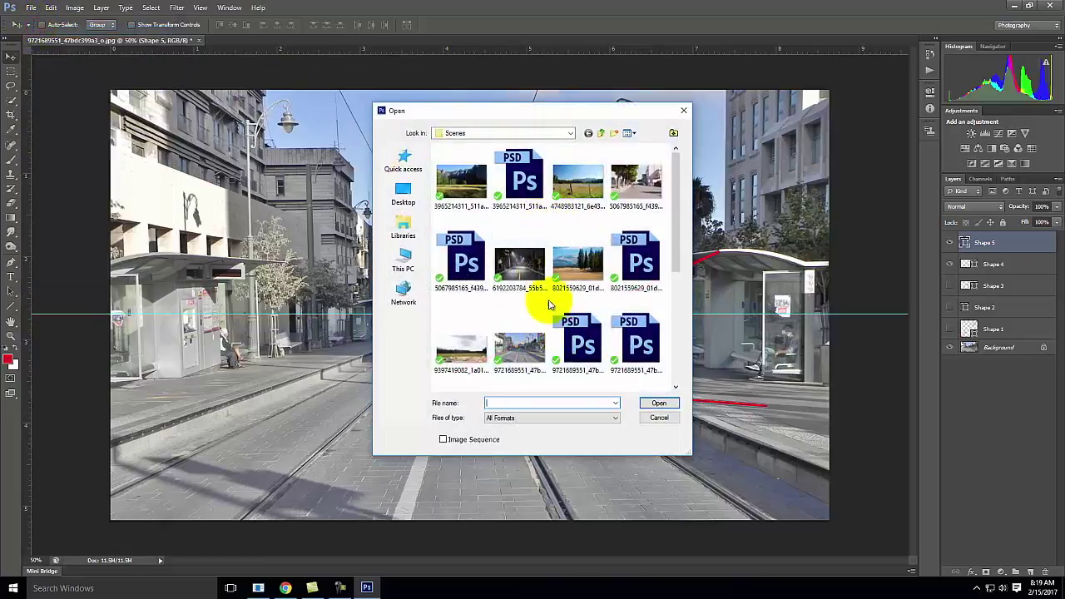
{"action": "scroll", "coordinate": [576, 293], "scroll_direction": "down", "scroll_amount": 2}
{"action": "scroll", "coordinate": [577, 293], "scroll_direction": "down", "scroll_amount": 2}
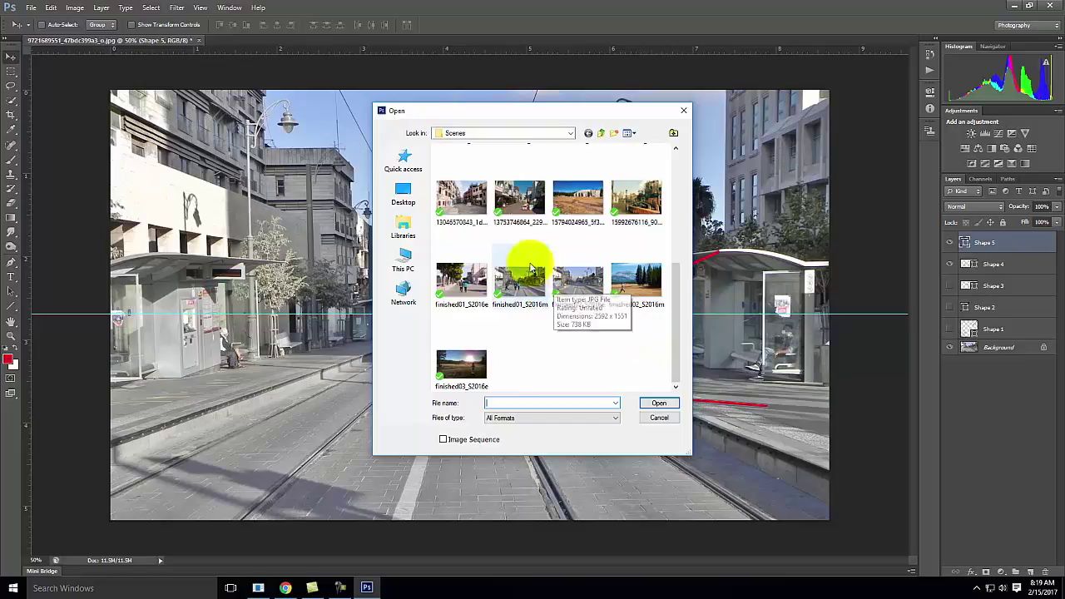
{"action": "left_click", "coordinate": [457, 197]}
{"action": "left_click", "coordinate": [659, 403]}
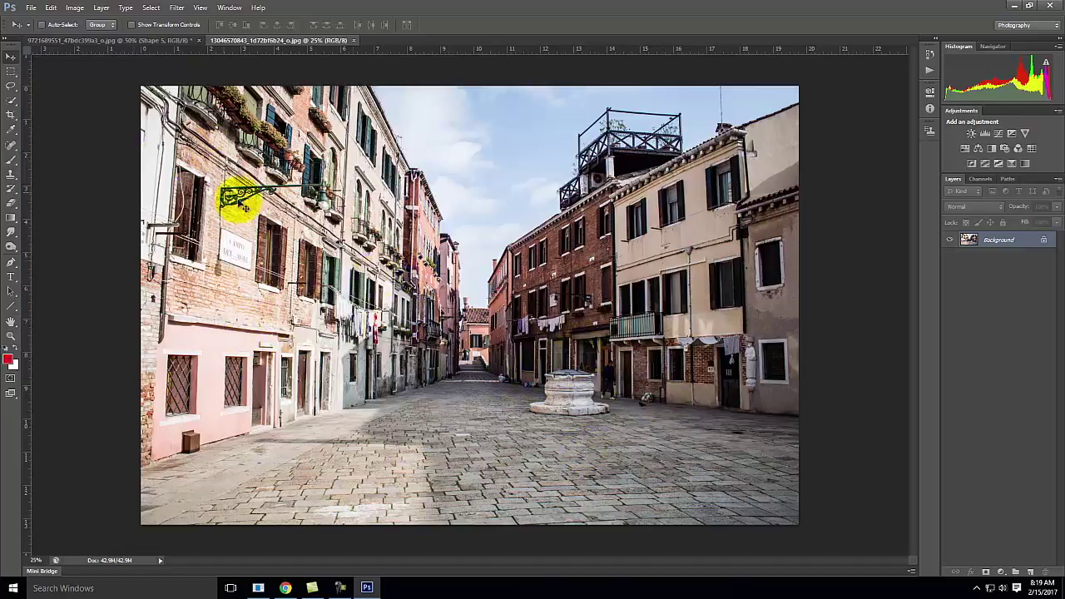
- Draw two red perspective lines on the left buildings, one down the upper facade and one along their base, towards the alley
{"action": "left_click", "coordinate": [10, 306]}
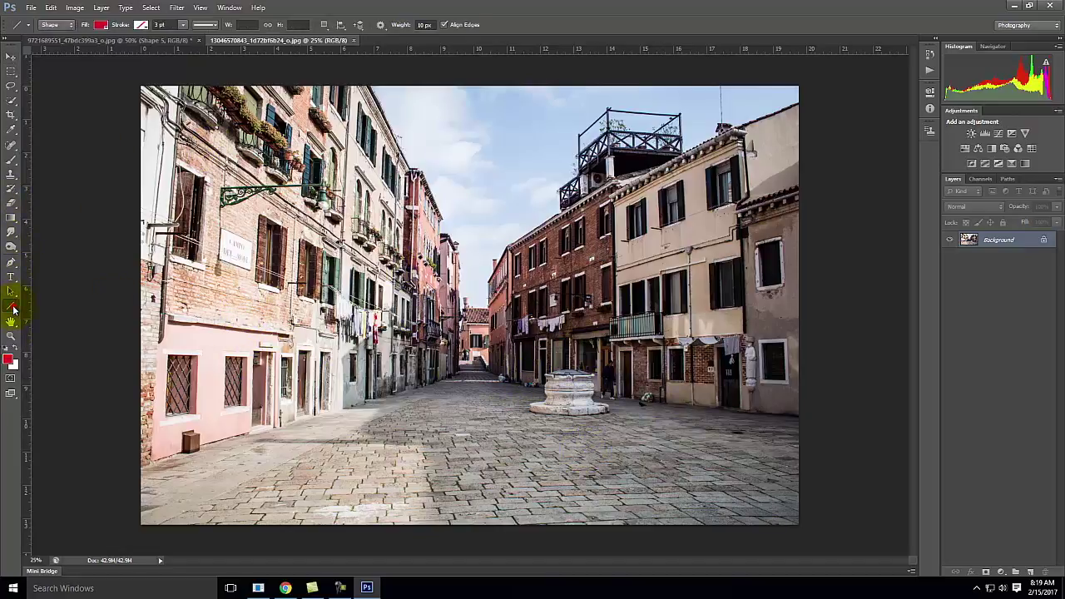
{"action": "left_click_drag", "start_coordinate": [175, 126], "coordinate": [478, 330]}
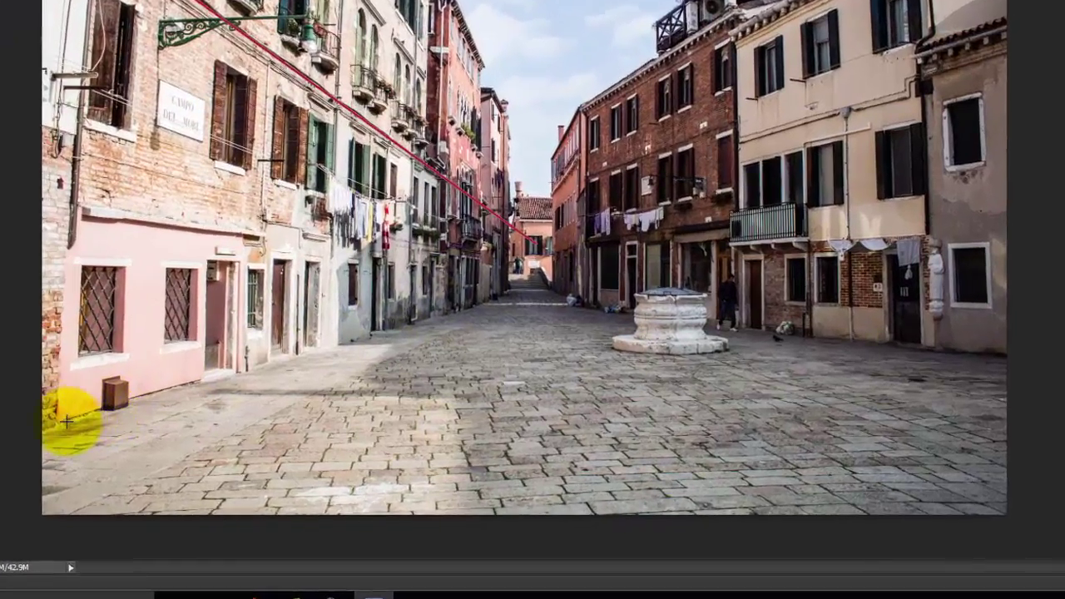
{"action": "left_click_drag", "start_coordinate": [153, 466], "coordinate": [477, 373]}
{"action": "mouse_move", "coordinate": [539, 285]}
{"action": "left_mouse_down"}
{"action": "mouse_move", "coordinate": [541, 275]}
{"action": "mouse_move", "coordinate": [535, 287]}
{"action": "mouse_move", "coordinate": [521, 283]}
{"action": "left_mouse_up"}
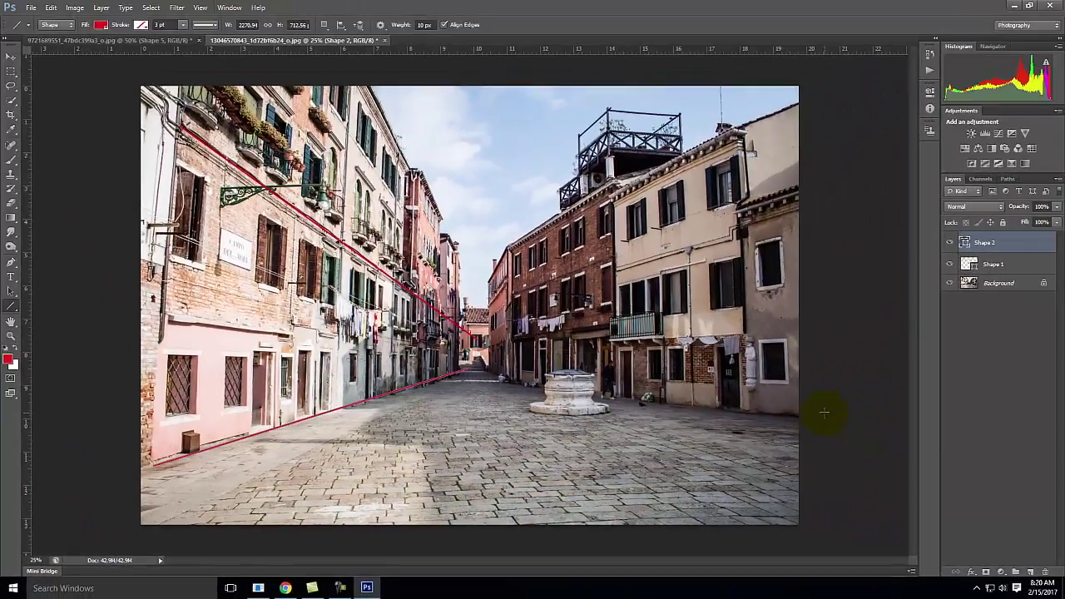
- Draw red lines along the right buildings' base and far roofline, plus a vertical and a horizontal line crossing at the alley
{"action": "left_click_drag", "start_coordinate": [1059, 347], "coordinate": [735, 339]}
{"action": "left_click_drag", "start_coordinate": [610, 407], "coordinate": [516, 389]}
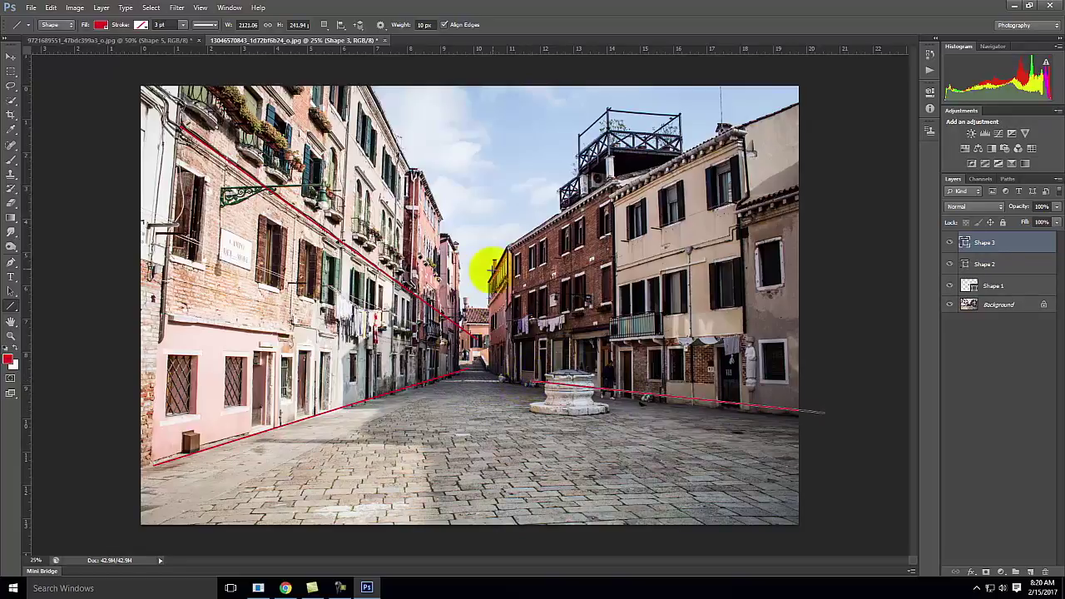
{"action": "mouse_move", "coordinate": [506, 245]}
{"action": "left_mouse_down"}
{"action": "mouse_move", "coordinate": [475, 275]}
{"action": "mouse_move", "coordinate": [477, 391]}
{"action": "left_mouse_up"}
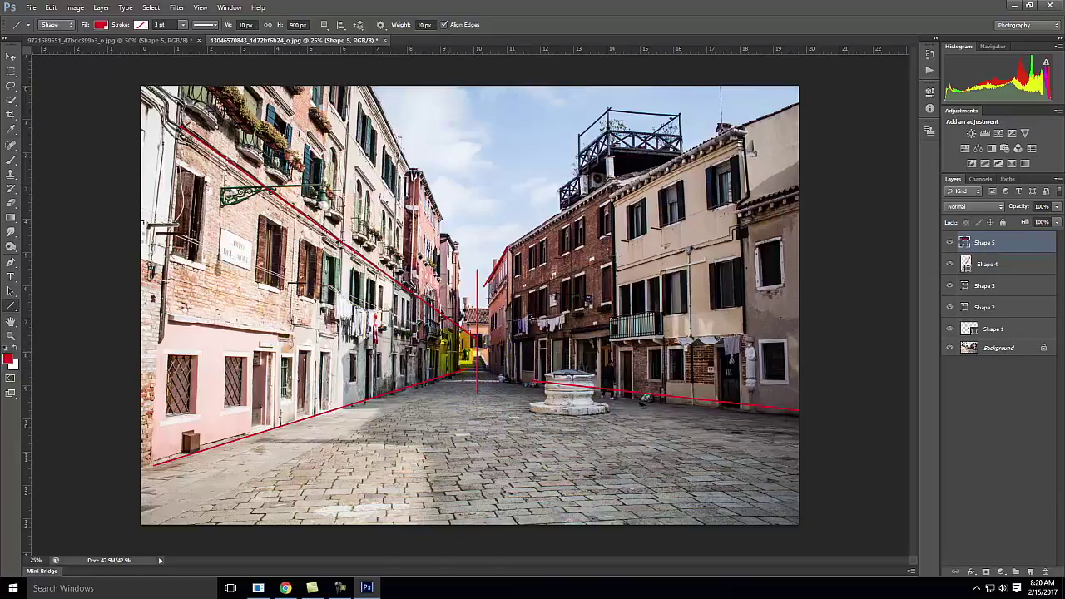
{"action": "left_click_drag", "start_coordinate": [414, 353], "coordinate": [575, 353]}
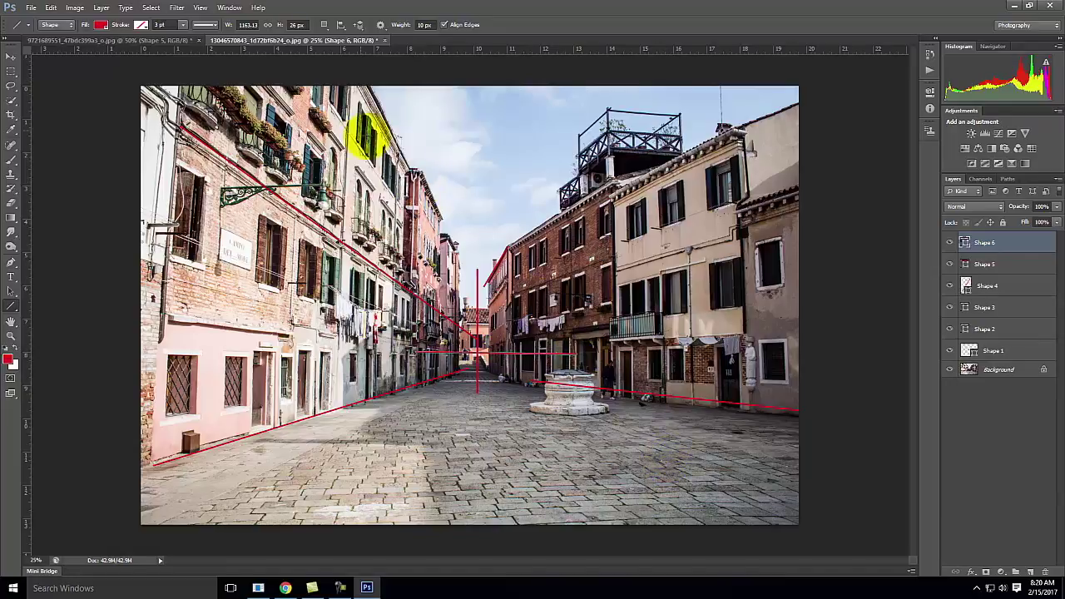
- Hide all six shape layers and place a horizontal guide at the horizon, across the end of the alley
{"action": "left_click_drag", "start_coordinate": [946, 240], "coordinate": [951, 352]}
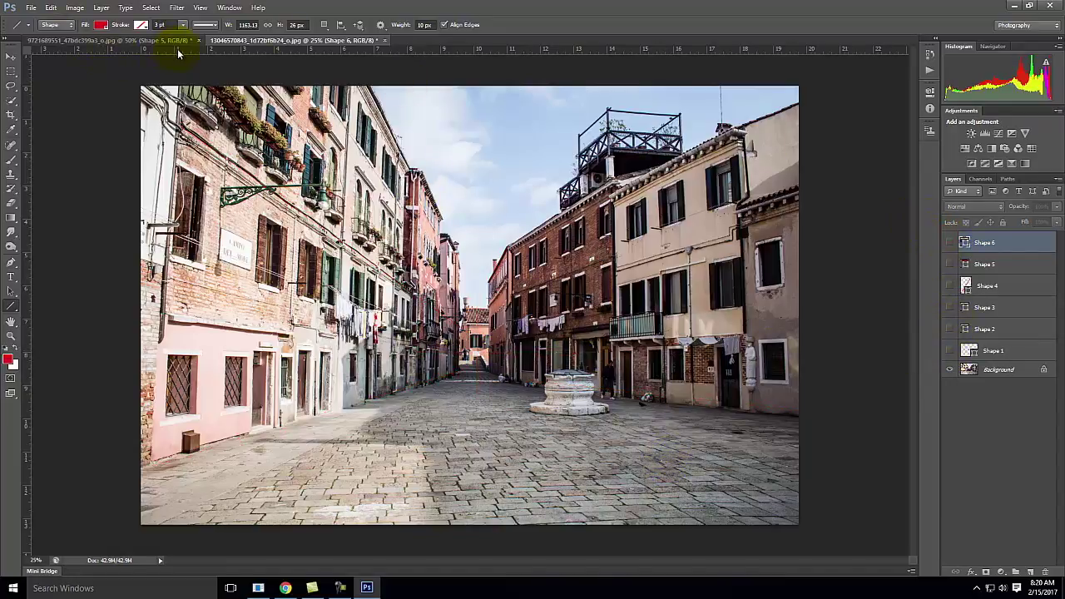
{"action": "left_click_drag", "start_coordinate": [189, 52], "coordinate": [222, 360]}
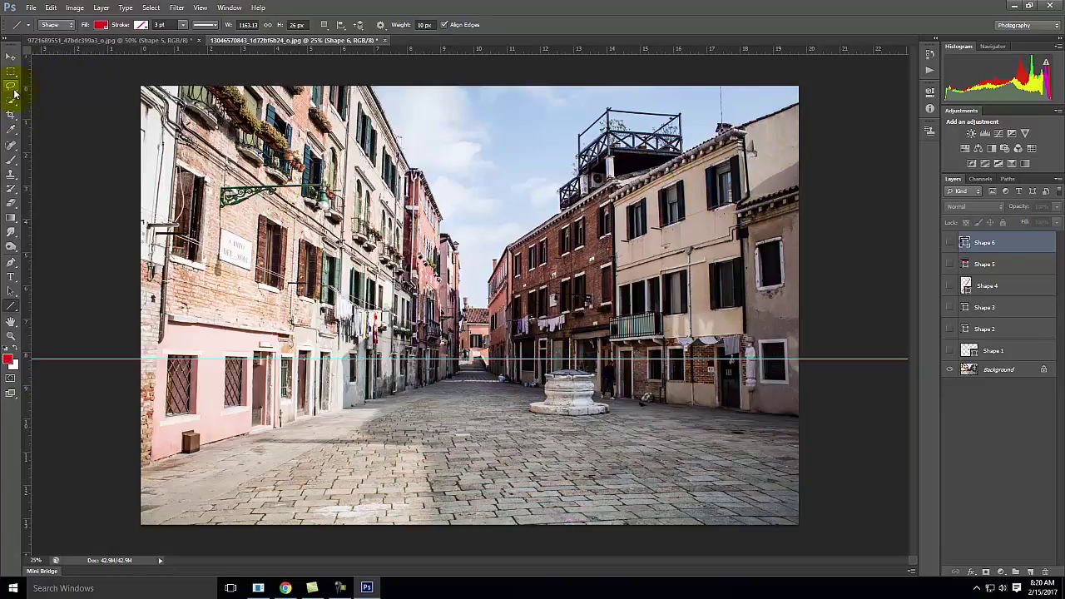
- Add a new layer and, with a smaller red brush, paint an oval and a downward-pointing arrow over the left buildings
{"action": "left_click", "coordinate": [11, 159]}
{"action": "left_click", "coordinate": [180, 195]}
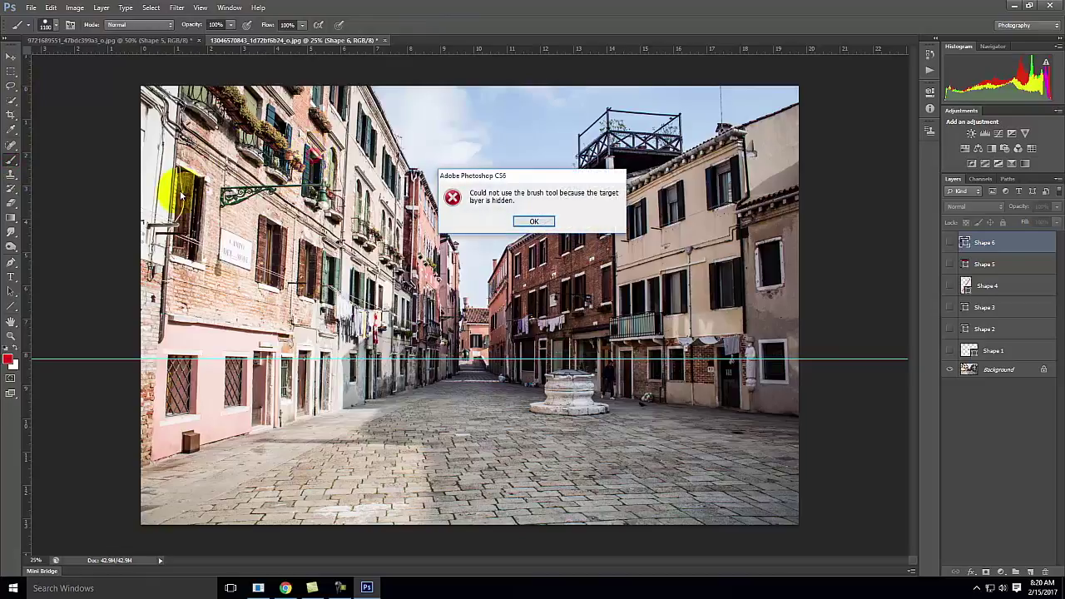
{"action": "left_click", "coordinate": [537, 220]}
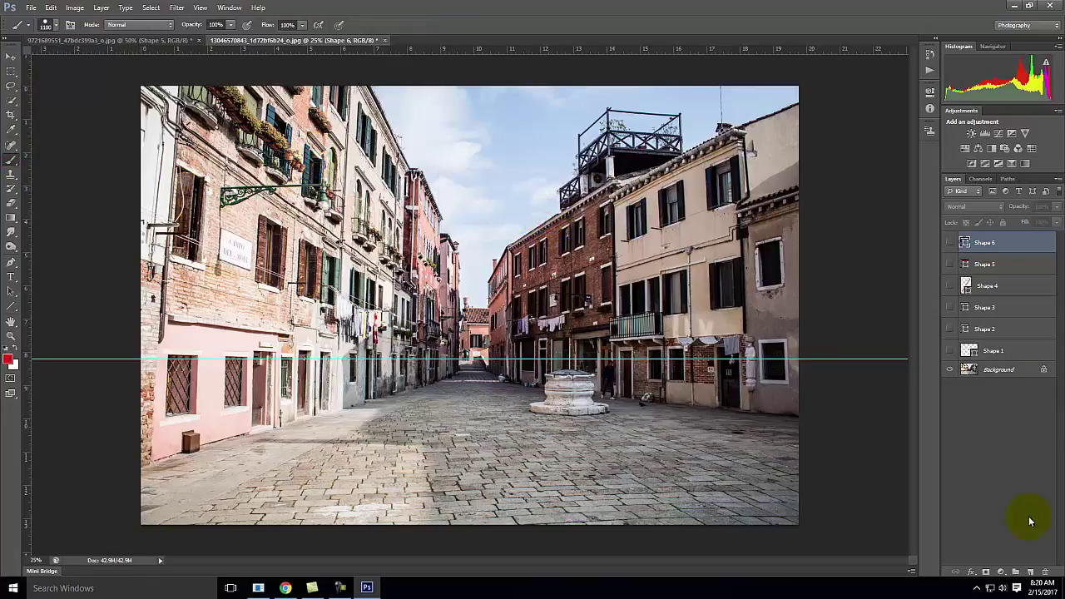
{"action": "left_click", "coordinate": [1032, 574]}
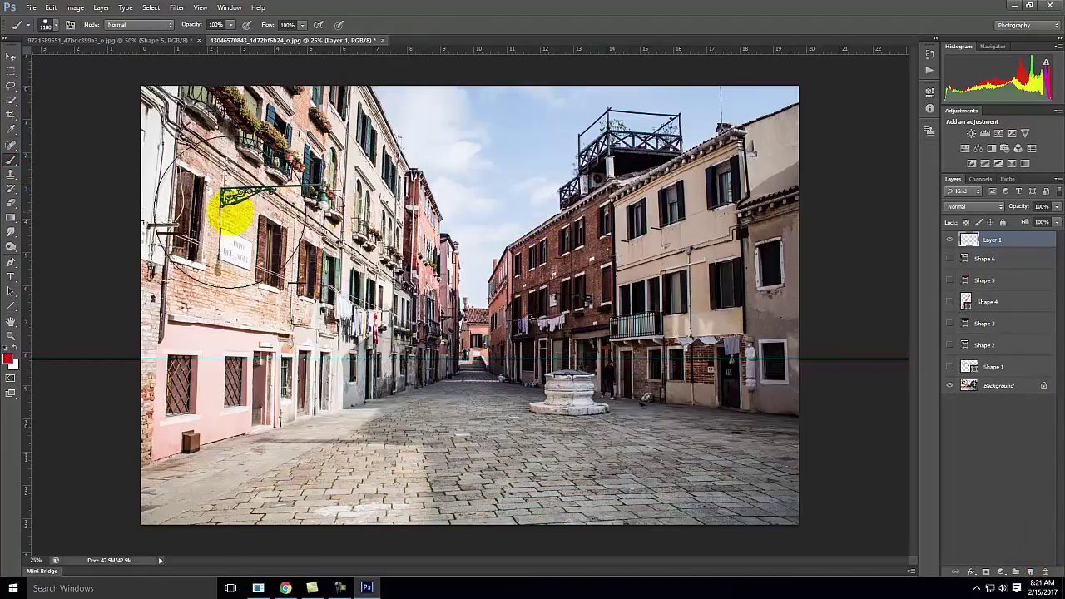
{"action": "key", "text": "bracketleft"}
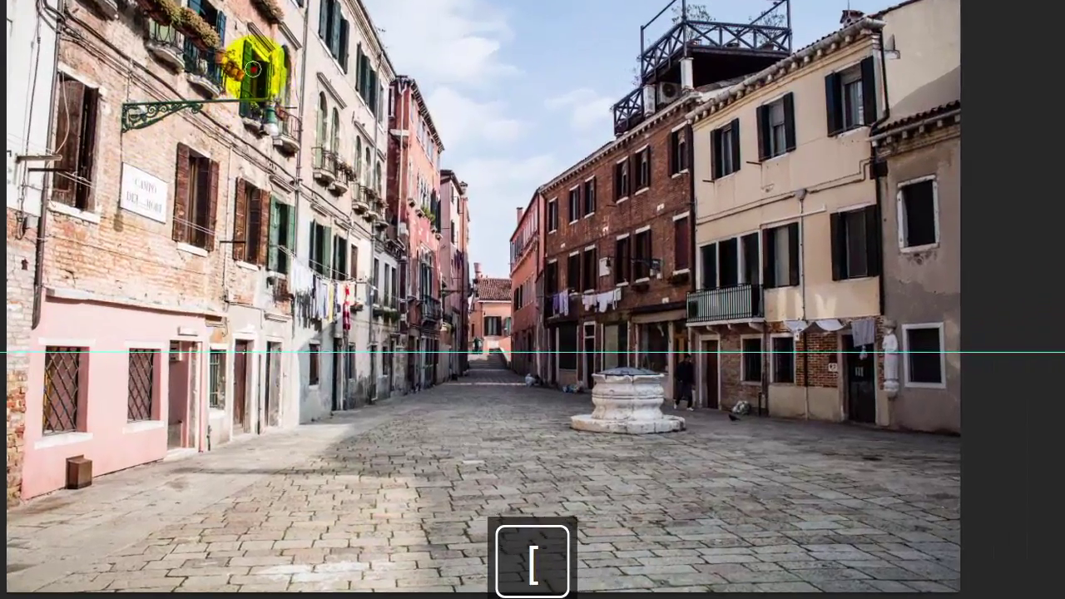
{"action": "left_click_drag", "start_coordinate": [314, 162], "coordinate": [181, 232]}
{"action": "mouse_move", "coordinate": [50, 160]}
{"action": "left_mouse_down"}
{"action": "mouse_move", "coordinate": [63, 236]}
{"action": "mouse_move", "coordinate": [223, 268]}
{"action": "mouse_move", "coordinate": [379, 173]}
{"action": "mouse_move", "coordinate": [338, 78]}
{"action": "mouse_move", "coordinate": [242, 50]}
{"action": "mouse_move", "coordinate": [114, 96]}
{"action": "mouse_move", "coordinate": [270, 97]}
{"action": "mouse_move", "coordinate": [115, 221]}
{"action": "mouse_move", "coordinate": [120, 198]}
{"action": "mouse_move", "coordinate": [113, 223]}
{"action": "mouse_move", "coordinate": [152, 230]}
{"action": "left_mouse_up"}
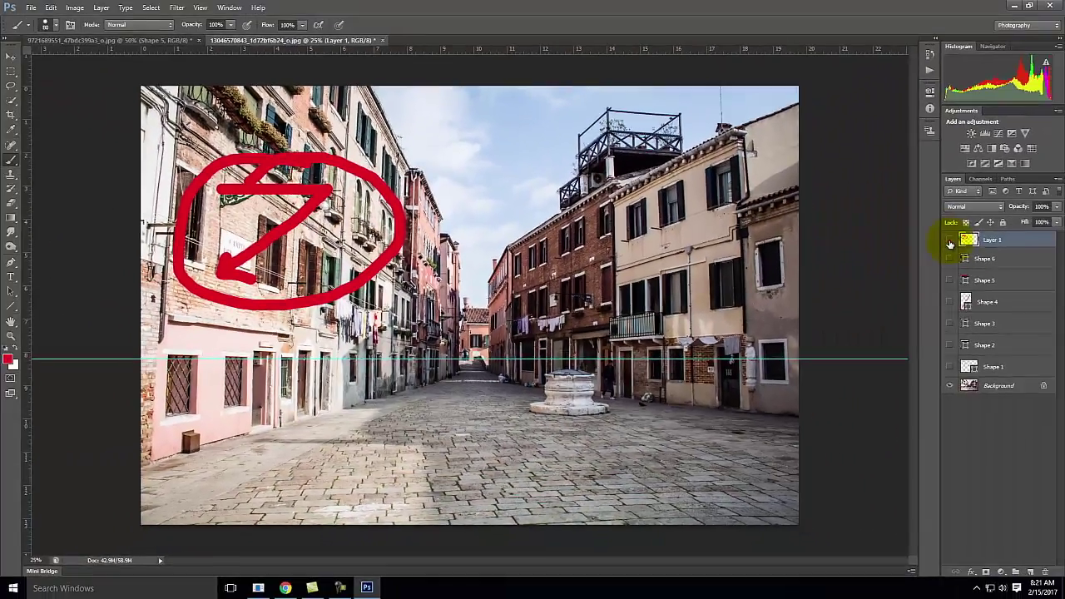
- Hide Layer 1 and, directly above the Background, draw a red diagonal line from the street lamp to its shadow beside the wall sign
{"action": "left_click", "coordinate": [949, 241]}
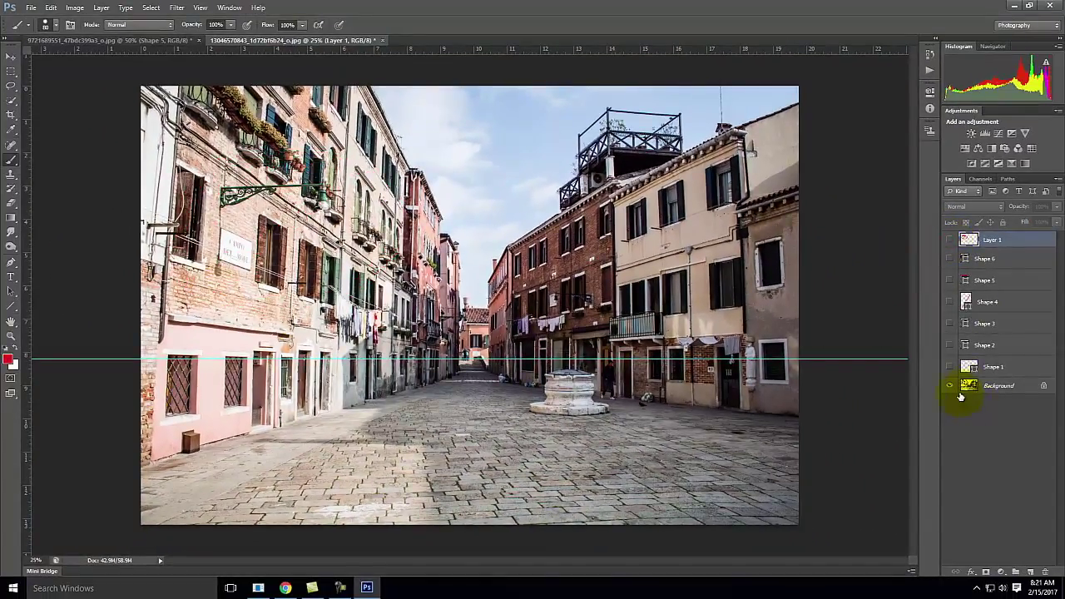
{"action": "left_click", "coordinate": [1000, 386]}
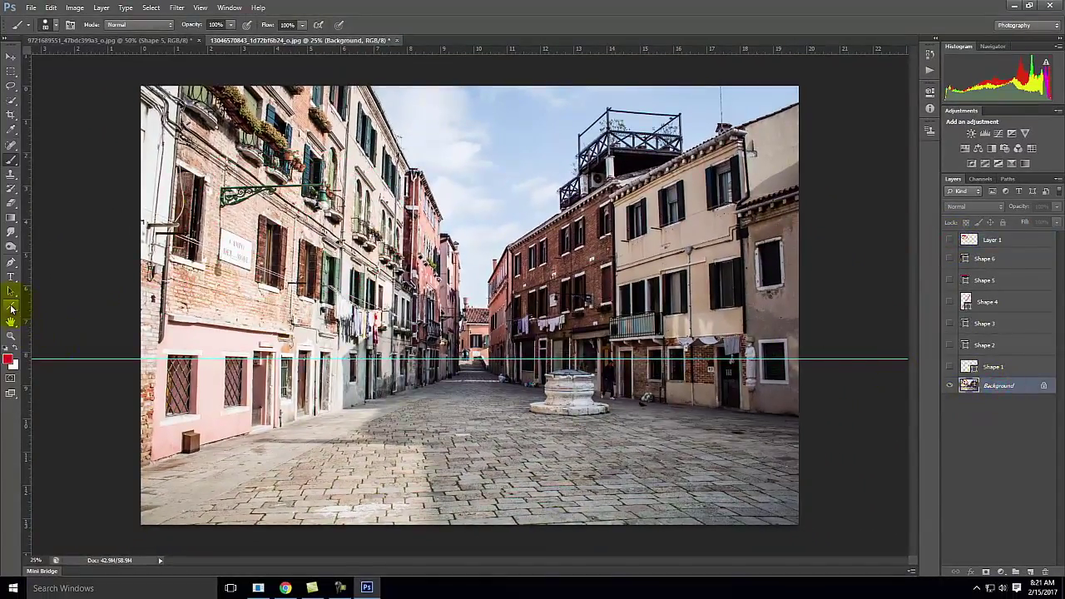
{"action": "left_click", "coordinate": [11, 307]}
{"action": "left_click_drag", "start_coordinate": [325, 187], "coordinate": [218, 271]}
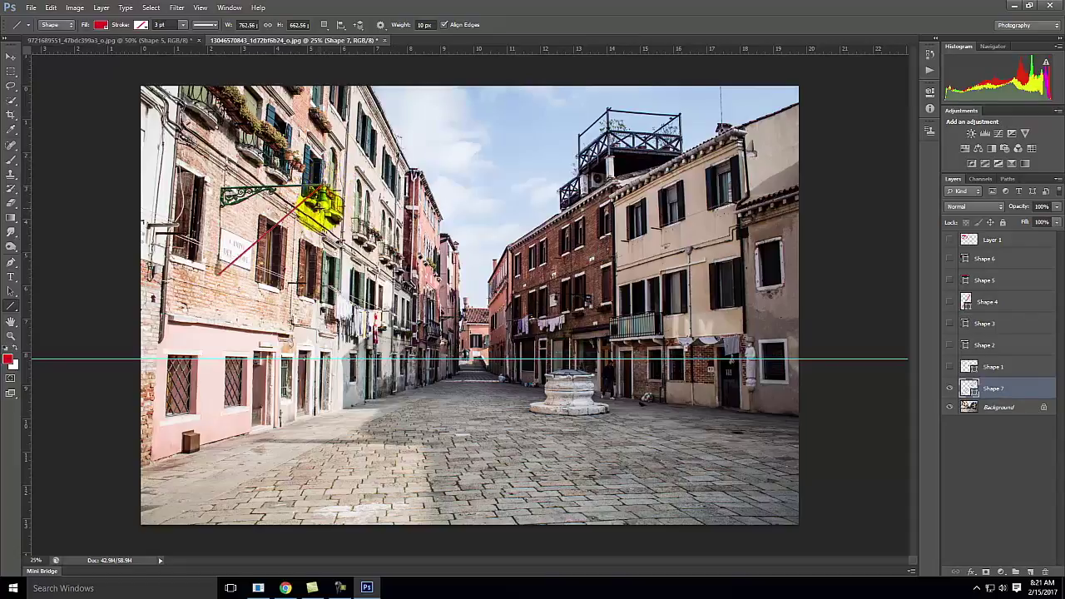
{"action": "key", "text": "ctrl+z"}
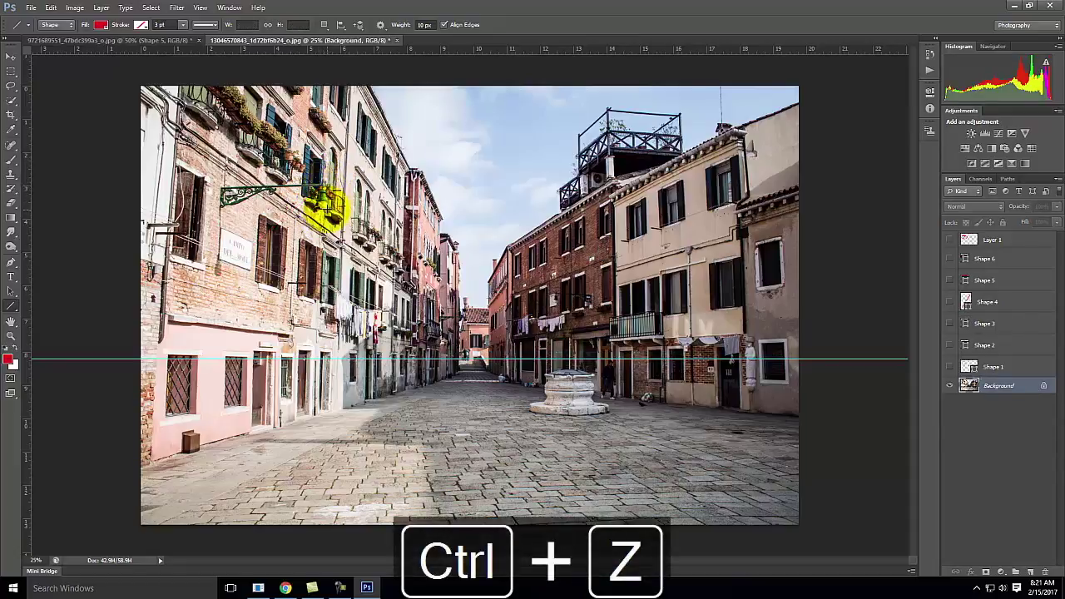
{"action": "left_click_drag", "start_coordinate": [320, 203], "coordinate": [218, 270]}
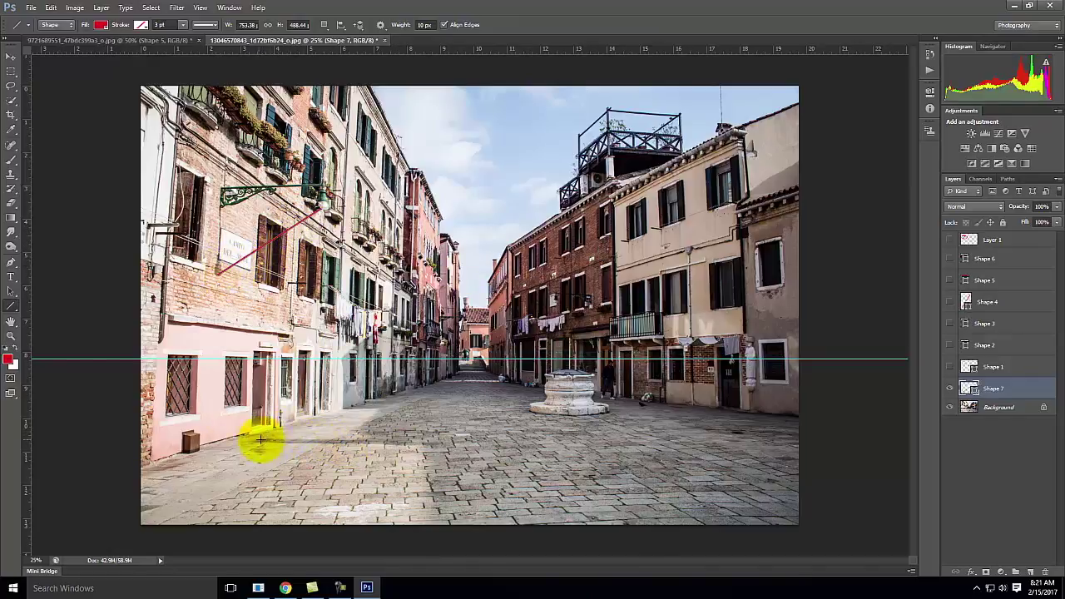
- Draw a red, nearly horizontal line on the pavement and move it up to meet the lower end of the diagonal lamp line
{"action": "left_click_drag", "start_coordinate": [258, 438], "coordinate": [415, 440]}
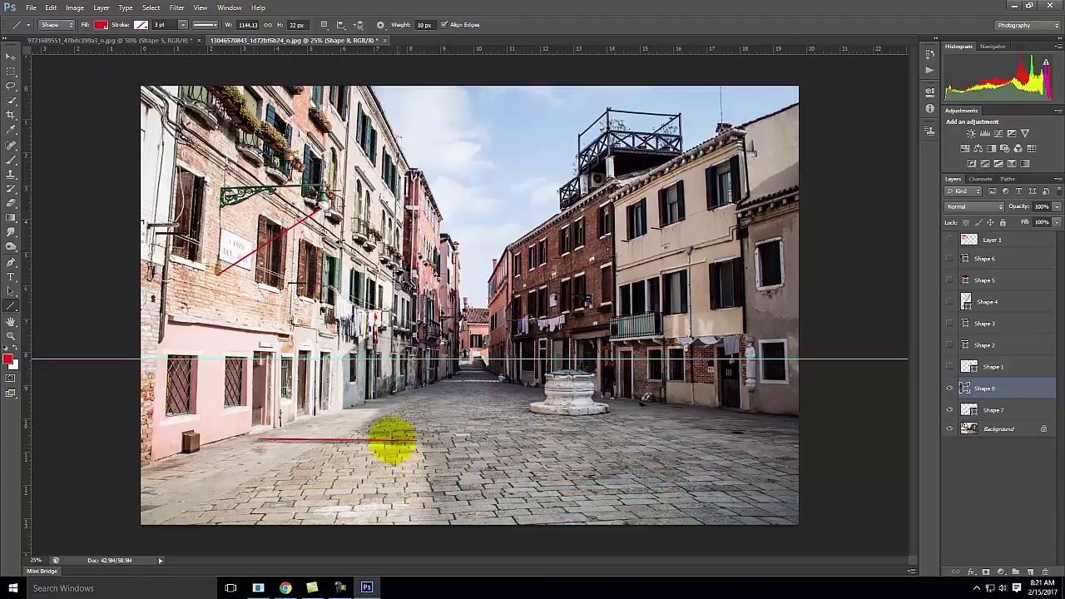
{"action": "left_click", "coordinate": [10, 60]}
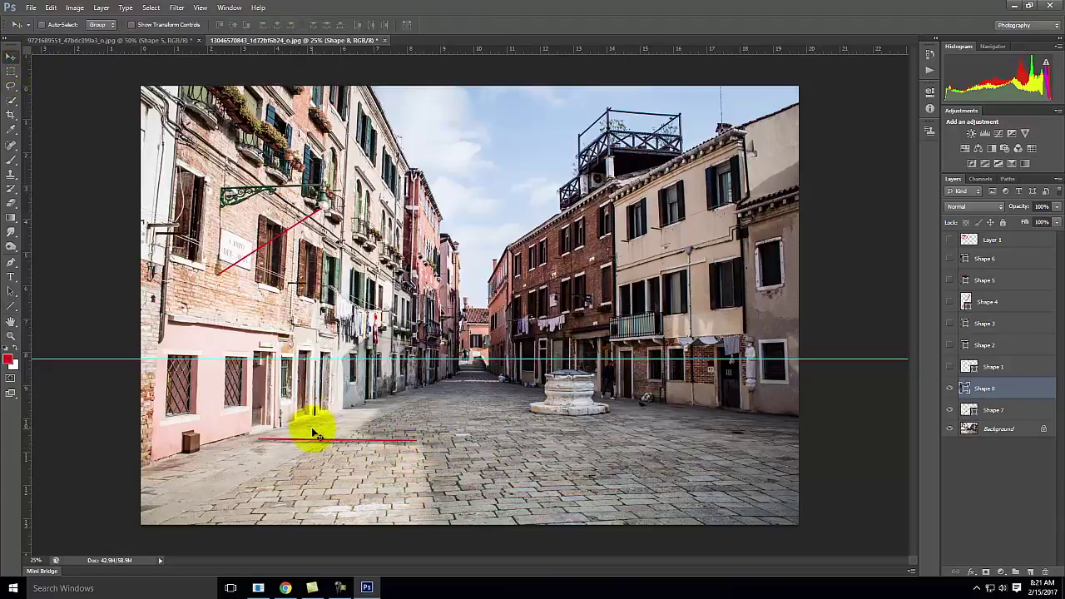
{"action": "left_click_drag", "start_coordinate": [312, 439], "coordinate": [274, 283]}
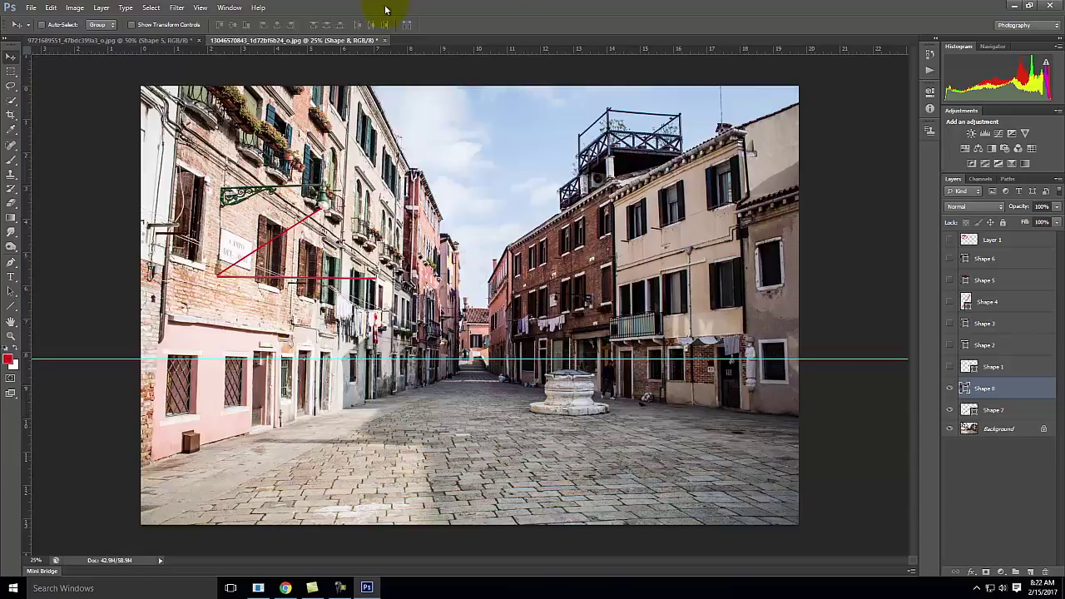
{"action": "left_click", "coordinate": [30, 8]}
{"action": "left_click", "coordinate": [40, 31]}
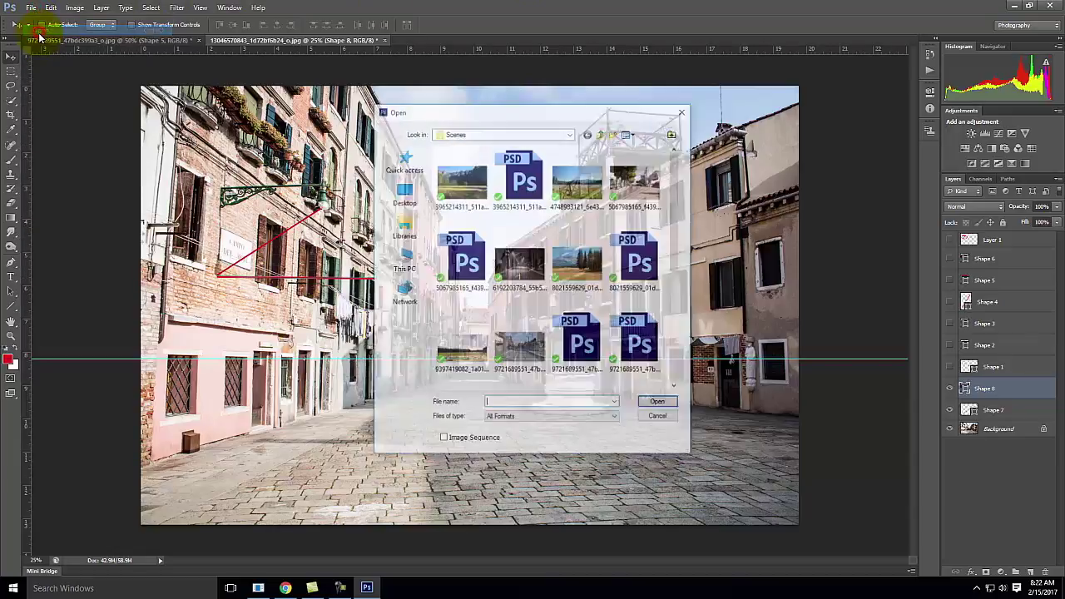
{"action": "left_click", "coordinate": [464, 189]}
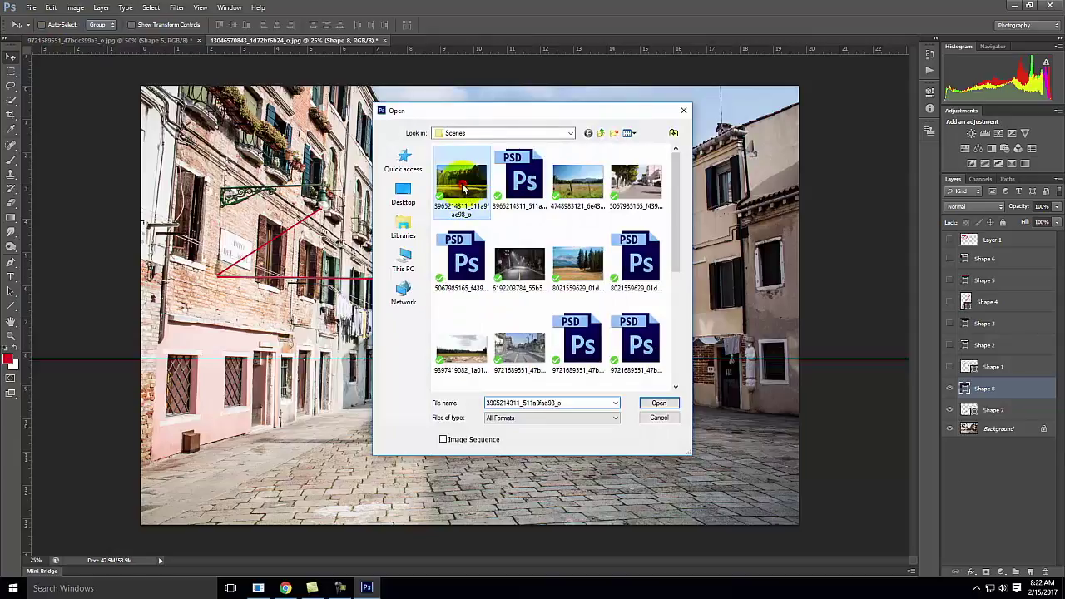
{"action": "left_click", "coordinate": [578, 262]}
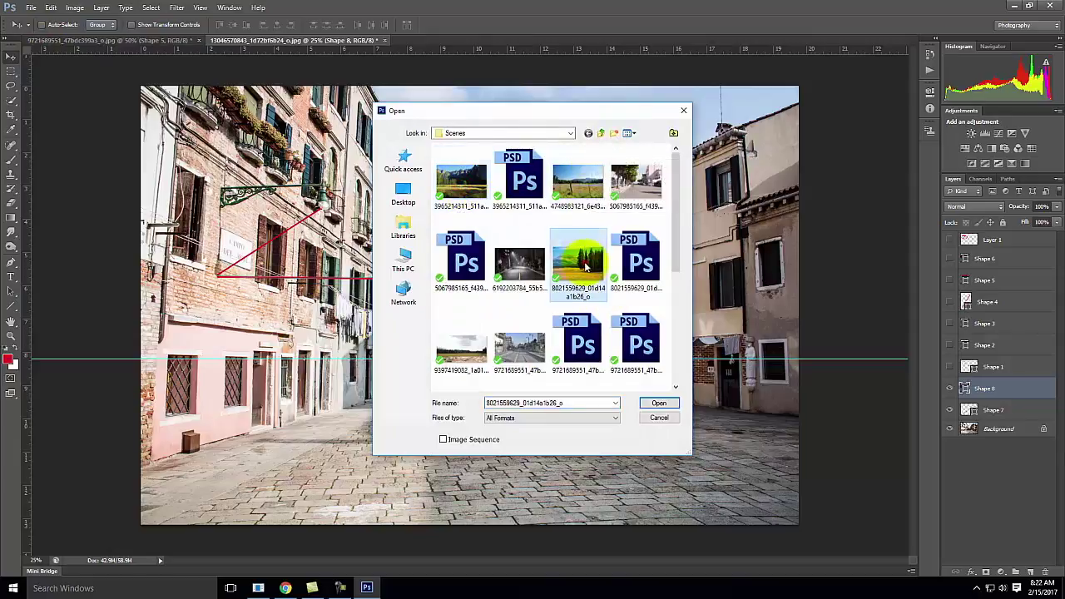
{"action": "left_click", "coordinate": [659, 403]}
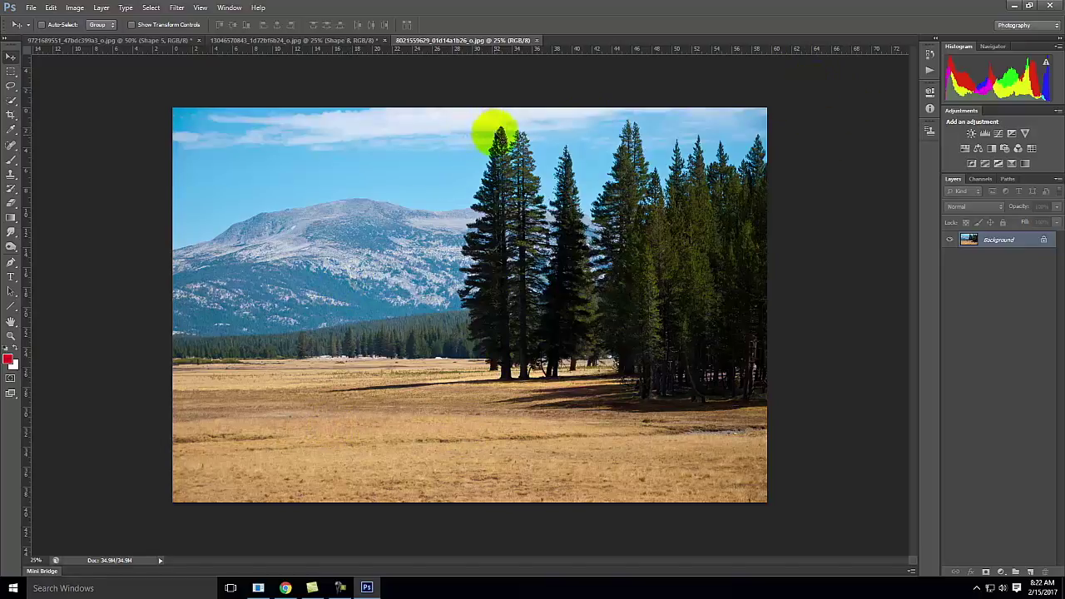
{"action": "left_click", "coordinate": [392, 302]}
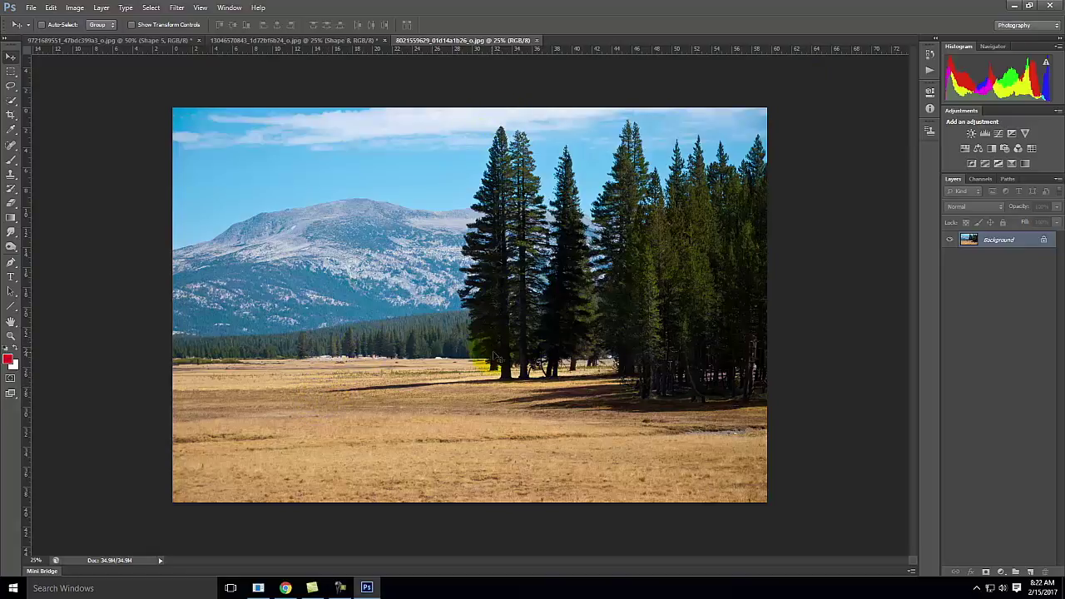
{"action": "left_click", "coordinate": [220, 303]}
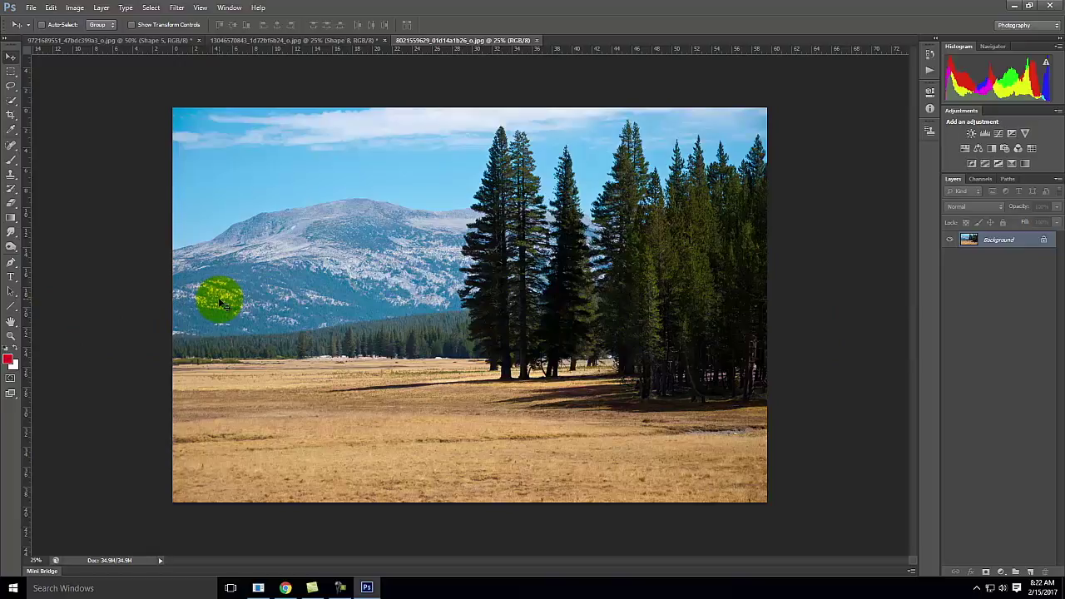
{"action": "left_click", "coordinate": [369, 157]}
{"action": "left_click", "coordinate": [207, 304]}
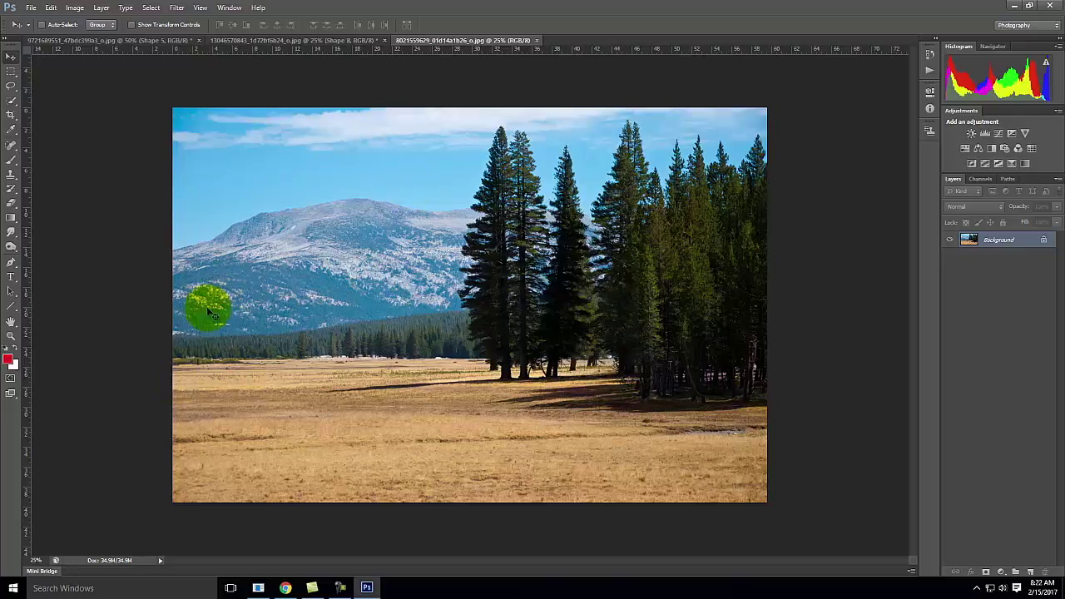
{"action": "left_click", "coordinate": [361, 343]}
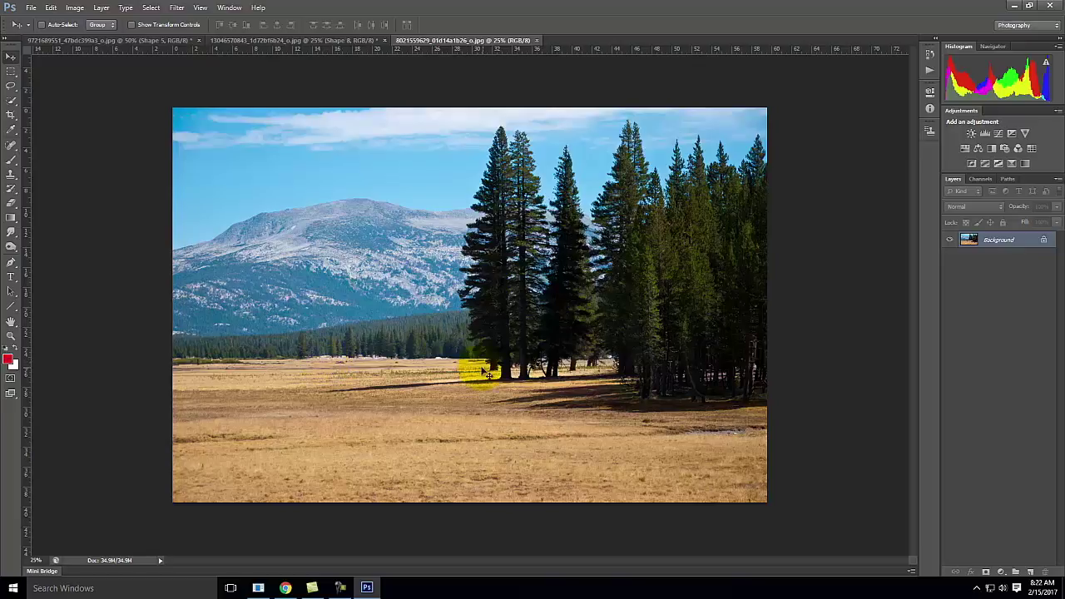
{"action": "left_click", "coordinate": [191, 361]}
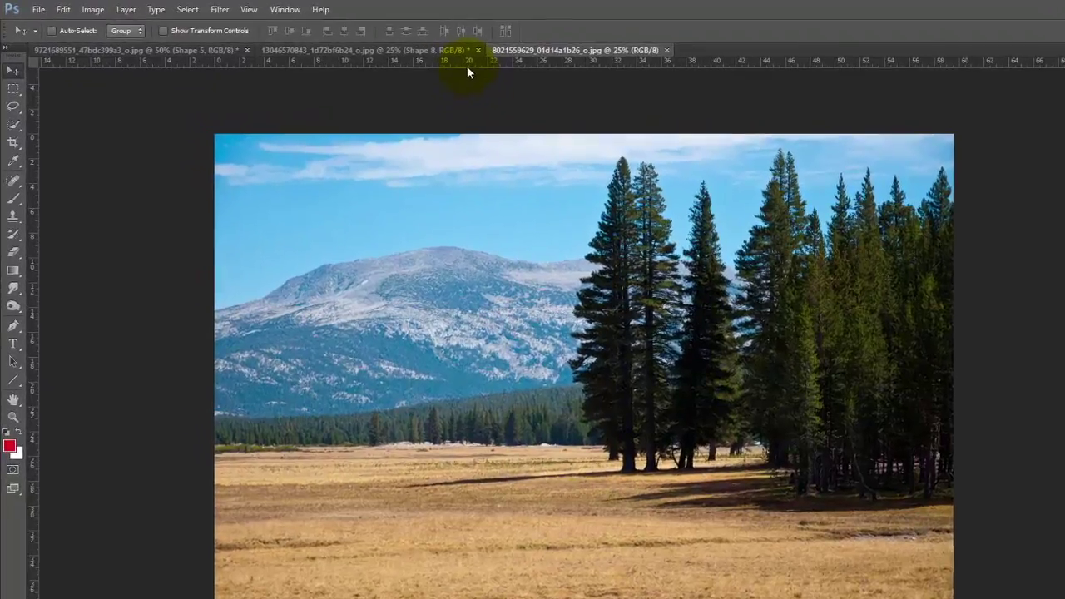
{"action": "left_click_drag", "start_coordinate": [467, 65], "coordinate": [507, 463]}
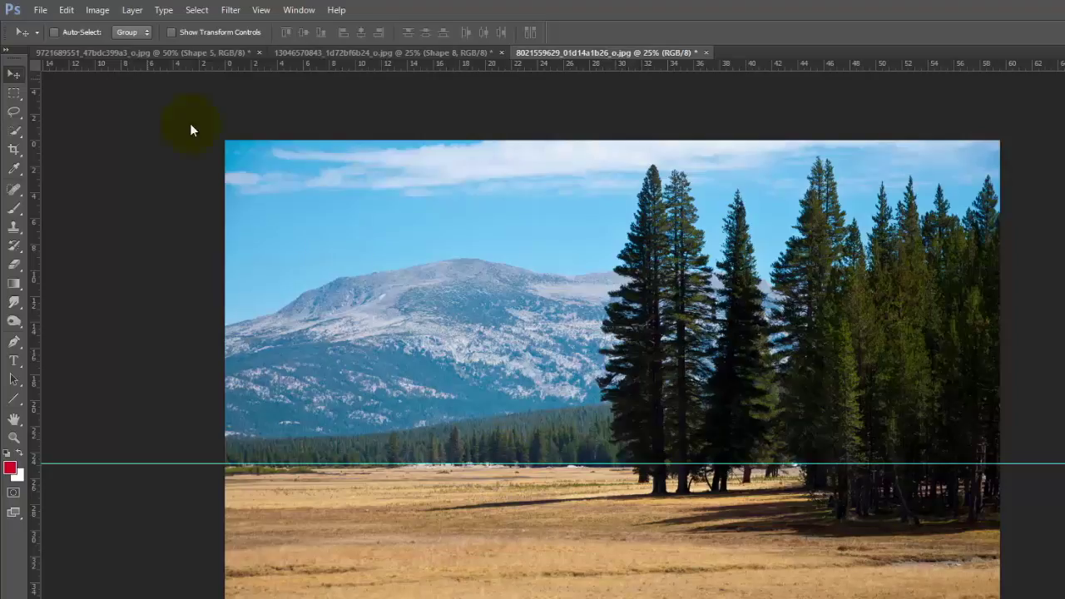
{"action": "left_click", "coordinate": [39, 10]}
{"action": "left_click", "coordinate": [48, 39]}
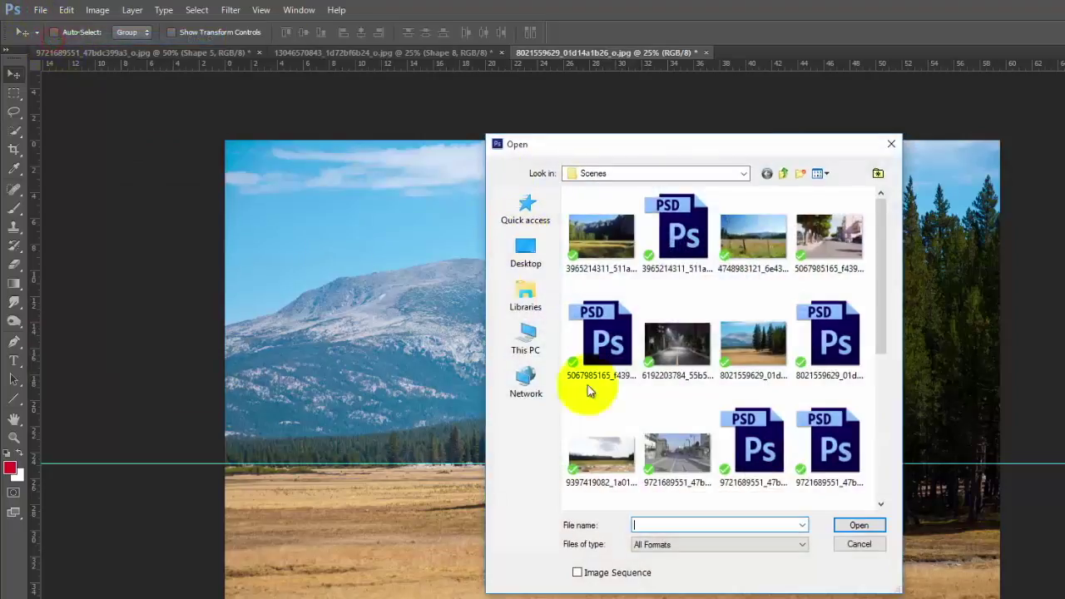
{"action": "left_click", "coordinate": [604, 235]}
{"action": "left_click", "coordinate": [858, 525]}
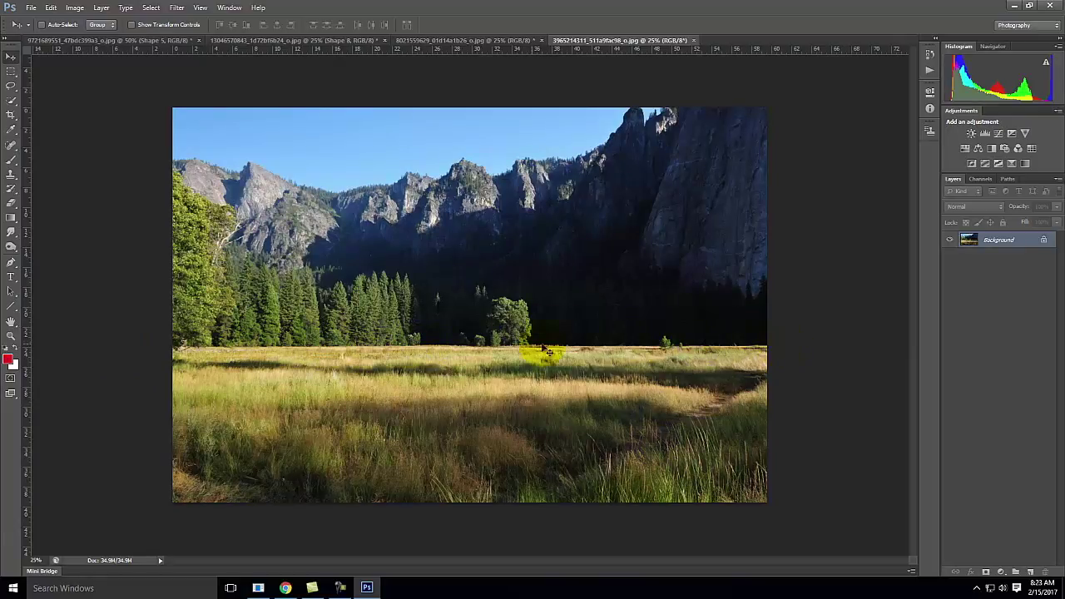
- Move the tram street document behind the others and place a horizontal guide in the valley image where the meadow meets the trees
{"action": "mouse_move", "coordinate": [100, 41]}
{"action": "left_mouse_down"}
{"action": "mouse_move", "coordinate": [321, 231]}
{"action": "mouse_move", "coordinate": [153, 95]}
{"action": "mouse_move", "coordinate": [127, 33]}
{"action": "mouse_move", "coordinate": [107, 24]}
{"action": "mouse_move", "coordinate": [108, 33]}
{"action": "left_mouse_up"}
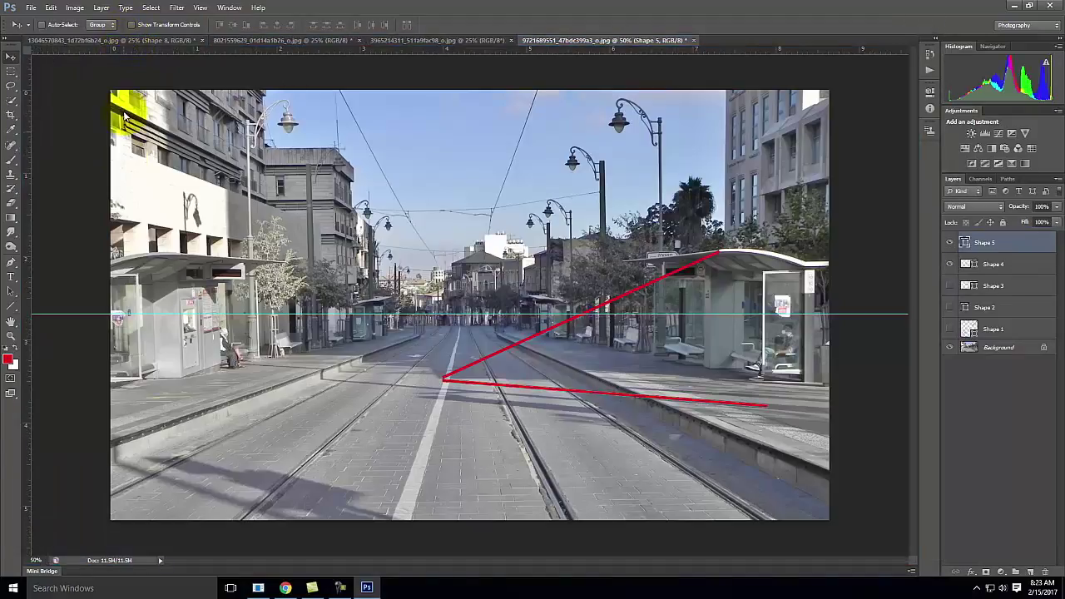
{"action": "left_click", "coordinate": [461, 40]}
{"action": "left_click_drag", "start_coordinate": [65, 52], "coordinate": [505, 340]}
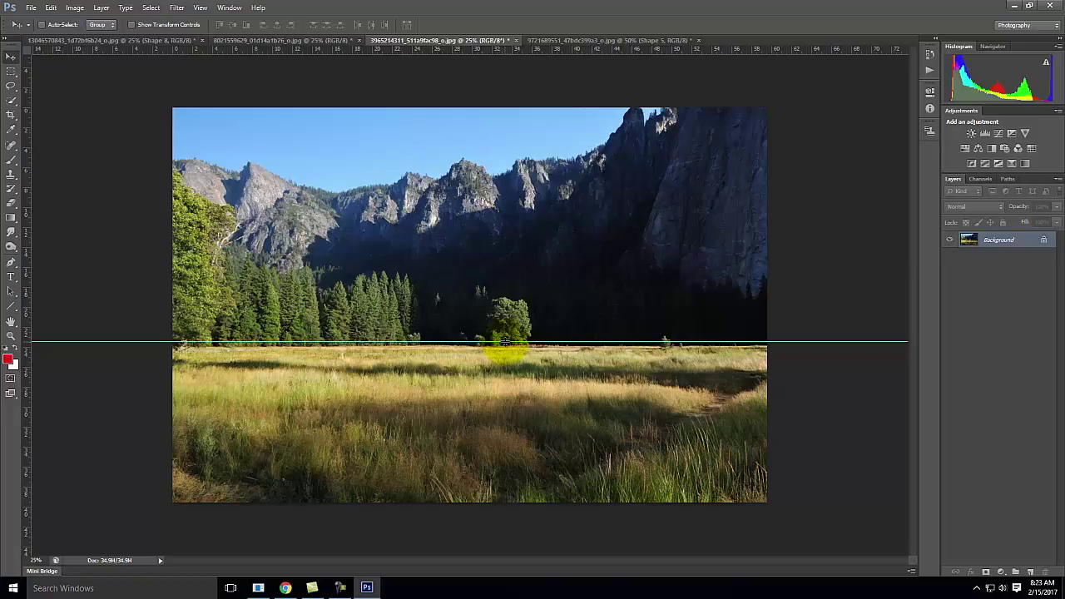
- In the mountain image, draw two red lines to the tall tree's shadow tip, one from its top and one from its trunk base
{"action": "left_click", "coordinate": [599, 40]}
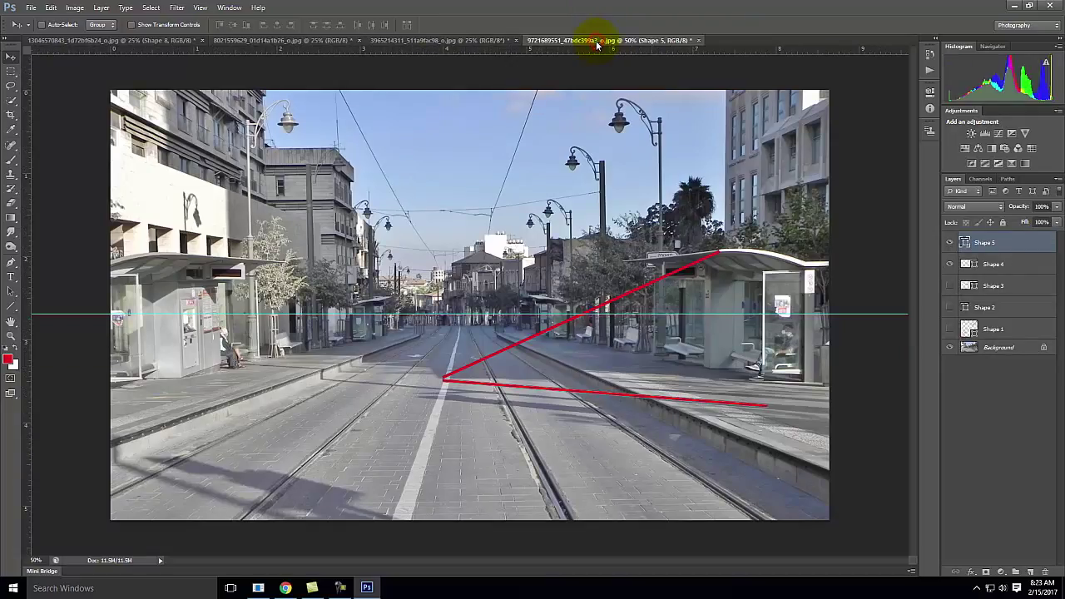
{"action": "left_click", "coordinate": [152, 40]}
{"action": "left_click", "coordinate": [262, 40]}
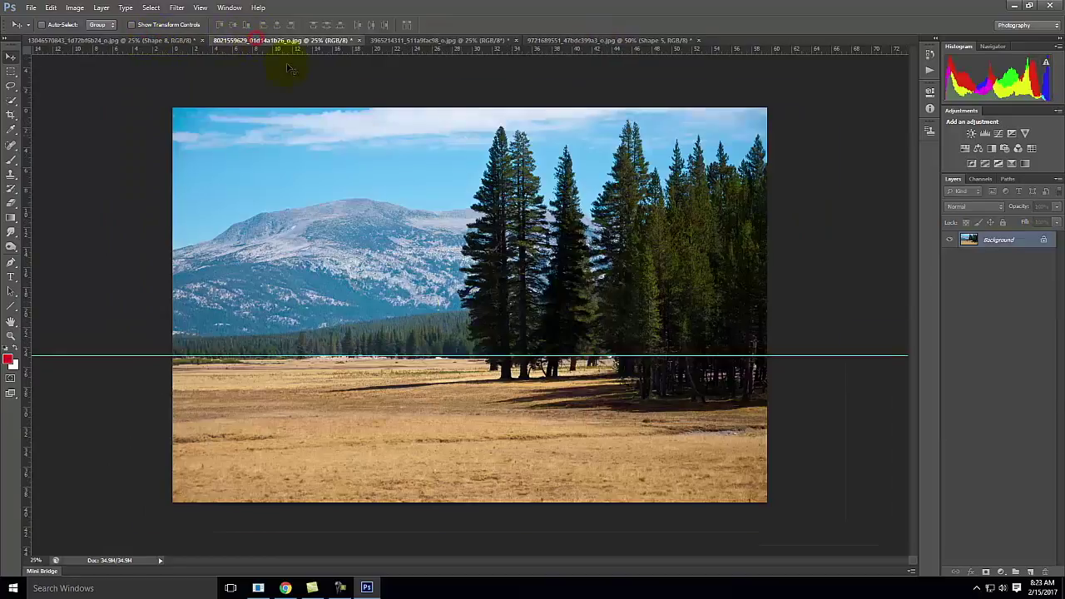
{"action": "left_click", "coordinate": [12, 308]}
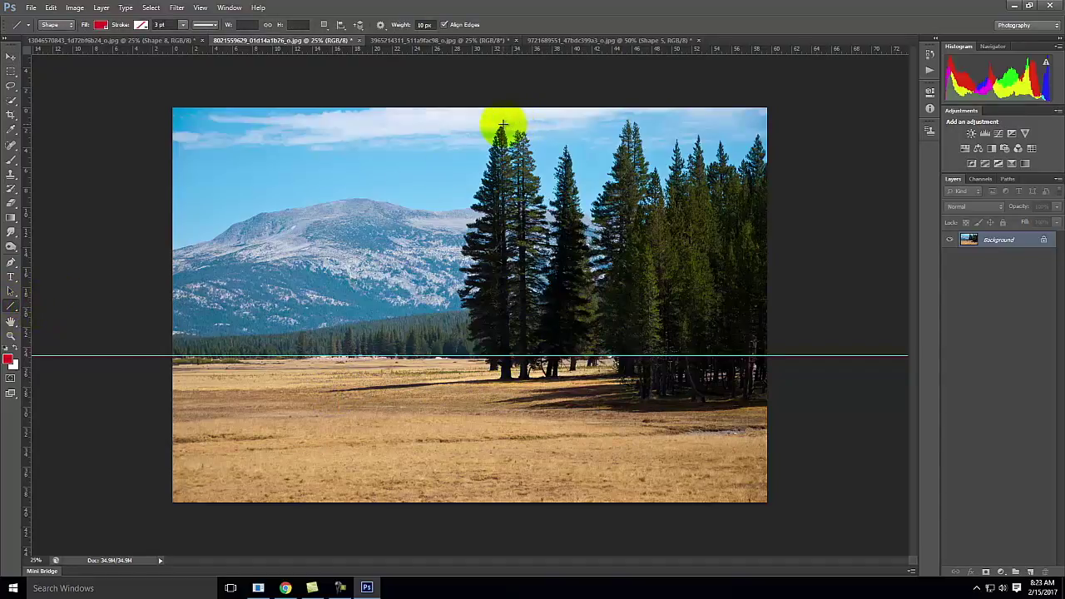
{"action": "left_click_drag", "start_coordinate": [502, 124], "coordinate": [319, 391]}
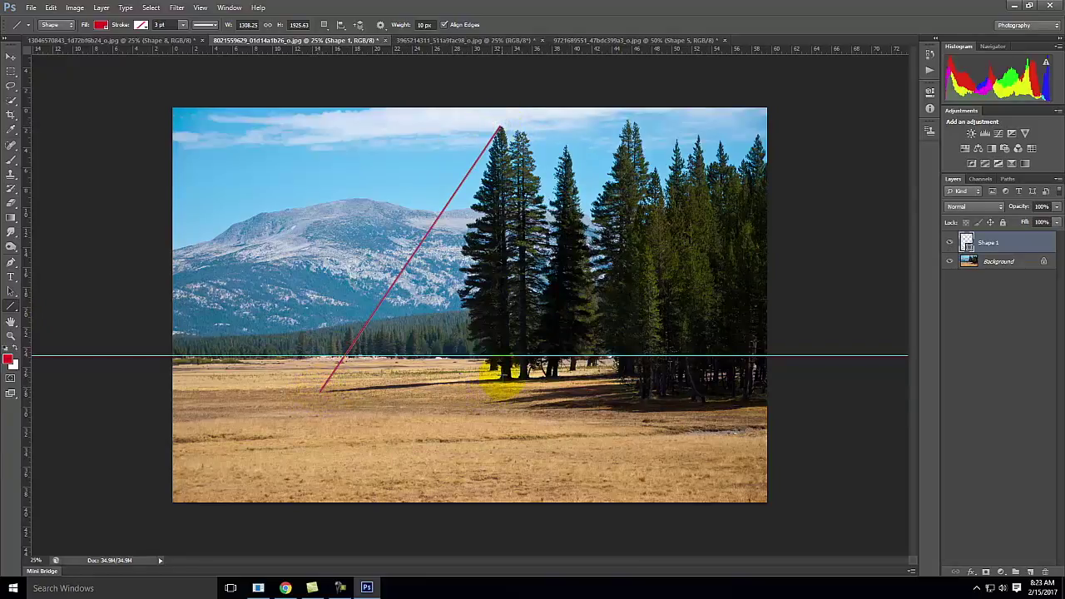
{"action": "left_click_drag", "start_coordinate": [501, 381], "coordinate": [320, 391]}
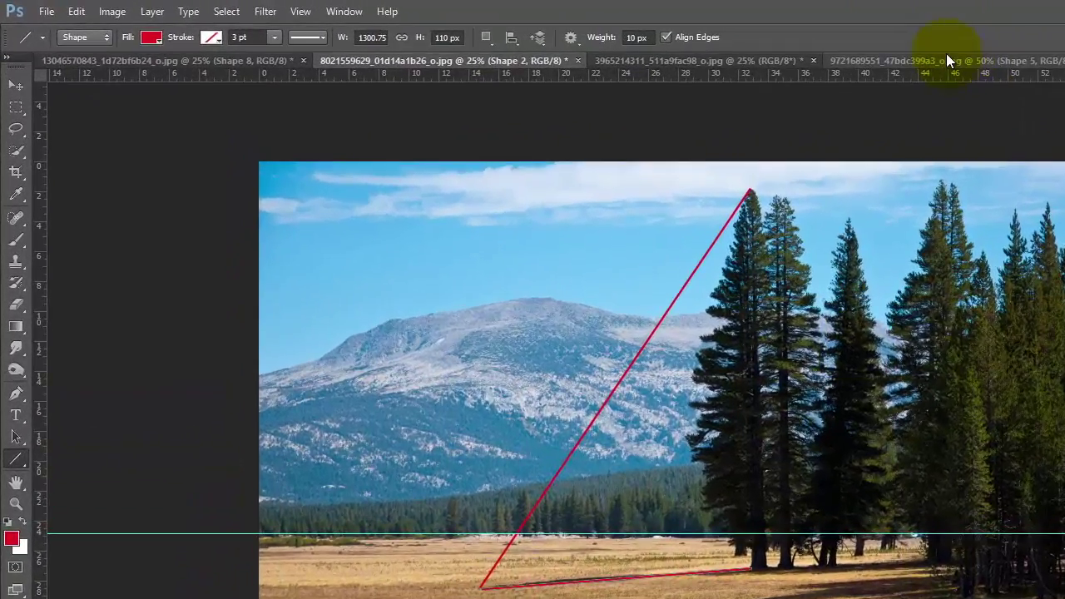
- Examine the horizon guides, light-direction lines and shadows across the open street, valley, mountain and alley images
{"action": "left_click", "coordinate": [630, 37]}
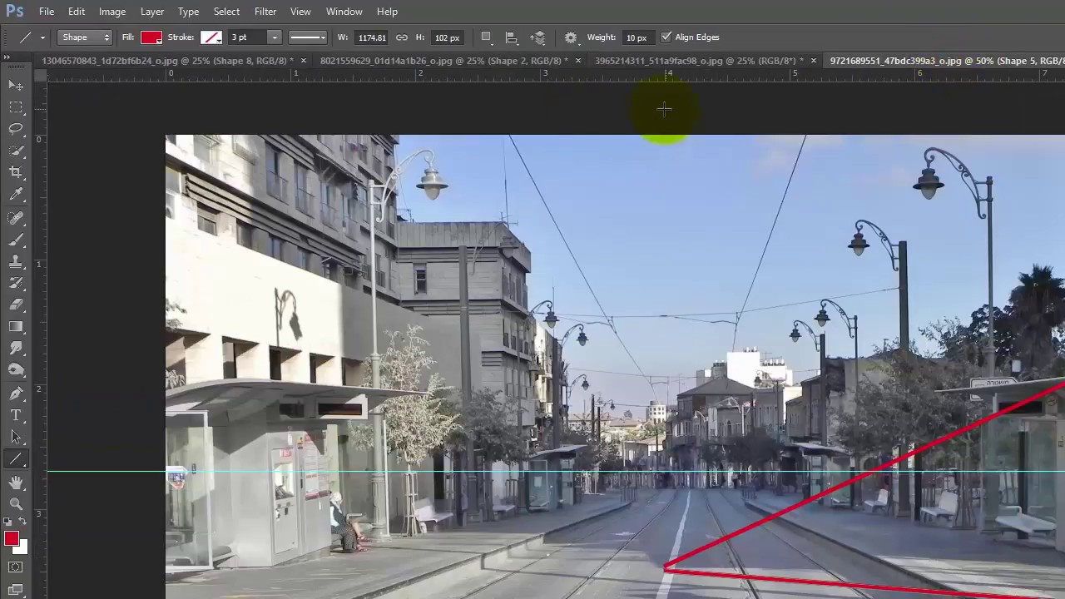
{"action": "left_click", "coordinate": [703, 67]}
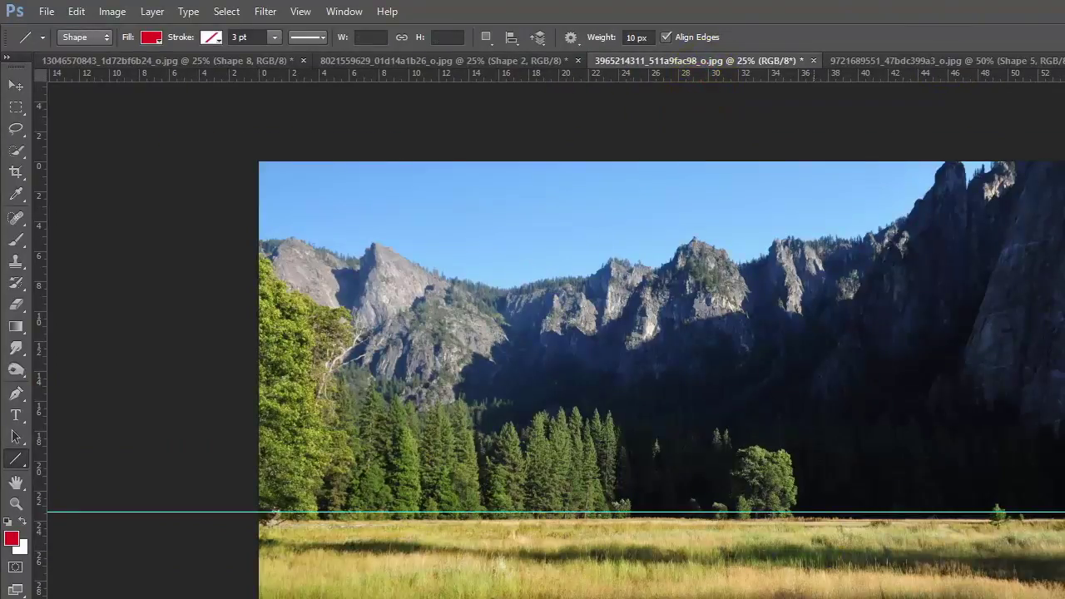
{"action": "left_click", "coordinate": [916, 268]}
{"action": "left_click", "coordinate": [773, 528]}
{"action": "left_click", "coordinate": [827, 574]}
{"action": "left_click", "coordinate": [571, 575]}
{"action": "left_click", "coordinate": [432, 571]}
{"action": "left_click", "coordinate": [364, 524]}
{"action": "left_click", "coordinate": [746, 536]}
{"action": "left_click", "coordinate": [840, 567]}
{"action": "left_click", "coordinate": [361, 60]}
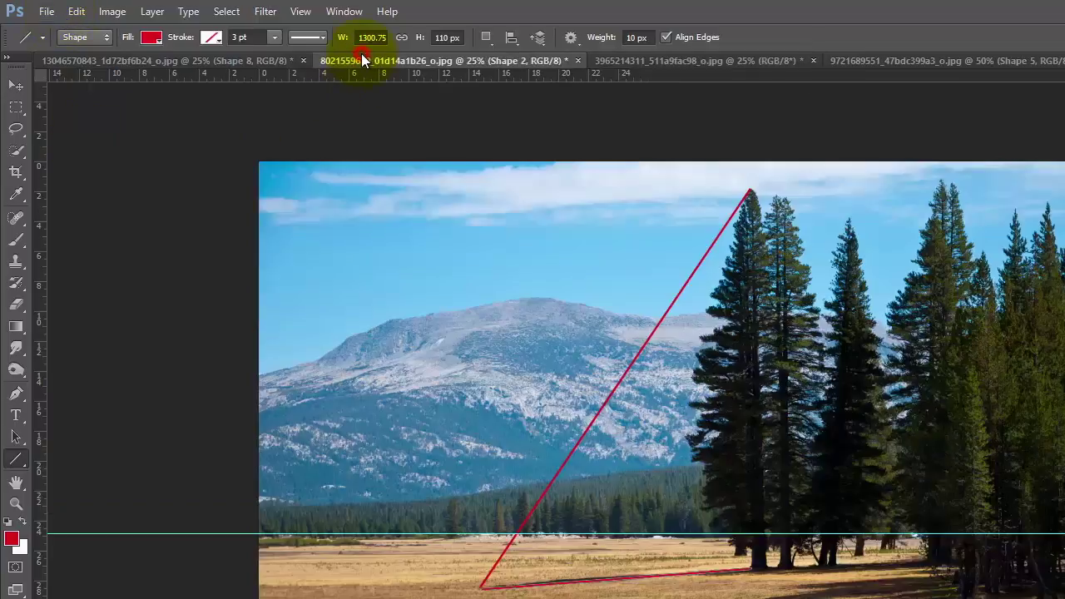
{"action": "left_click", "coordinate": [211, 60]}
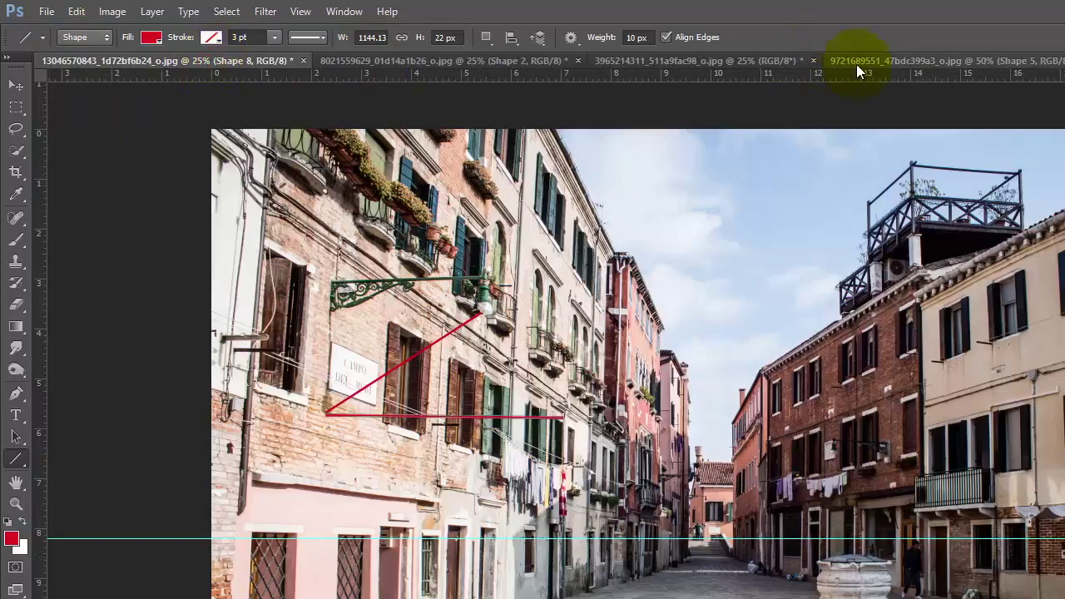
- In the tram street image, delete the three hidden line layers Shape 1, Shape 2 and Shape 3
{"action": "left_click", "coordinate": [895, 62]}
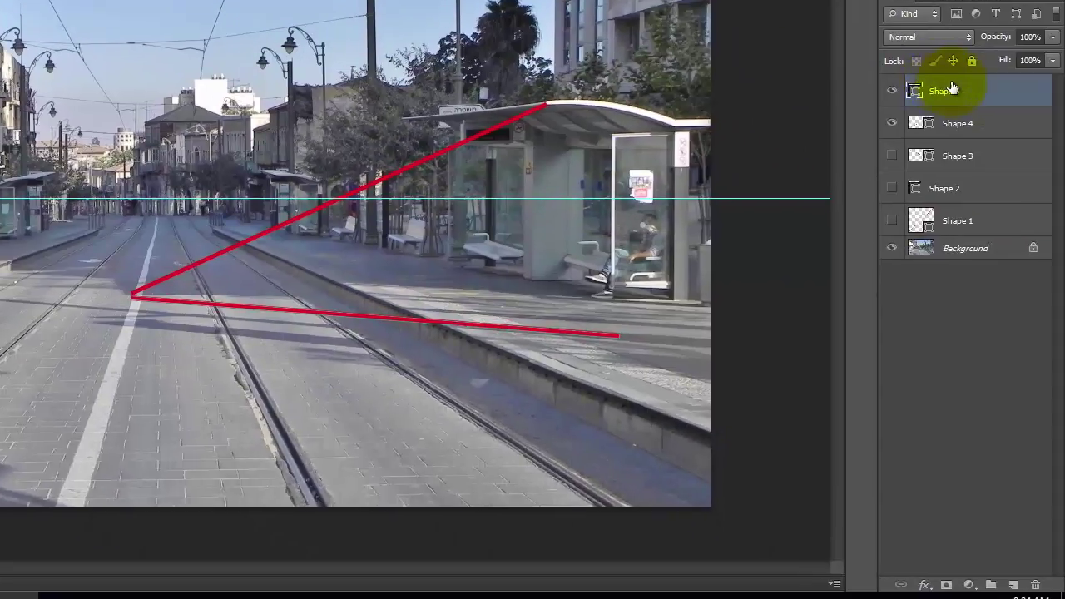
{"action": "left_click", "coordinate": [957, 156]}
{"action": "left_click", "coordinate": [892, 155]}
{"action": "left_click", "coordinate": [892, 155]}
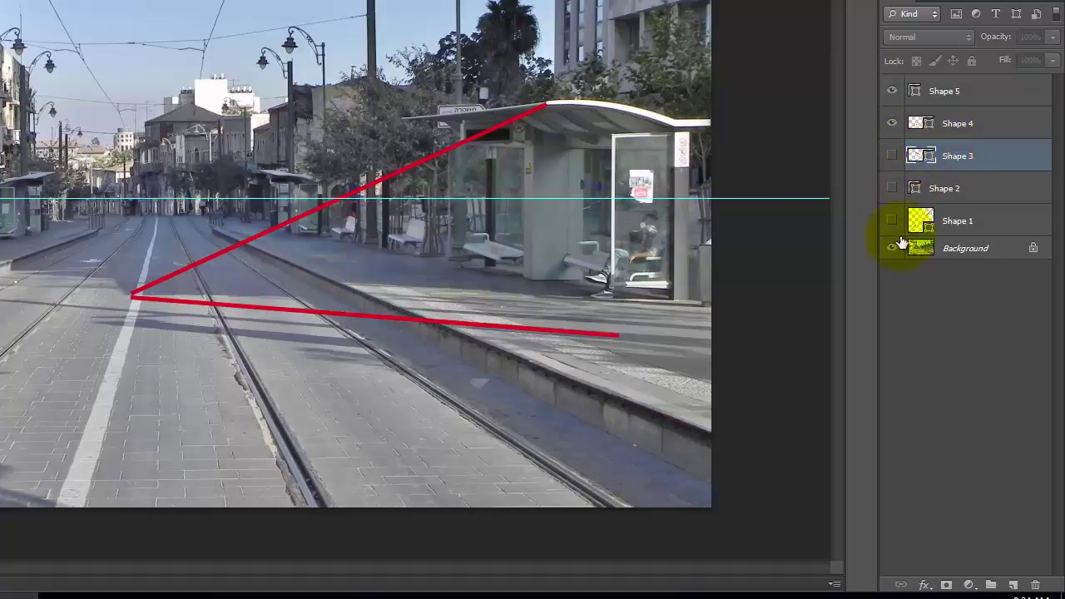
{"action": "left_click", "coordinate": [982, 221], "text": "shift"}
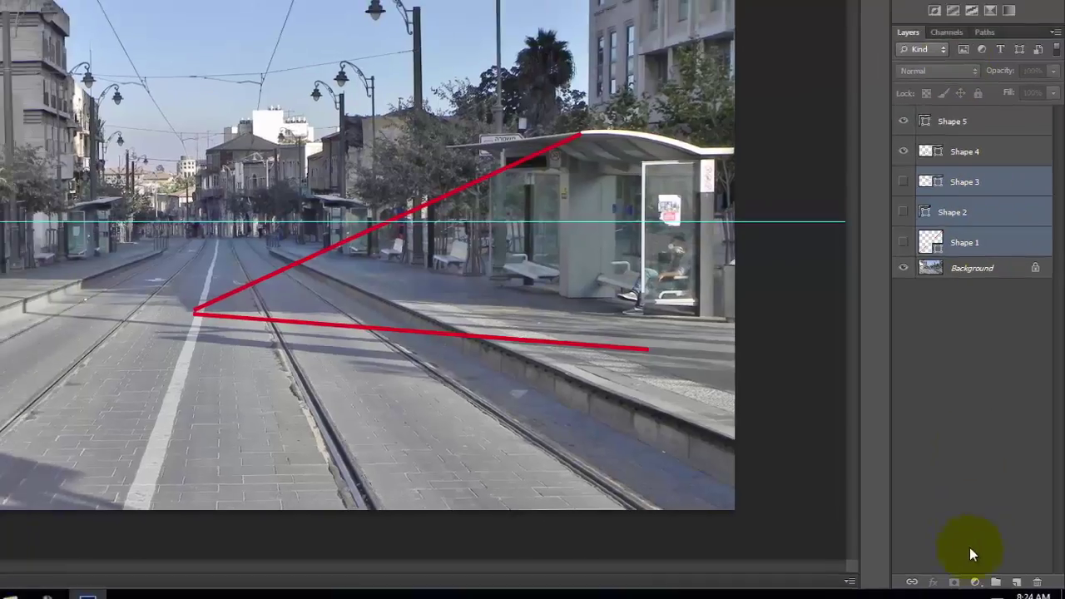
{"action": "left_click", "coordinate": [1036, 583]}
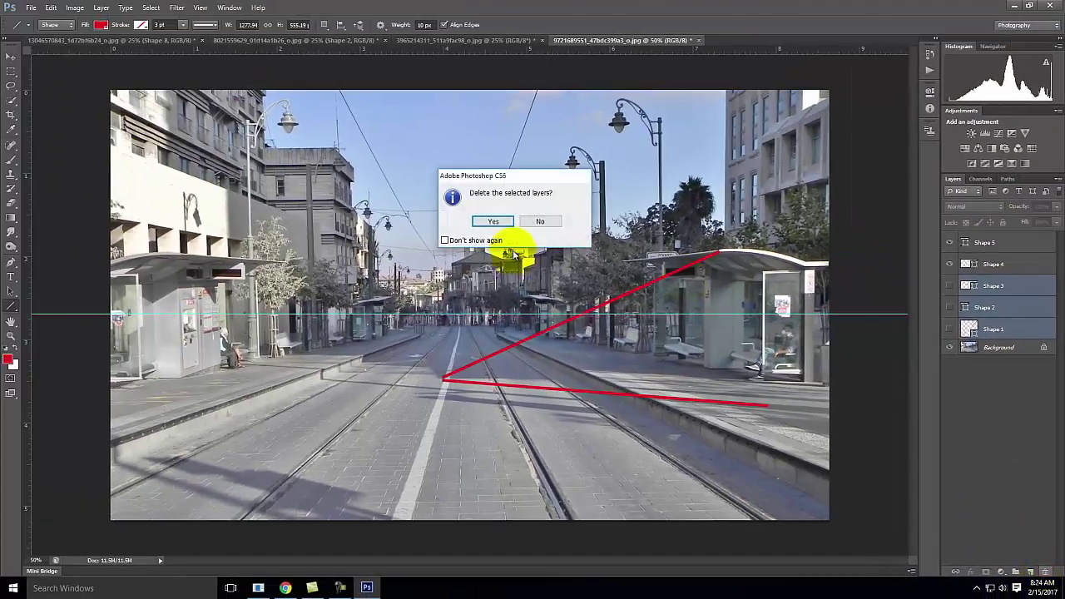
{"action": "left_click", "coordinate": [493, 221]}
{"action": "left_click", "coordinate": [1003, 326]}
{"action": "left_click", "coordinate": [1014, 291]}
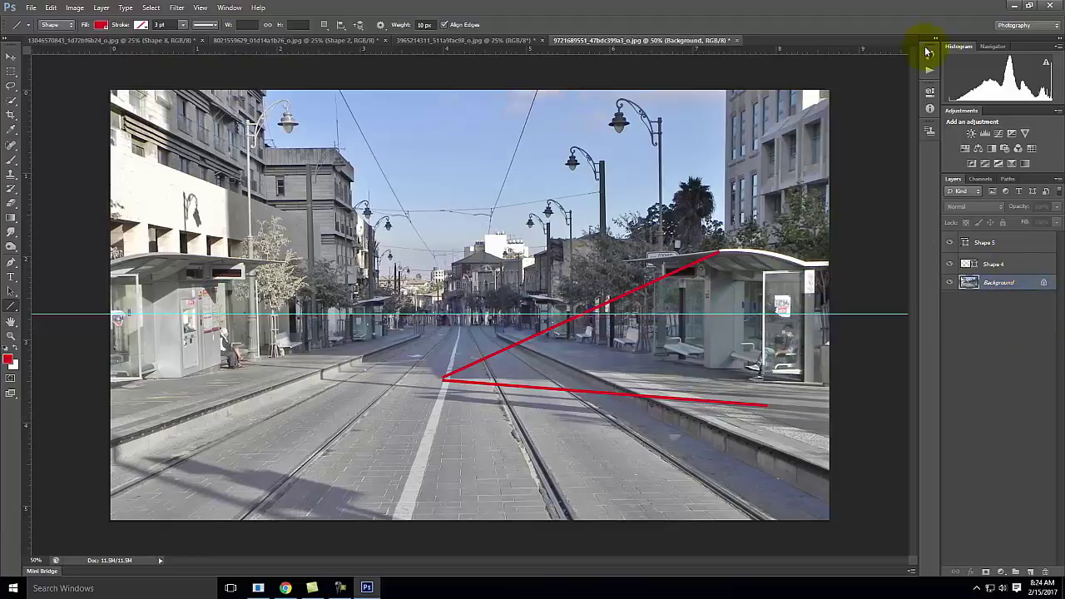
- View the tram street image in full-screen mode, return to the standard screen, and look through the shape tool variants
{"action": "left_click", "coordinate": [994, 267]}
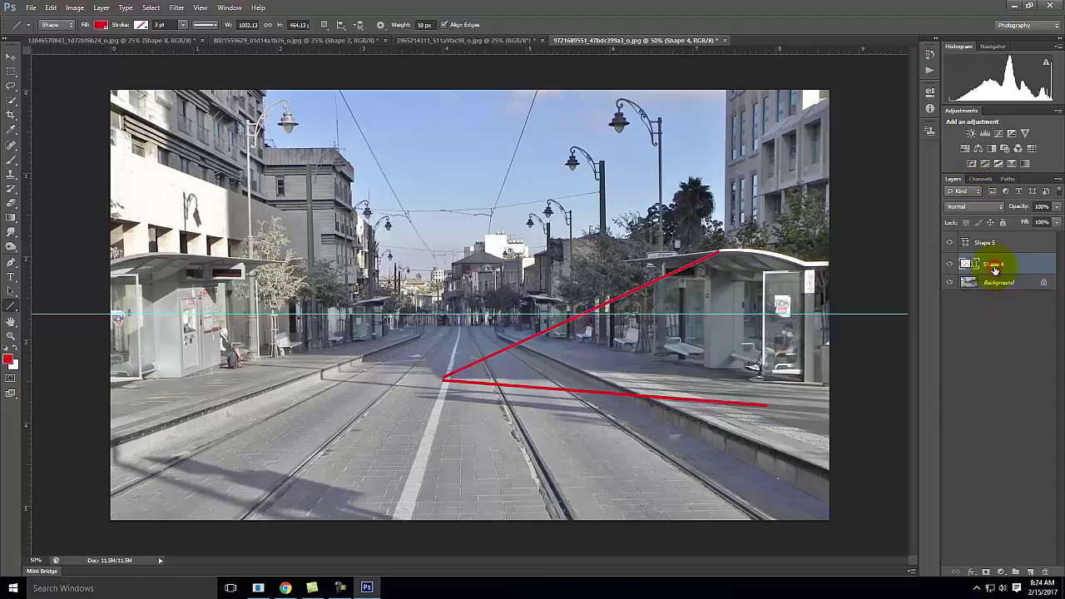
{"action": "key", "text": "f"}
{"action": "left_click", "coordinate": [989, 242]}
{"action": "key", "text": "f"}
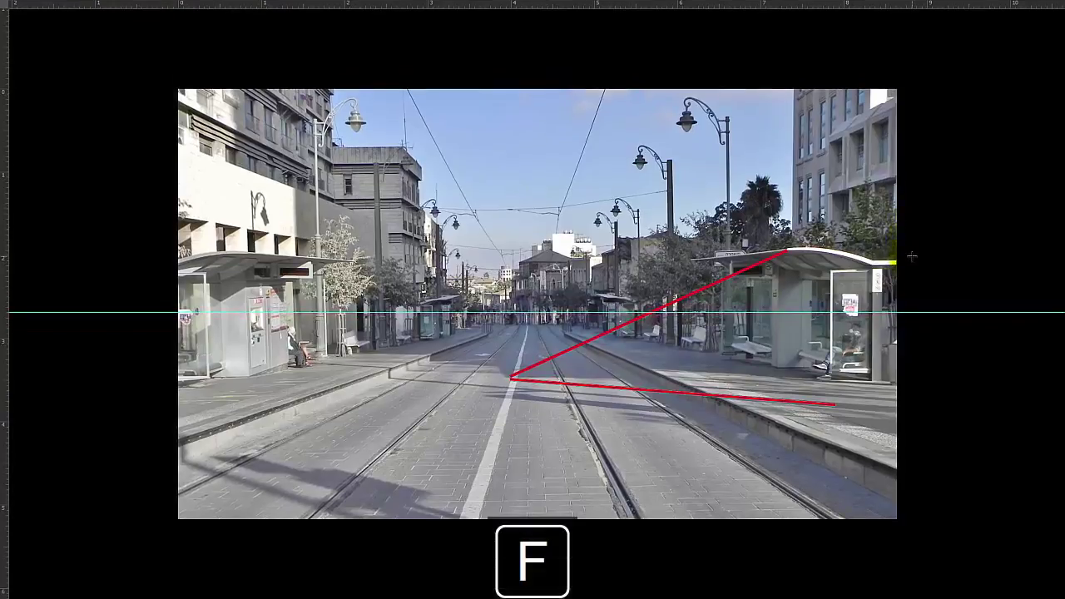
{"action": "key", "text": "f"}
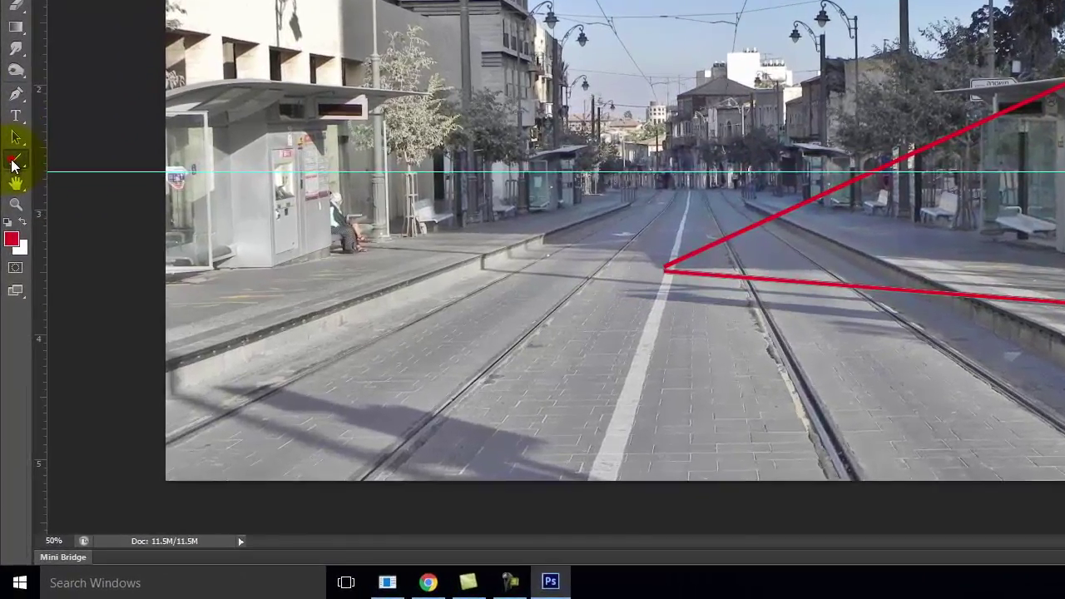
{"action": "left_click_drag", "start_coordinate": [12, 165], "coordinate": [82, 163]}
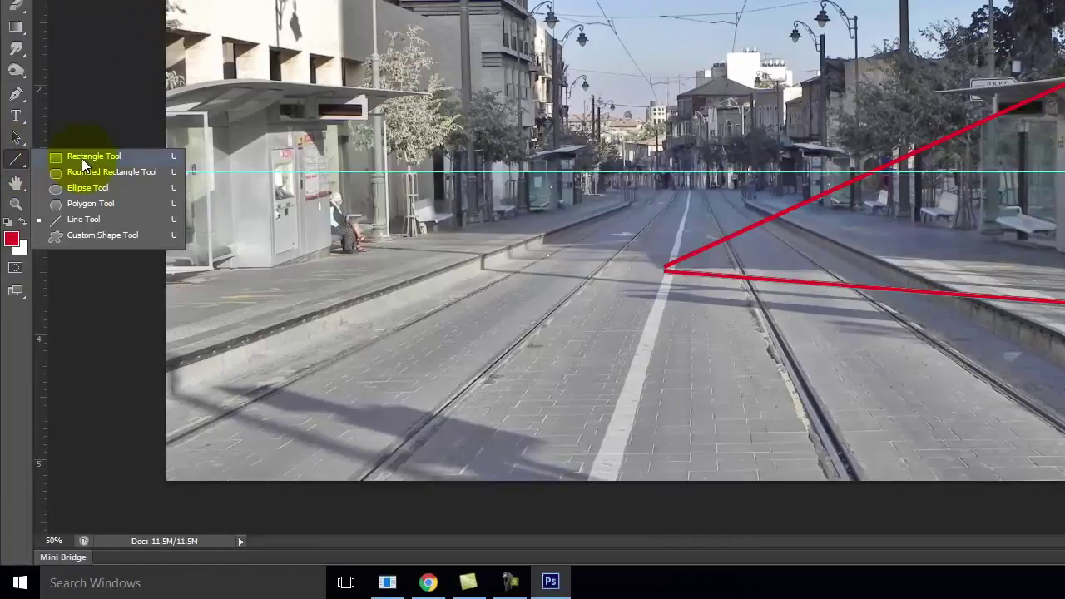
{"action": "left_click", "coordinate": [17, 162]}
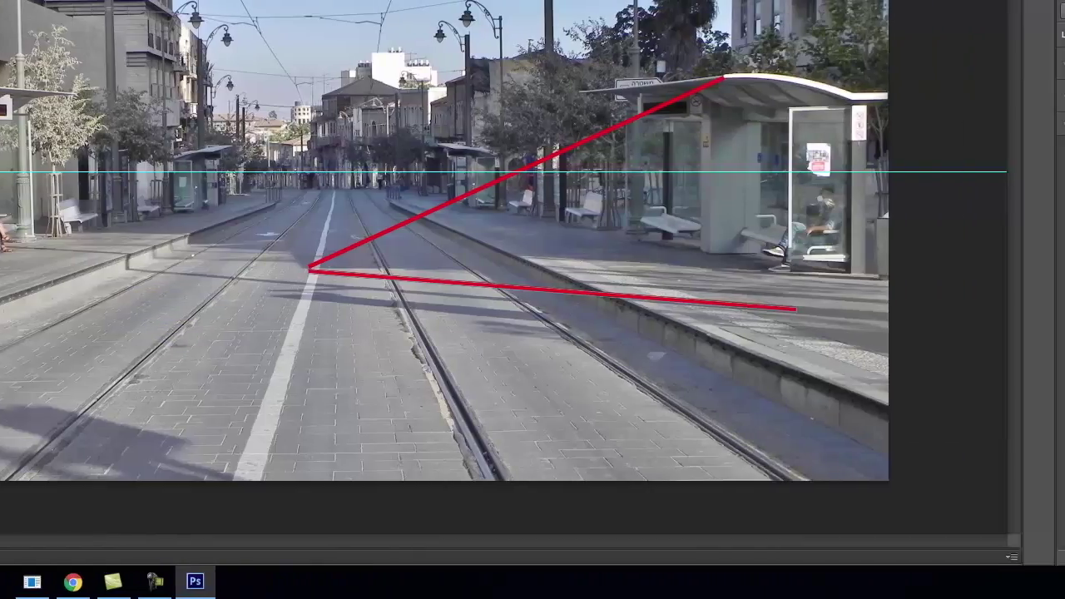
- Merge the Shape 5 and Shape 4 layers into one shape layer and hide it
{"action": "left_click_drag", "start_coordinate": [963, 78], "coordinate": [964, 57]}
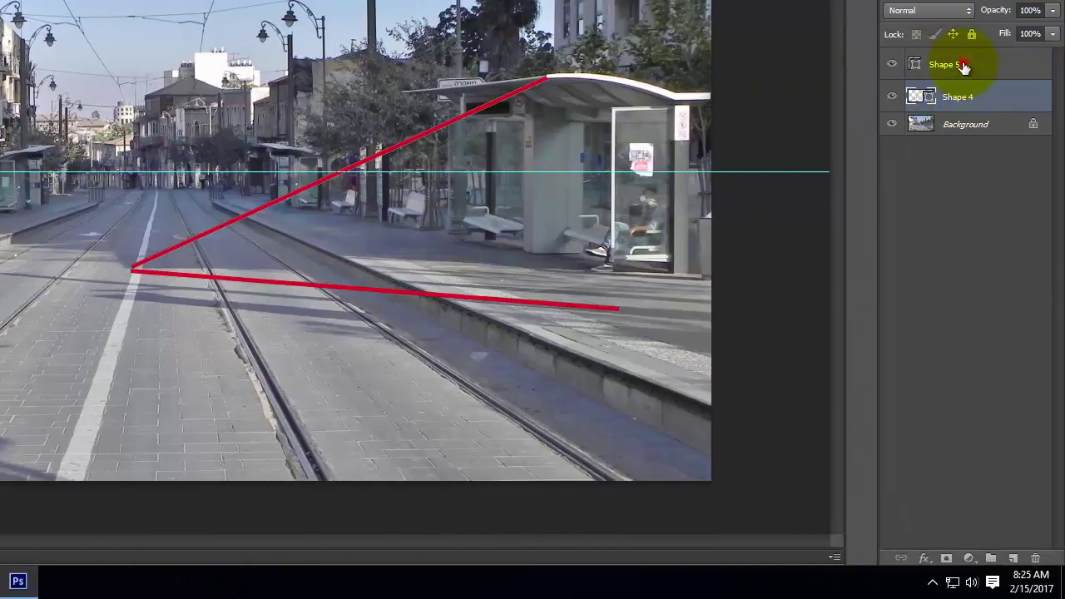
{"action": "left_click", "coordinate": [979, 87], "text": "shift"}
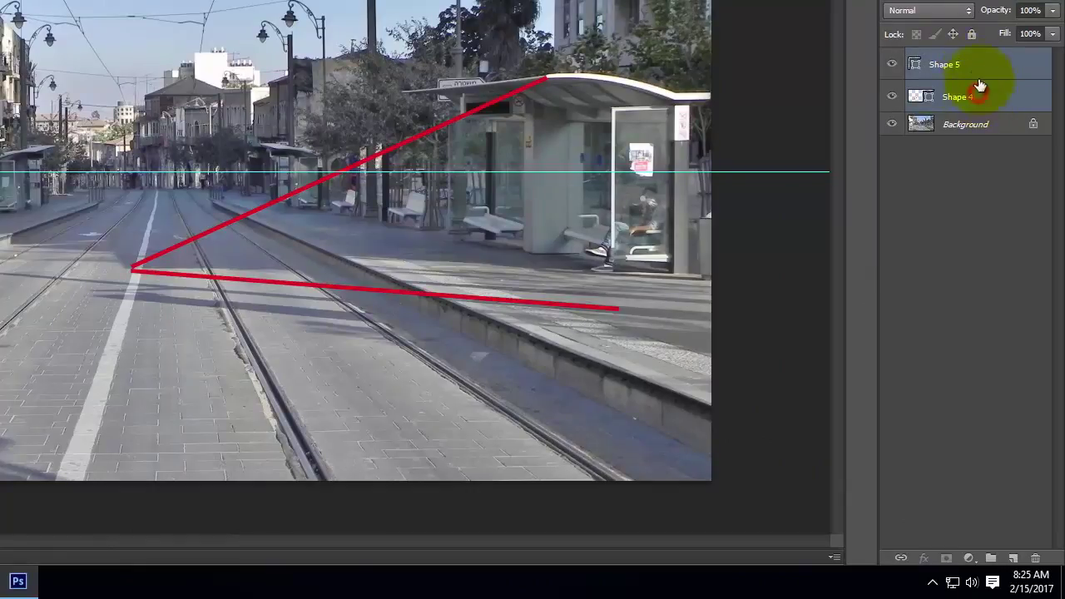
{"action": "right_click", "coordinate": [976, 63]}
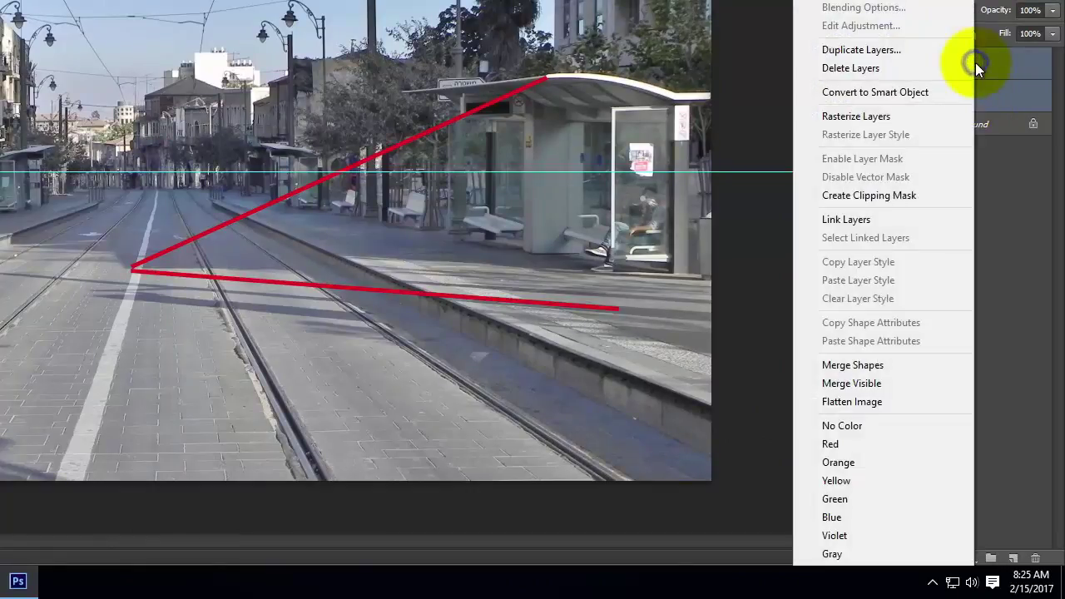
{"action": "left_click", "coordinate": [861, 369]}
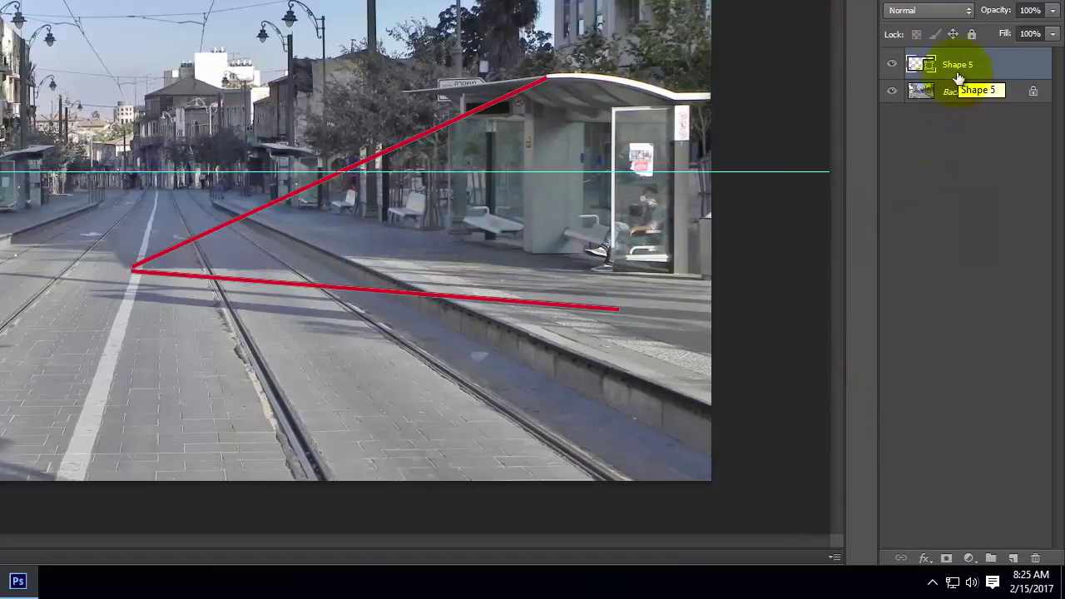
{"action": "left_click", "coordinate": [892, 65]}
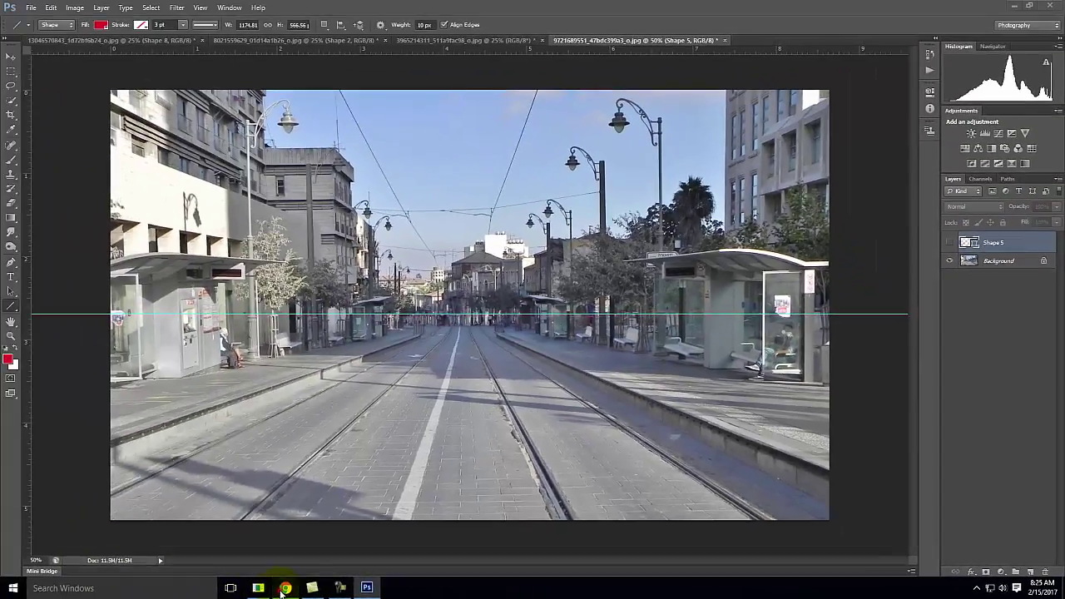
- Switch to Chrome and, from the Exercise 108 page, open the Collage Images resources and their full People category
{"action": "left_click", "coordinate": [283, 589]}
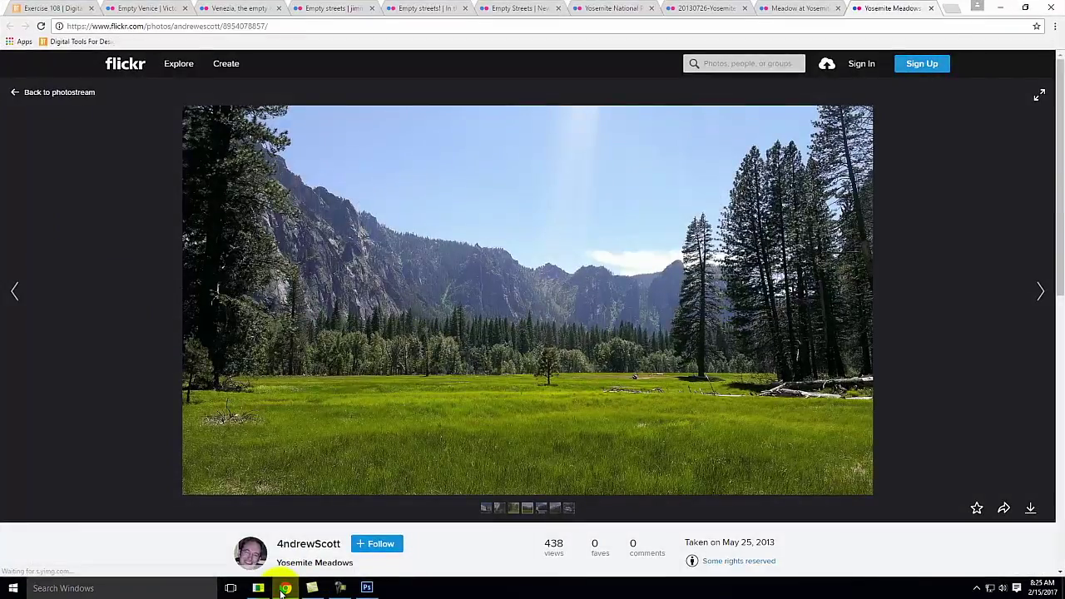
{"action": "left_click", "coordinate": [43, 8]}
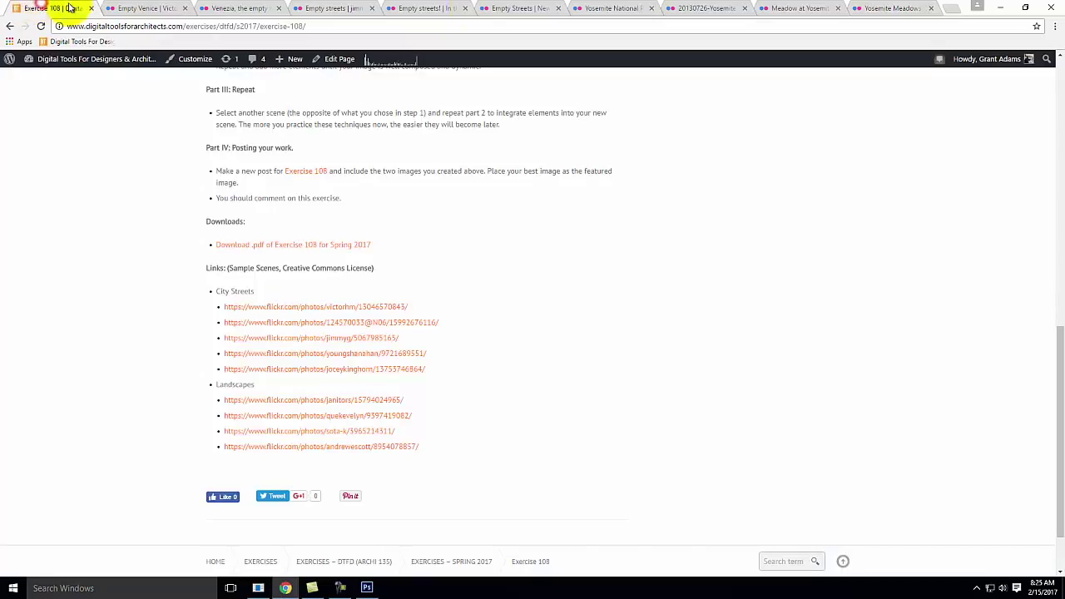
{"action": "scroll", "coordinate": [687, 375], "scroll_direction": "up", "scroll_amount": 10}
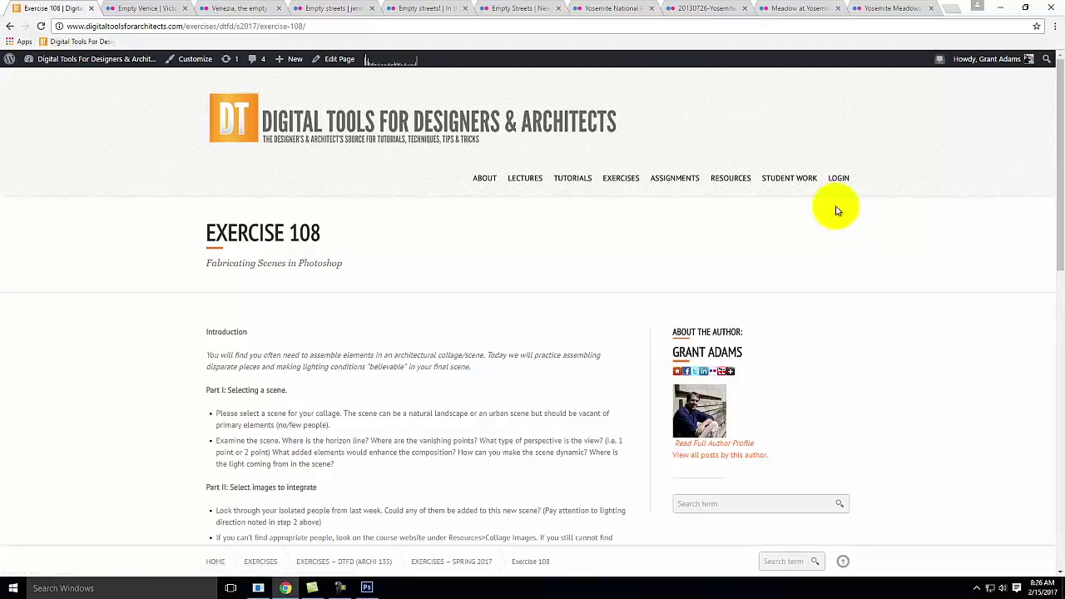
{"action": "mouse_move", "coordinate": [784, 184]}
{"action": "mouse_move", "coordinate": [728, 179]}
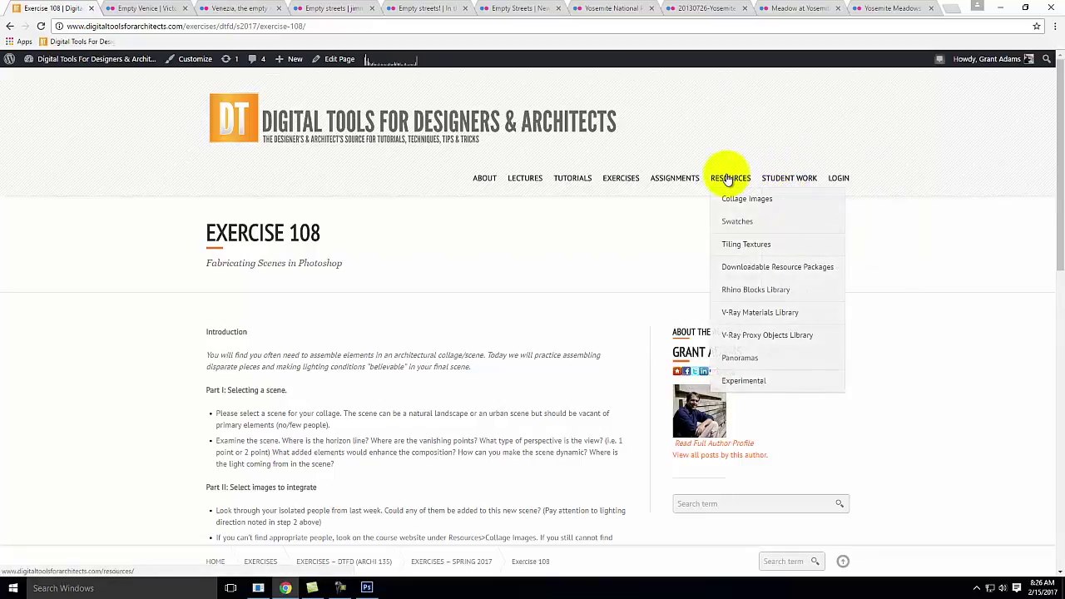
{"action": "left_click", "coordinate": [729, 203]}
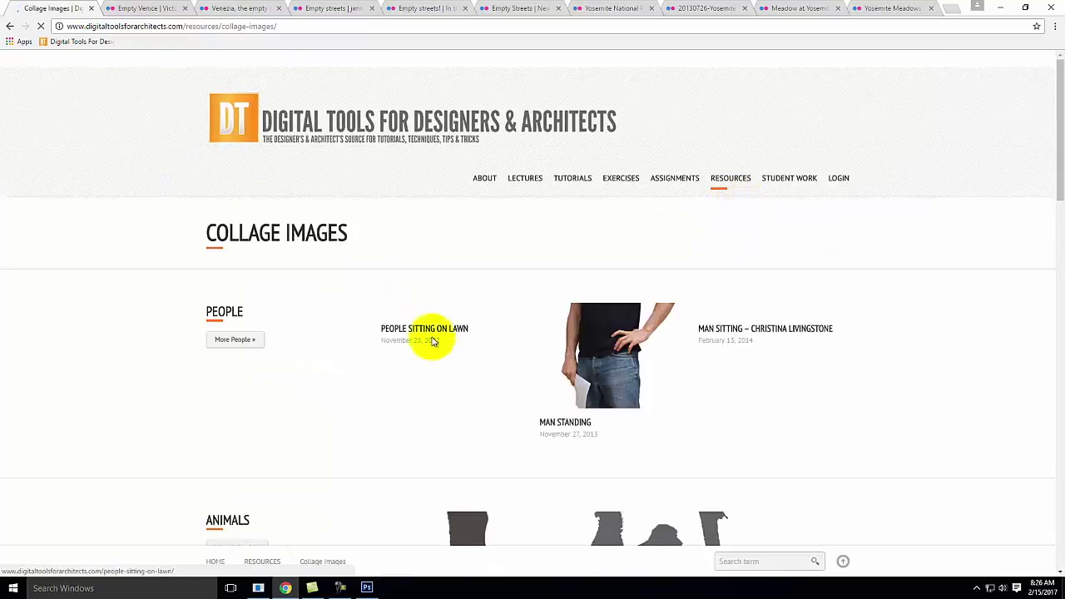
{"action": "left_click", "coordinate": [248, 336]}
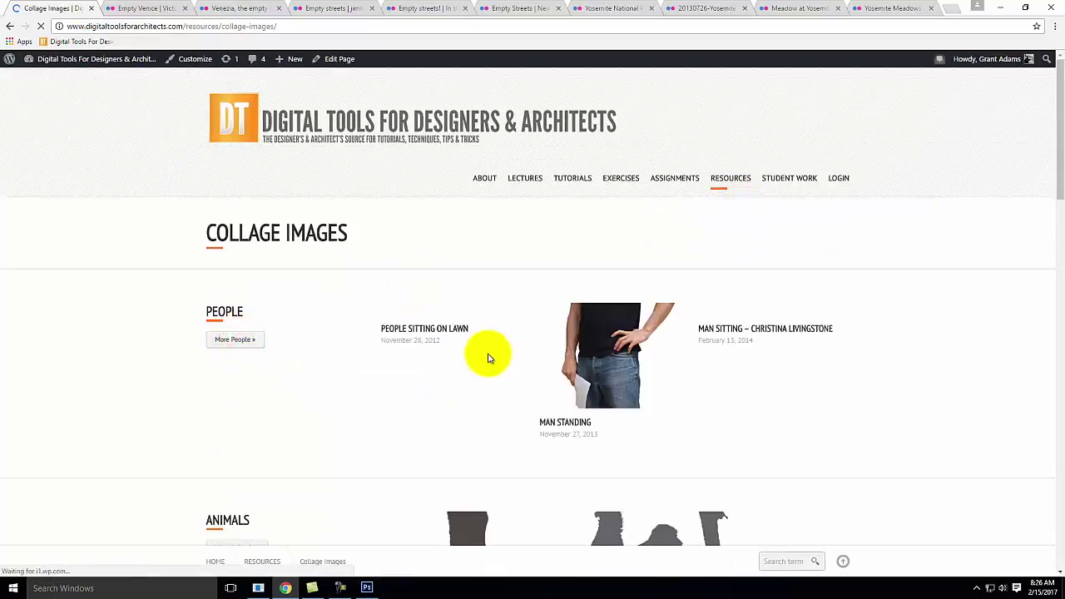
- Open the Walking Woman Exercise 109(2) post and view its colour cutout at full size
{"action": "scroll", "coordinate": [586, 394], "scroll_direction": "down", "scroll_amount": 1}
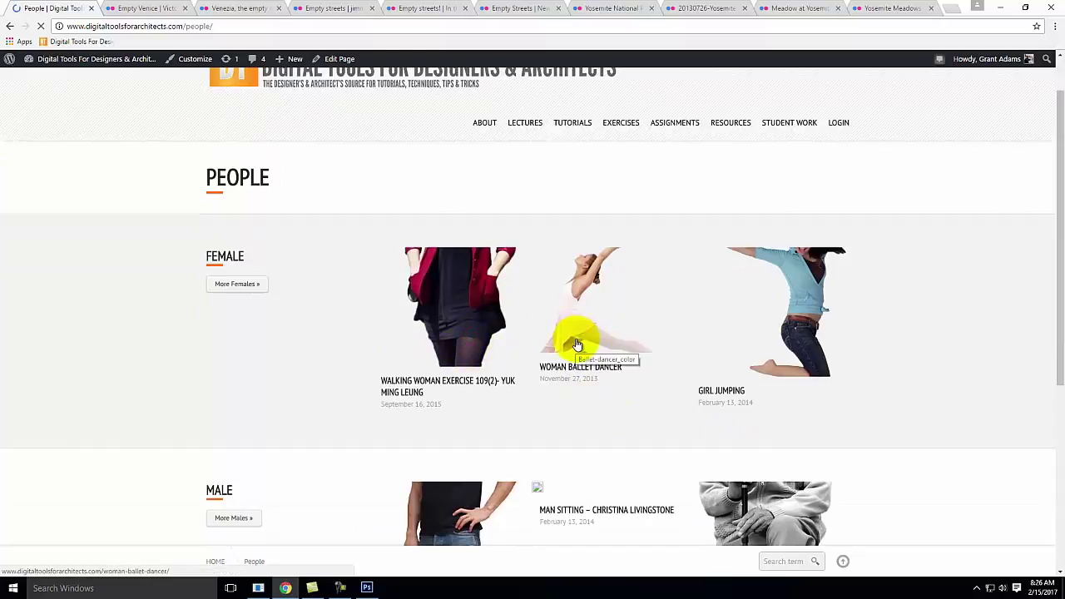
{"action": "left_click", "coordinate": [455, 383]}
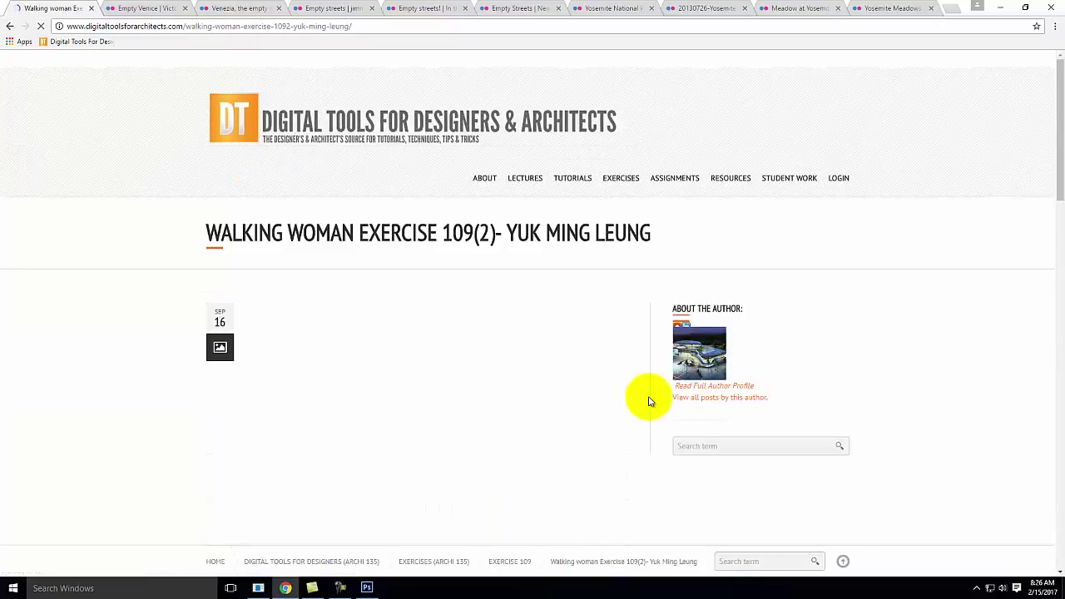
{"action": "scroll", "coordinate": [607, 397], "scroll_direction": "down", "scroll_amount": 3}
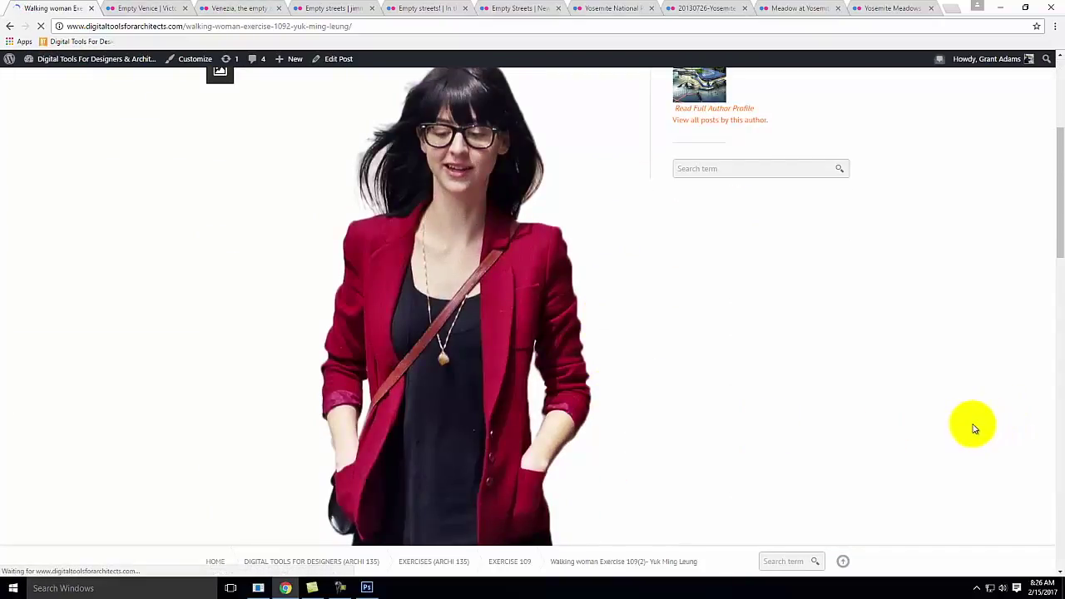
{"action": "scroll", "coordinate": [975, 429], "scroll_direction": "down", "scroll_amount": 1}
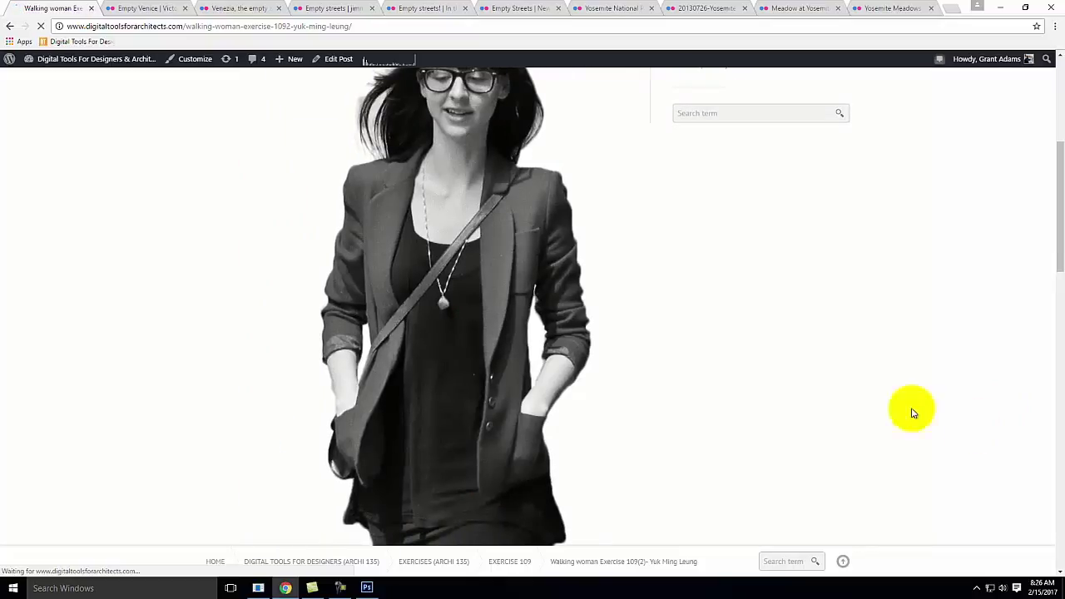
{"action": "scroll", "coordinate": [242, 316], "scroll_direction": "down", "scroll_amount": 12}
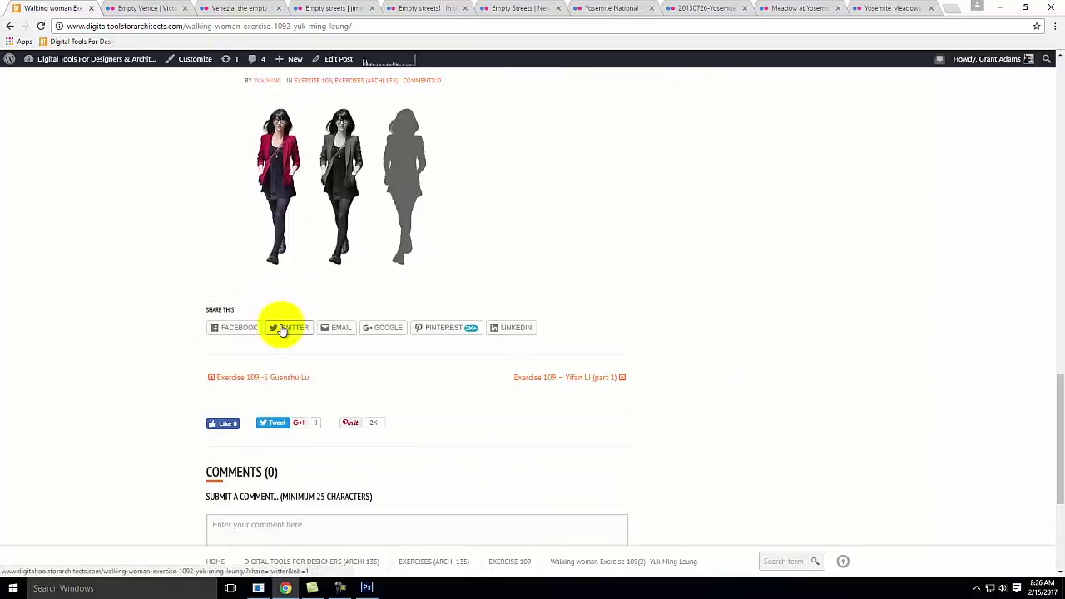
{"action": "left_click", "coordinate": [292, 155]}
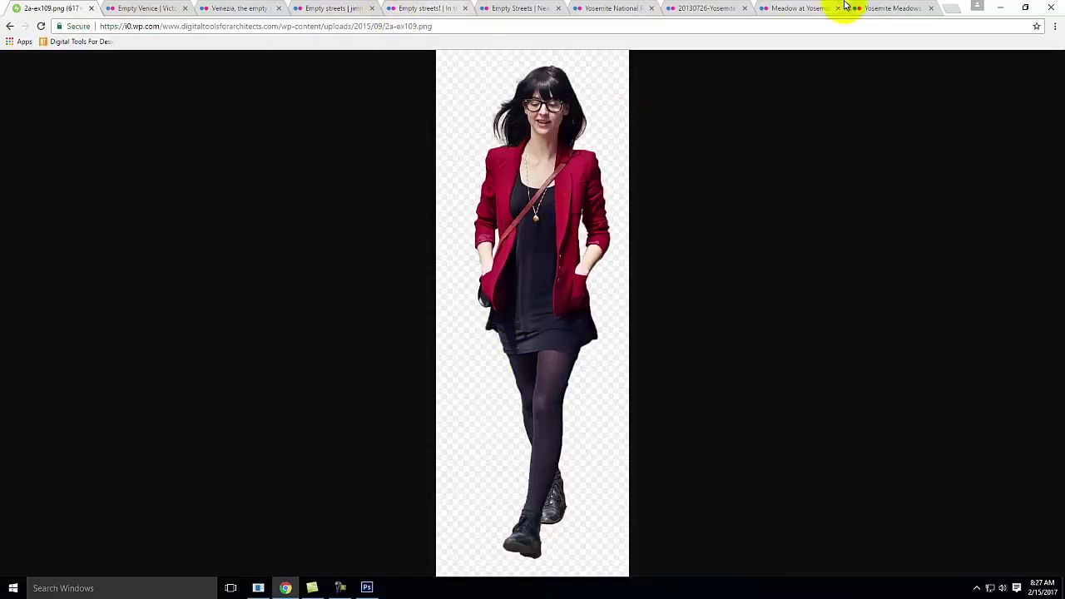
- Switch to Photoshop to check the light direction in the mountain image against the walking woman cutout, and return to Chrome
{"action": "left_click", "coordinate": [367, 587]}
{"action": "left_click", "coordinate": [297, 41]}
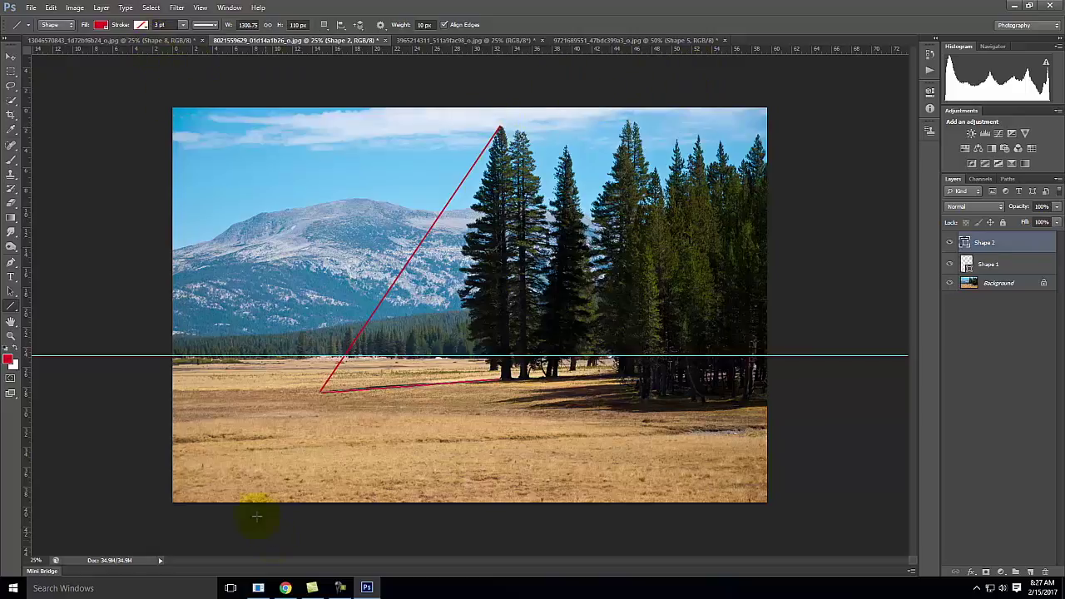
{"action": "key", "text": "alt+Tab"}
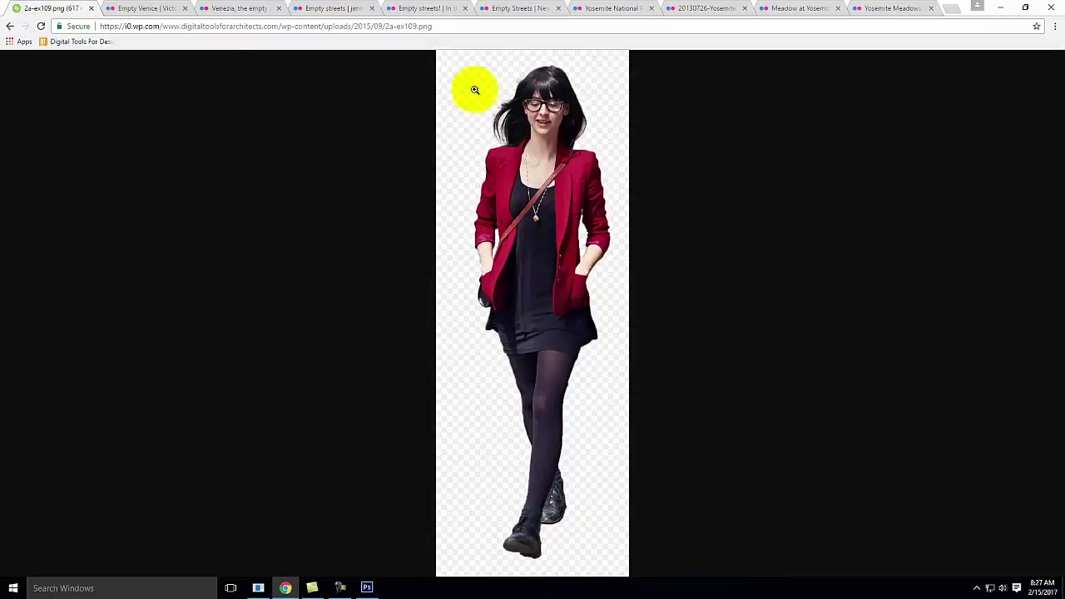
- Go back to the People category, browse the full list of female cutouts, and open the Lady Standing post
{"action": "left_click", "coordinate": [10, 26]}
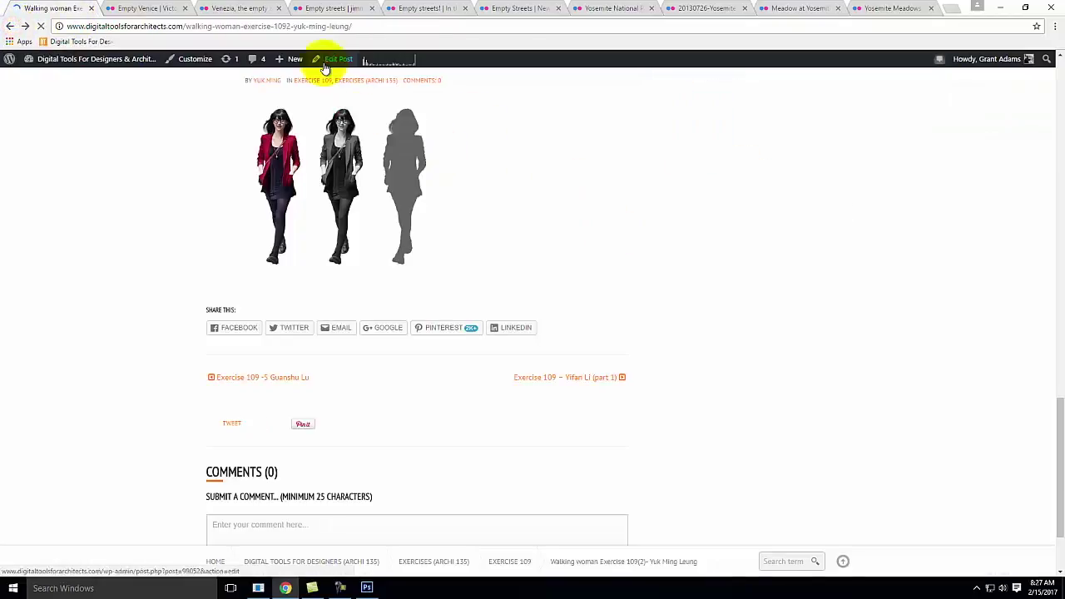
{"action": "left_click", "coordinate": [11, 26]}
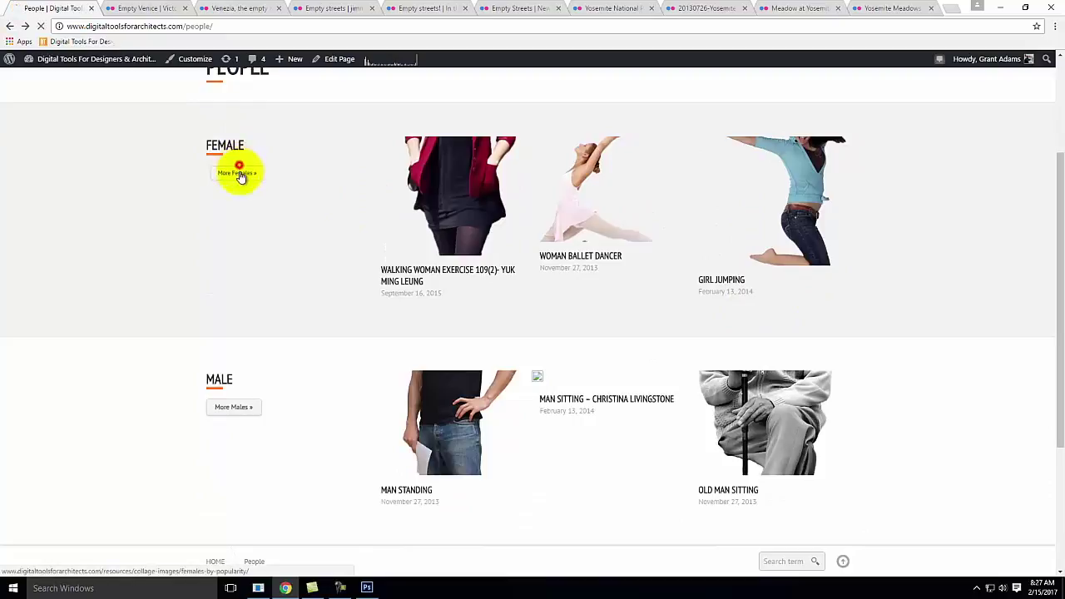
{"action": "left_click", "coordinate": [237, 172]}
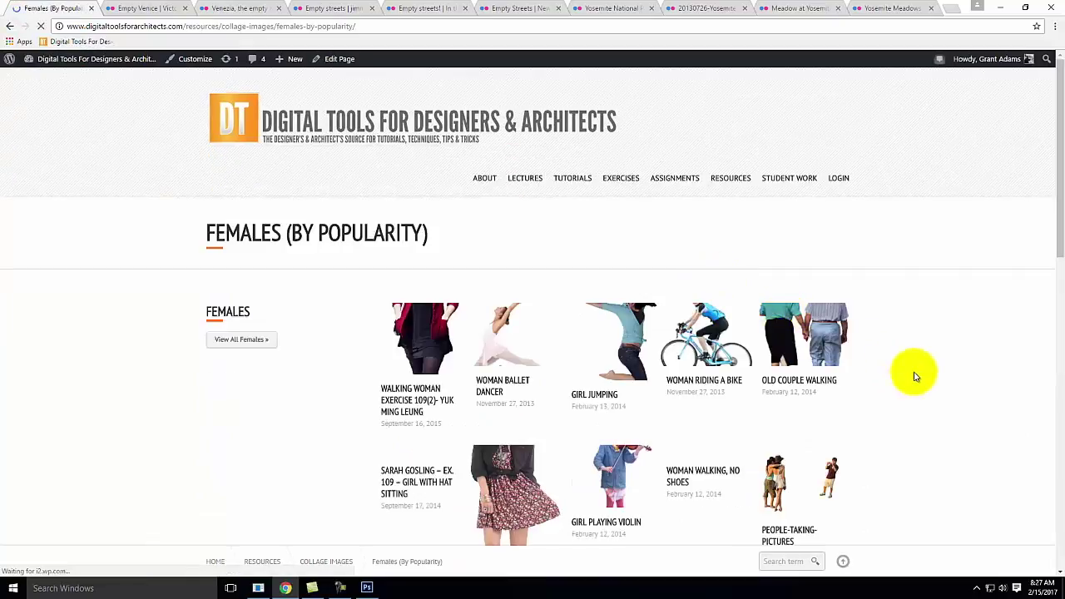
{"action": "scroll", "coordinate": [915, 374], "scroll_direction": "down", "scroll_amount": 3}
{"action": "scroll", "coordinate": [922, 379], "scroll_direction": "down", "scroll_amount": 1}
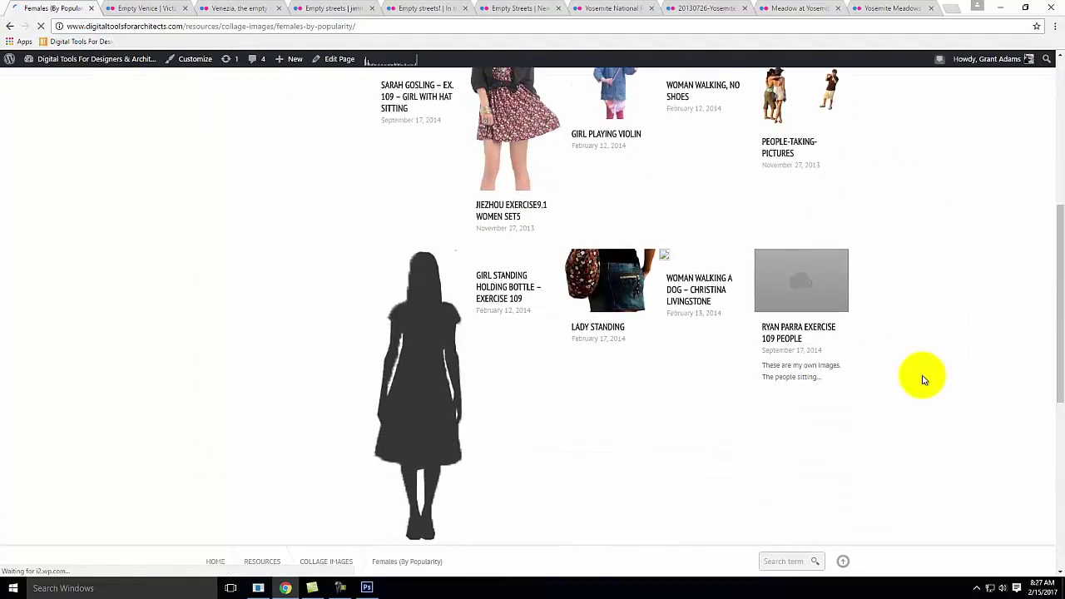
{"action": "scroll", "coordinate": [922, 379], "scroll_direction": "down", "scroll_amount": 1}
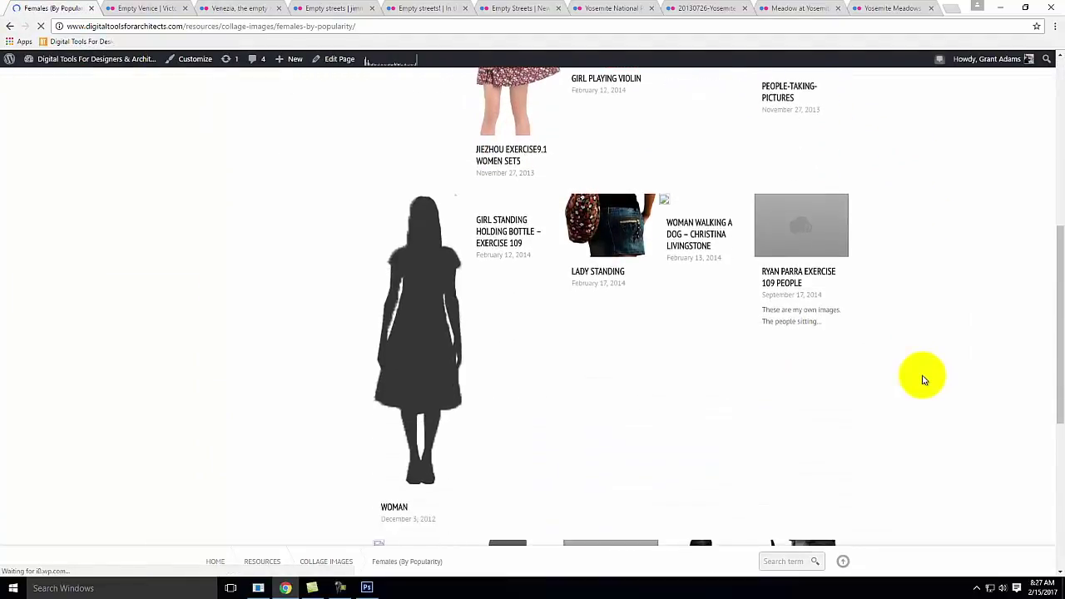
{"action": "left_click", "coordinate": [635, 231]}
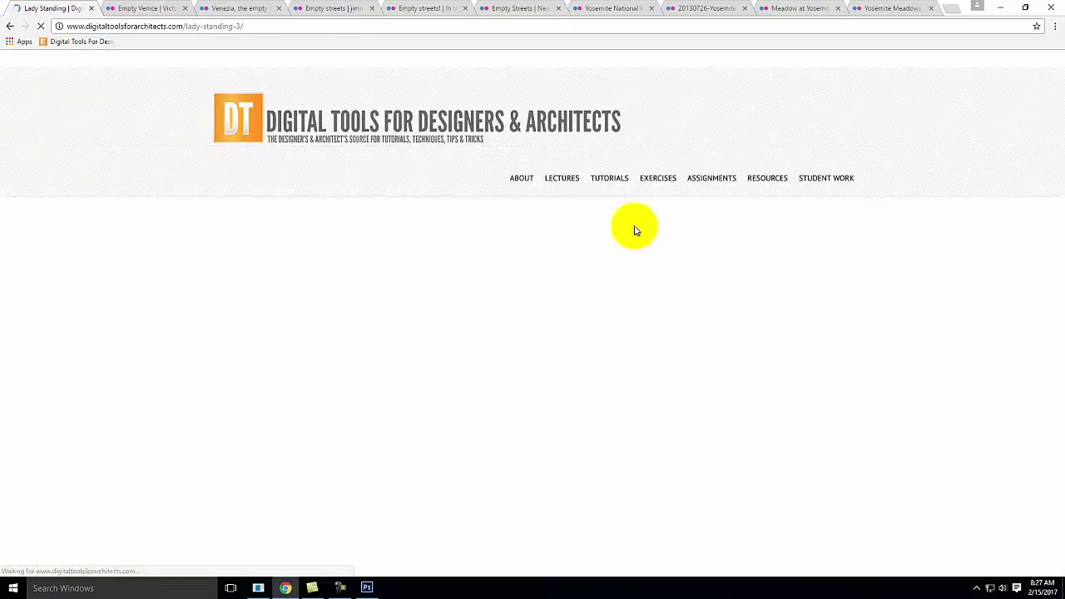
- Examine the light and shadow on the Lady Standing cutout from head to feet
{"action": "scroll", "coordinate": [806, 317], "scroll_direction": "down", "scroll_amount": 5}
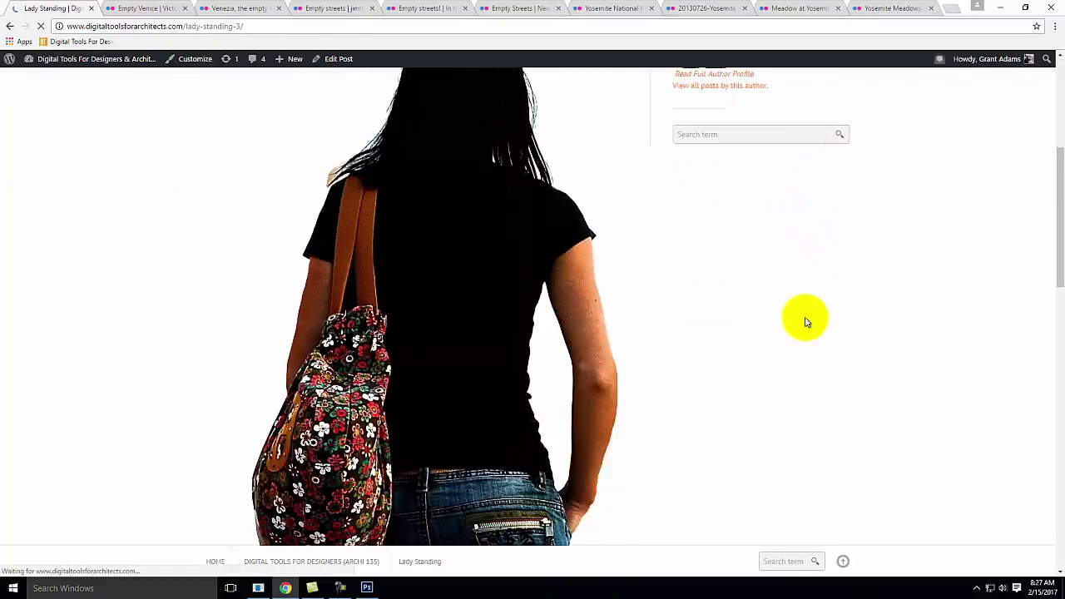
{"action": "scroll", "coordinate": [805, 321], "scroll_direction": "down", "scroll_amount": 2}
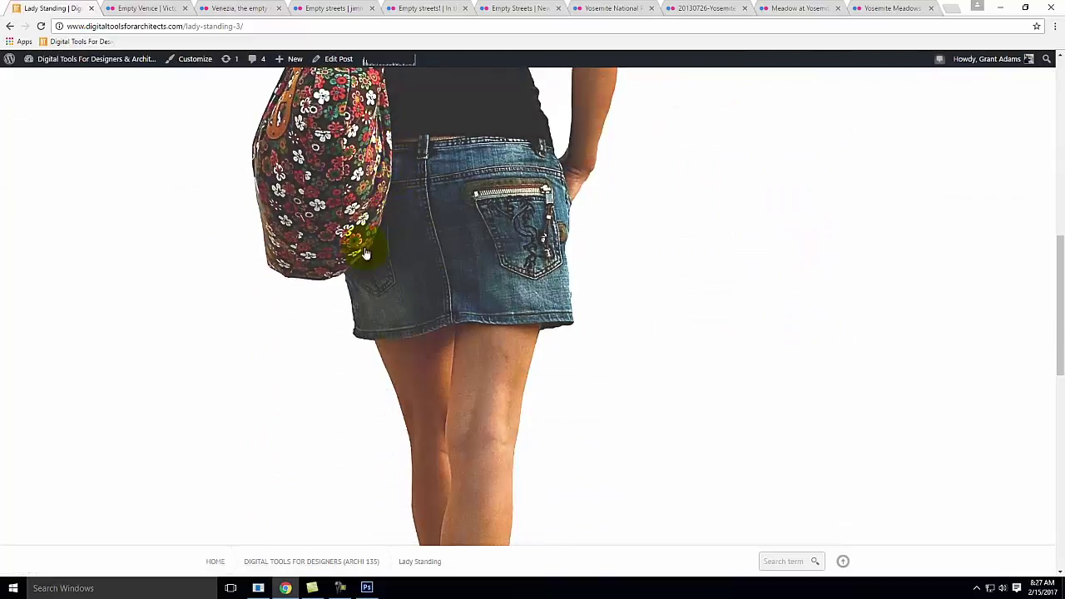
{"action": "scroll", "coordinate": [504, 321], "scroll_direction": "down", "scroll_amount": 1}
{"action": "scroll", "coordinate": [504, 321], "scroll_direction": "up", "scroll_amount": 8}
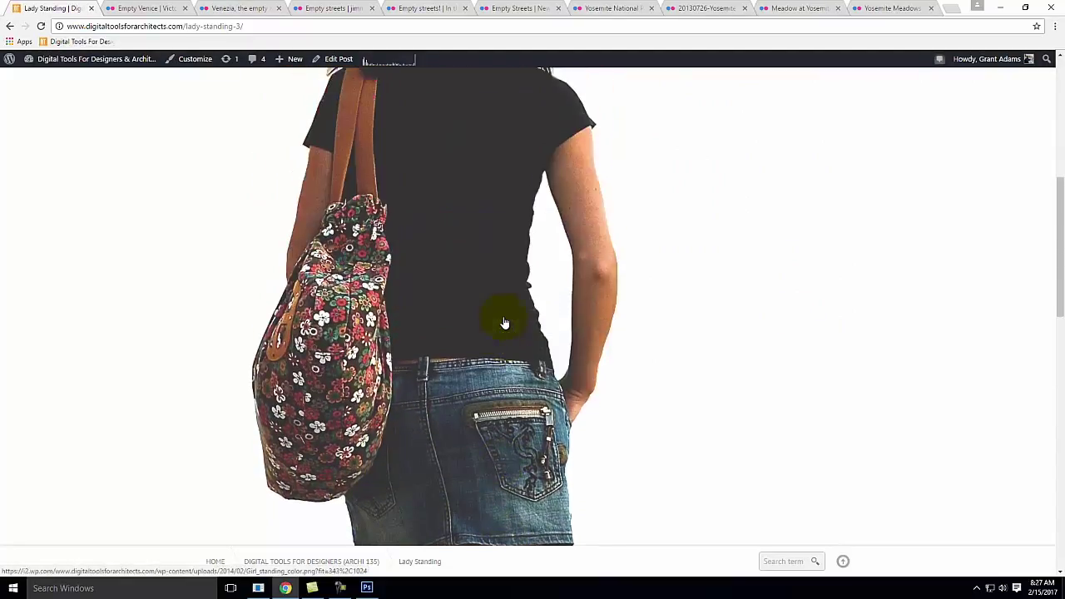
{"action": "scroll", "coordinate": [505, 321], "scroll_direction": "down", "scroll_amount": 2}
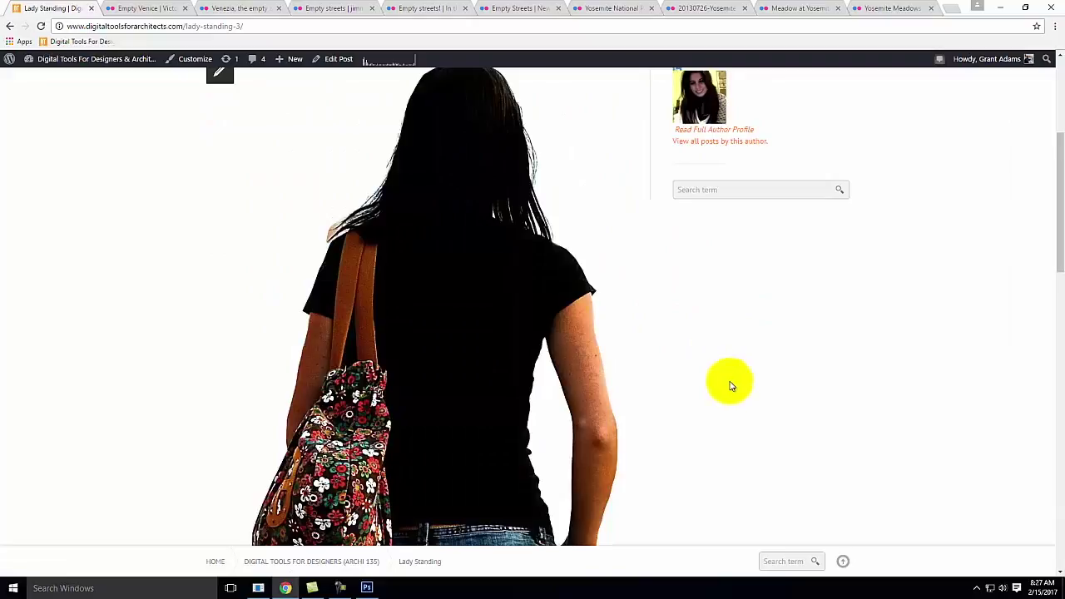
{"action": "scroll", "coordinate": [782, 385], "scroll_direction": "down", "scroll_amount": 2}
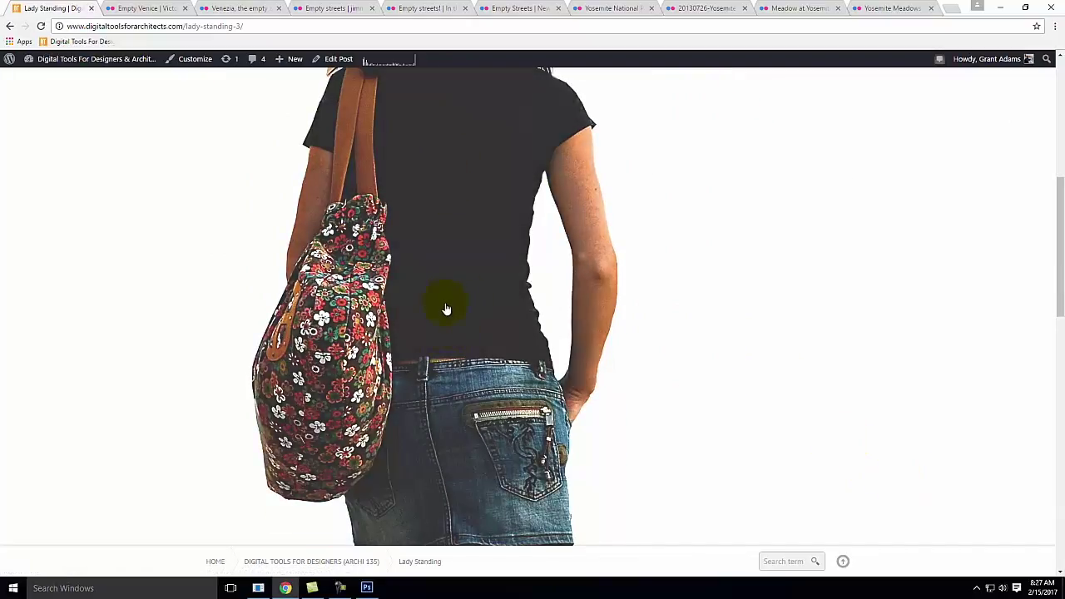
{"action": "scroll", "coordinate": [421, 295], "scroll_direction": "down", "scroll_amount": 4}
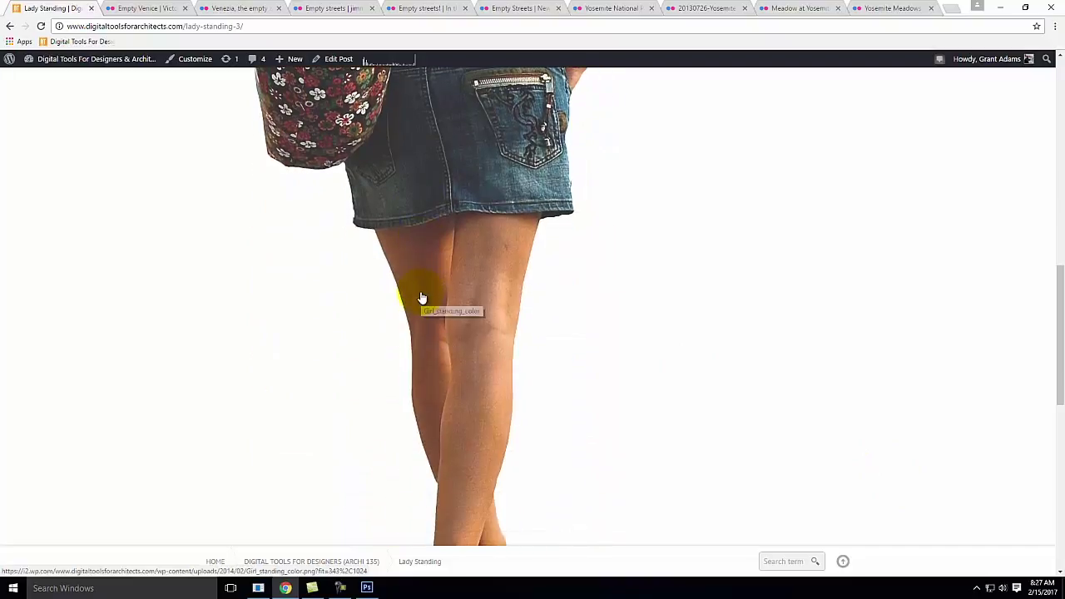
{"action": "scroll", "coordinate": [422, 297], "scroll_direction": "up", "scroll_amount": 4}
{"action": "scroll", "coordinate": [421, 298], "scroll_direction": "up", "scroll_amount": 5}
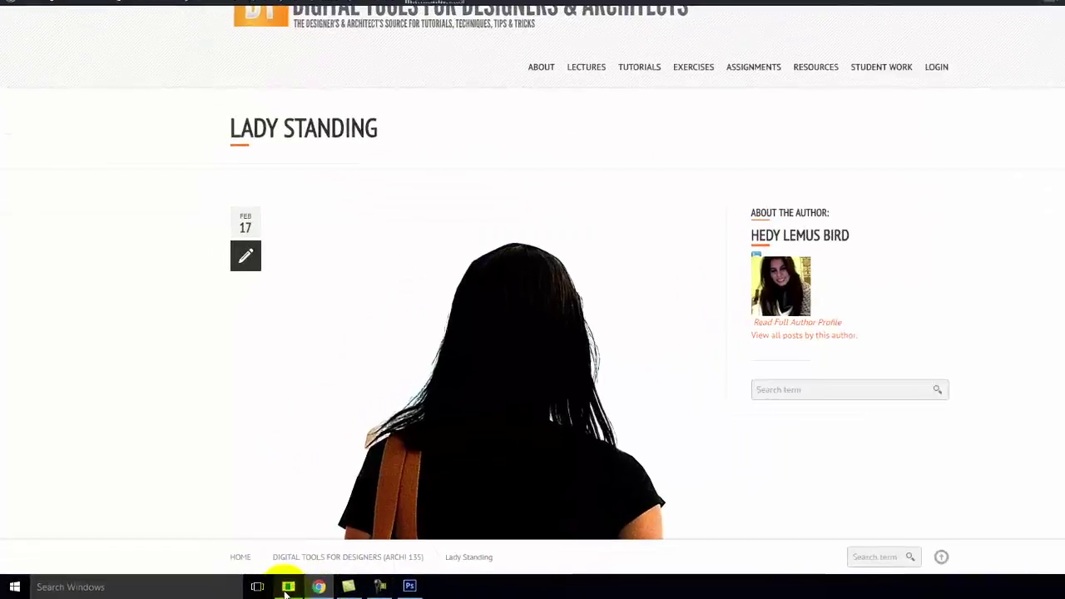
- Open File Explorer and go to the Elements folder of ex108 under Live Demonstrations, Live - A135 Exercises, in the college OneDrive
{"action": "left_click", "coordinate": [10, 591]}
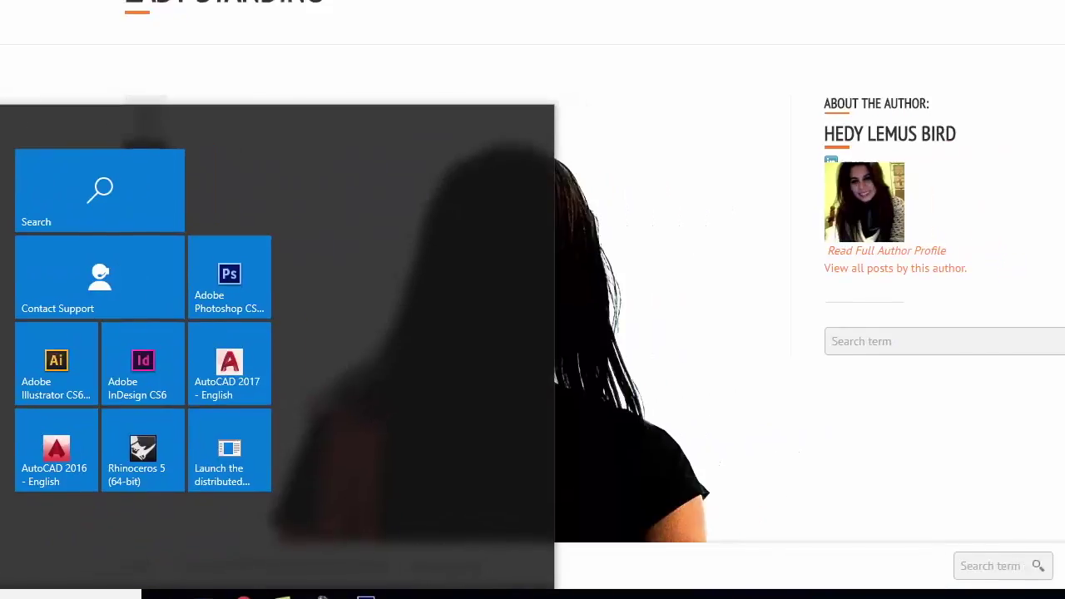
{"action": "key", "text": "super+e"}
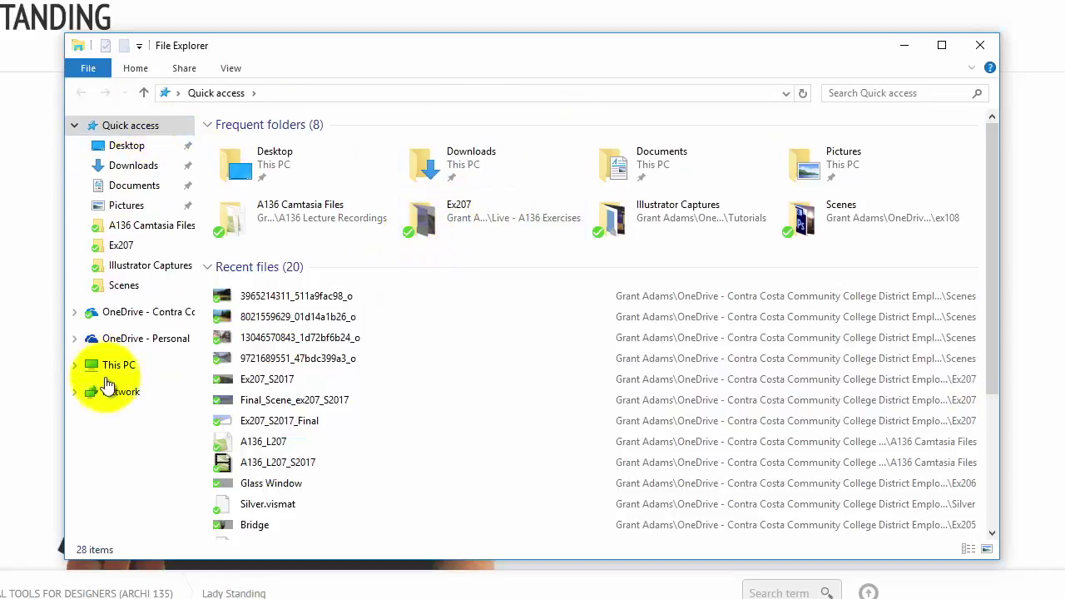
{"action": "left_click", "coordinate": [125, 319]}
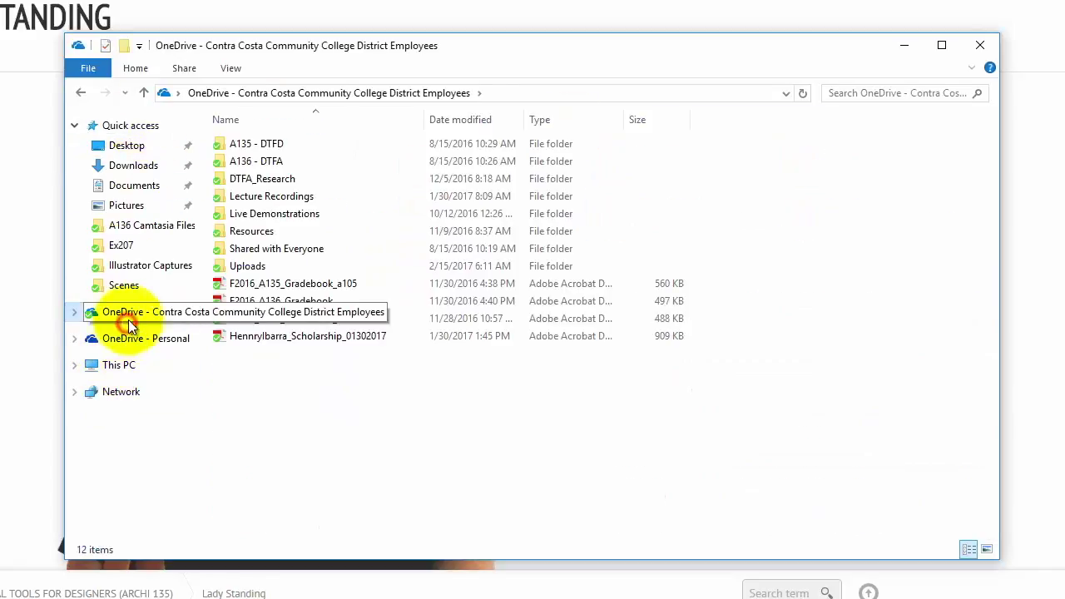
{"action": "double_click", "coordinate": [279, 216]}
{"action": "double_click", "coordinate": [262, 150]}
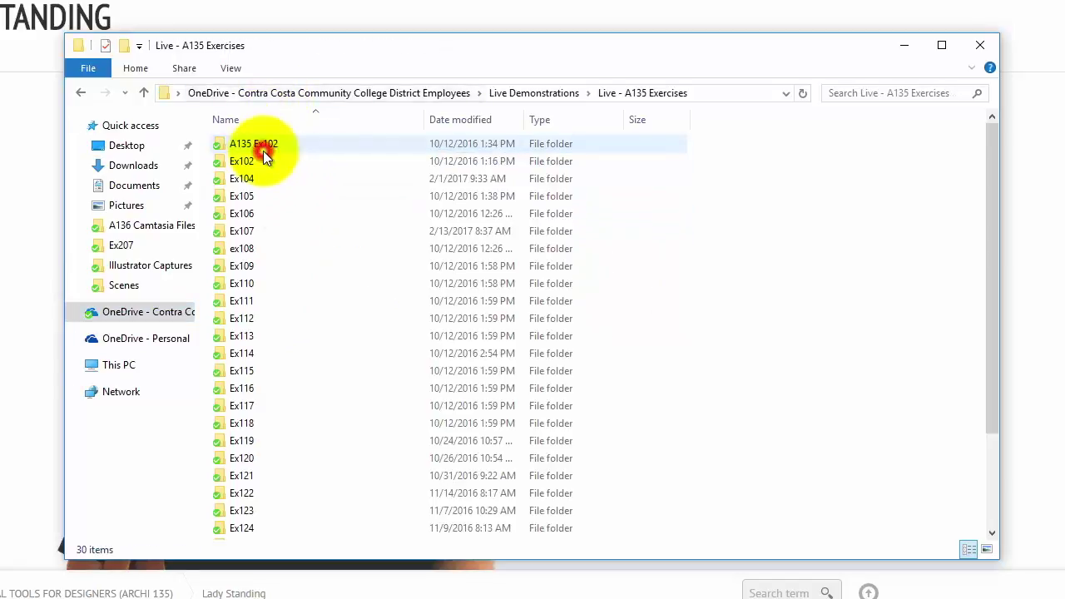
{"action": "left_click", "coordinate": [248, 250]}
{"action": "double_click", "coordinate": [250, 252]}
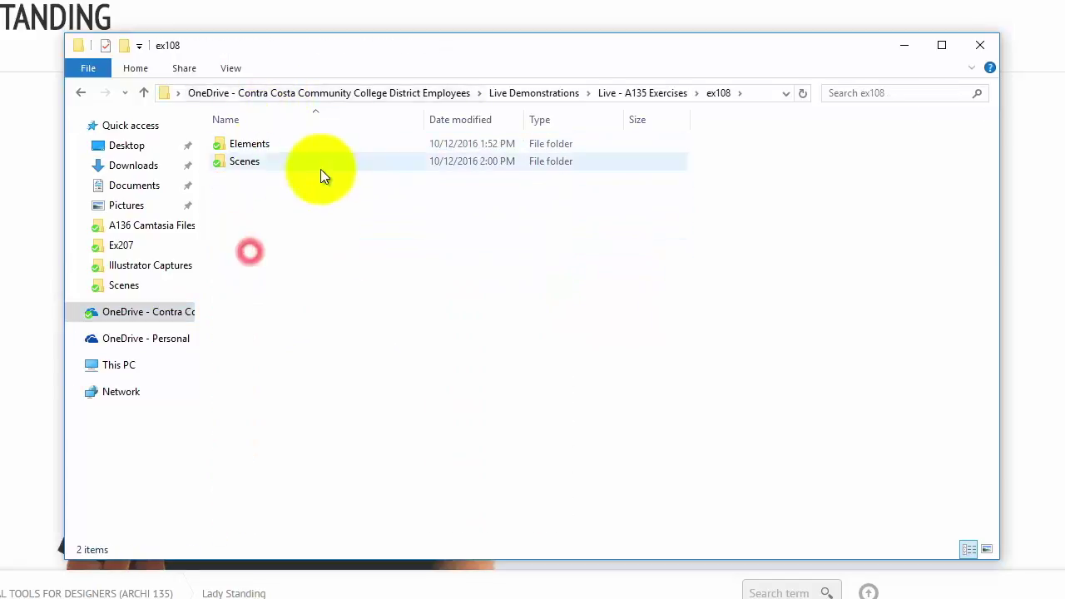
{"action": "double_click", "coordinate": [254, 149]}
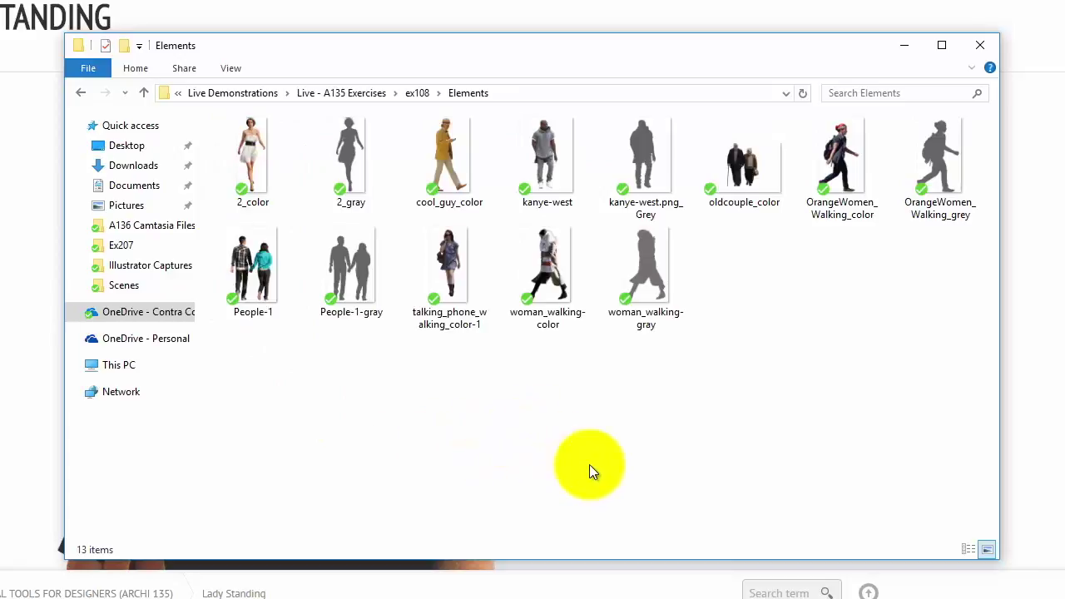
- Open the People-1 image, examine the light direction on the walking couple from head to feet, and minimize the image window
{"action": "left_click", "coordinate": [253, 264]}
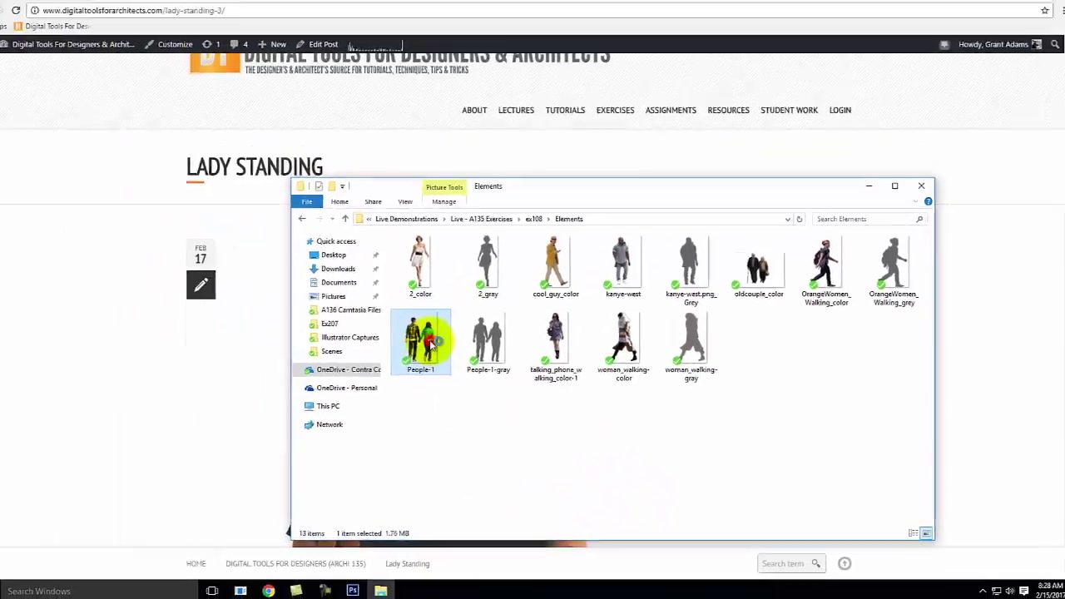
{"action": "double_click", "coordinate": [431, 345]}
{"action": "scroll", "coordinate": [552, 380], "scroll_direction": "down", "scroll_amount": 4}
{"action": "scroll", "coordinate": [564, 273], "scroll_direction": "up", "scroll_amount": 2}
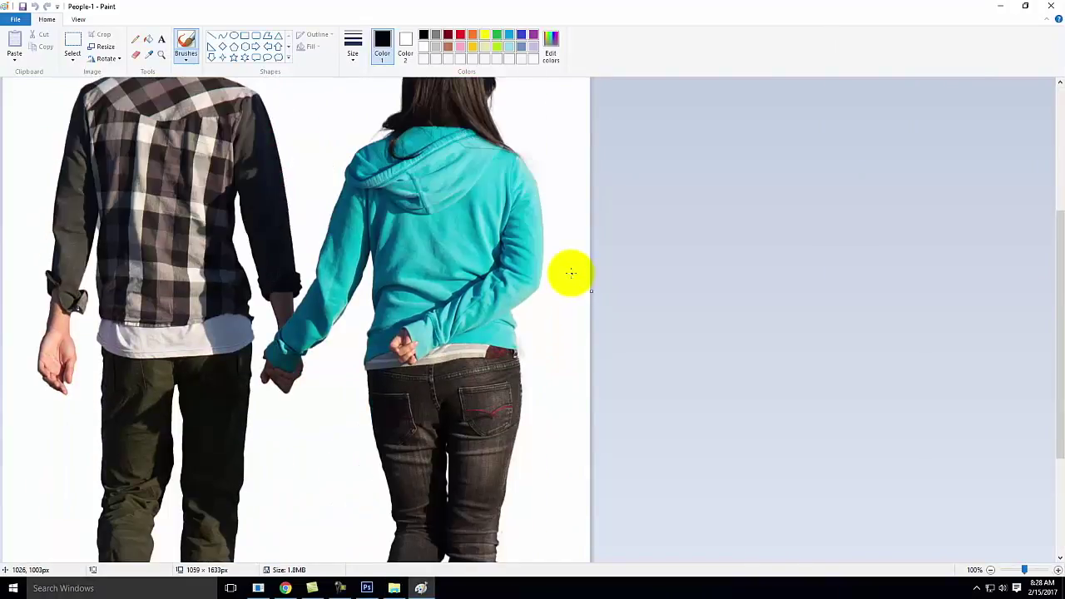
{"action": "scroll", "coordinate": [570, 273], "scroll_direction": "up", "scroll_amount": 3}
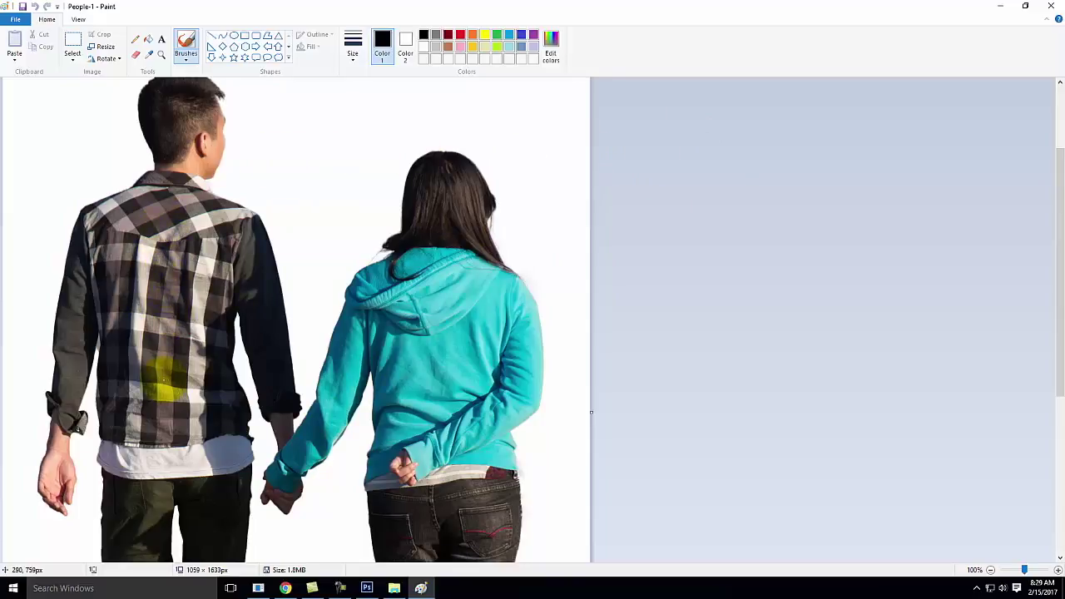
{"action": "scroll", "coordinate": [481, 341], "scroll_direction": "down", "scroll_amount": 5}
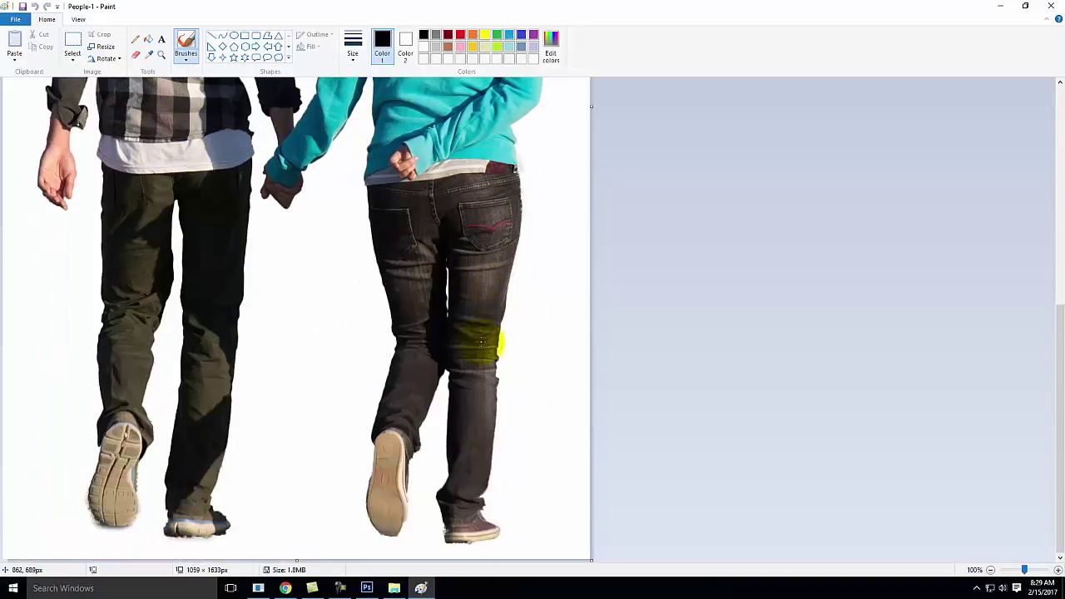
{"action": "scroll", "coordinate": [481, 341], "scroll_direction": "up", "scroll_amount": 5}
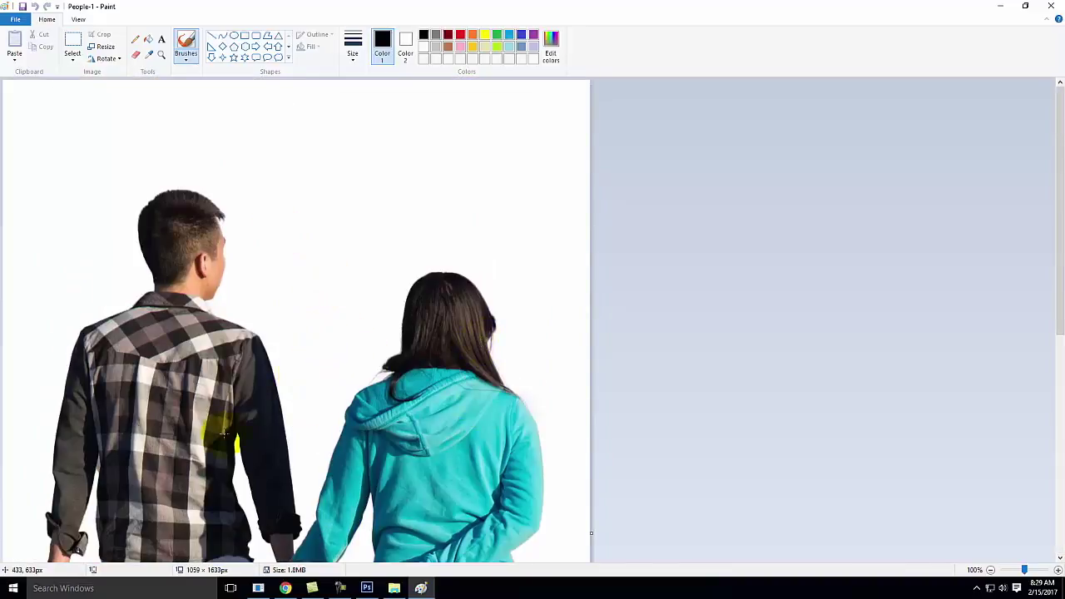
{"action": "left_click", "coordinate": [1005, 6]}
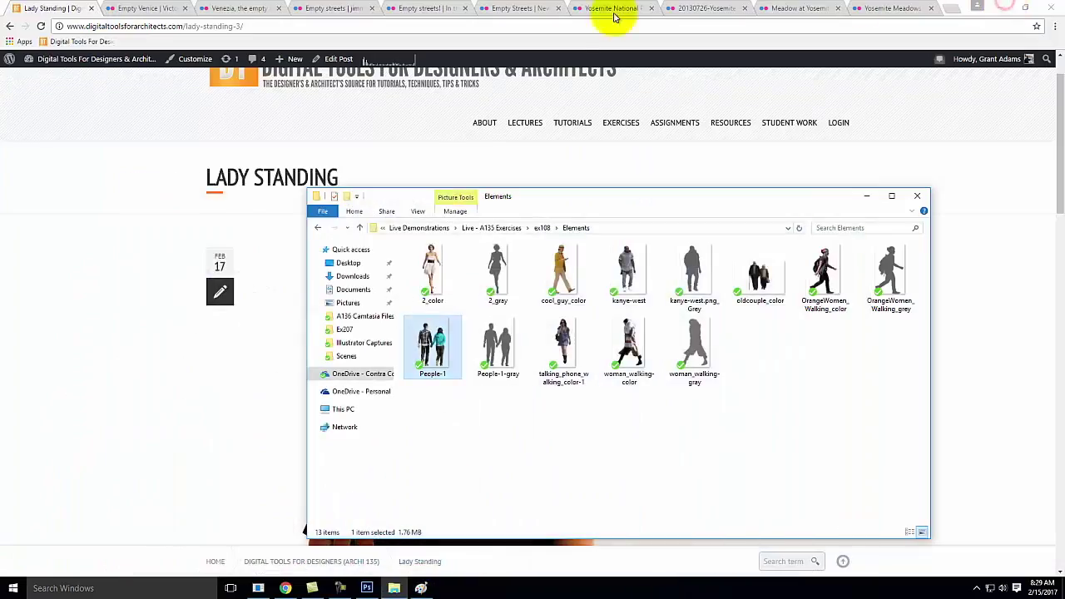
- Switch to Photoshop and compare the open scenes, ending on the tram street image
{"action": "left_click", "coordinate": [371, 589]}
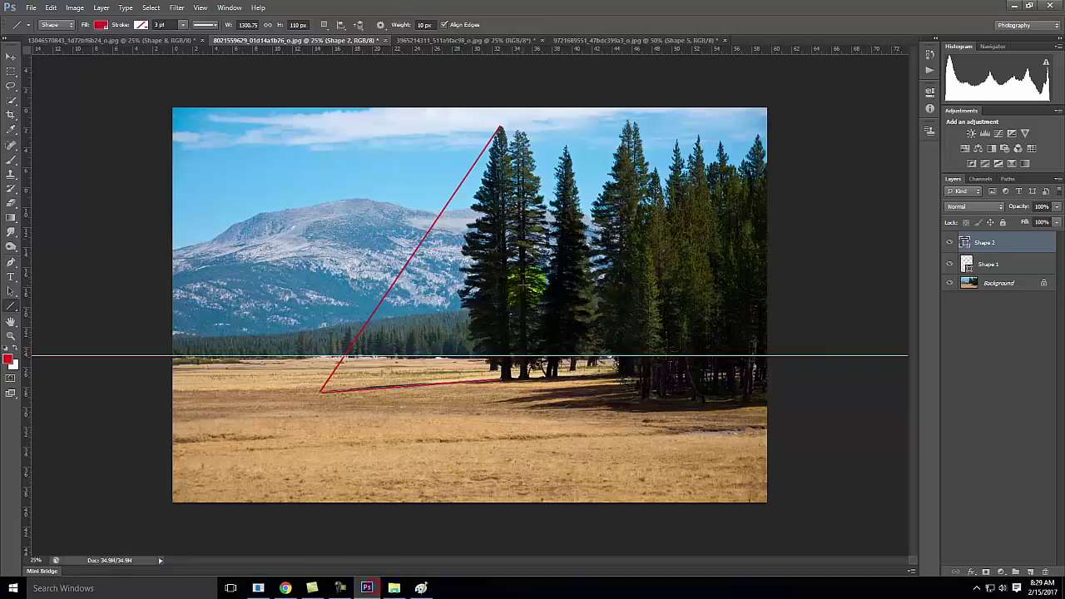
{"action": "left_click", "coordinate": [112, 40]}
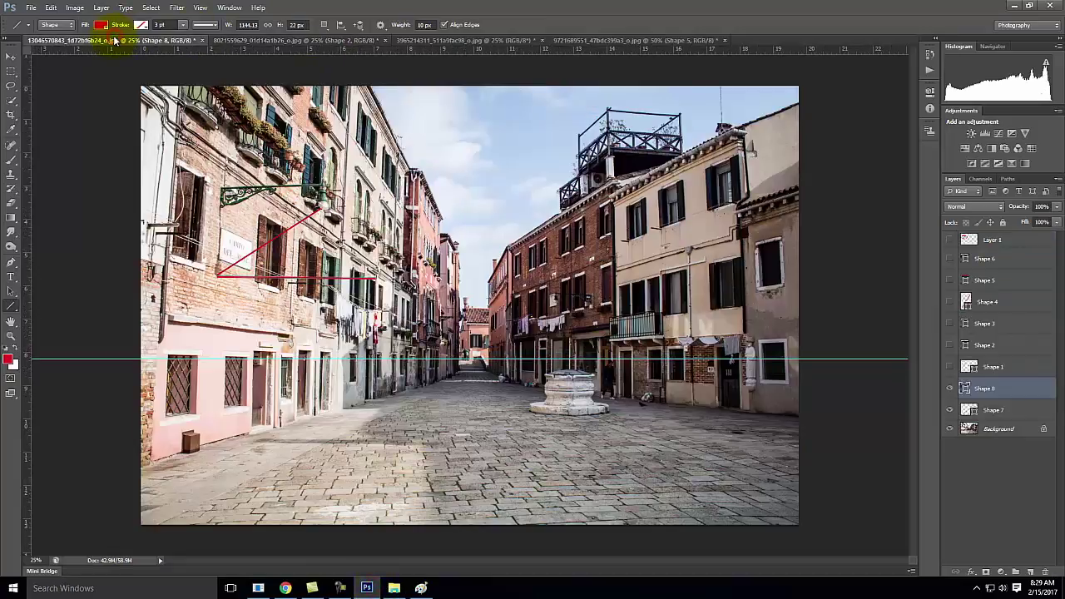
{"action": "left_click", "coordinate": [462, 40]}
{"action": "left_click", "coordinate": [639, 40]}
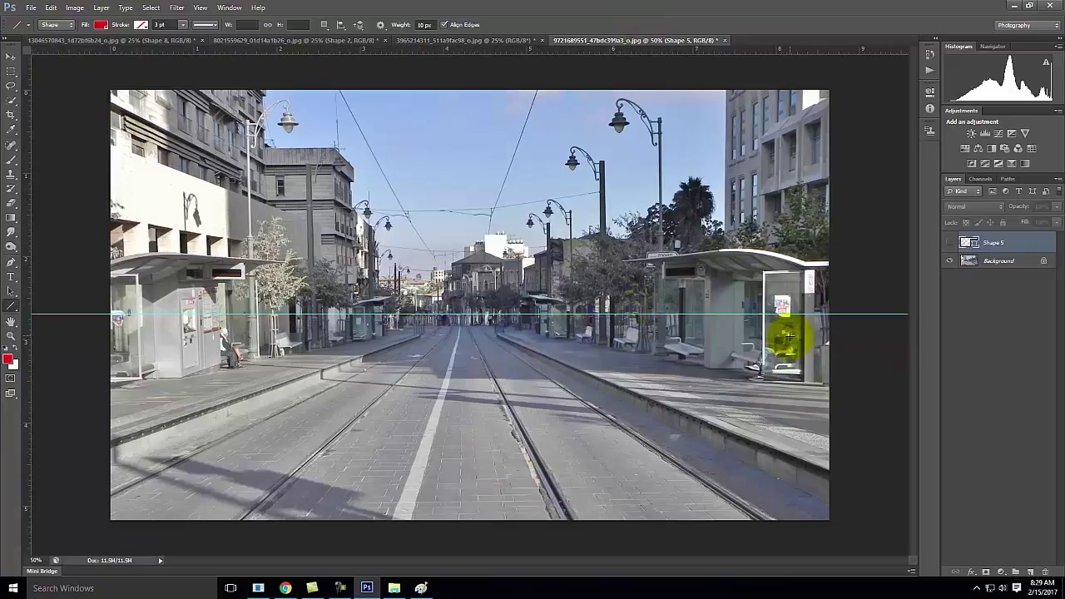
- Place the People-1 image from the ex108 Elements folder into the tram street scene
{"action": "left_click", "coordinate": [32, 7]}
{"action": "left_click", "coordinate": [68, 186]}
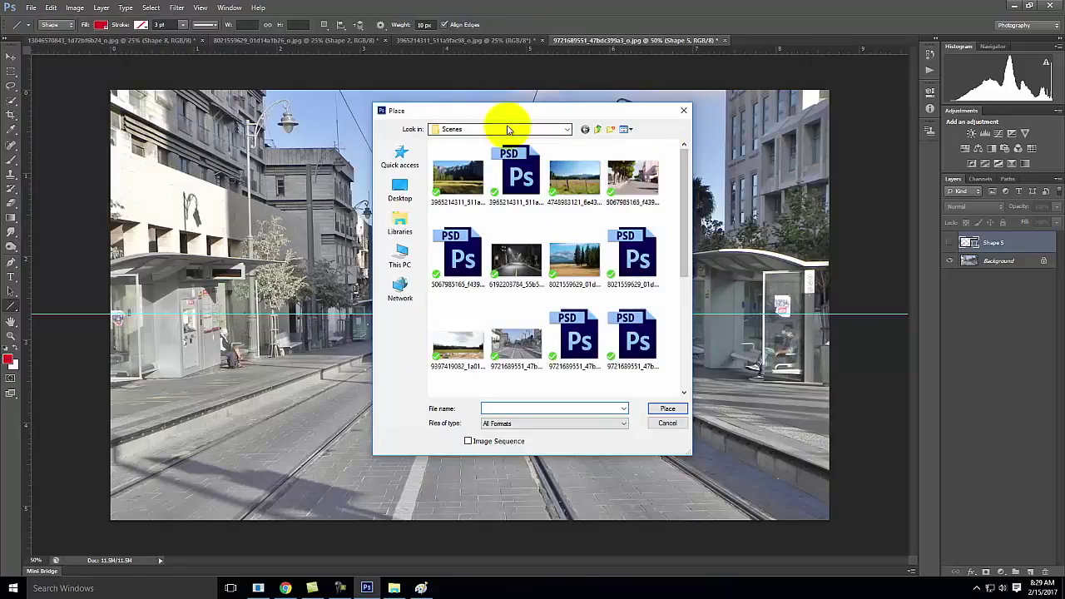
{"action": "left_click", "coordinate": [510, 129]}
{"action": "left_click", "coordinate": [476, 211]}
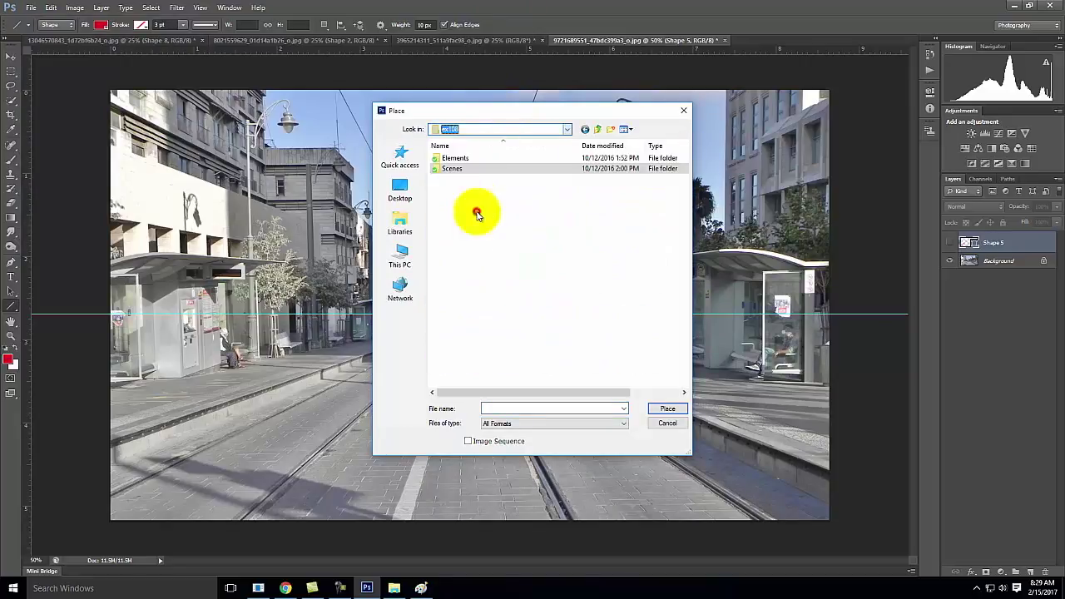
{"action": "double_click", "coordinate": [462, 159]}
{"action": "left_click", "coordinate": [457, 332]}
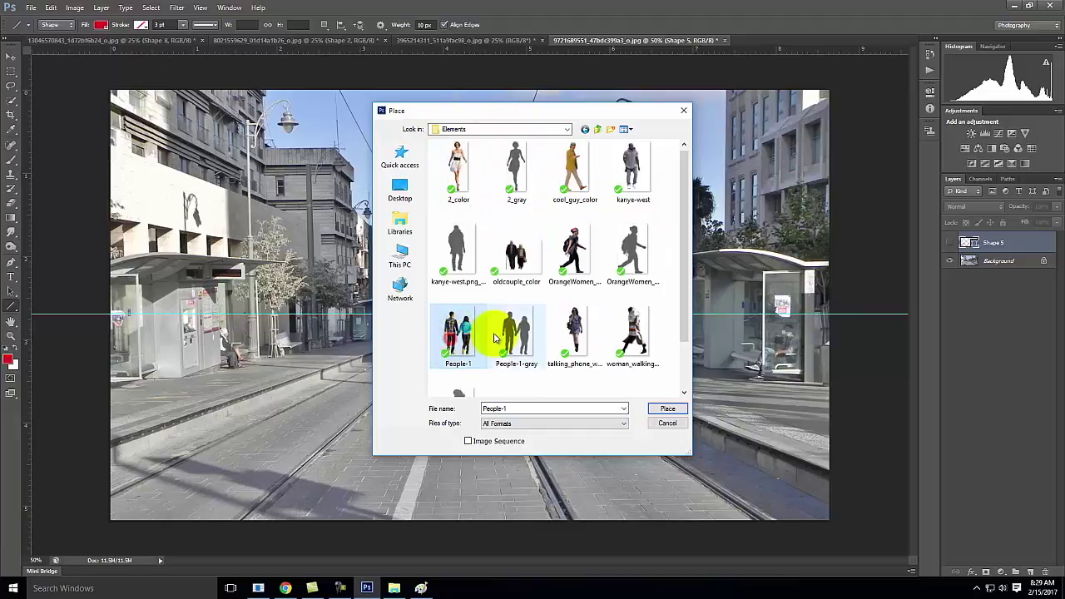
{"action": "left_click", "coordinate": [667, 409]}
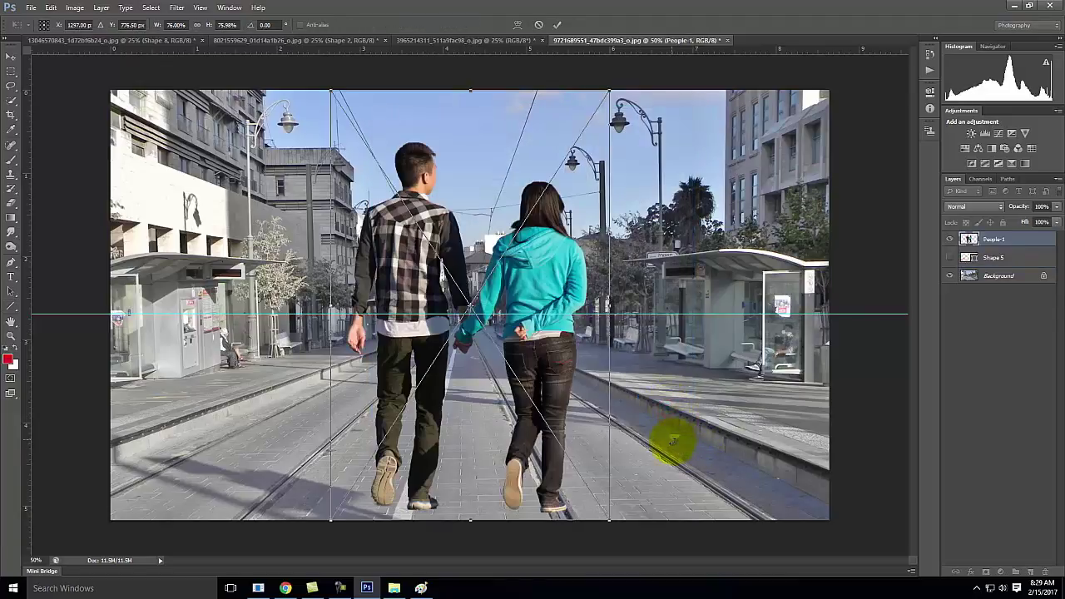
{"action": "left_click_drag", "start_coordinate": [500, 287], "coordinate": [513, 296]}
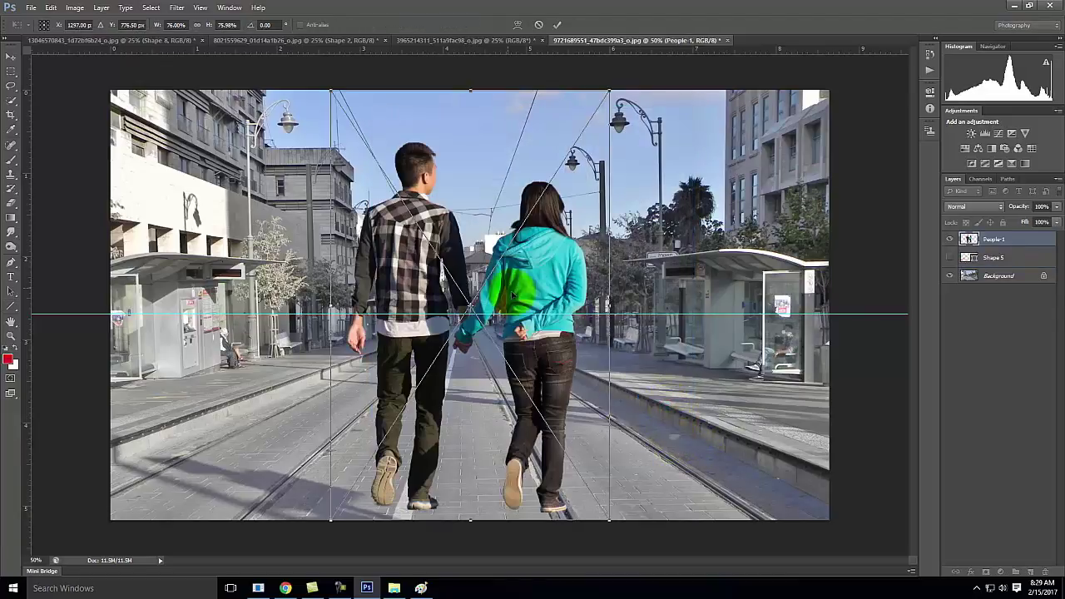
{"action": "left_click", "coordinate": [495, 243]}
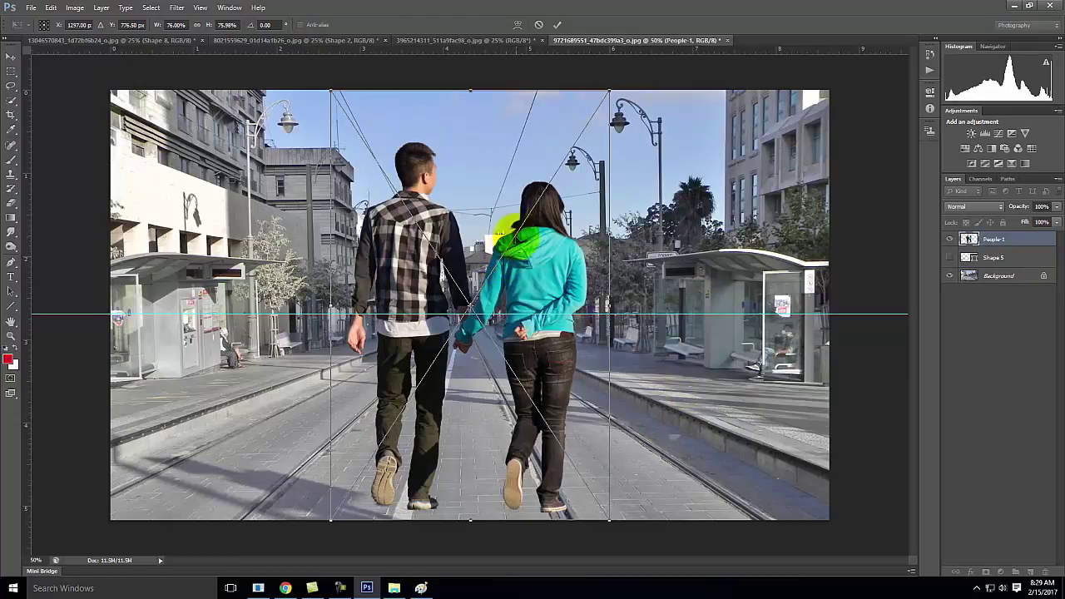
{"action": "left_click", "coordinate": [713, 316]}
{"action": "left_click", "coordinate": [745, 340]}
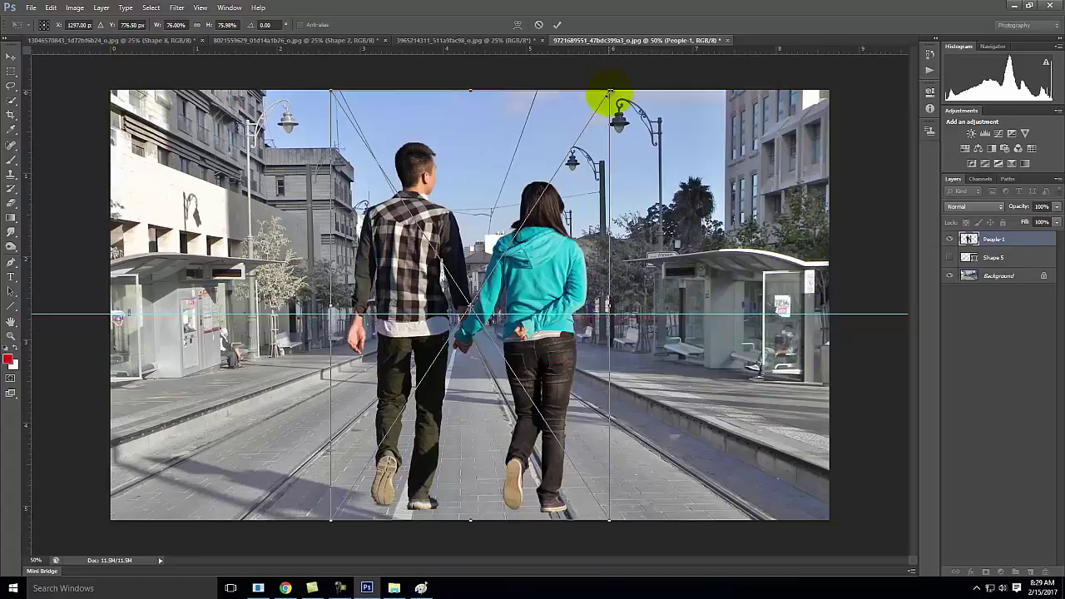
- Scale the placed couple down proportionally in two passes, first to about 46%, keeping their heads near the horizon guide
{"action": "left_click_drag", "start_coordinate": [610, 93], "coordinate": [476, 248]}
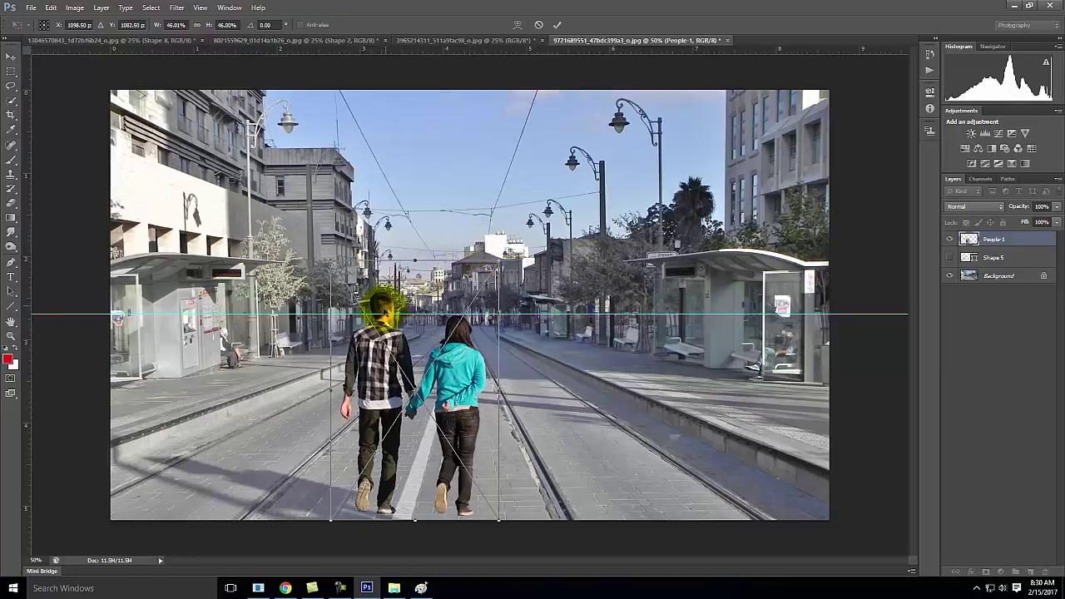
{"action": "left_click", "coordinate": [478, 341]}
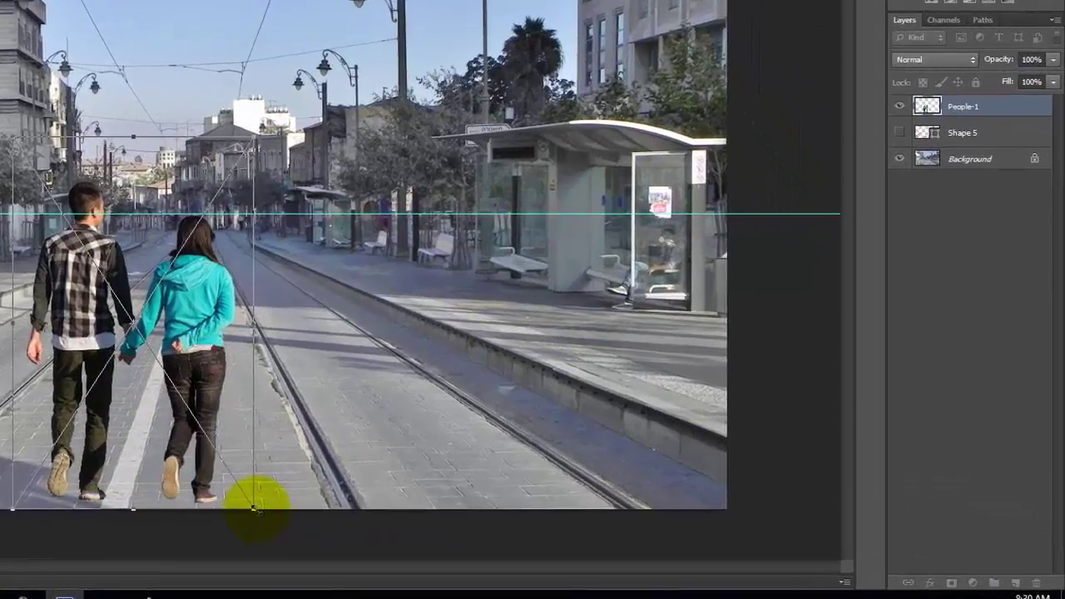
{"action": "left_click_drag", "start_coordinate": [498, 519], "coordinate": [473, 486]}
{"action": "left_click_drag", "start_coordinate": [176, 456], "coordinate": [148, 419]}
{"action": "left_click_drag", "start_coordinate": [108, 232], "coordinate": [129, 253]}
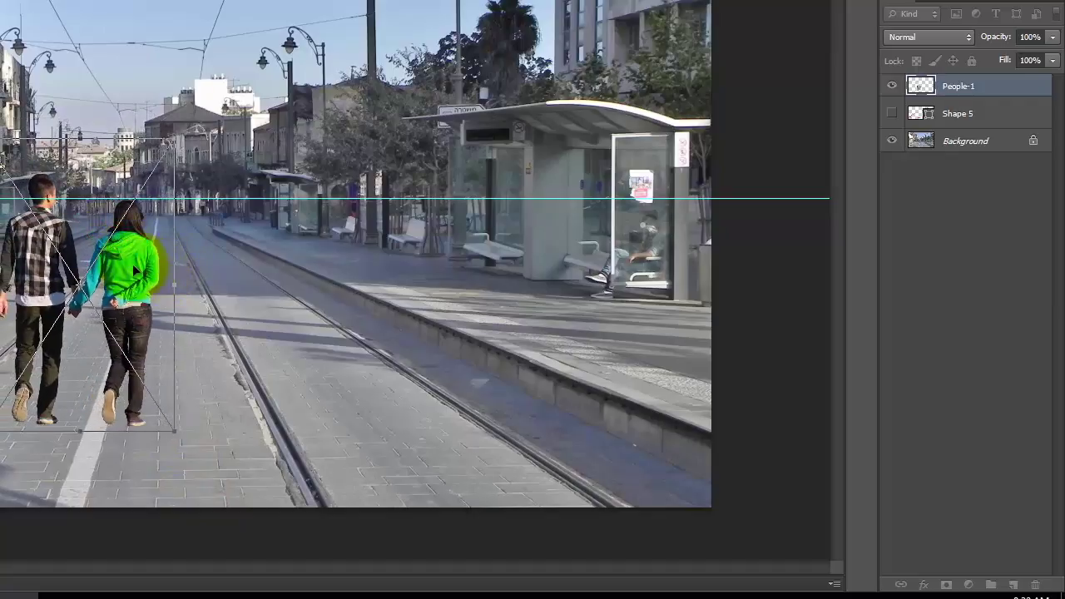
- Move the placed couple across the road so they walk over the tram rail, with their heads near the horizon guide
{"action": "left_click_drag", "start_coordinate": [135, 269], "coordinate": [192, 262]}
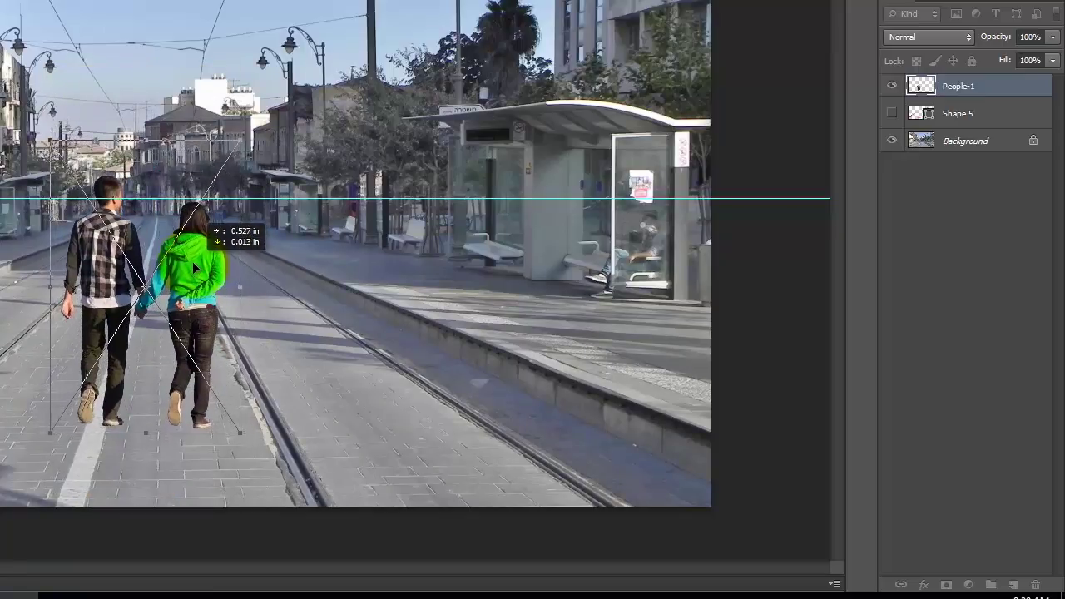
{"action": "left_click_drag", "start_coordinate": [192, 261], "coordinate": [314, 258]}
{"action": "left_click", "coordinate": [374, 464]}
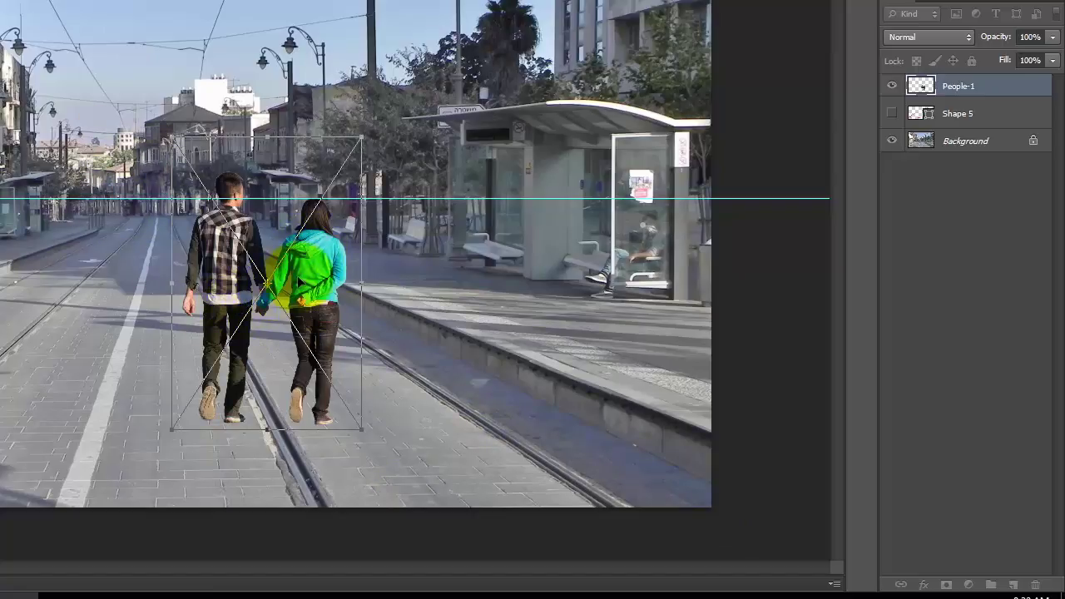
{"action": "left_click_drag", "start_coordinate": [287, 283], "coordinate": [308, 289]}
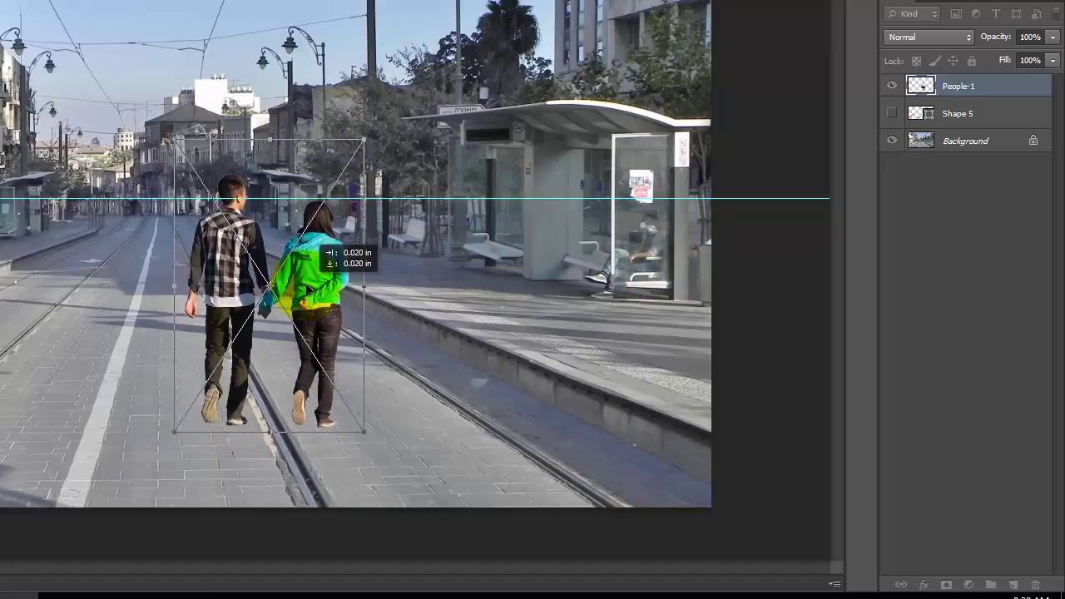
{"action": "left_click_drag", "start_coordinate": [309, 288], "coordinate": [306, 288]}
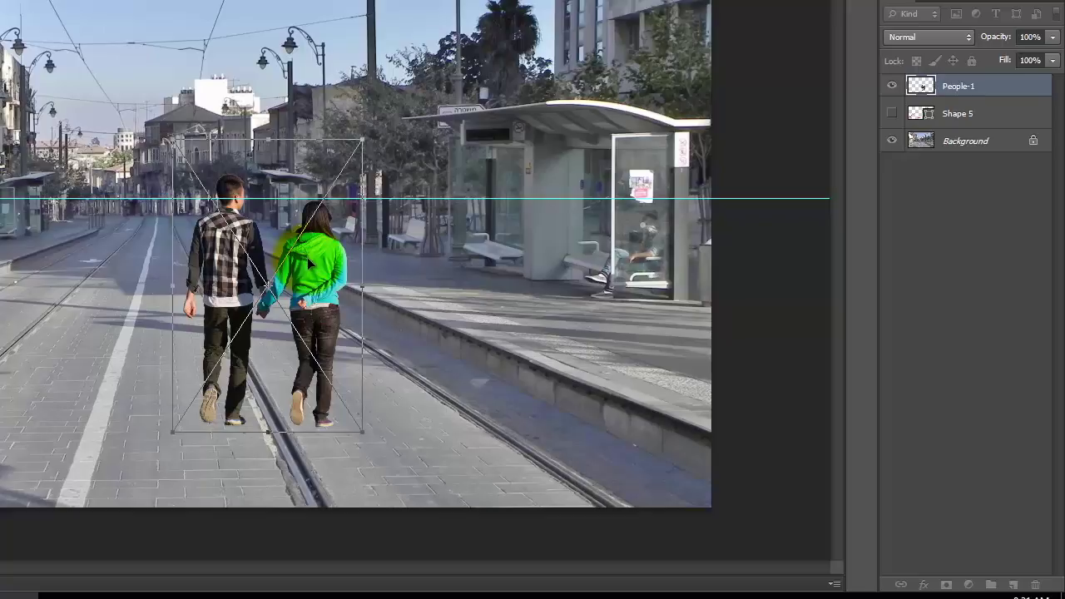
- Nudge the couple down slightly to fine-tune their heads against the horizon guide, and commit the transform
{"action": "key", "text": "Down"}
{"action": "key", "text": "Down"}
{"action": "key", "text": "Down"}
{"action": "key", "text": "Down"}
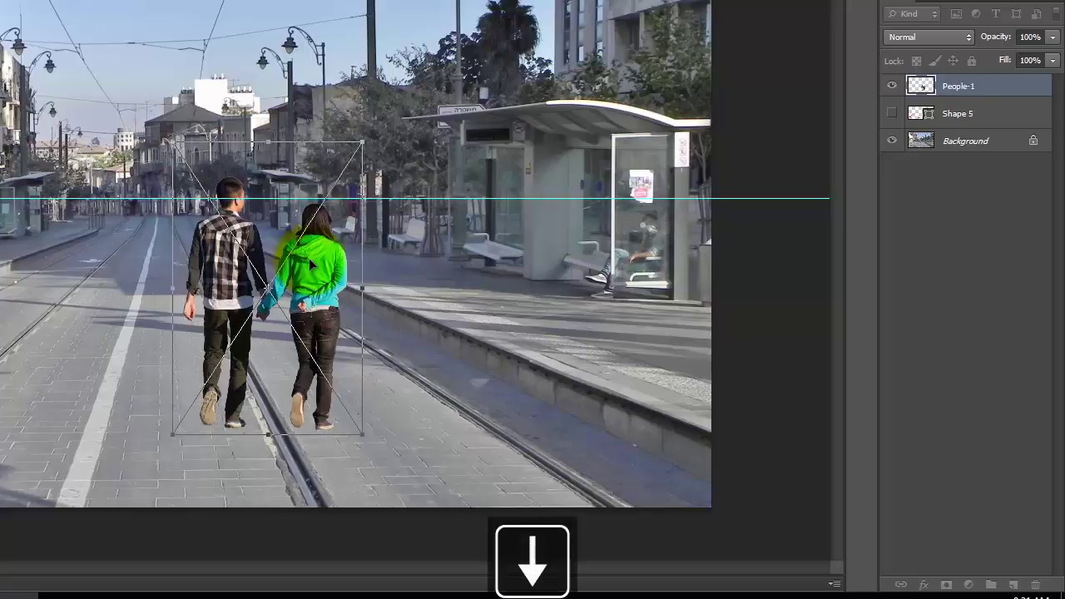
{"action": "key", "text": "Down"}
{"action": "key", "text": "Down"}
{"action": "key", "text": "Up"}
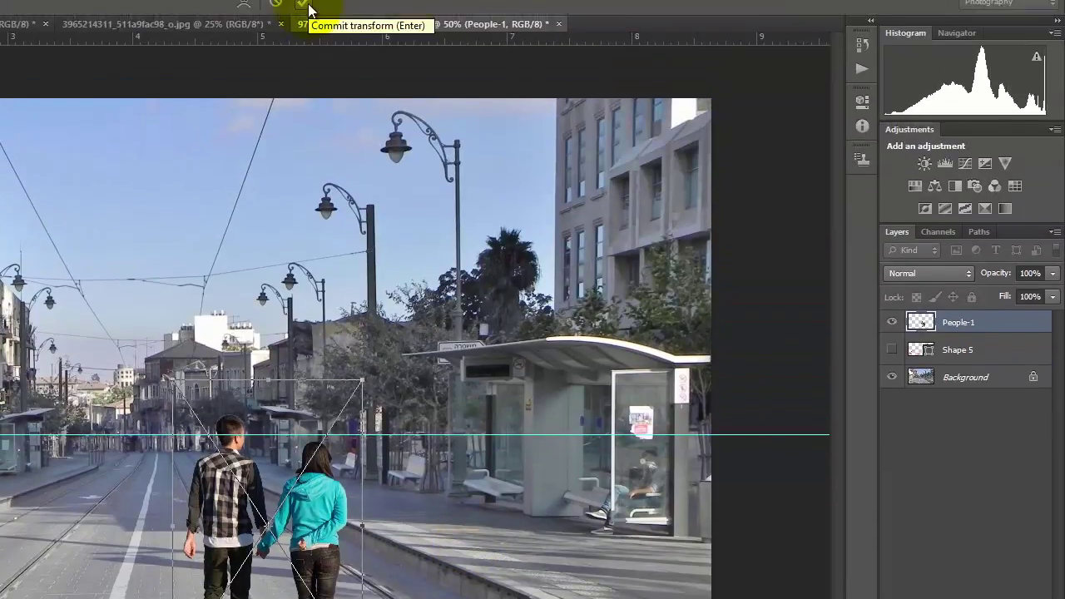
{"action": "left_click", "coordinate": [305, 37]}
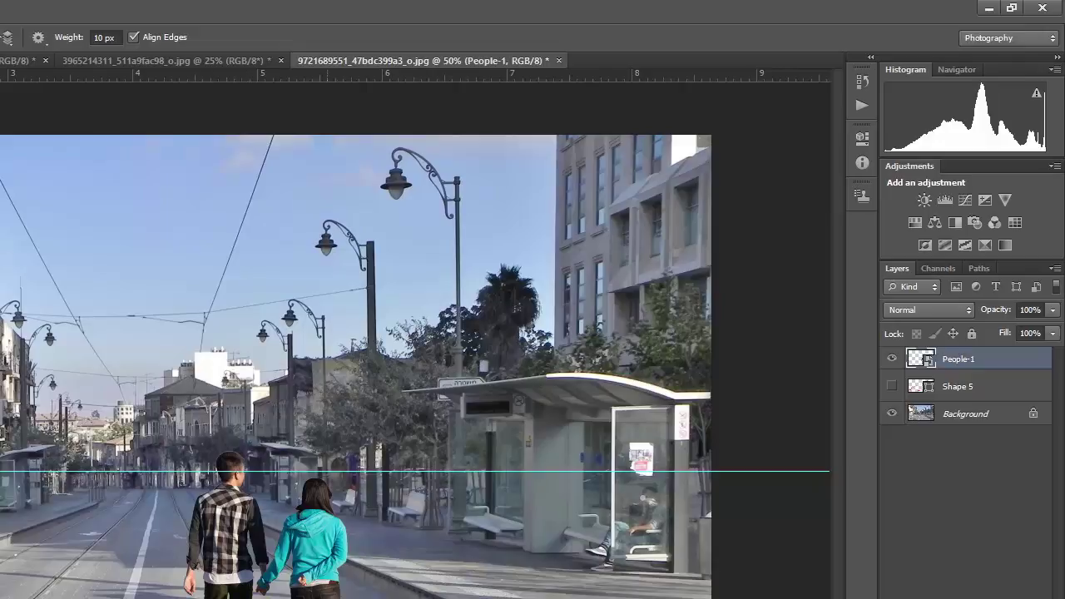
- Examine up close how the couple's heads meet the horizon guide and how their feet rest on the pavement
{"action": "key", "text": "ctrl+equal"}
{"action": "key", "text": "ctrl+equal"}
{"action": "key", "text": "ctrl+equal"}
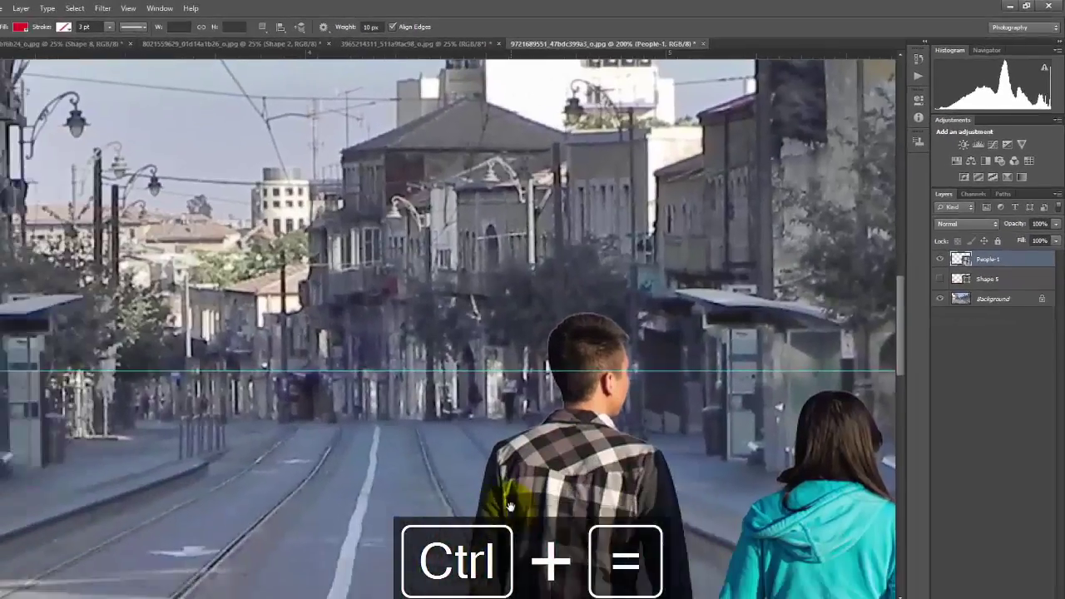
{"action": "left_click_drag", "start_coordinate": [510, 505], "coordinate": [521, 526]}
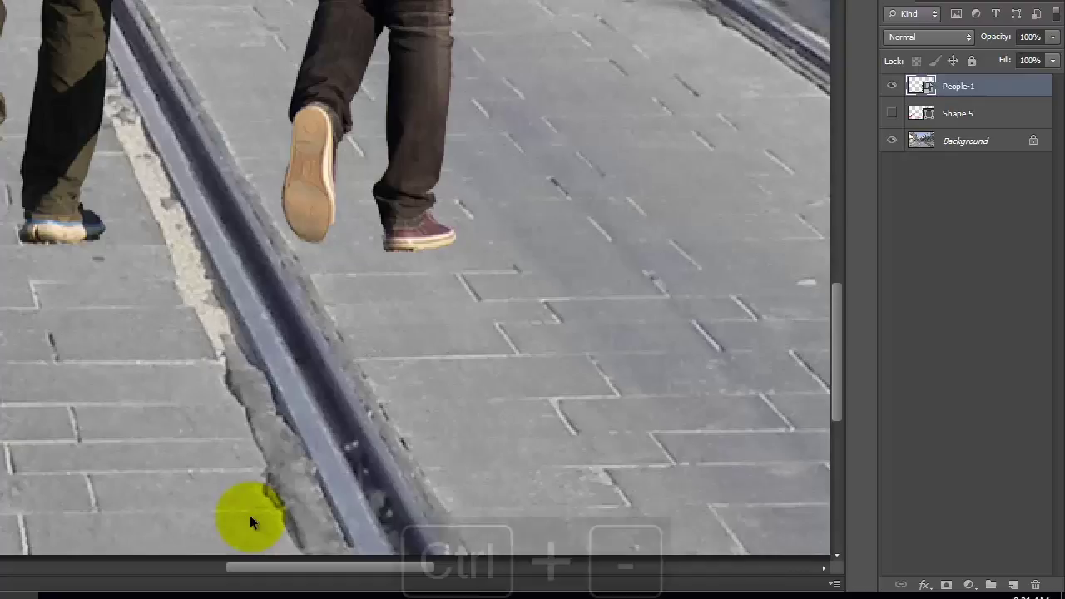
{"action": "key", "text": "ctrl+minus"}
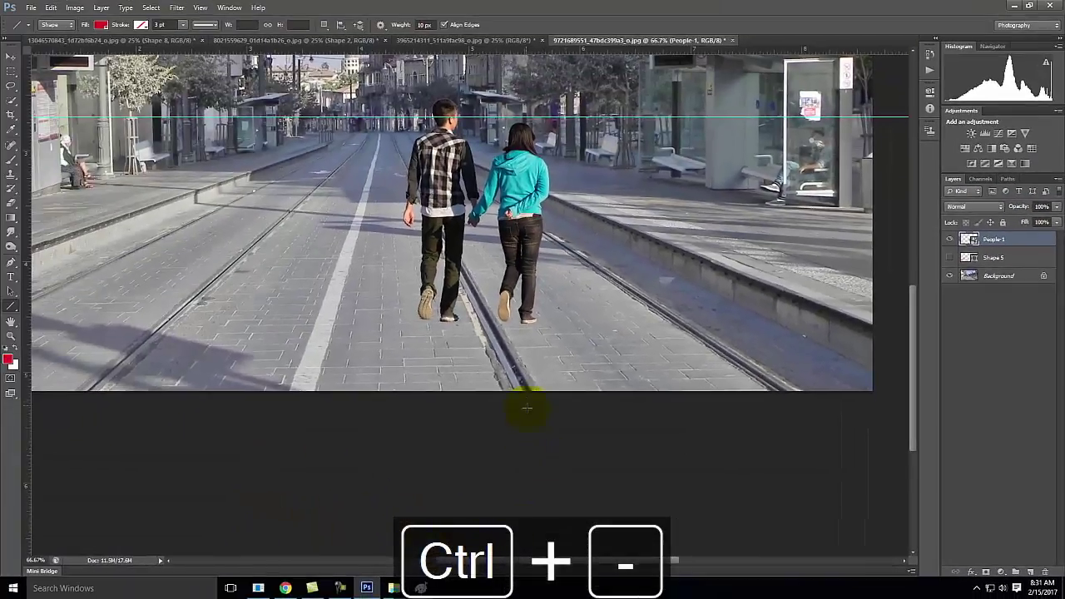
{"action": "scroll", "coordinate": [528, 404], "scroll_direction": "up", "scroll_amount": 3}
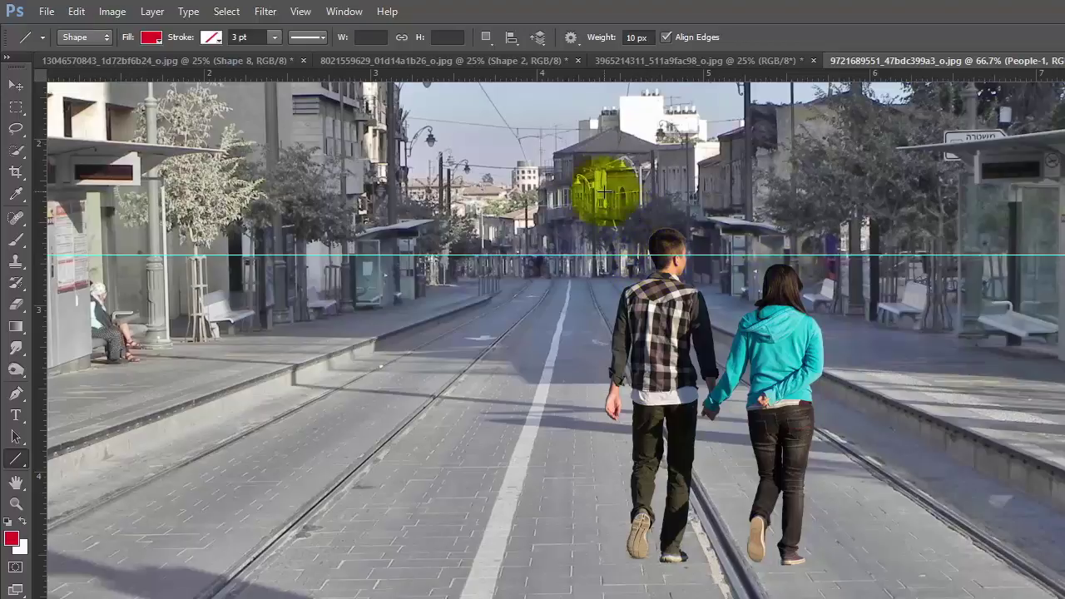
- Place the People-1-gray silhouette from the Elements folder into the tram street scene
{"action": "left_click", "coordinate": [42, 11]}
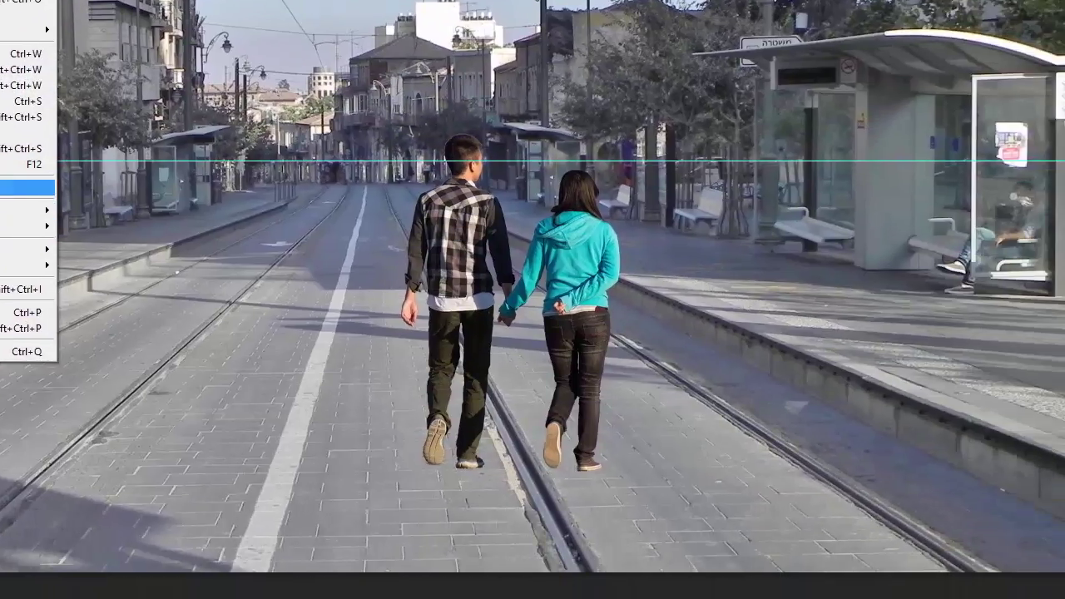
{"action": "left_click", "coordinate": [25, 188]}
{"action": "left_click", "coordinate": [508, 383]}
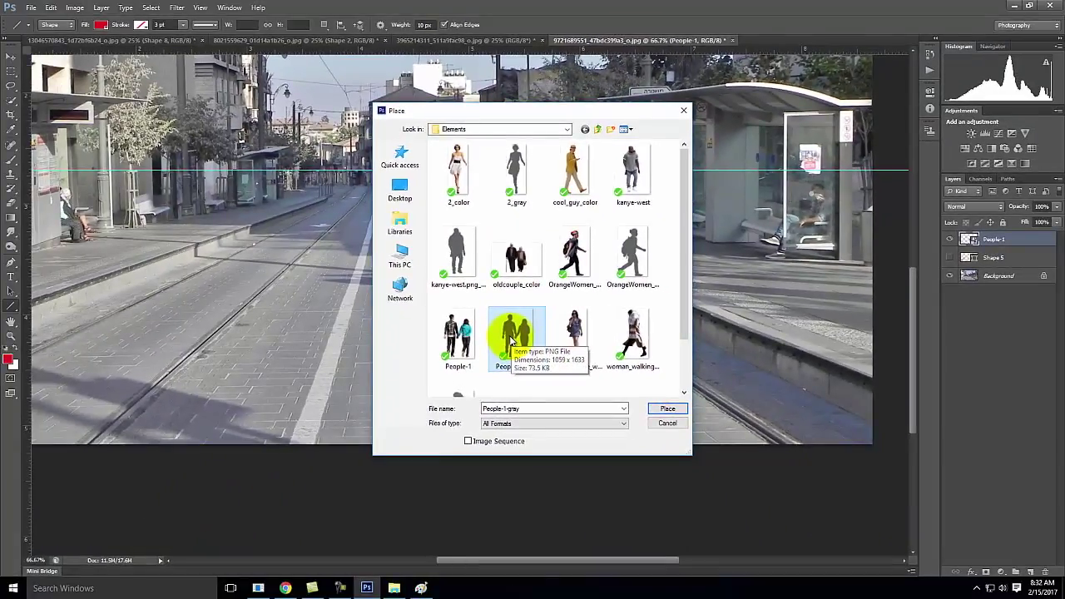
{"action": "left_click", "coordinate": [668, 410]}
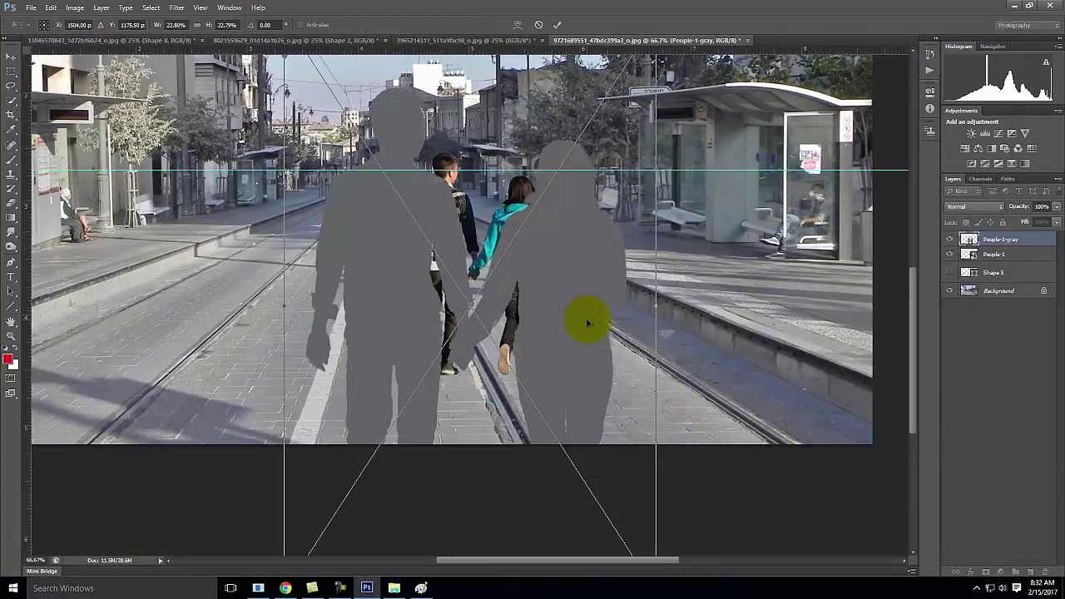
- Scale the gray silhouette down proportionally to about 10.45%, align it exactly over the couple, and commit the transform
{"action": "scroll", "coordinate": [586, 323], "scroll_direction": "up", "scroll_amount": 3}
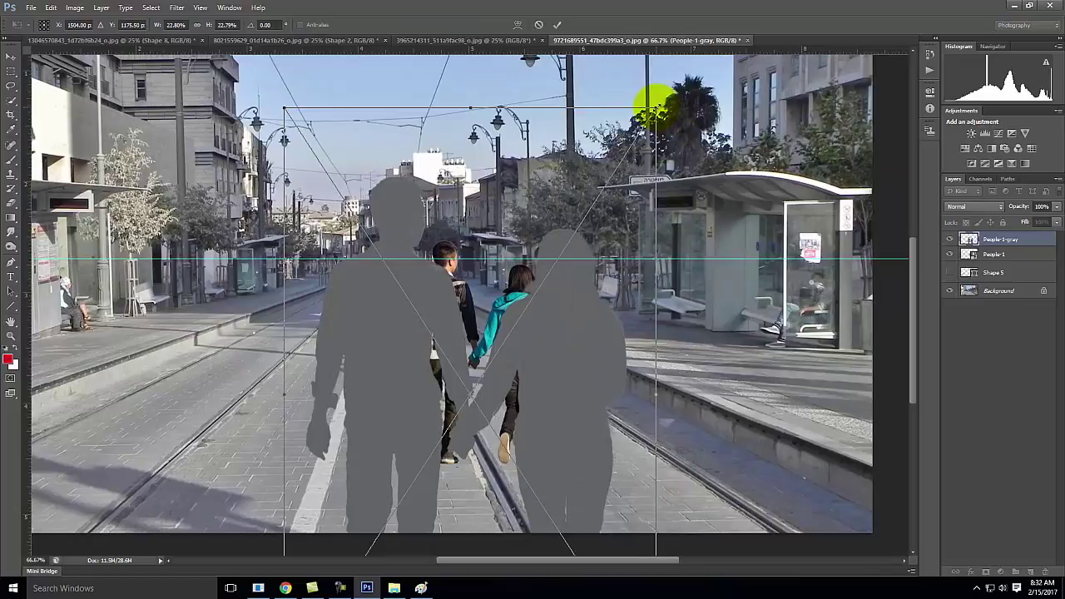
{"action": "left_click_drag", "start_coordinate": [655, 107], "coordinate": [374, 504]}
{"action": "left_click_drag", "start_coordinate": [438, 491], "coordinate": [535, 300]}
{"action": "left_click_drag", "start_coordinate": [464, 266], "coordinate": [461, 269]}
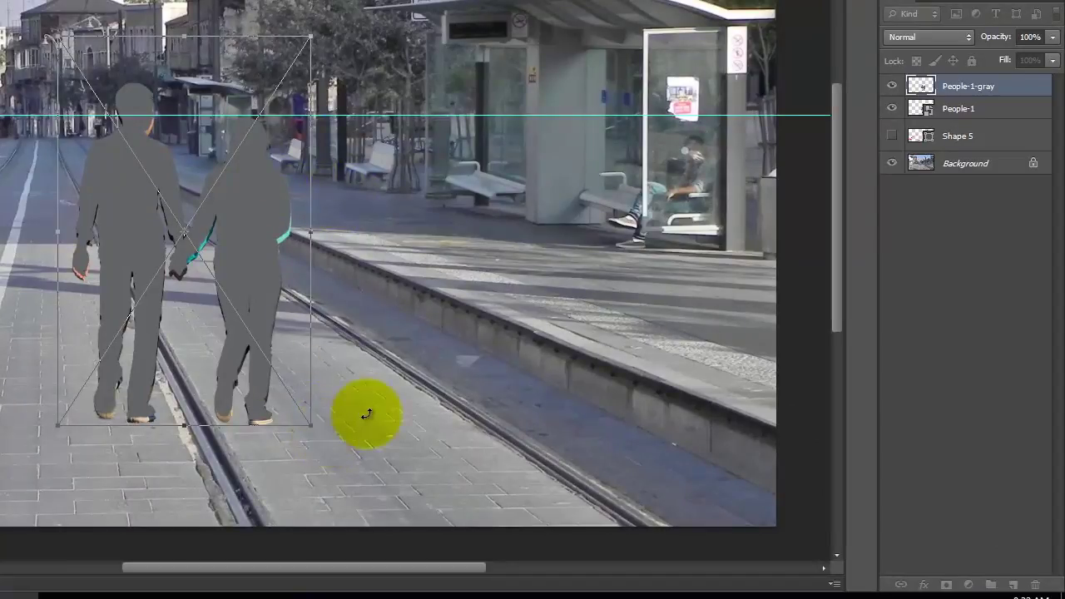
{"action": "key", "text": "Down"}
{"action": "key", "text": "Down"}
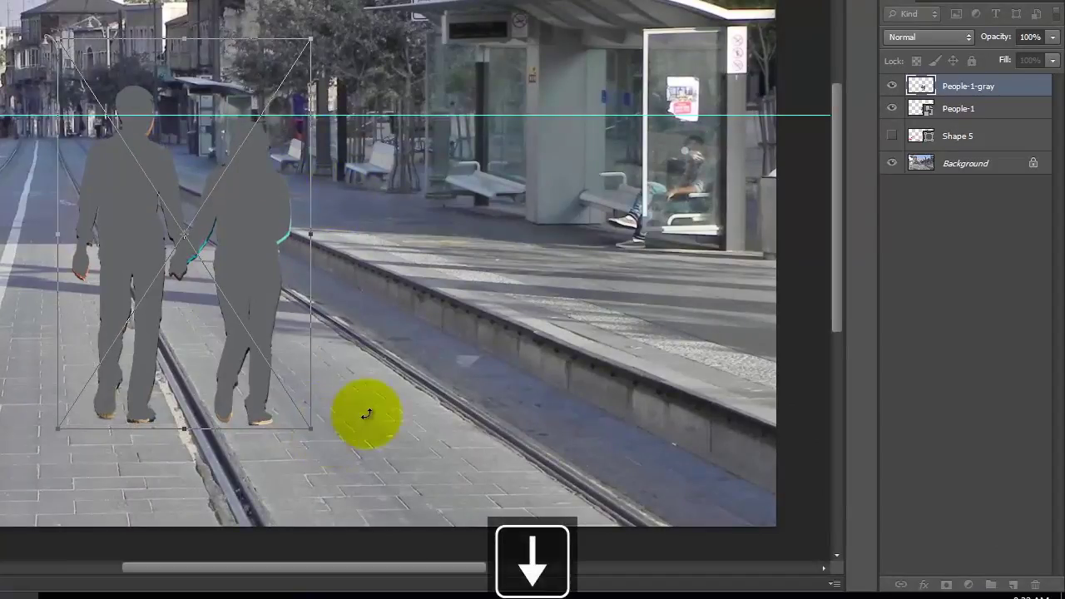
{"action": "left_click_drag", "start_coordinate": [311, 429], "coordinate": [312, 430]}
{"action": "key", "text": "Left"}
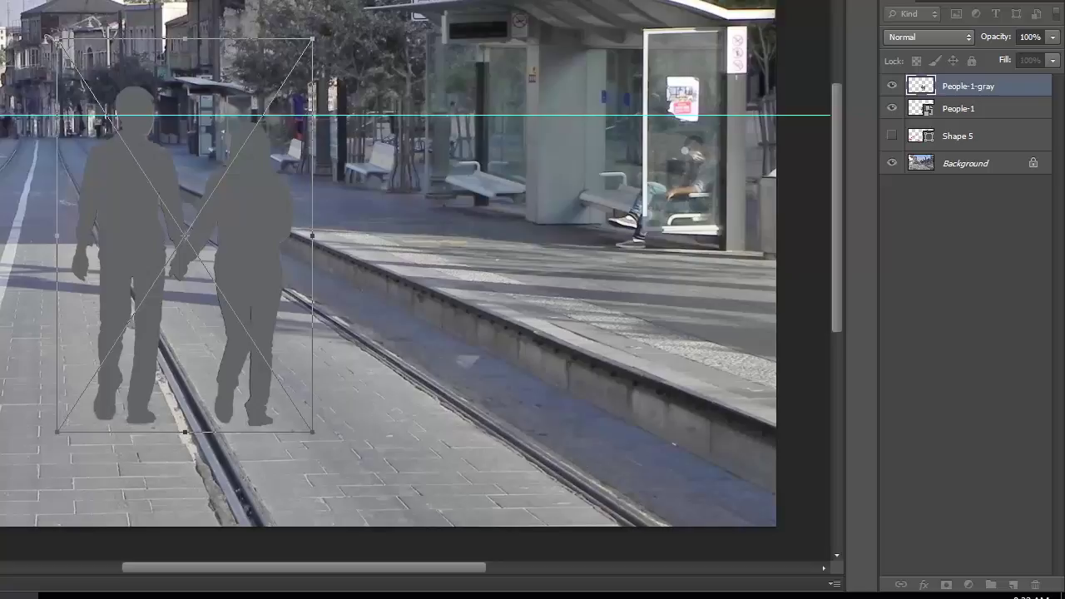
{"action": "double_click", "coordinate": [226, 67]}
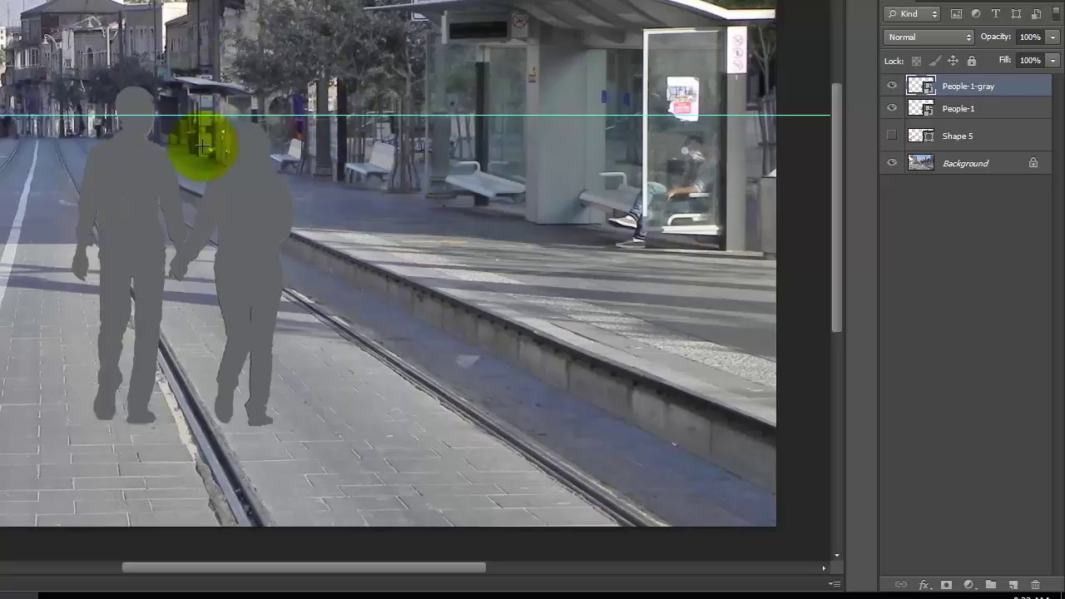
- Show the red light-direction lines of Shape 5 and move them so the ground line ends at the man's feet
{"action": "left_click", "coordinate": [891, 139]}
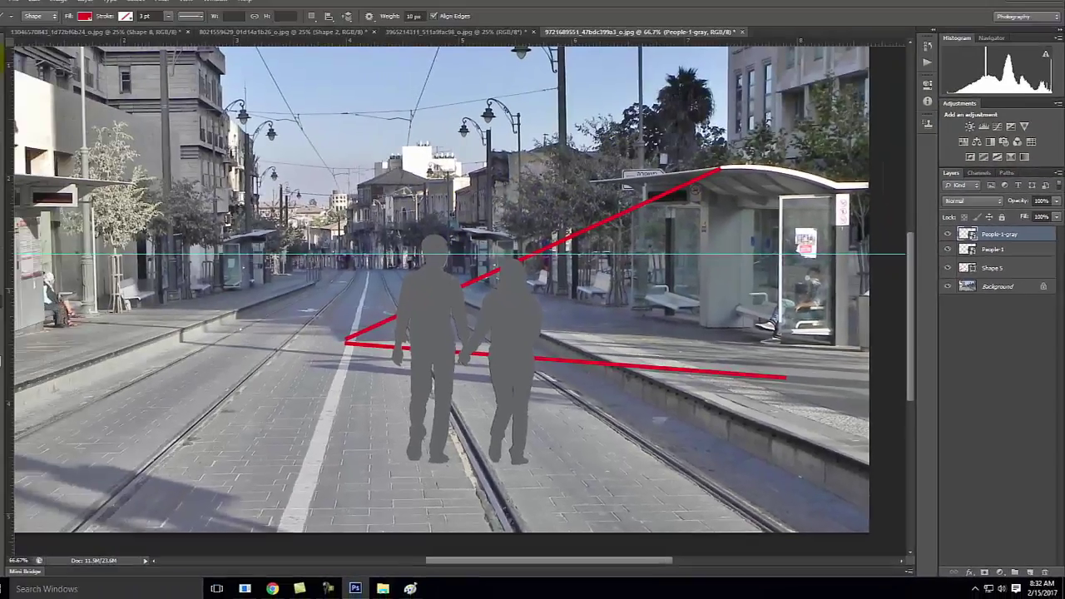
{"action": "left_click", "coordinate": [10, 56]}
{"action": "left_click", "coordinate": [639, 215]}
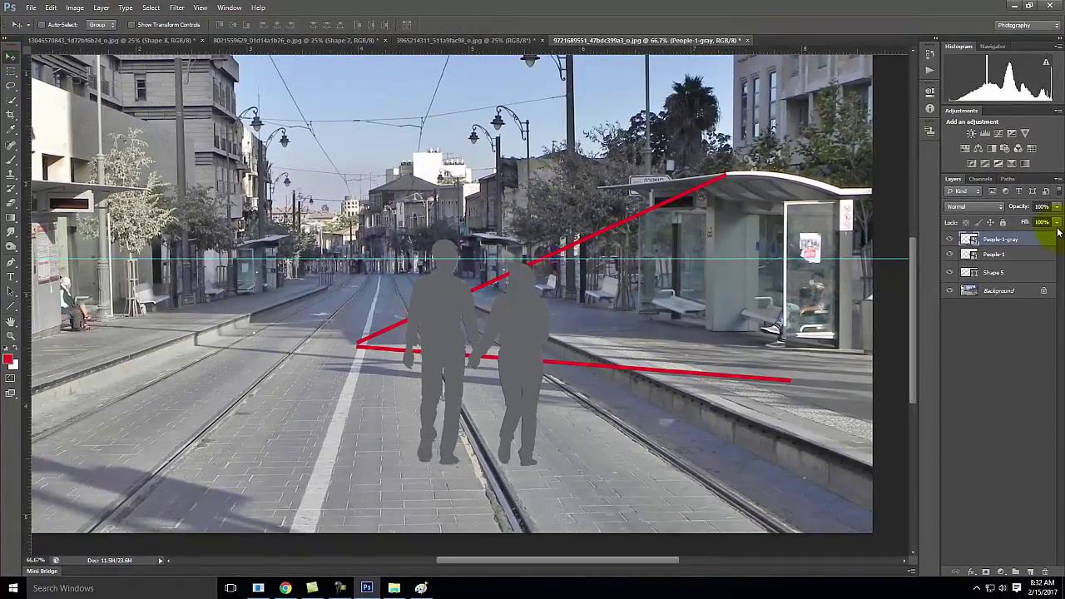
{"action": "left_click", "coordinate": [1026, 277]}
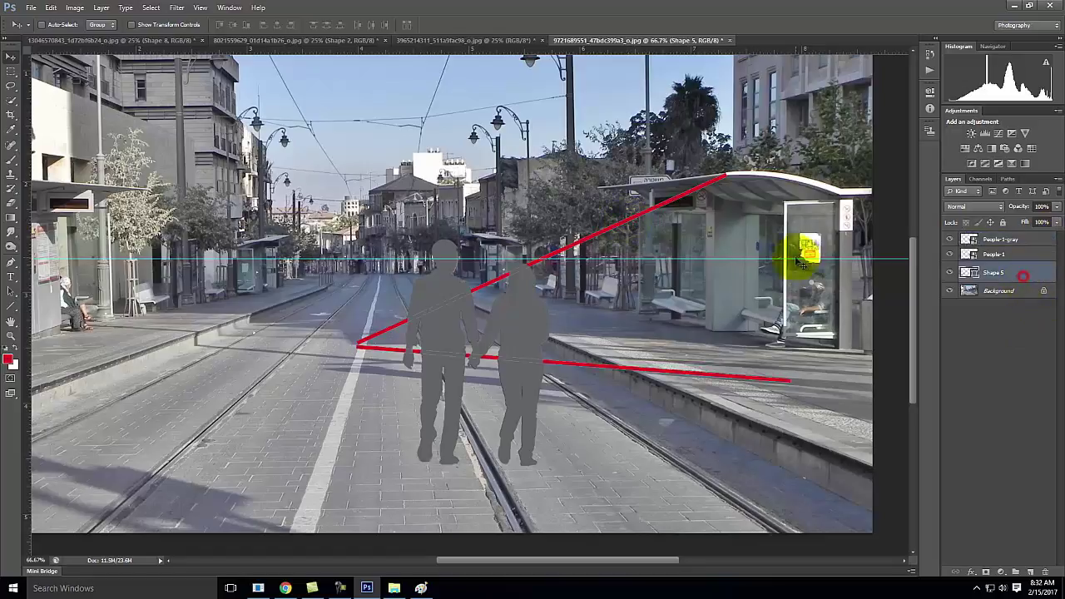
{"action": "left_click_drag", "start_coordinate": [649, 219], "coordinate": [325, 302]}
{"action": "left_click_drag", "start_coordinate": [331, 300], "coordinate": [332, 298]}
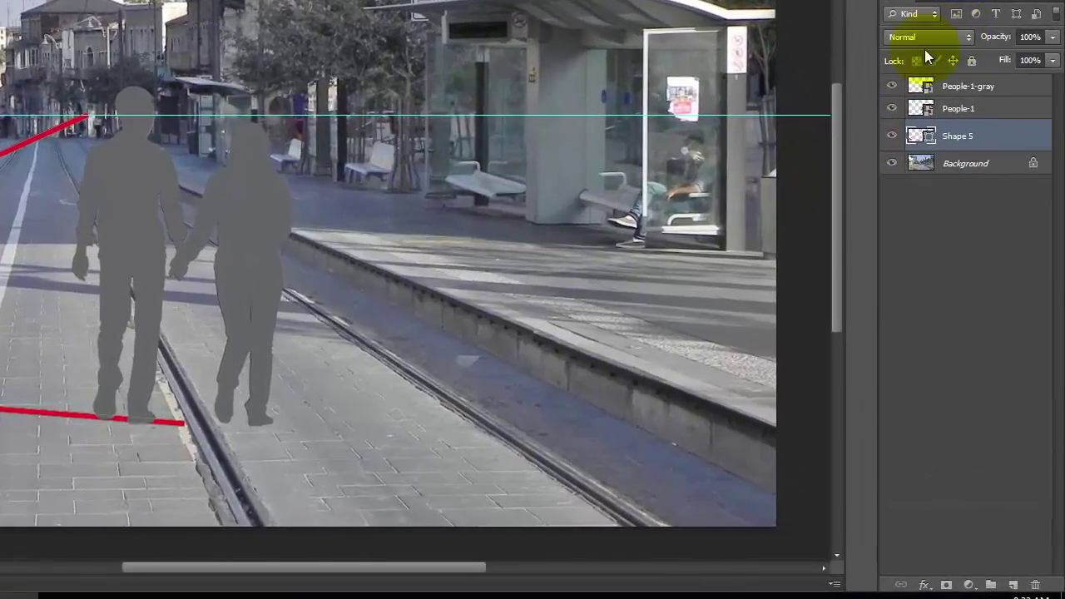
- Set the People-1-gray layer's blend mode to Multiply and rename the layer Shadow
{"action": "left_click", "coordinate": [958, 85]}
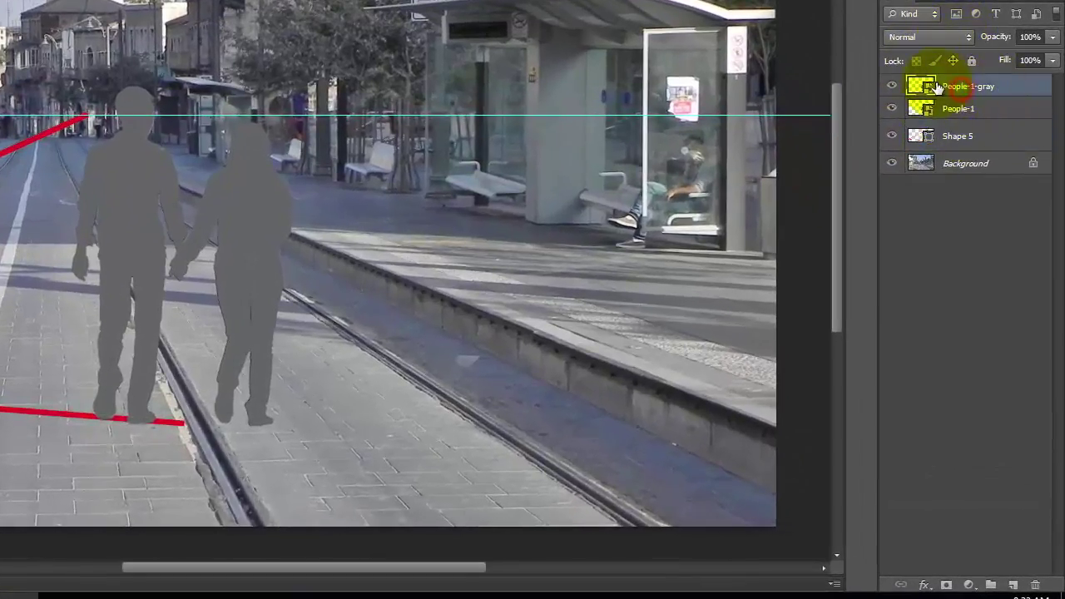
{"action": "left_click", "coordinate": [937, 34]}
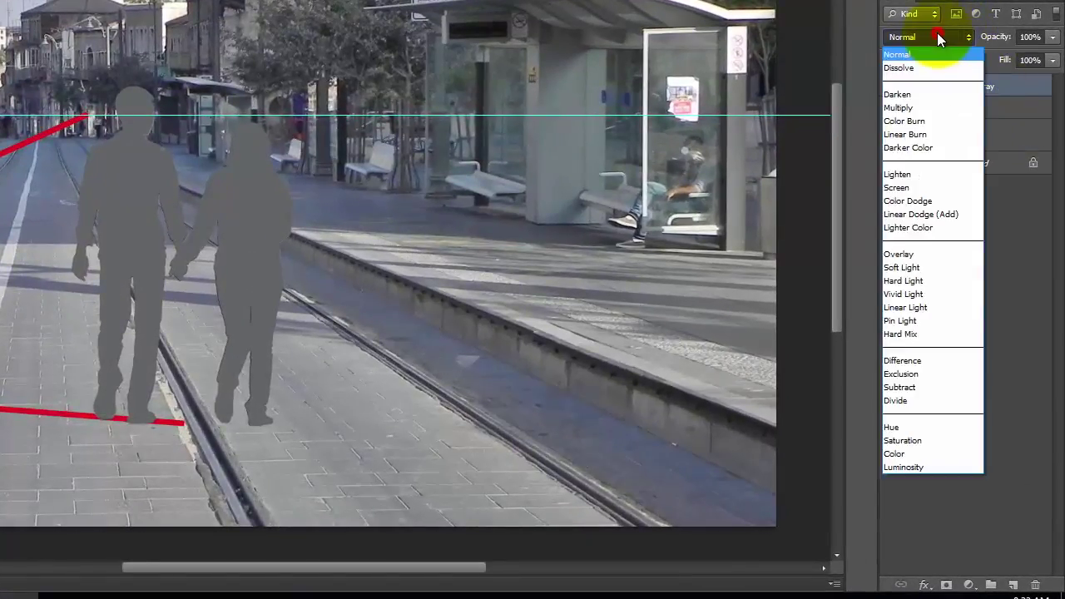
{"action": "left_click", "coordinate": [924, 109]}
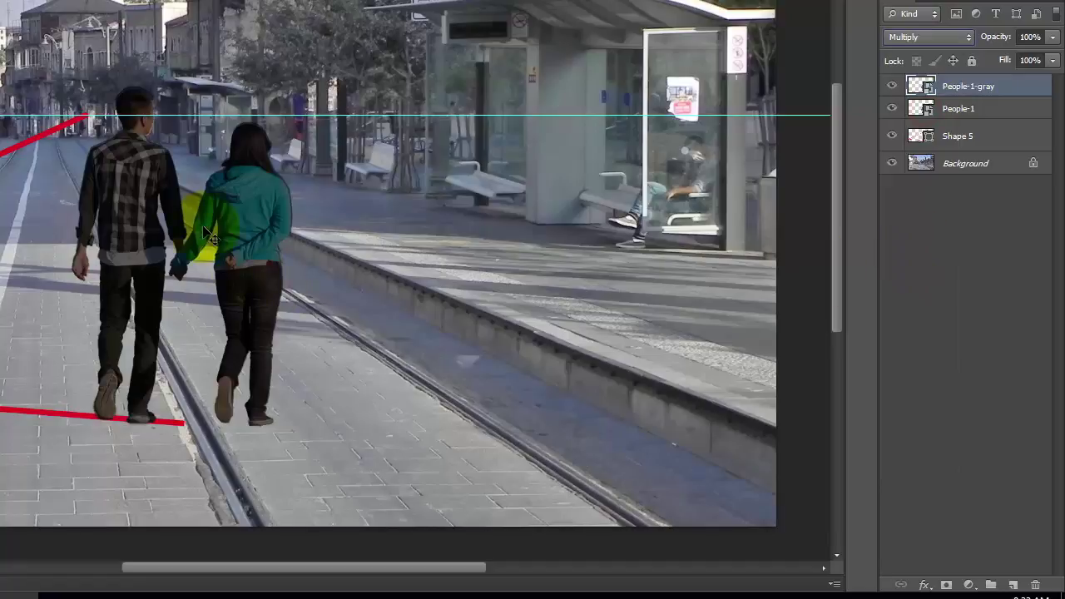
{"action": "double_click", "coordinate": [973, 87]}
{"action": "type", "text": "S"}
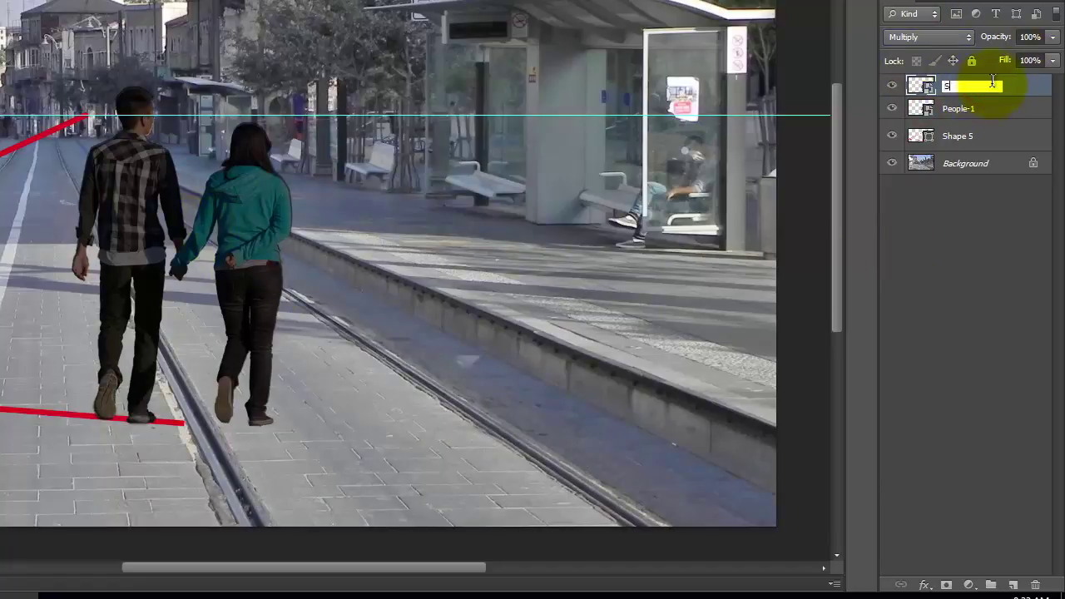
{"action": "type", "text": "hadow"}
{"action": "left_click", "coordinate": [919, 318]}
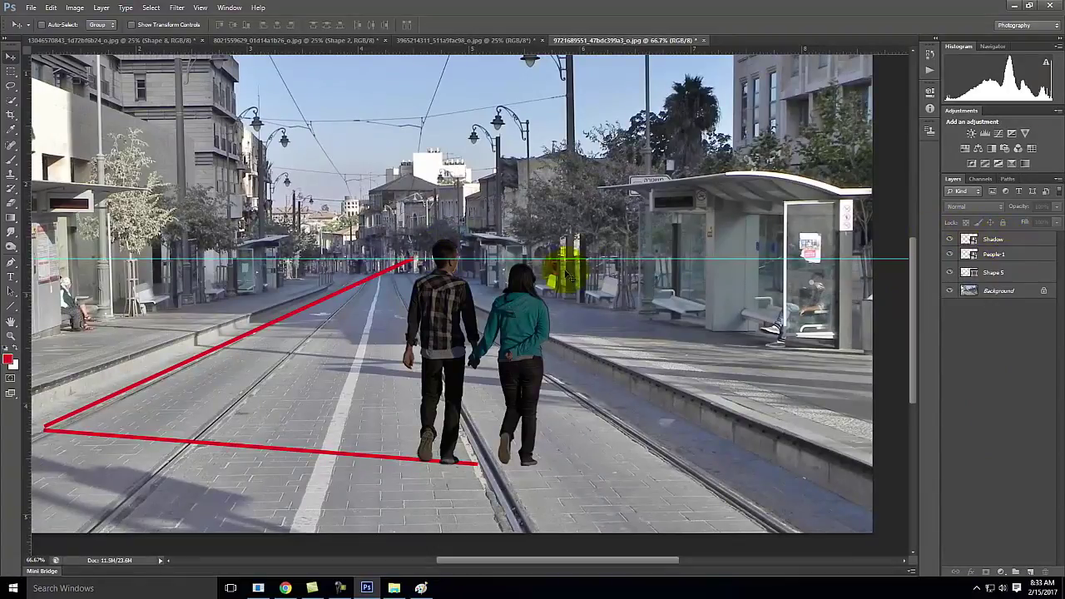
- Start a Skew transform on the Shadow layer and lean the silhouette's upper corners away from the light, lowering them behind the couple
{"action": "left_click", "coordinate": [51, 7]}
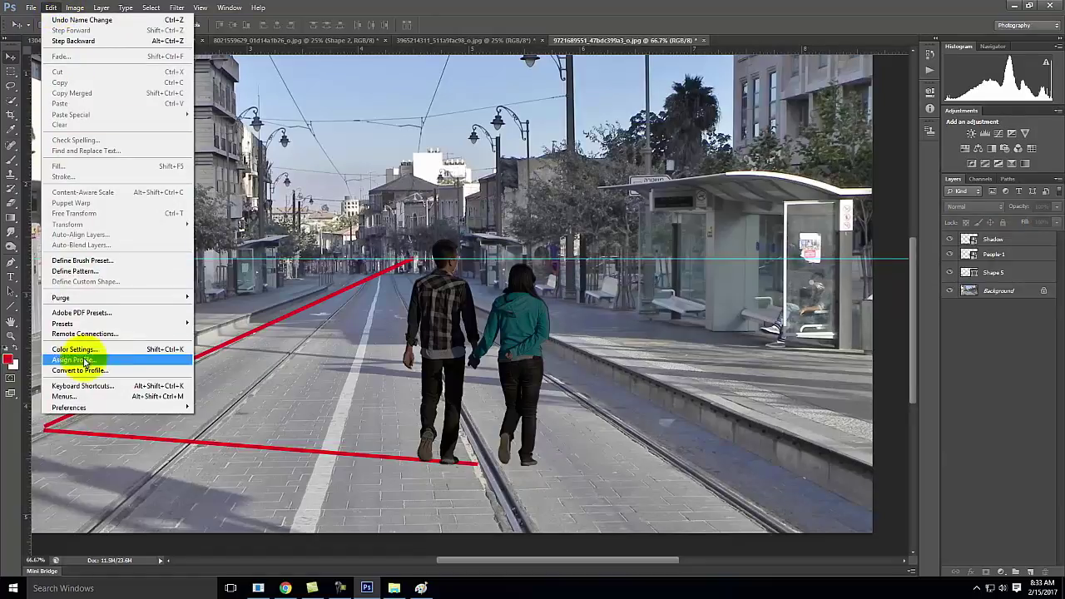
{"action": "left_click", "coordinate": [1039, 240]}
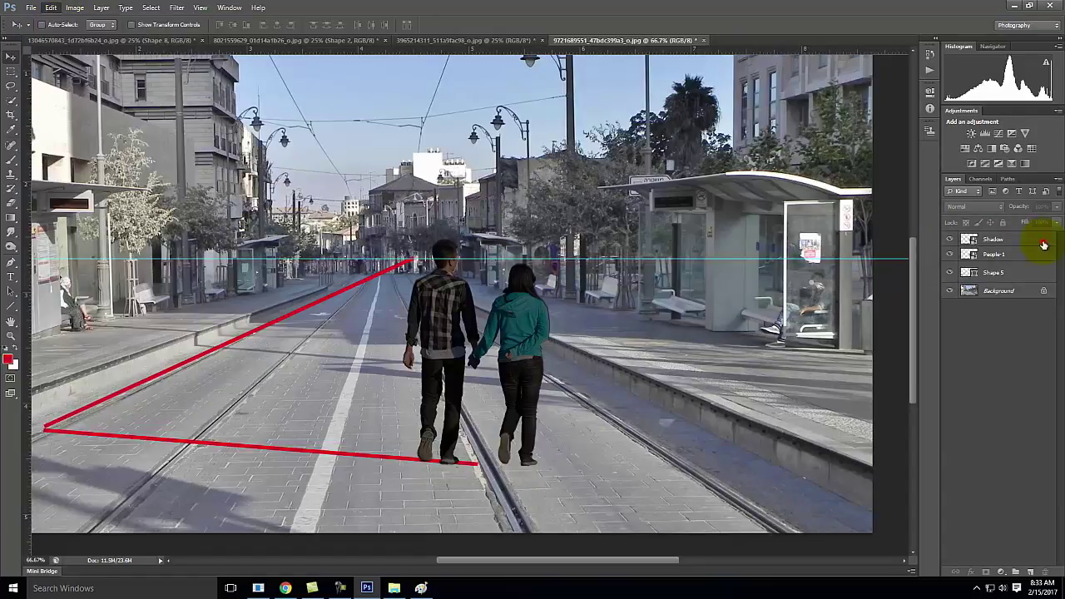
{"action": "left_click", "coordinate": [1043, 242]}
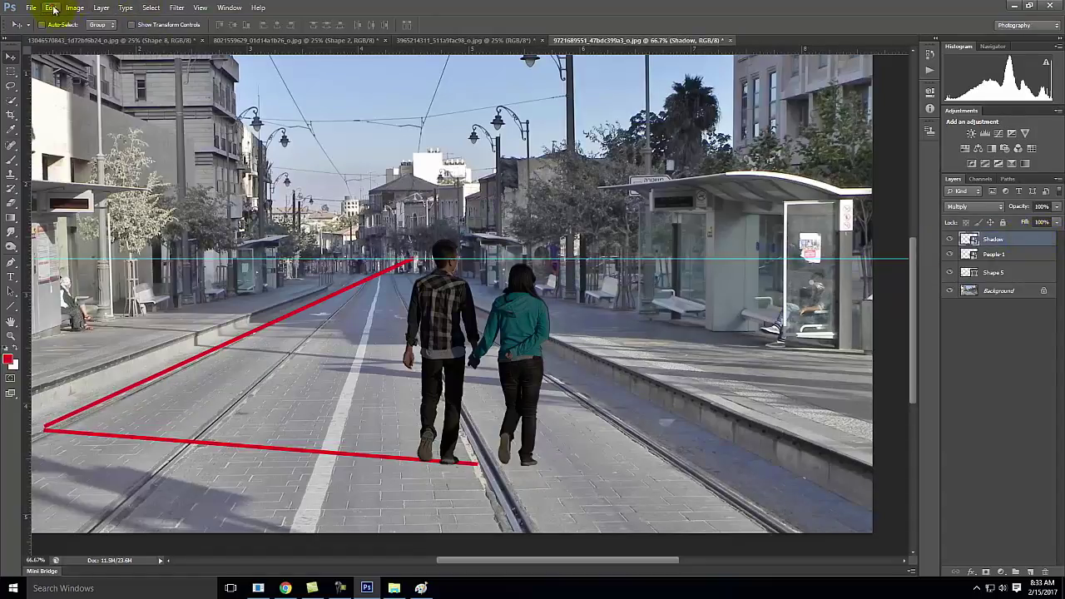
{"action": "left_click", "coordinate": [51, 7]}
{"action": "mouse_move", "coordinate": [67, 224]}
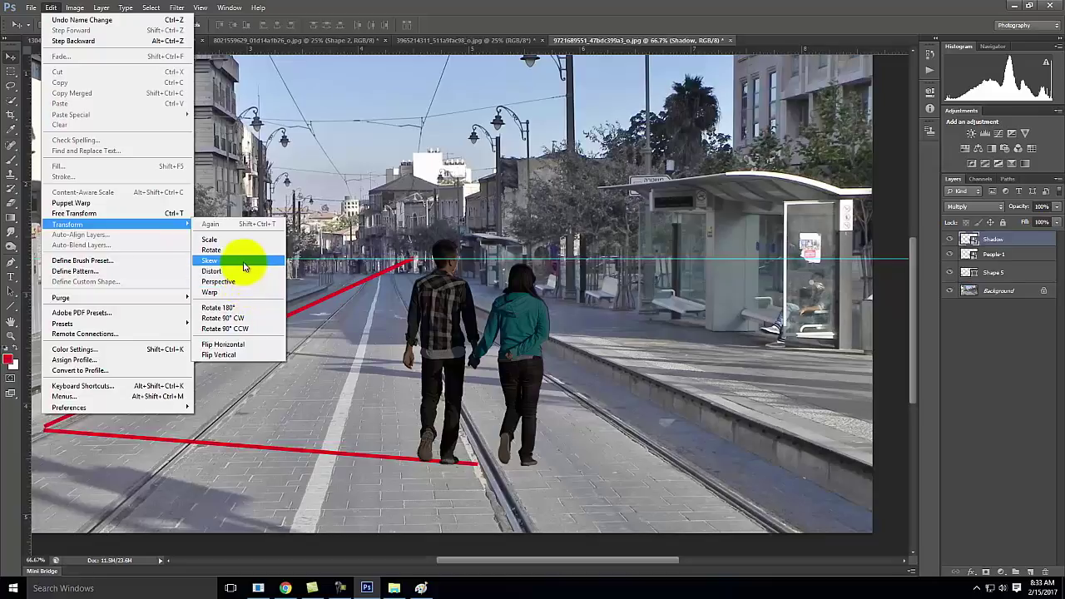
{"action": "left_click", "coordinate": [210, 260]}
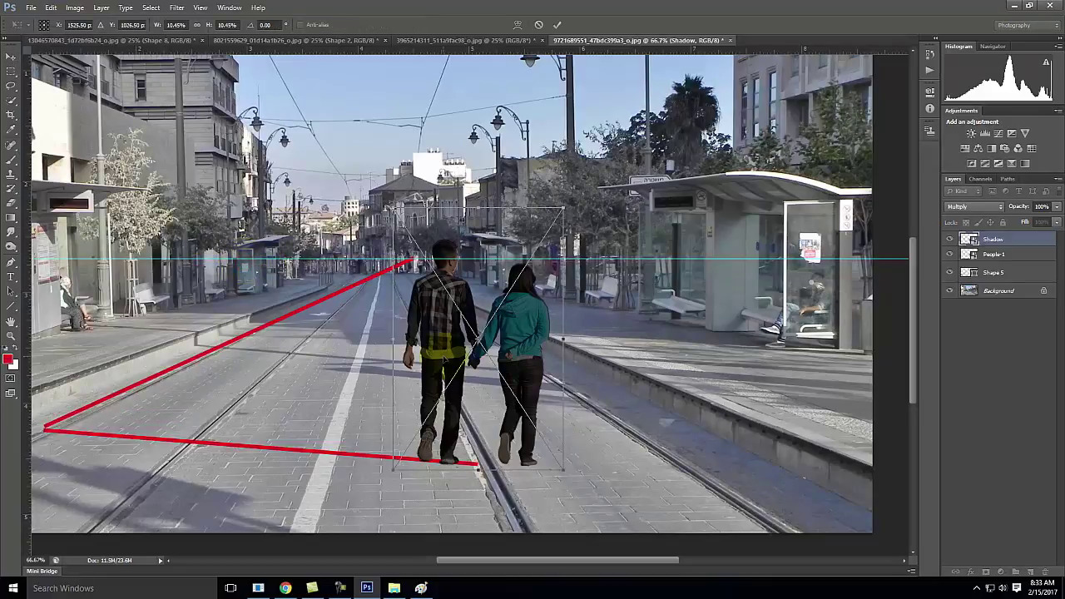
{"action": "left_click_drag", "start_coordinate": [393, 210], "coordinate": [323, 209]}
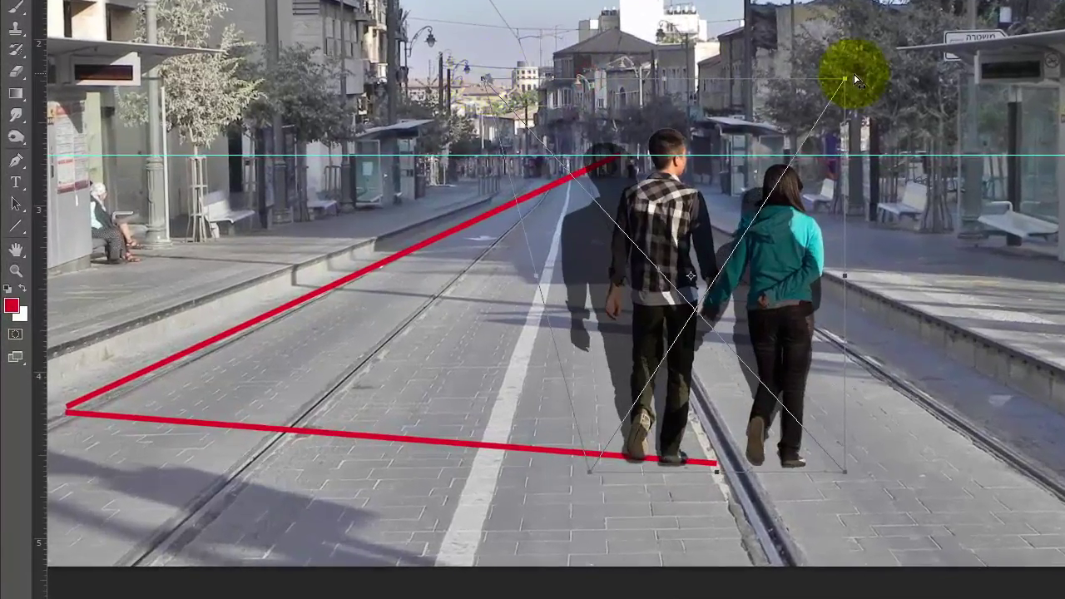
{"action": "mouse_move", "coordinate": [847, 80]}
{"action": "left_mouse_down"}
{"action": "mouse_move", "coordinate": [466, 95]}
{"action": "mouse_move", "coordinate": [485, 78]}
{"action": "mouse_move", "coordinate": [482, 140]}
{"action": "mouse_move", "coordinate": [635, 65]}
{"action": "mouse_move", "coordinate": [642, 203]}
{"action": "mouse_move", "coordinate": [505, 186]}
{"action": "mouse_move", "coordinate": [509, 230]}
{"action": "mouse_move", "coordinate": [727, 236]}
{"action": "mouse_move", "coordinate": [717, 221]}
{"action": "mouse_move", "coordinate": [643, 243]}
{"action": "left_mouse_up"}
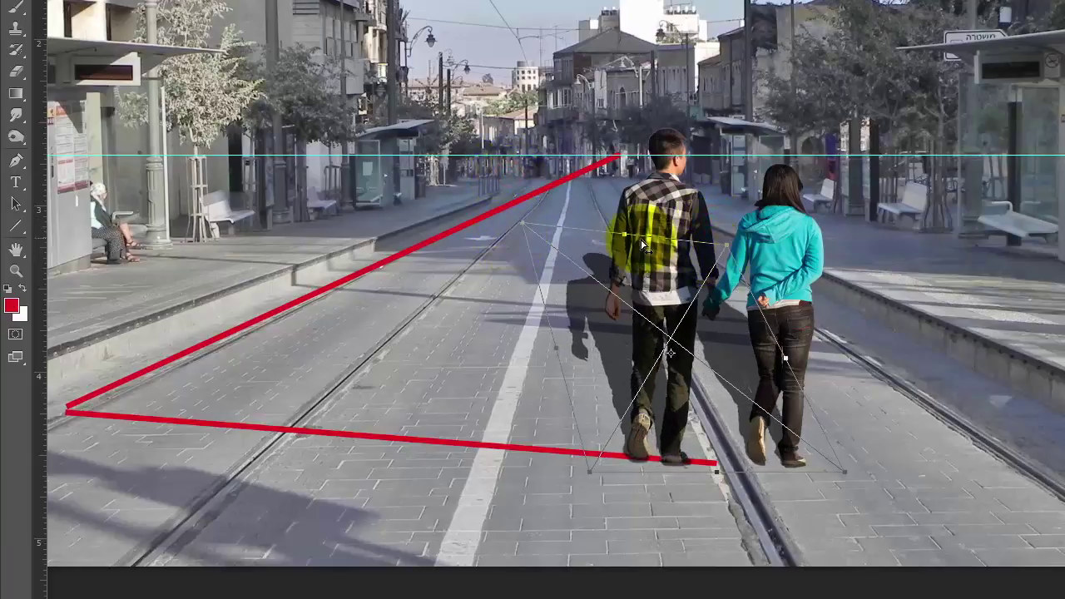
{"action": "left_click_drag", "start_coordinate": [527, 230], "coordinate": [535, 245]}
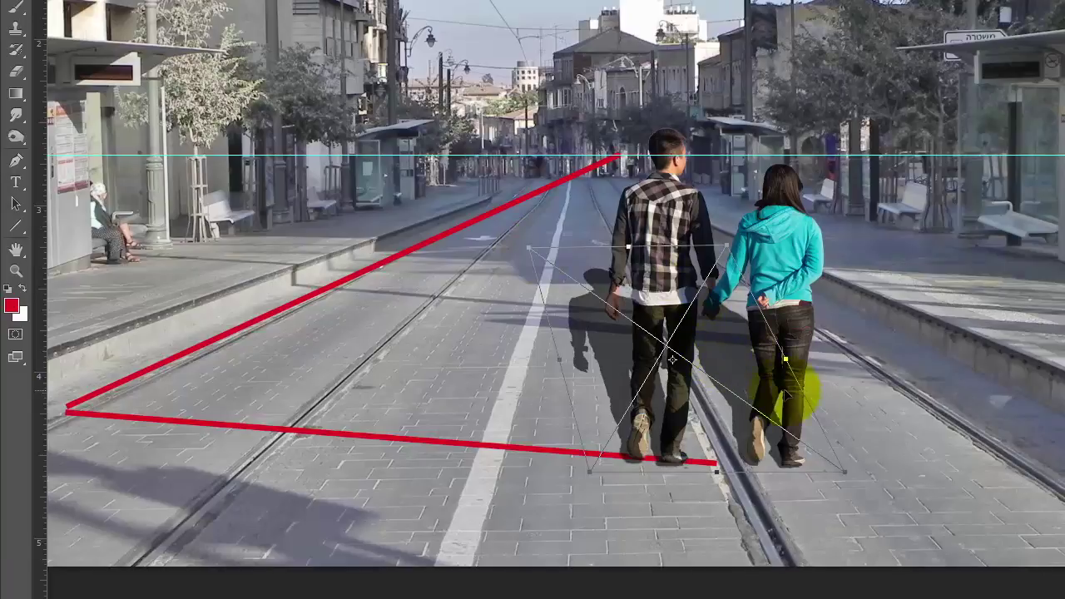
- Skew the silhouette's upper corners down onto the road so the shadow stretches flat along the red ground line toward the curb
{"action": "left_click_drag", "start_coordinate": [529, 248], "coordinate": [249, 298]}
{"action": "left_click_drag", "start_coordinate": [727, 244], "coordinate": [433, 247]}
{"action": "left_click_drag", "start_coordinate": [238, 247], "coordinate": [331, 303]}
{"action": "left_click_drag", "start_coordinate": [426, 253], "coordinate": [522, 303]}
{"action": "left_click_drag", "start_coordinate": [331, 299], "coordinate": [171, 337]}
{"action": "left_click_drag", "start_coordinate": [523, 301], "coordinate": [309, 297]}
{"action": "left_click_drag", "start_coordinate": [159, 307], "coordinate": [183, 392]}
{"action": "left_click_drag", "start_coordinate": [221, 326], "coordinate": [136, 366]}
{"action": "left_click_drag", "start_coordinate": [311, 309], "coordinate": [198, 337]}
{"action": "left_click_drag", "start_coordinate": [133, 359], "coordinate": [73, 455]}
{"action": "left_click_drag", "start_coordinate": [198, 334], "coordinate": [116, 359]}
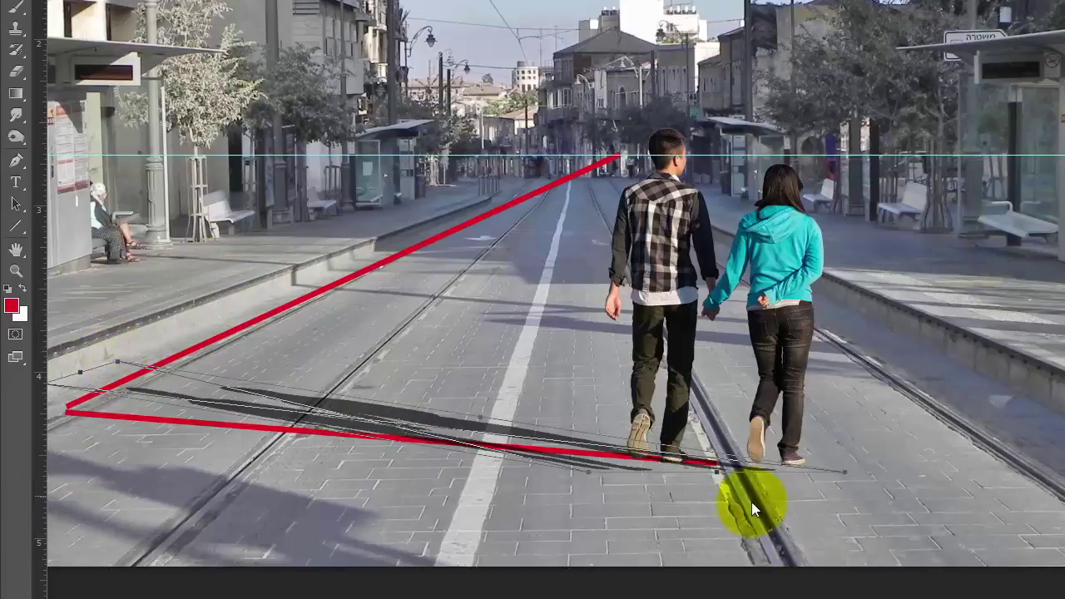
- Move the skewed shadow and adjust its base corner so the shadow's feet meet the couple's shoes
{"action": "key", "text": "ctrl+equal"}
{"action": "key", "text": "ctrl+equal"}
{"action": "key", "text": "space"}
{"action": "left_click_drag", "start_coordinate": [732, 452], "coordinate": [707, 395]}
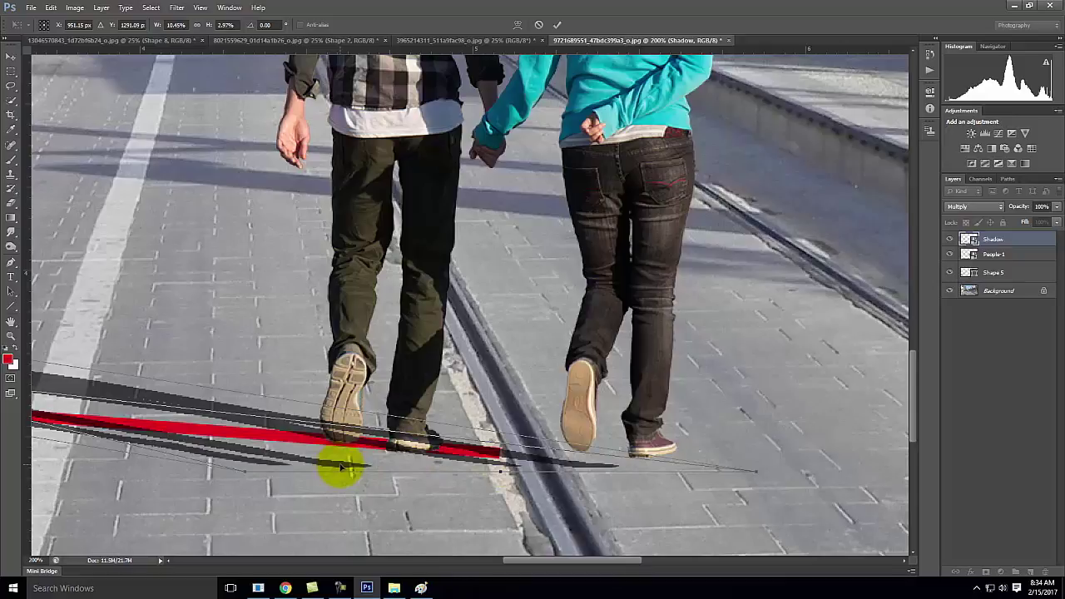
{"action": "left_click_drag", "start_coordinate": [339, 468], "coordinate": [406, 451]}
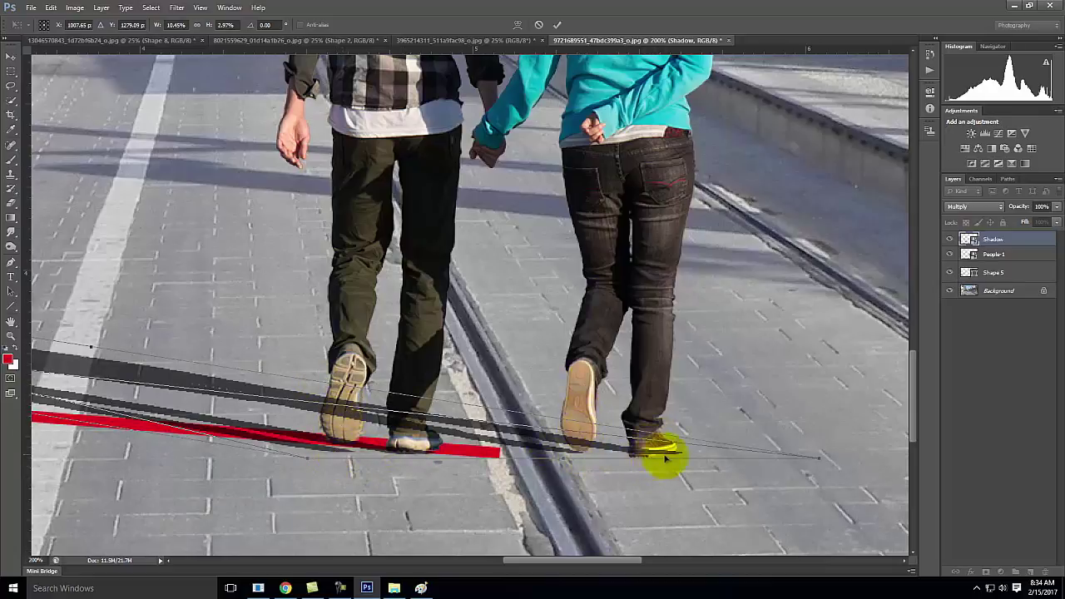
{"action": "left_click_drag", "start_coordinate": [821, 460], "coordinate": [806, 458]}
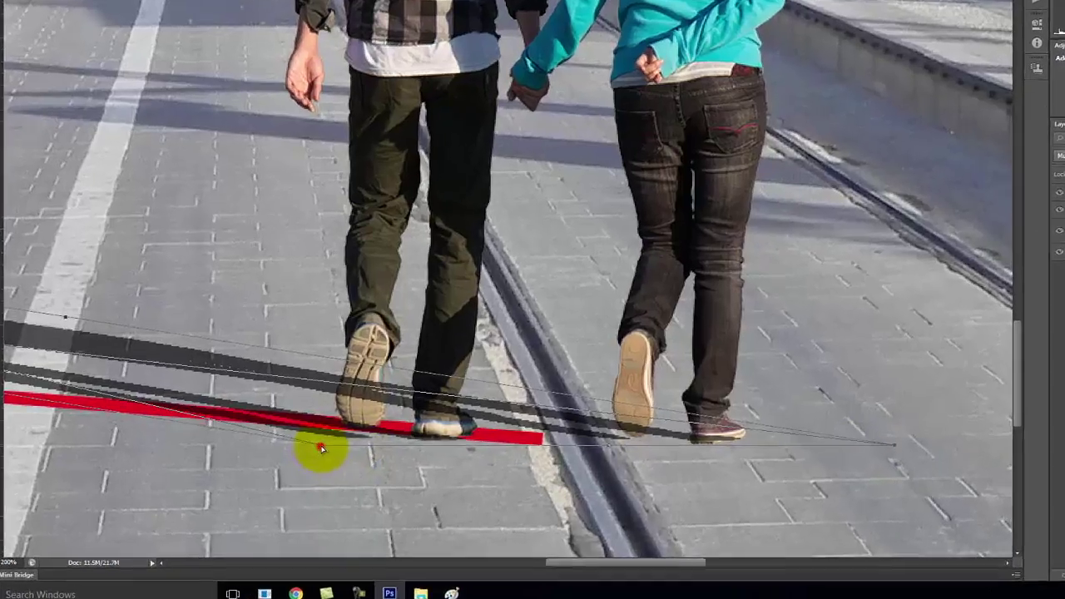
- Skew the shadow's far corners so the man's head shadow ends where the red light lines meet, and commit the transform
{"action": "key", "text": "ctrl+minus"}
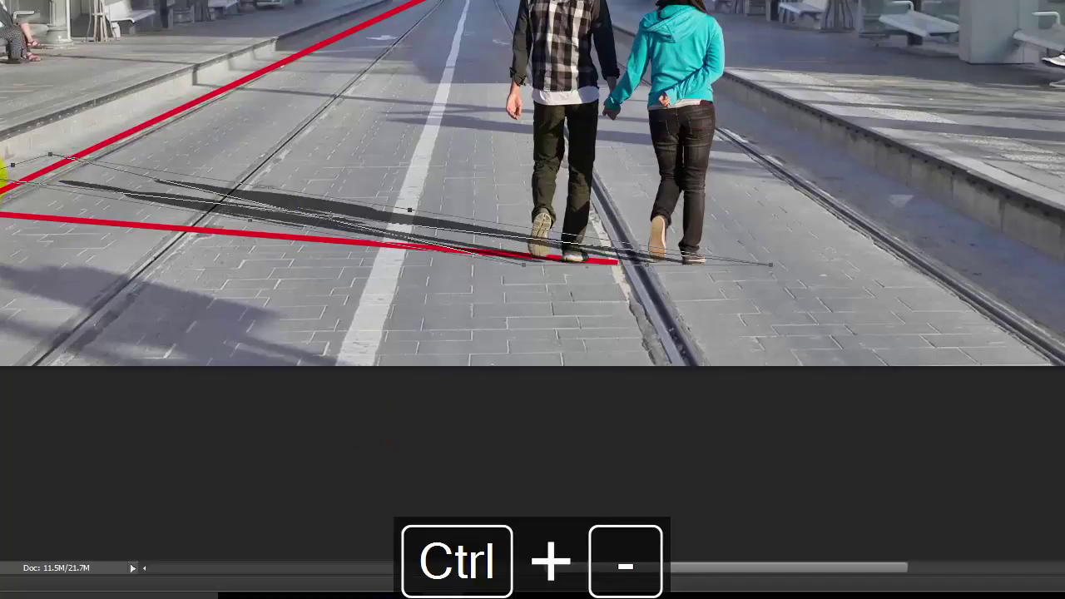
{"action": "left_click_drag", "start_coordinate": [3, 175], "coordinate": [2, 178]}
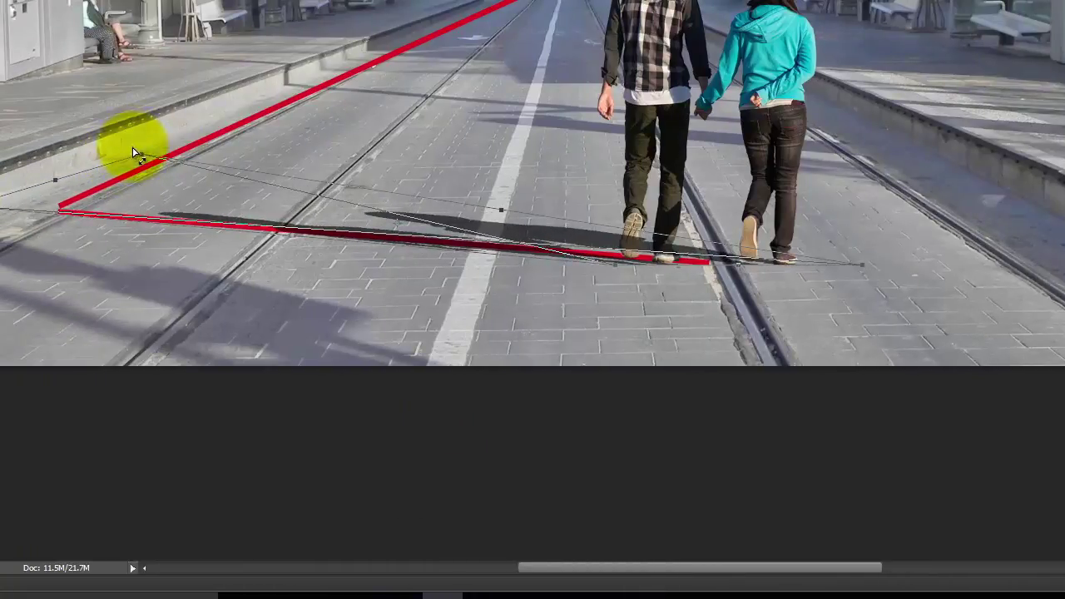
{"action": "left_click_drag", "start_coordinate": [141, 157], "coordinate": [57, 173]}
{"action": "key", "text": "space"}
{"action": "left_click_drag", "start_coordinate": [221, 190], "coordinate": [411, 197]}
{"action": "left_click_drag", "start_coordinate": [178, 227], "coordinate": [100, 222]}
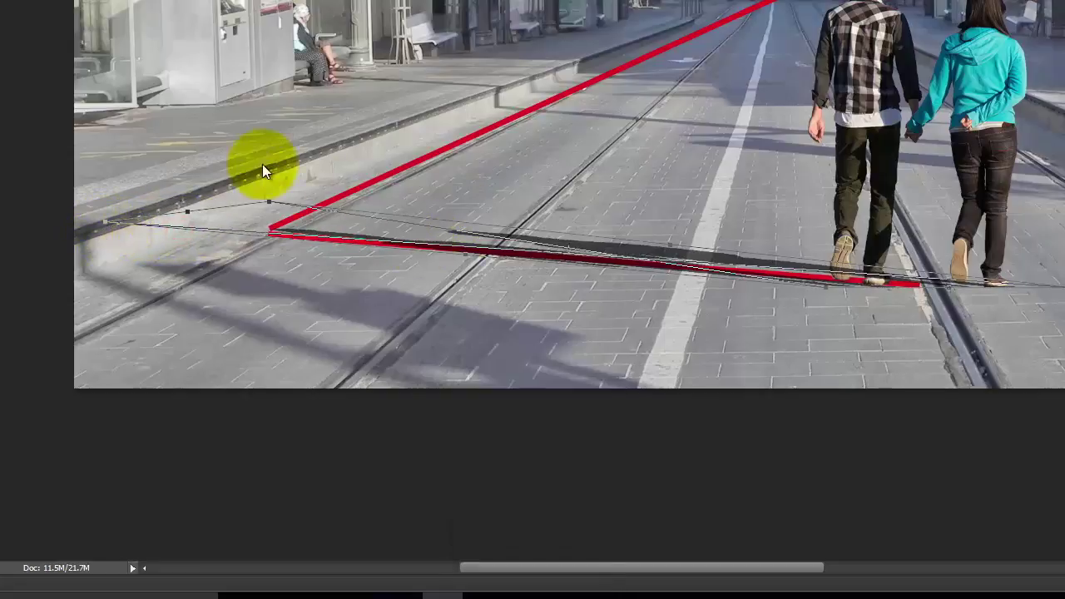
{"action": "left_click_drag", "start_coordinate": [272, 209], "coordinate": [228, 200]}
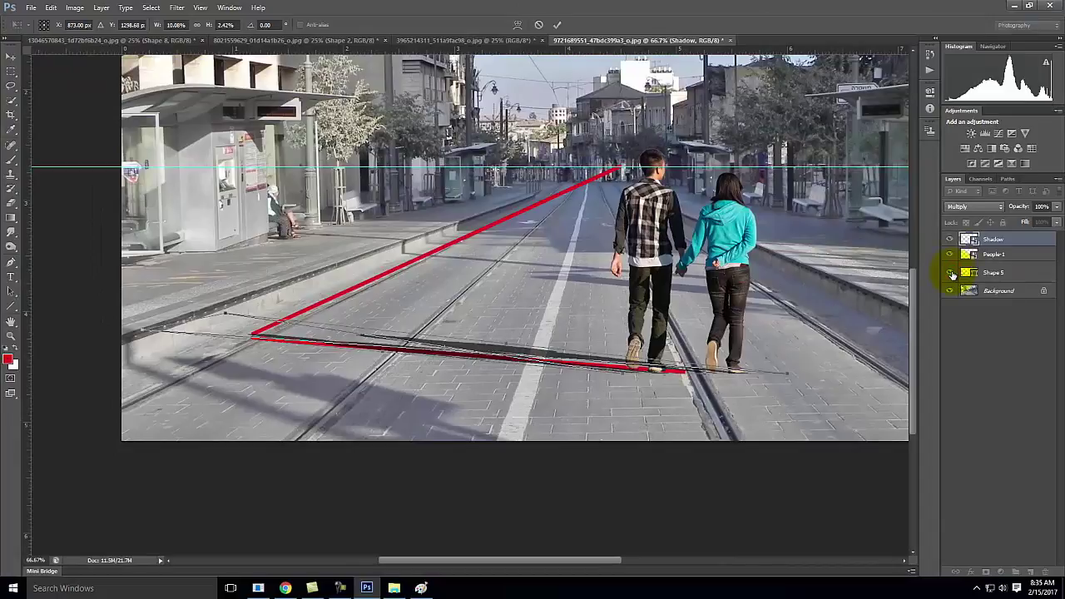
{"action": "left_click", "coordinate": [557, 27]}
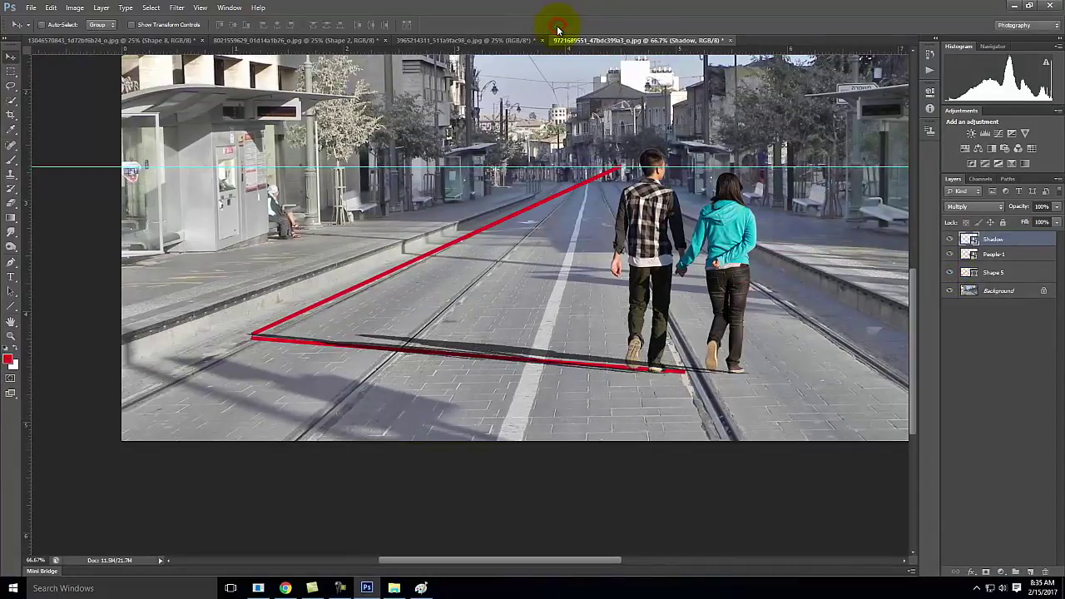
- Hide the Shape 5 light-direction lines and move the People-1 layer above the Shadow layer
{"action": "left_click", "coordinate": [951, 273]}
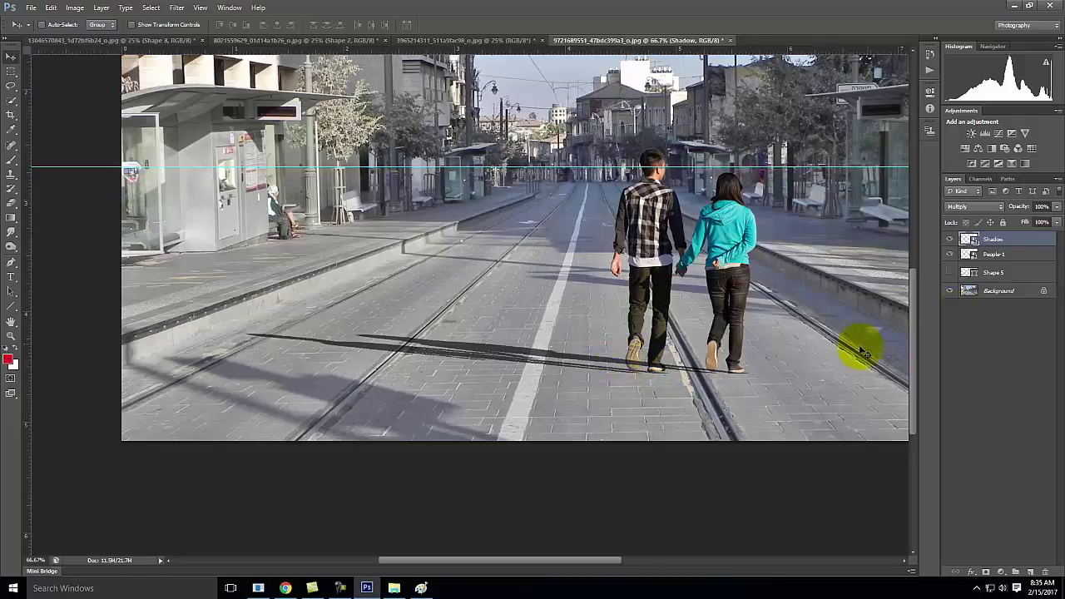
{"action": "left_click", "coordinate": [999, 255]}
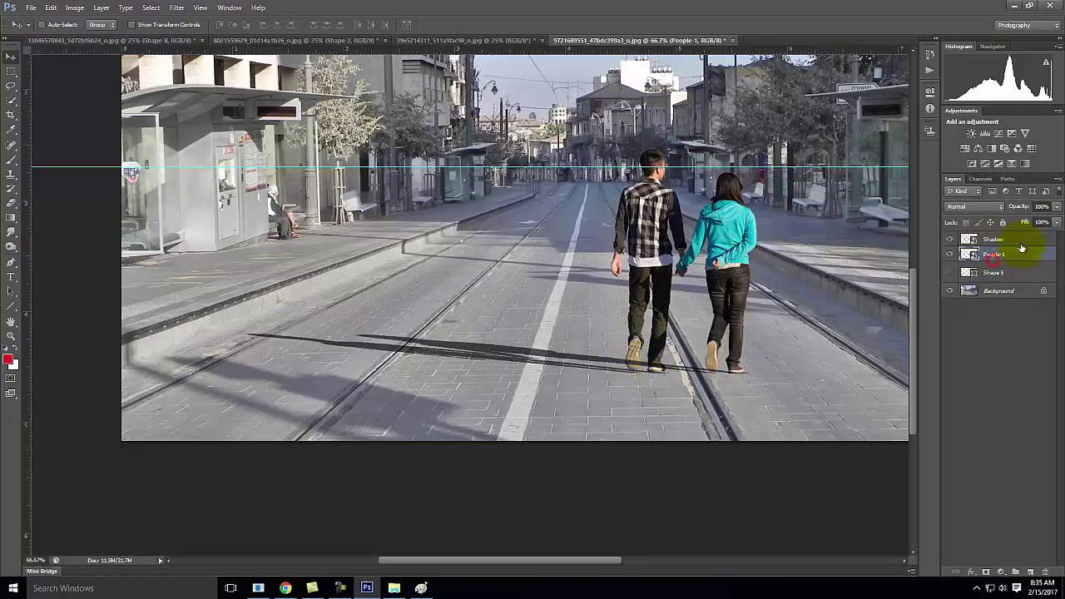
{"action": "left_click_drag", "start_coordinate": [998, 260], "coordinate": [992, 241]}
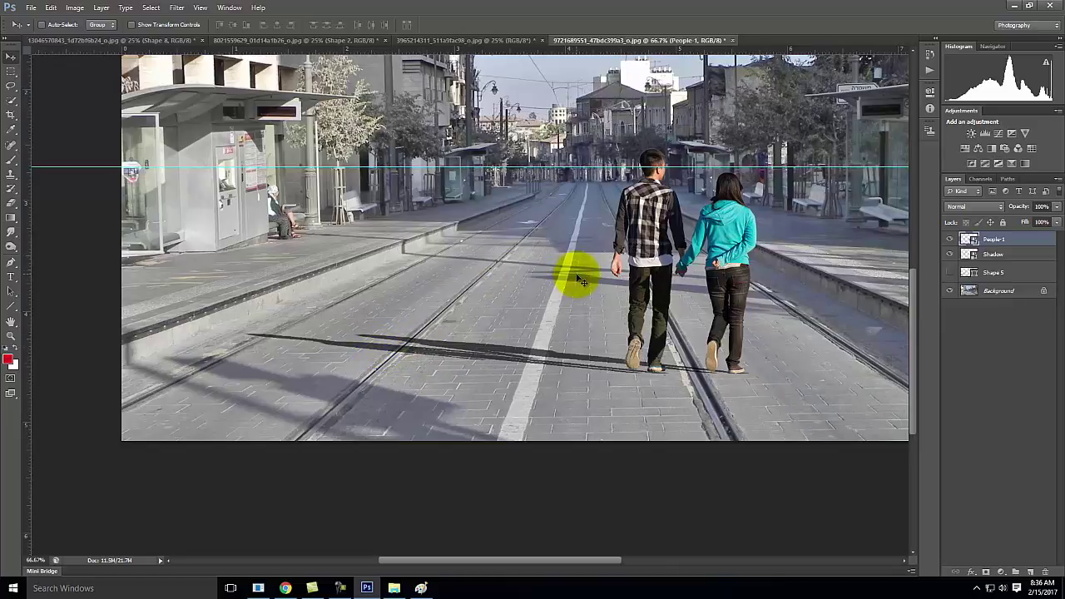
- Lower the Shadow layer's opacity to 45% to match the existing street shadows
{"action": "left_click", "coordinate": [1057, 208]}
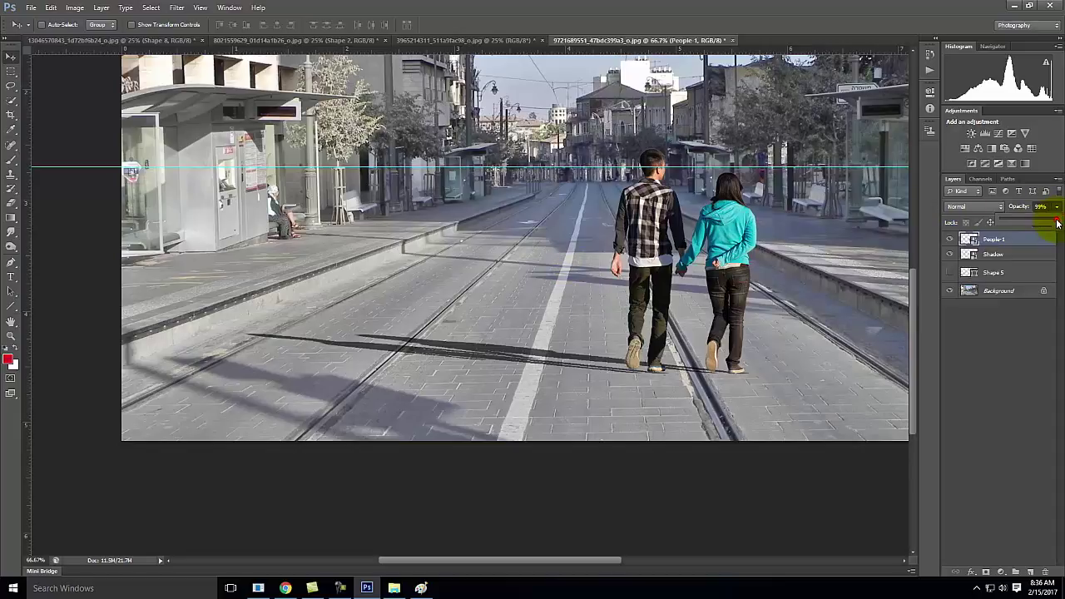
{"action": "left_click_drag", "start_coordinate": [1052, 220], "coordinate": [1056, 219]}
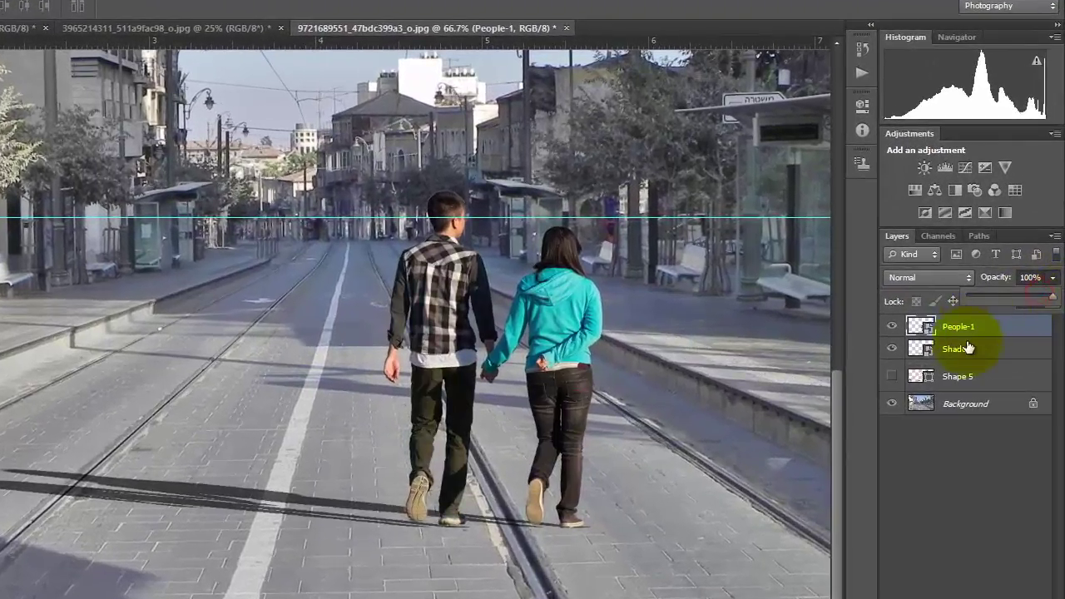
{"action": "left_click", "coordinate": [968, 348]}
{"action": "left_click", "coordinate": [1052, 279]}
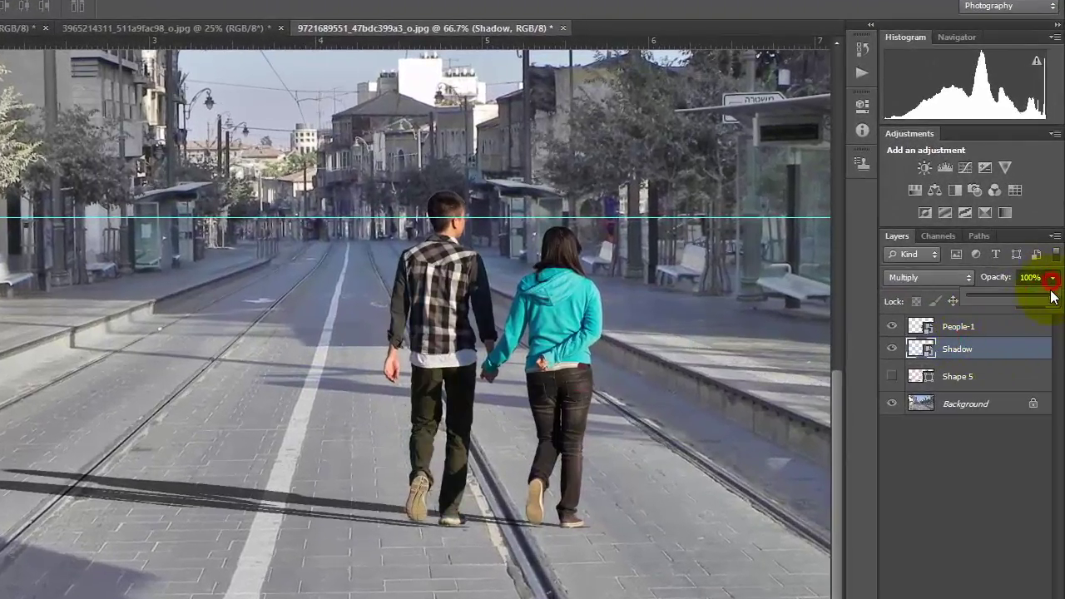
{"action": "left_click_drag", "start_coordinate": [1048, 305], "coordinate": [1047, 306]}
{"action": "left_click_drag", "start_coordinate": [1028, 304], "coordinate": [1028, 305]}
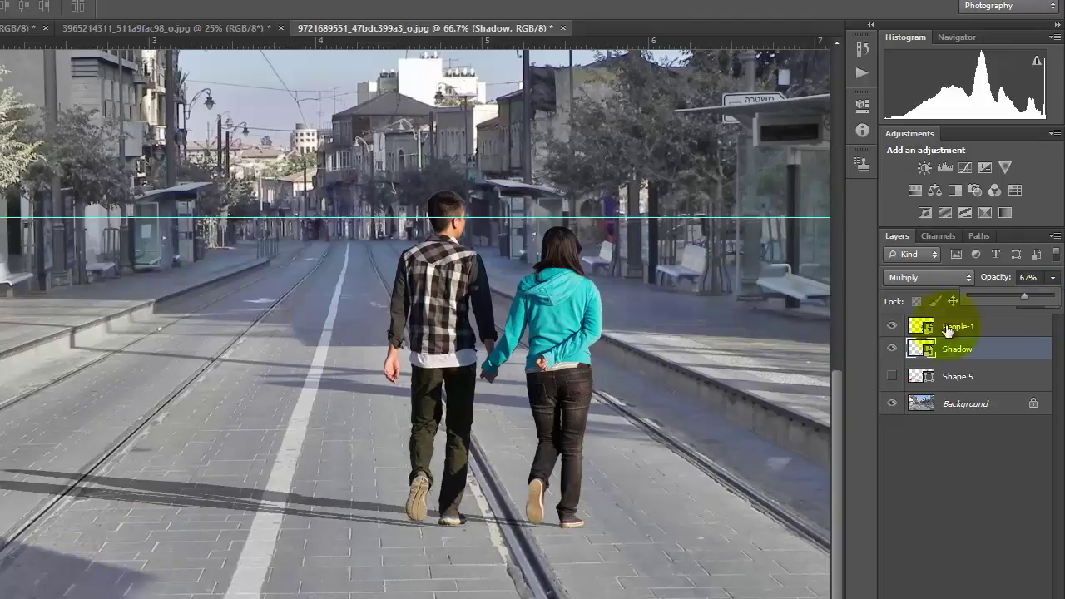
{"action": "left_click_drag", "start_coordinate": [1017, 299], "coordinate": [1007, 300]}
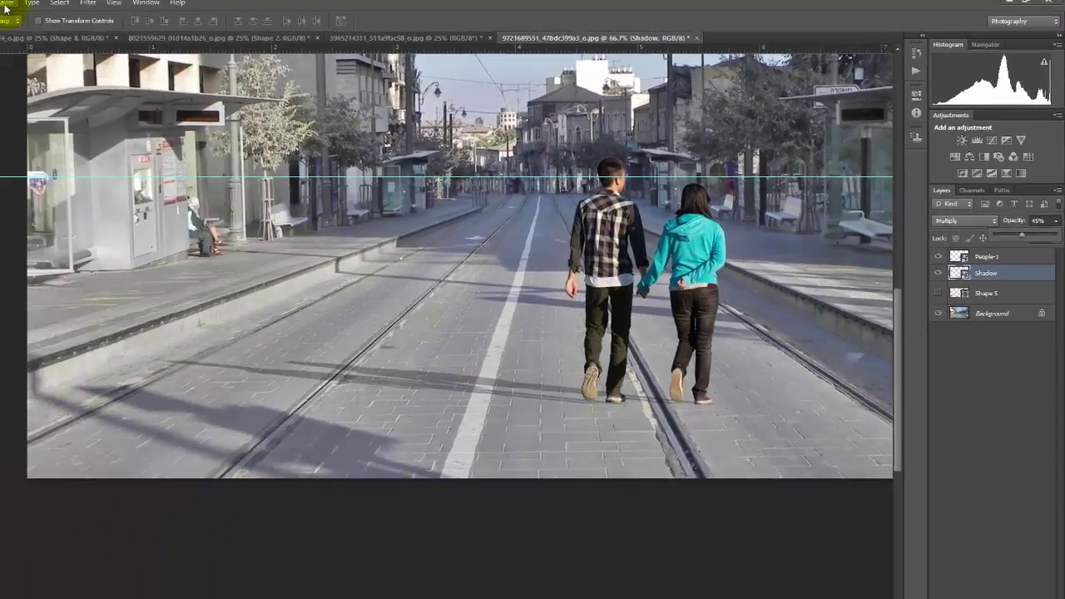
- Add a Color Balance adjustment layer clipped to the Shadow layer, with the midtones' Yellow-Blue value at +44
{"action": "left_click", "coordinate": [100, 8]}
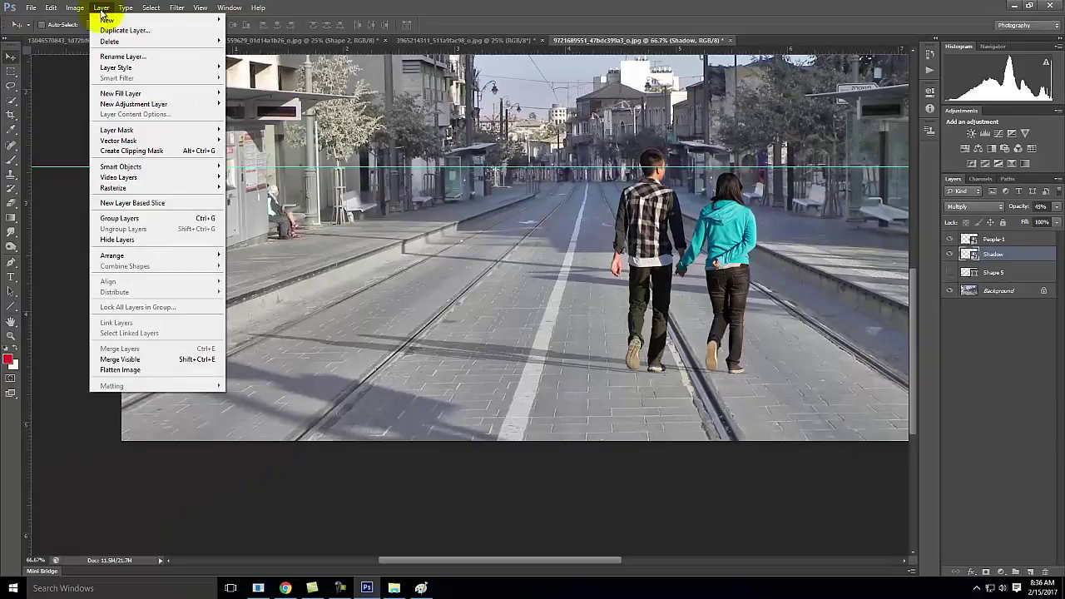
{"action": "mouse_move", "coordinate": [141, 104]}
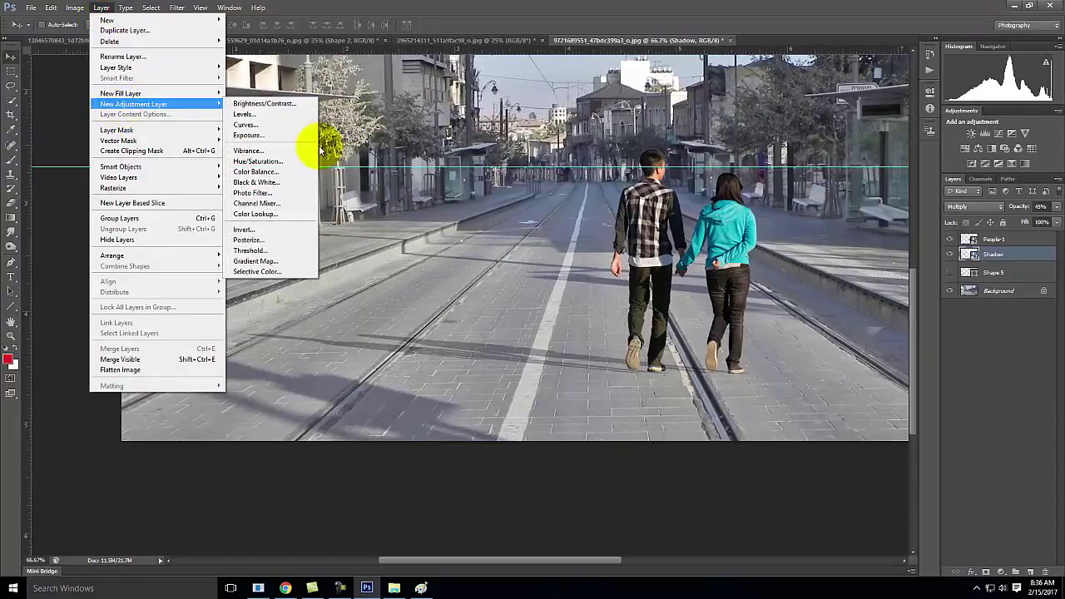
{"action": "left_click", "coordinate": [279, 170]}
{"action": "left_click", "coordinate": [583, 199]}
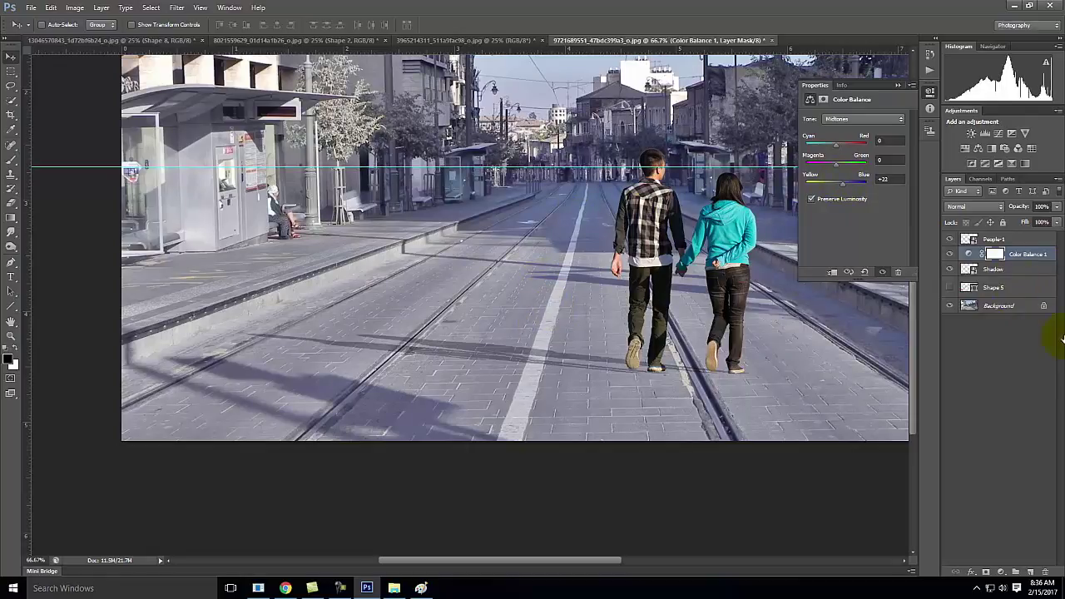
{"action": "left_click", "coordinate": [998, 272]}
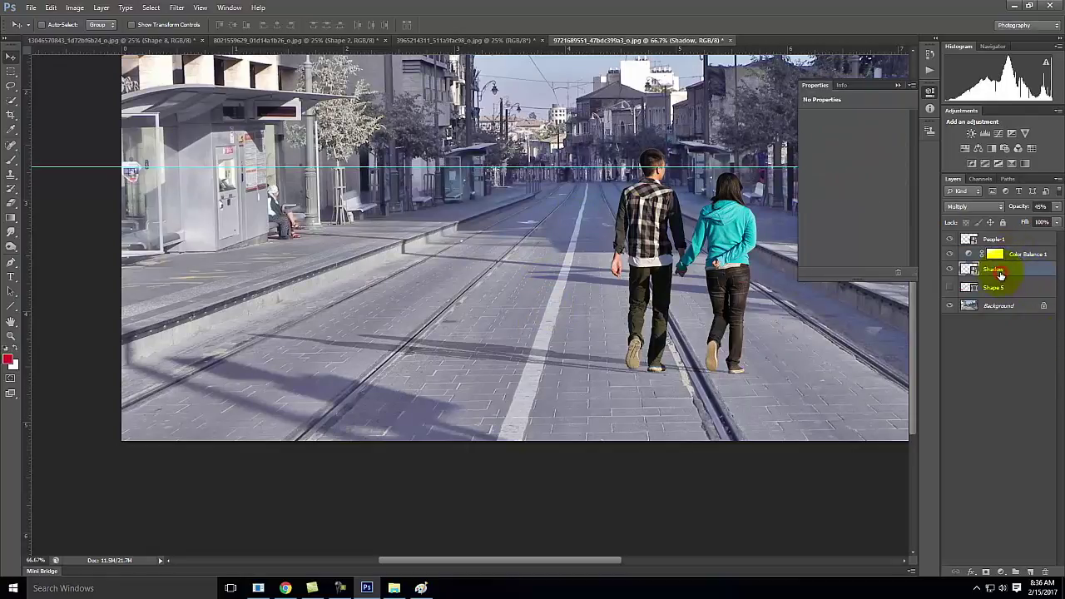
{"action": "left_click", "coordinate": [1036, 255]}
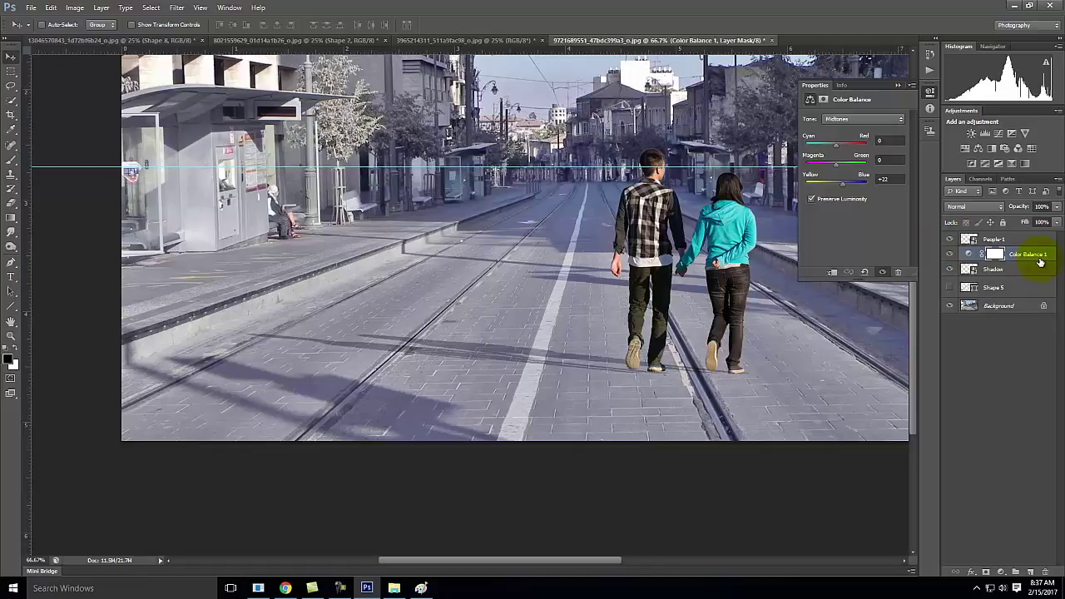
{"action": "key", "text": "ctrl+alt+g"}
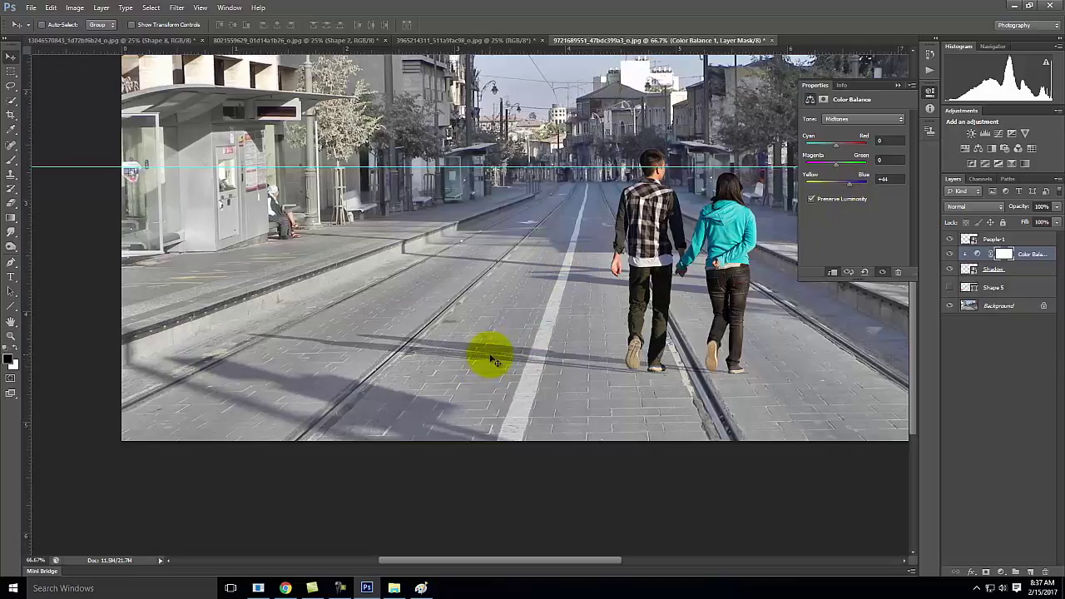
- Compare the shadow with and without the Color Balance tint and examine closely where it meets the couple's feet
{"action": "left_click", "coordinate": [950, 254]}
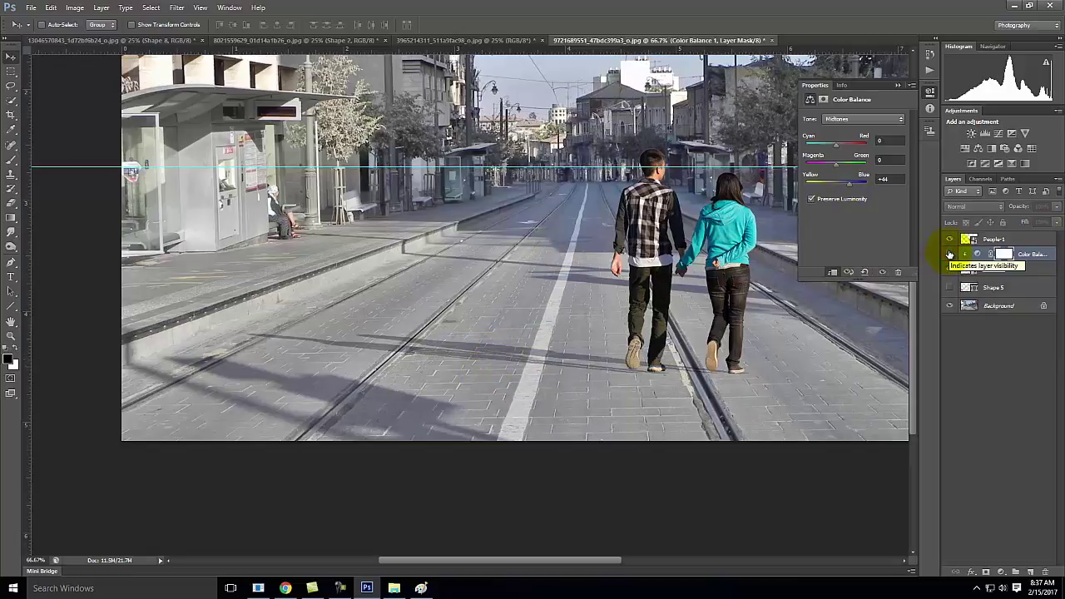
{"action": "left_click", "coordinate": [949, 254]}
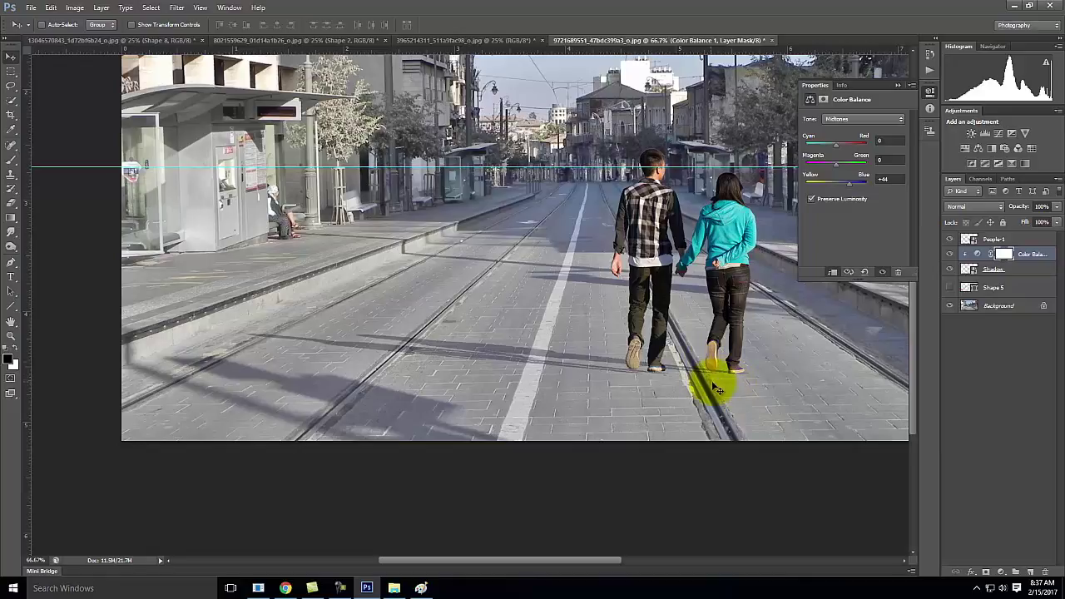
{"action": "key", "text": "ctrl+equal"}
{"action": "key", "text": "ctrl+equal"}
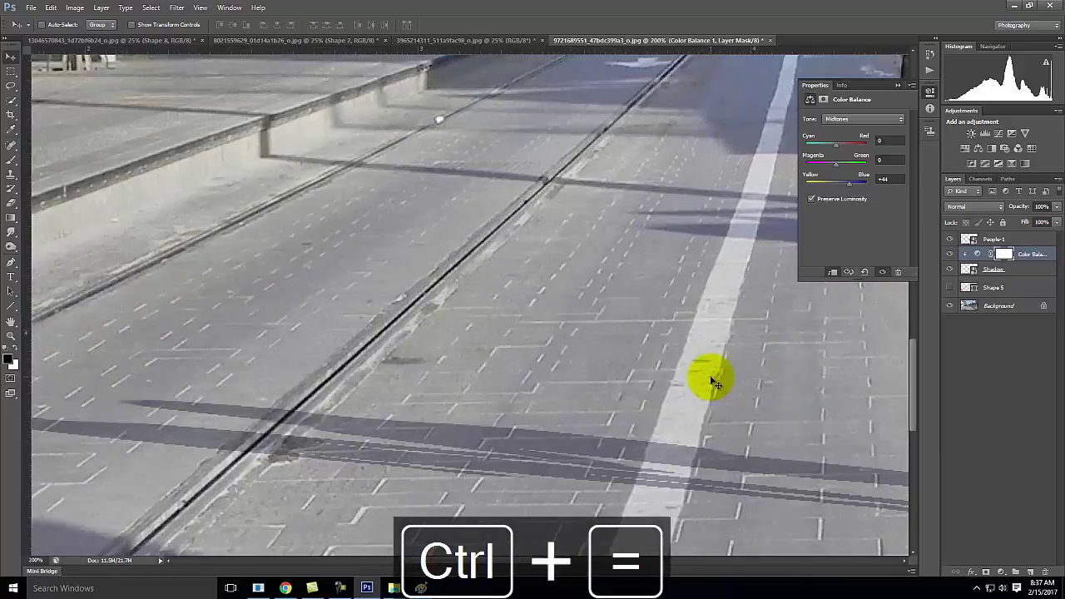
{"action": "key", "text": "space"}
{"action": "left_click_drag", "start_coordinate": [785, 362], "coordinate": [657, 400]}
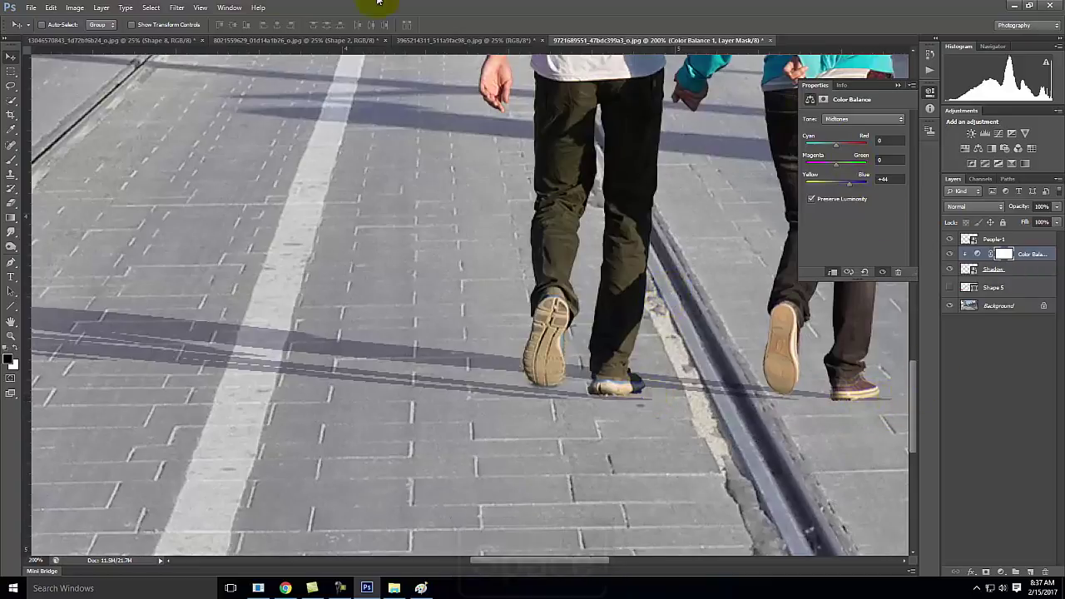
- Rasterize the Shadow layer and erase the stray shadow bits that extend past the couple's shoes
{"action": "left_click", "coordinate": [11, 202]}
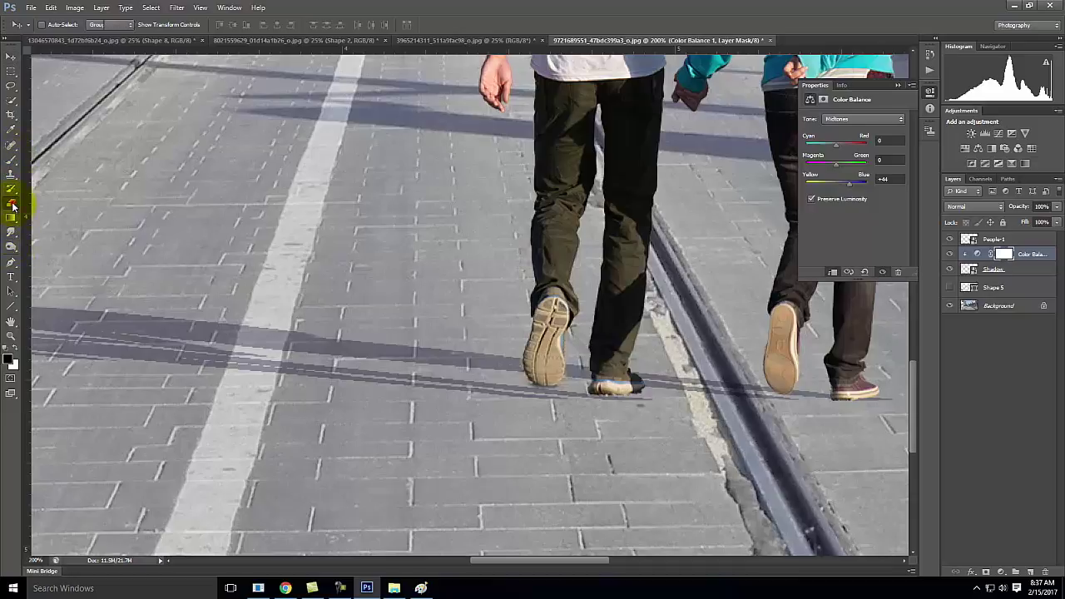
{"action": "key", "text": "space"}
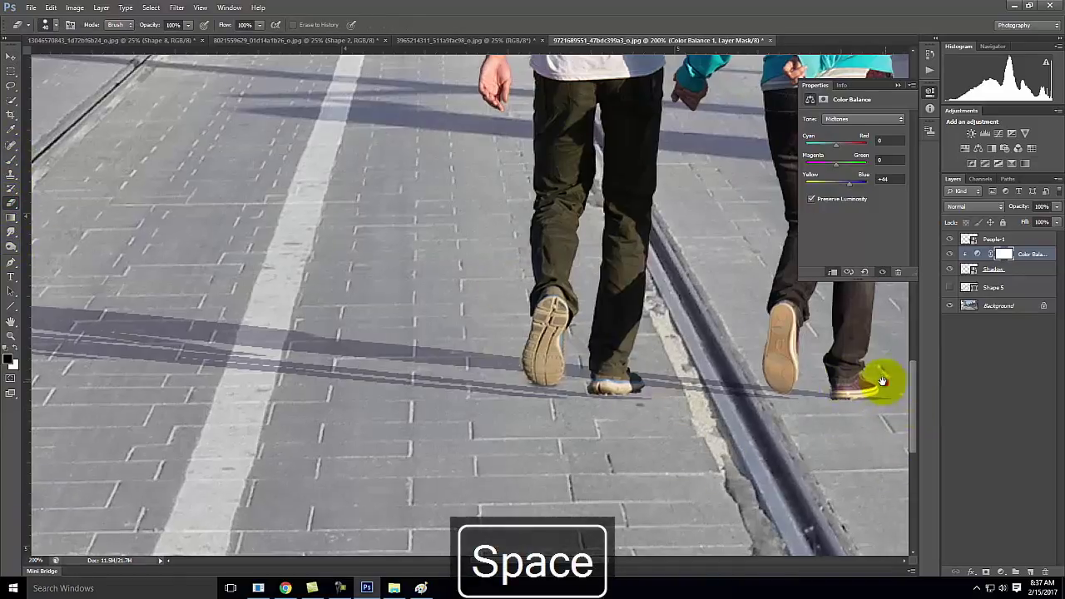
{"action": "left_click_drag", "start_coordinate": [885, 383], "coordinate": [772, 383]}
{"action": "left_click", "coordinate": [990, 270]}
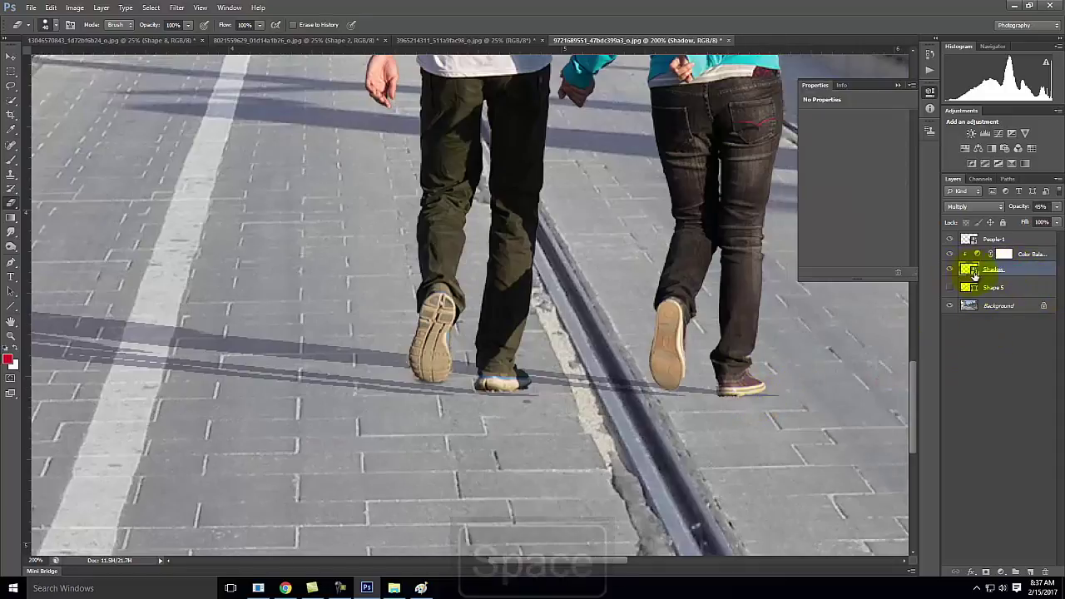
{"action": "right_click", "coordinate": [974, 274]}
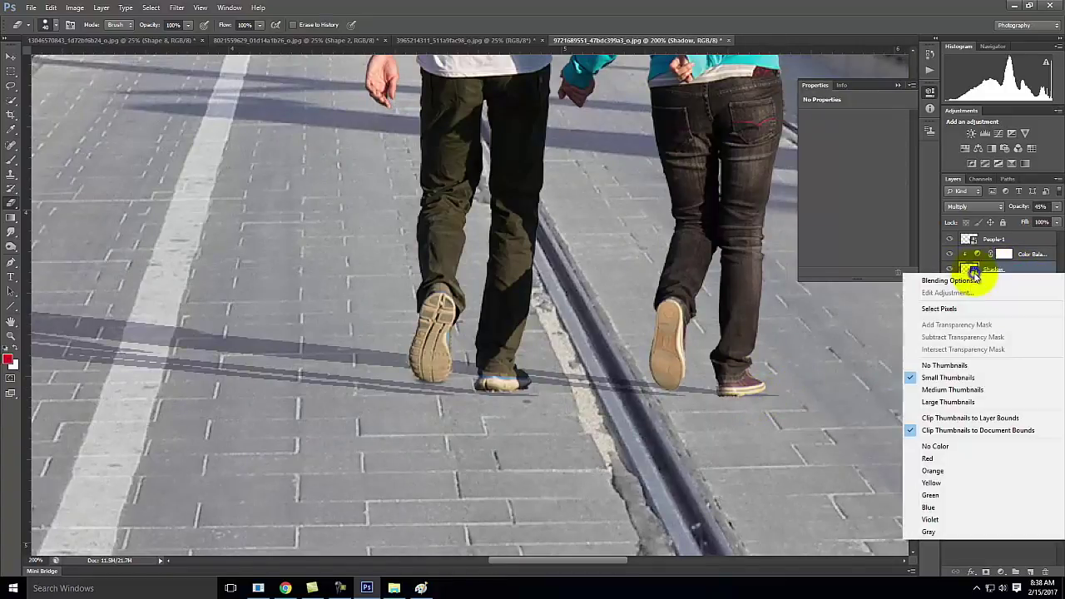
{"action": "right_click", "coordinate": [998, 271]}
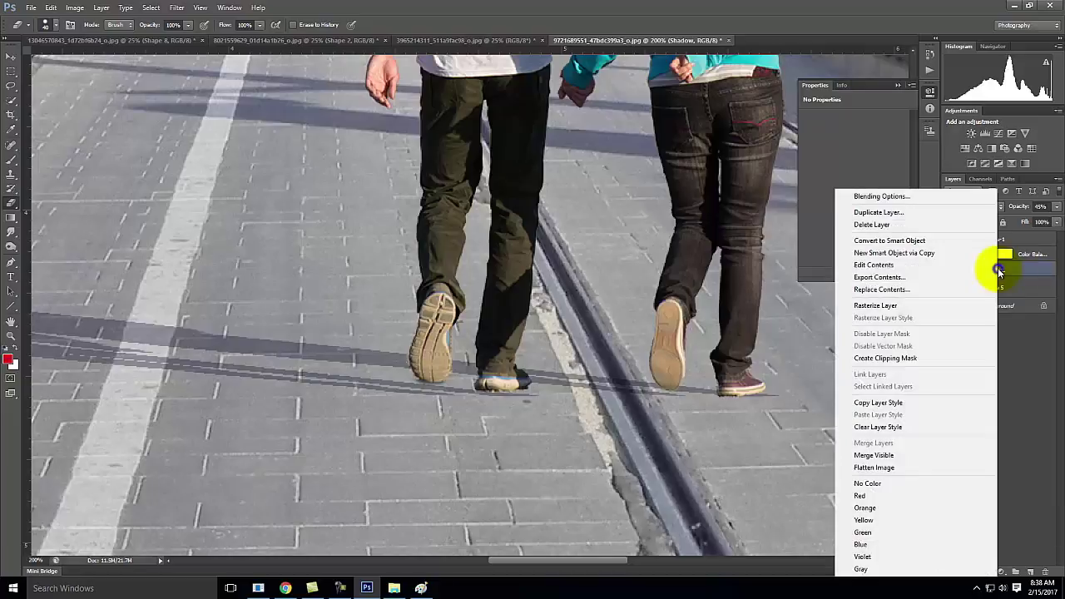
{"action": "left_click", "coordinate": [917, 303]}
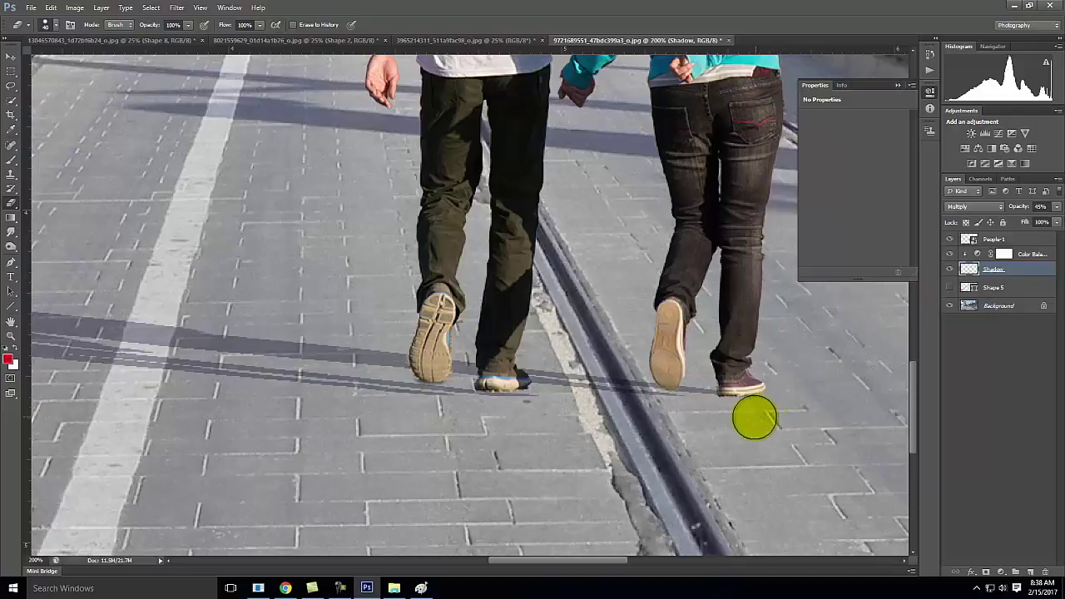
{"action": "left_click", "coordinate": [520, 418]}
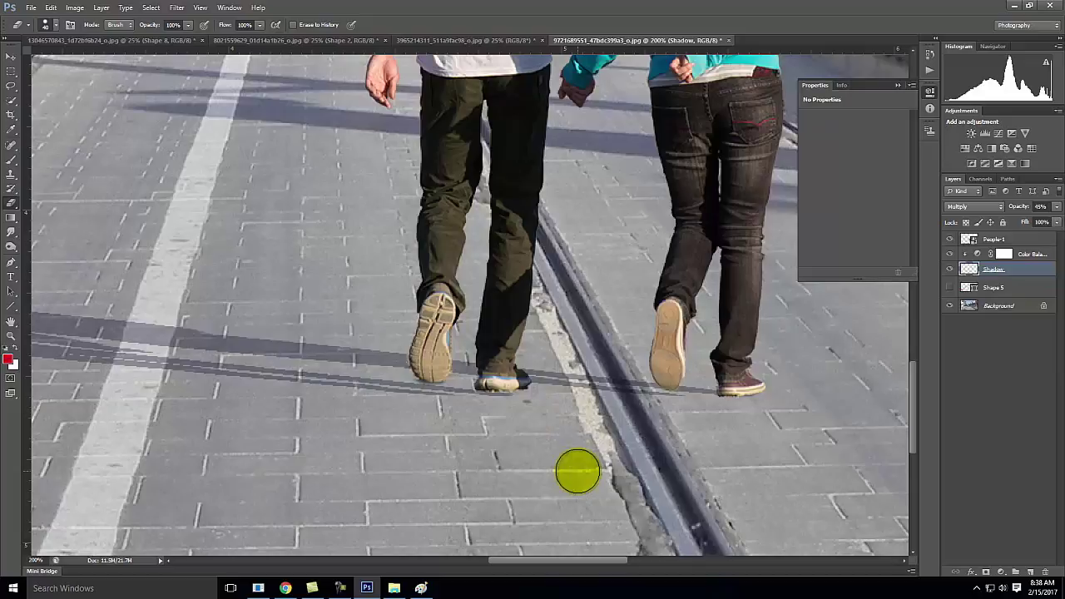
{"action": "key", "text": "ctrl+0"}
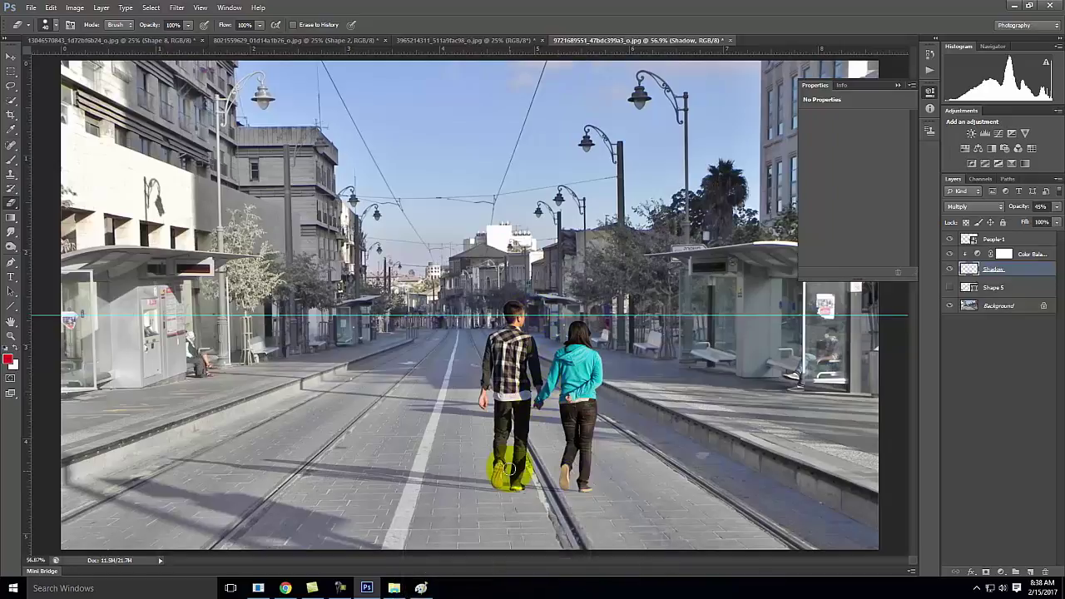
- Add a new layer named Dodge & Burn above People-1, in Overlay mode and filled with 50% gray
{"action": "left_click", "coordinate": [1002, 243]}
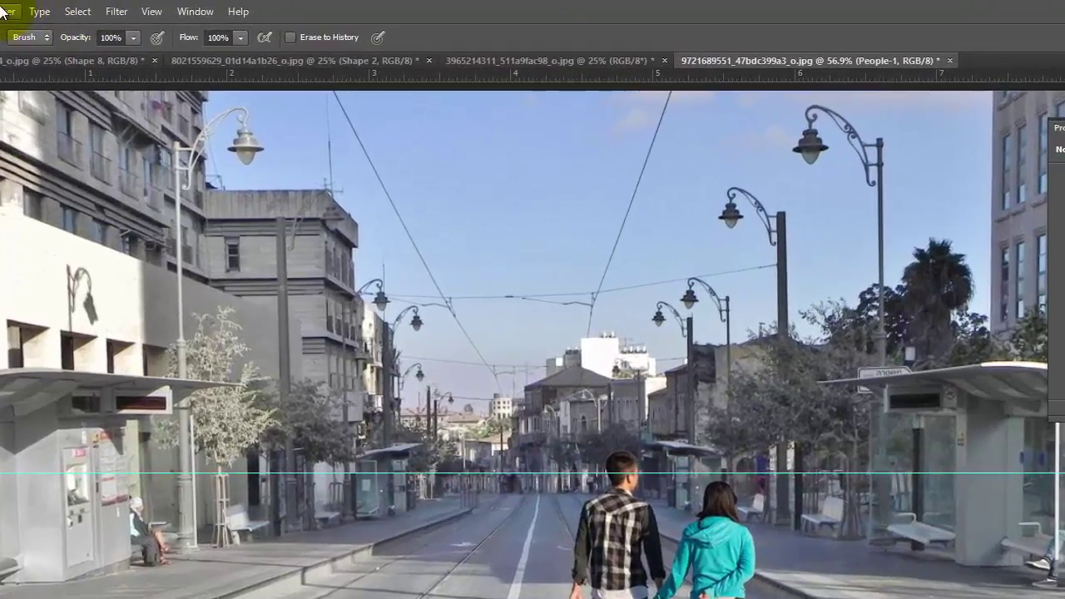
{"action": "left_click", "coordinate": [100, 7]}
{"action": "mouse_move", "coordinate": [12, 30]}
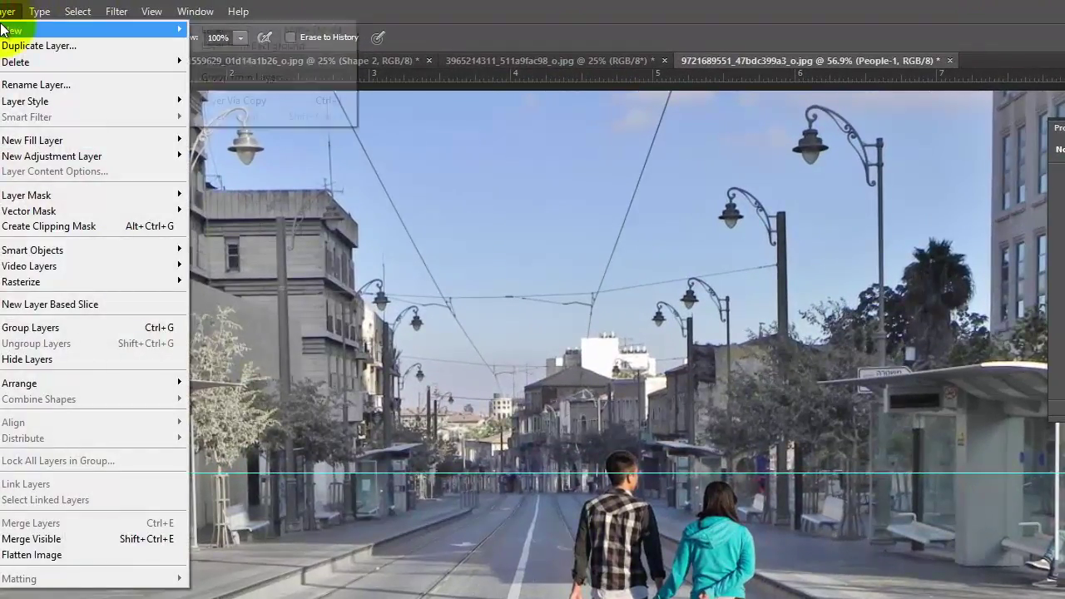
{"action": "left_click", "coordinate": [256, 34]}
{"action": "type", "text": "Dodge & Burn"}
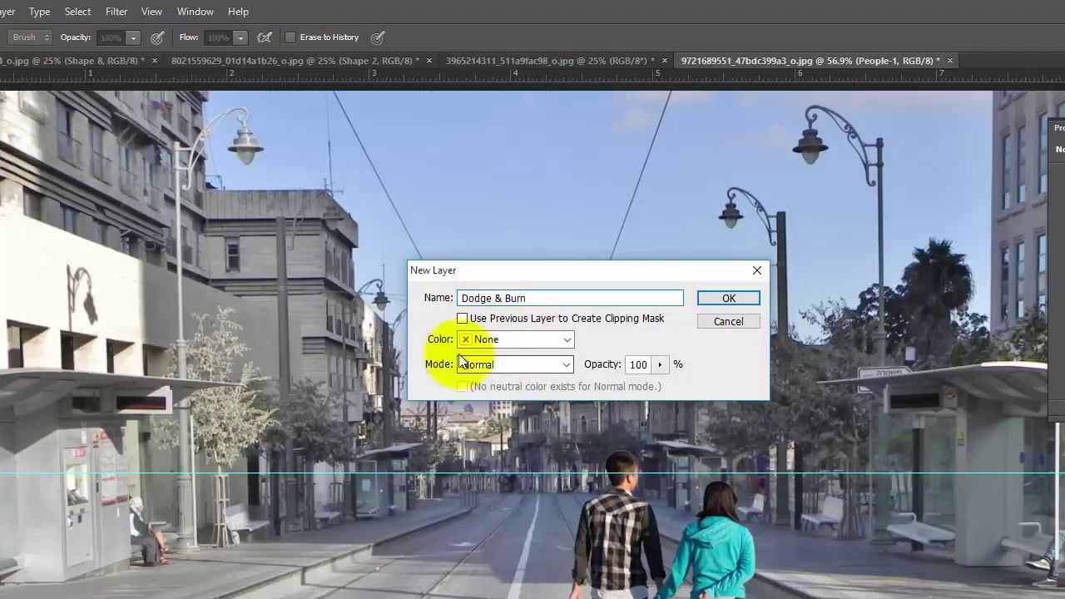
{"action": "left_click", "coordinate": [503, 363]}
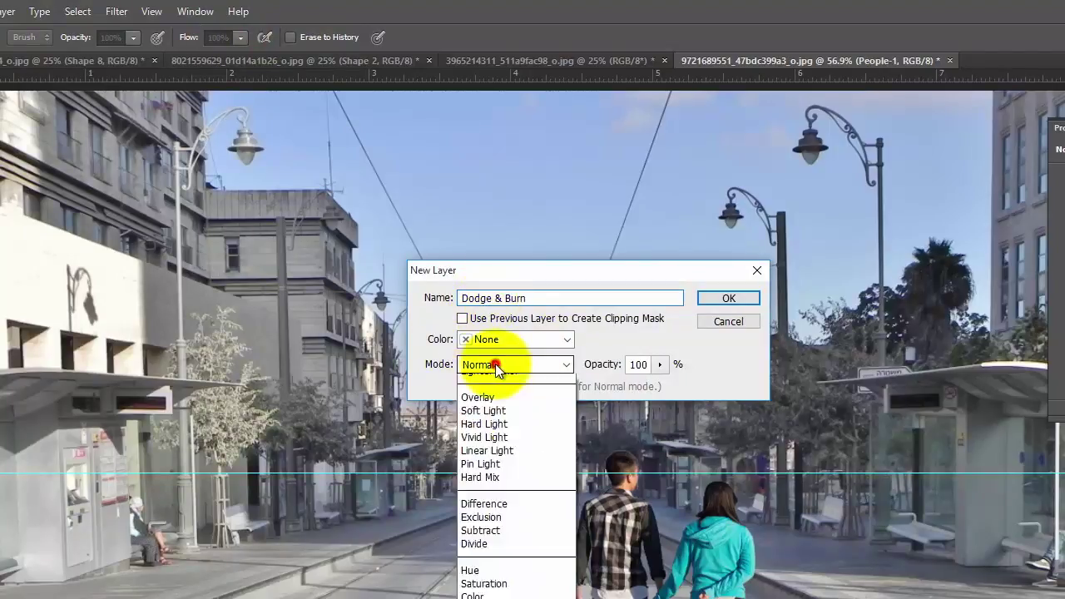
{"action": "left_click", "coordinate": [491, 581]}
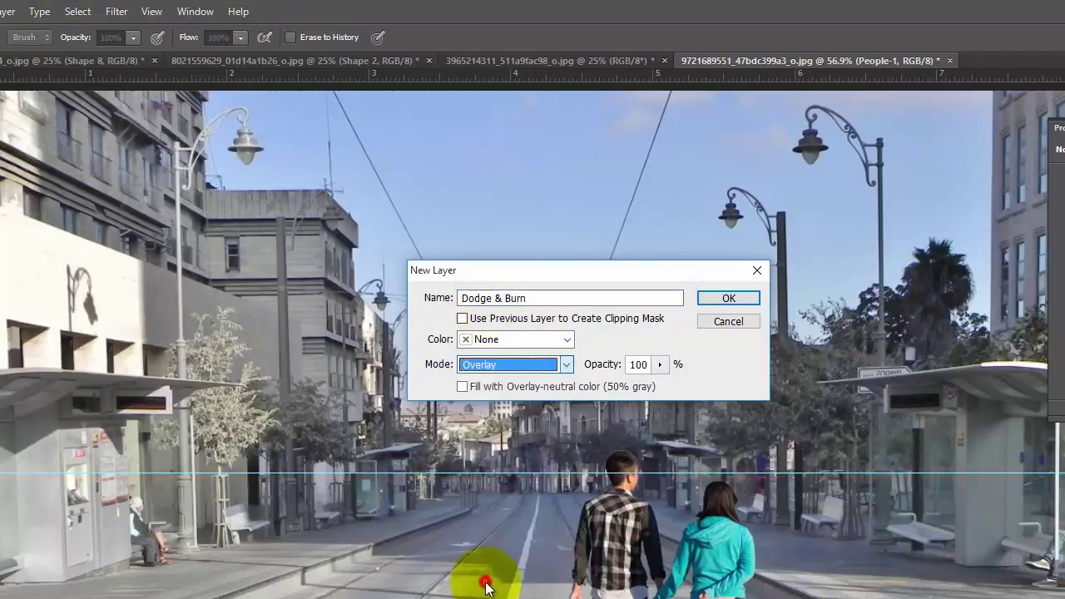
{"action": "left_click", "coordinate": [462, 387]}
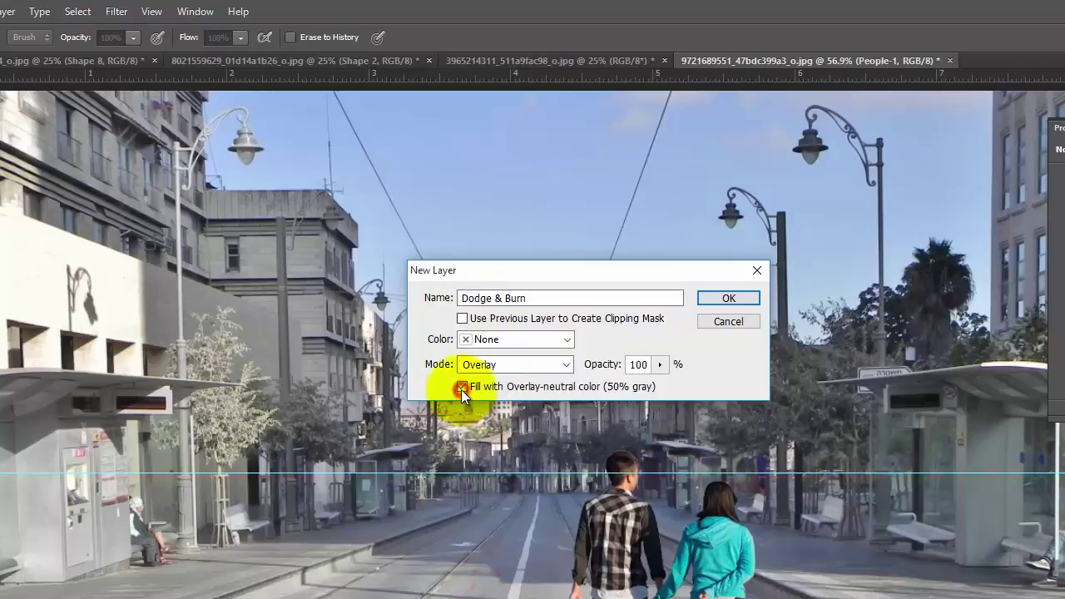
{"action": "left_click", "coordinate": [749, 298]}
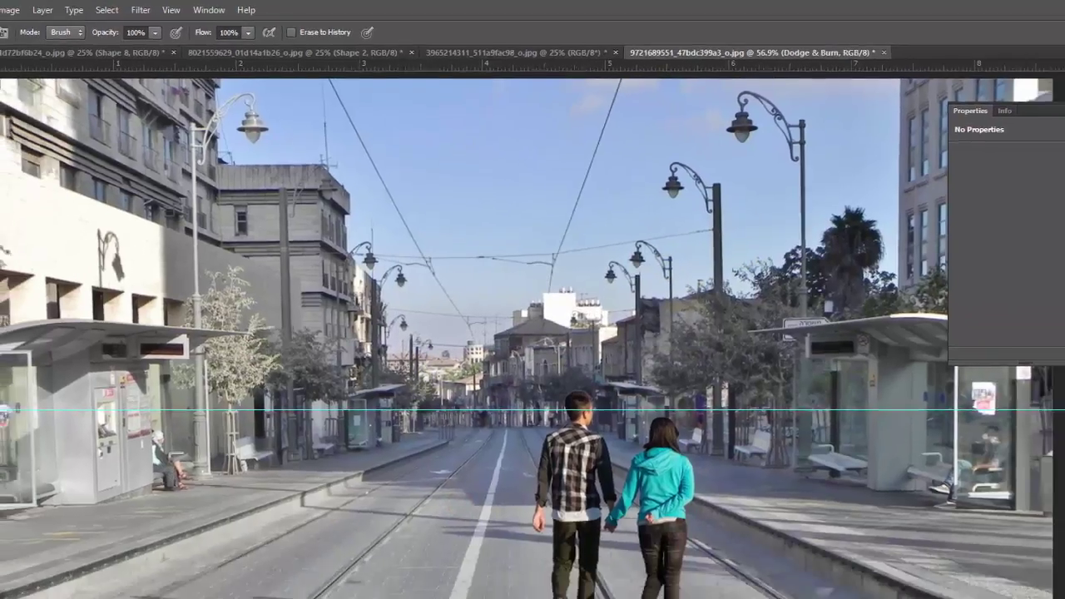
- Clip the Dodge & Burn layer to the People-1 layer
{"action": "left_click", "coordinate": [994, 254]}
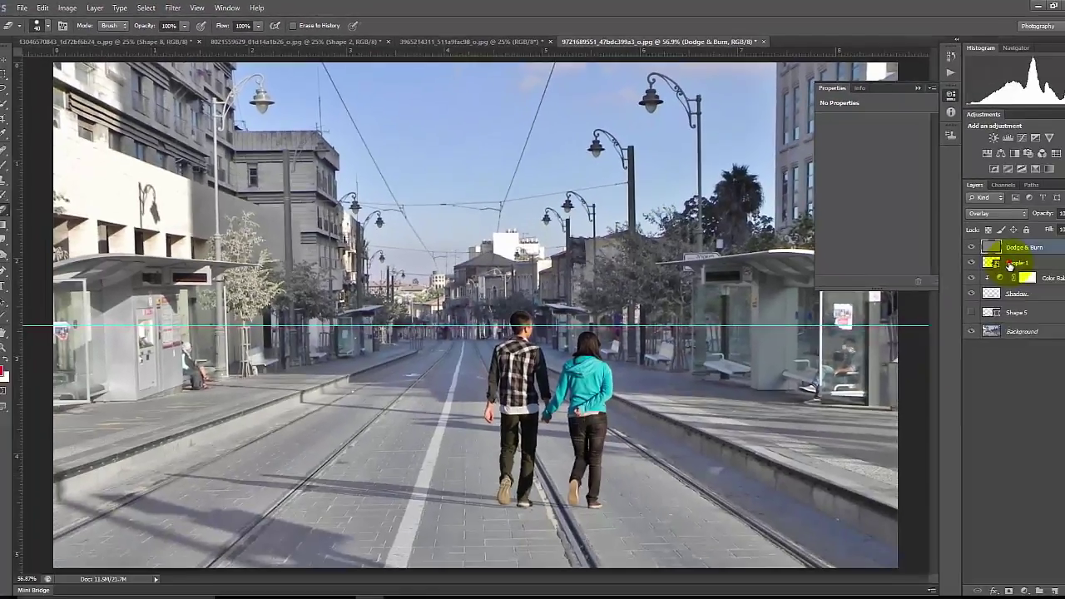
{"action": "left_click", "coordinate": [1001, 240]}
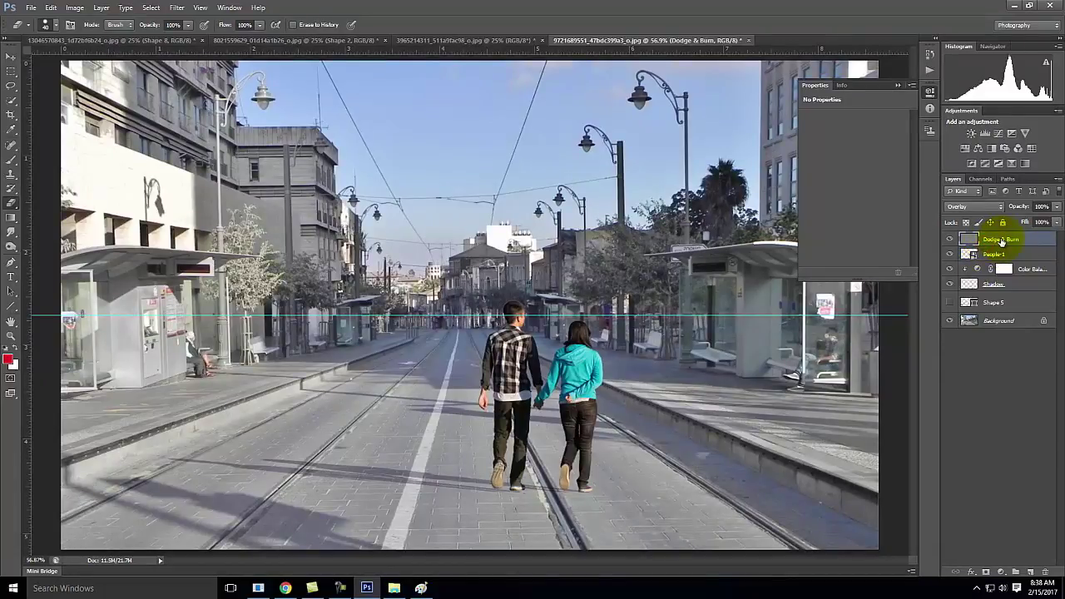
{"action": "key", "text": "ctrl+alt+g"}
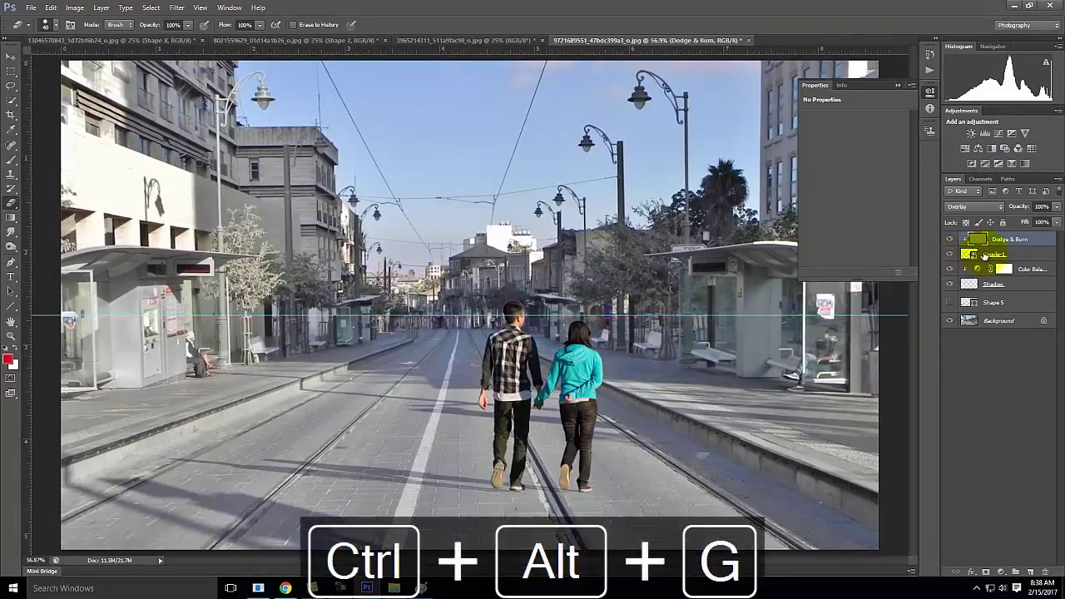
- Choose the Burn tool and shrink its brush for shading the couple on the Dodge & Burn layer
{"action": "left_click", "coordinate": [12, 249]}
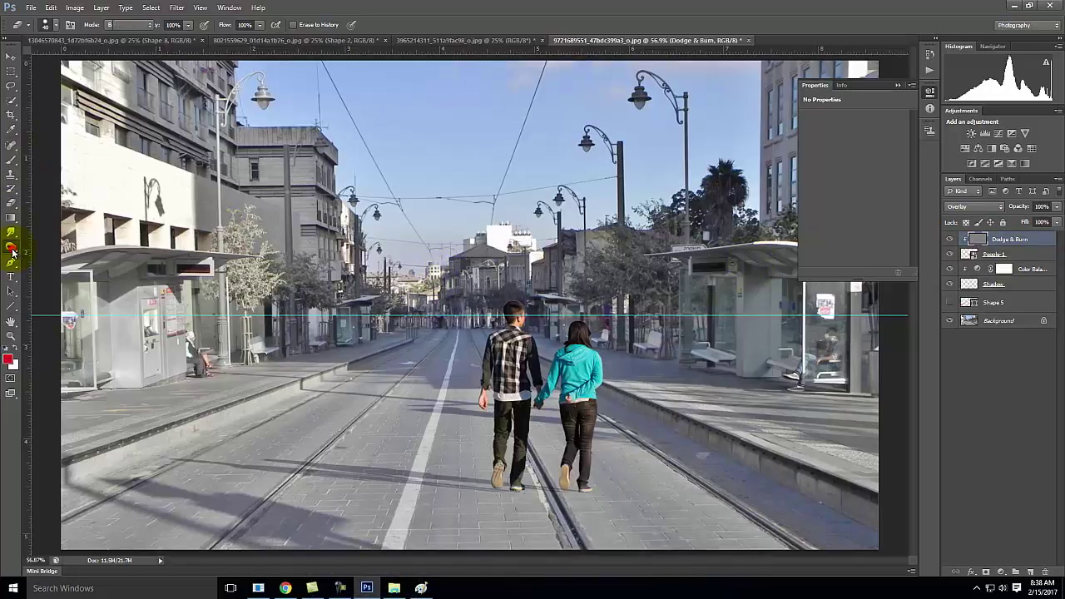
{"action": "left_click", "coordinate": [12, 251]}
{"action": "left_click", "coordinate": [46, 259]}
{"action": "key", "text": "bracketleft"}
{"action": "key", "text": "bracketleft"}
{"action": "key", "text": "bracketleft"}
{"action": "key", "text": "bracketleft"}
{"action": "key", "text": "bracketleft"}
{"action": "key", "text": "bracketleft"}
{"action": "key", "text": "bracketleft"}
{"action": "key", "text": "bracketleft"}
{"action": "key", "text": "bracketleft"}
{"action": "key", "text": "bracketleft"}
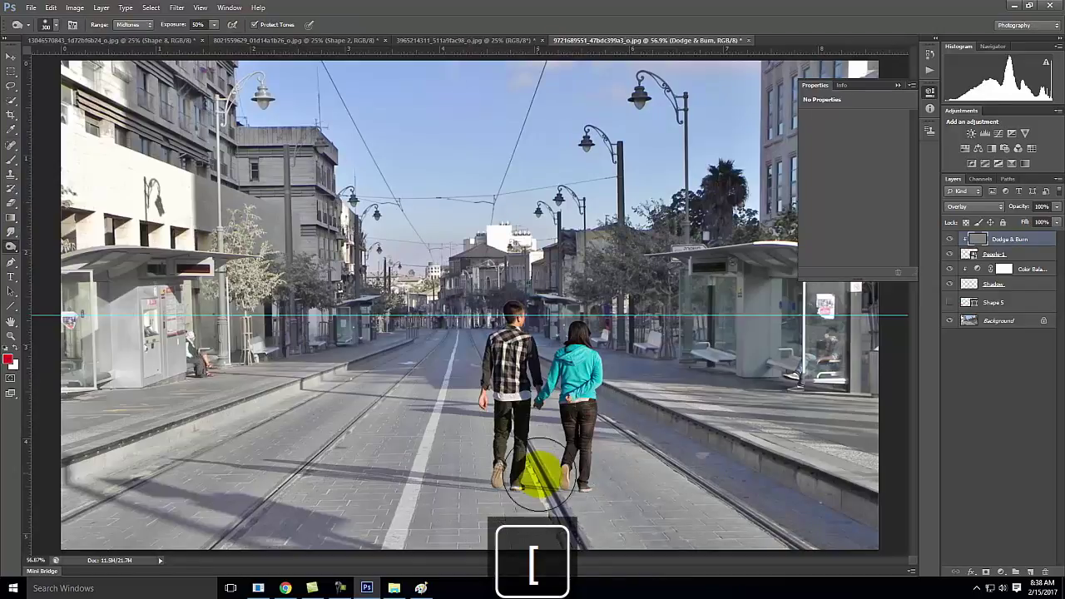
- Burn the midtones of the man's trouser legs and shoes on the Dodge & Burn layer with a smaller brush at 50% exposure
{"action": "key", "text": "ctrl+equal"}
{"action": "key", "text": "ctrl+equal"}
{"action": "key", "text": "ctrl+equal"}
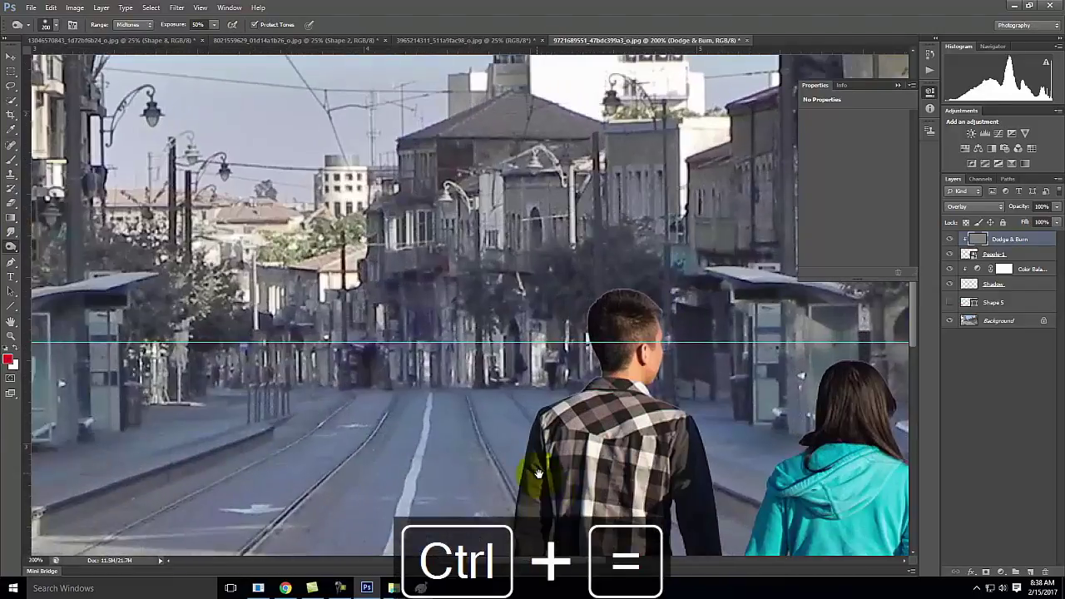
{"action": "key", "text": "space"}
{"action": "left_click_drag", "start_coordinate": [506, 444], "coordinate": [419, 195]}
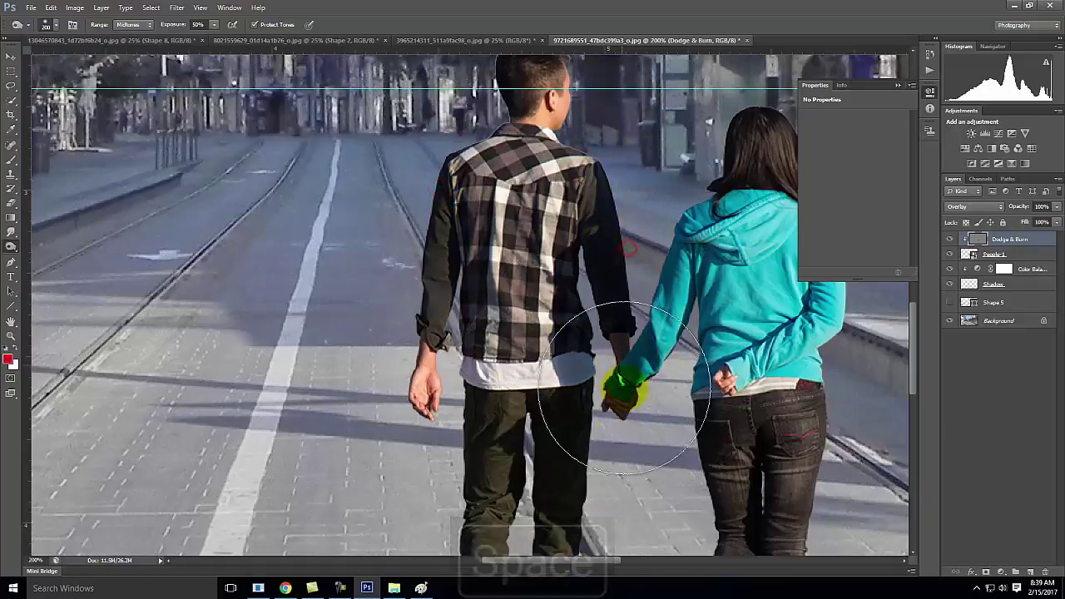
{"action": "left_click_drag", "start_coordinate": [614, 439], "coordinate": [649, 251]}
{"action": "scroll", "coordinate": [647, 251], "scroll_direction": "down", "scroll_amount": 5}
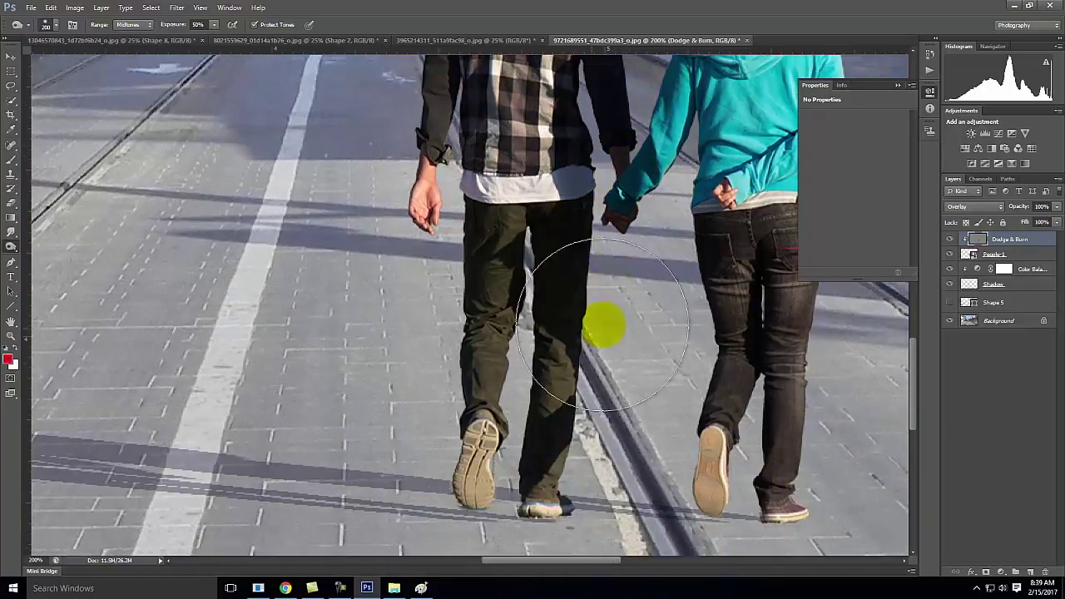
{"action": "left_click", "coordinate": [616, 279]}
{"action": "key", "text": "bracketleft"}
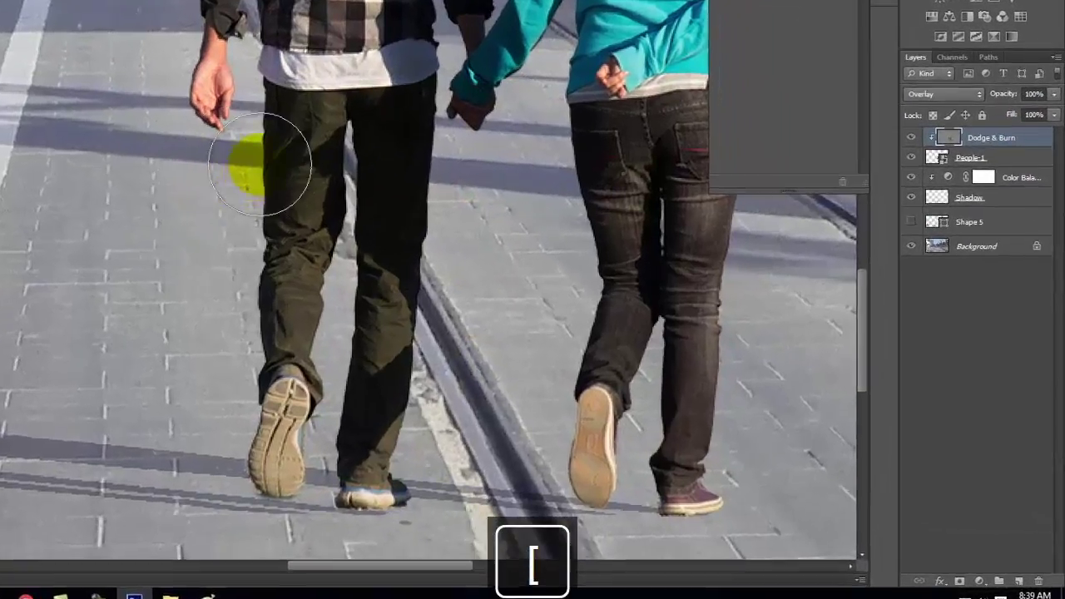
{"action": "left_click_drag", "start_coordinate": [389, 247], "coordinate": [385, 506]}
{"action": "left_click", "coordinate": [141, 385]}
- Burn the midtones along the woman's trouser legs and shoes on the Dodge & Burn layer
{"action": "left_click", "coordinate": [526, 266]}
{"action": "left_click", "coordinate": [507, 369]}
{"action": "left_click", "coordinate": [475, 475]}
{"action": "left_click", "coordinate": [516, 214]}
{"action": "left_click", "coordinate": [536, 112]}
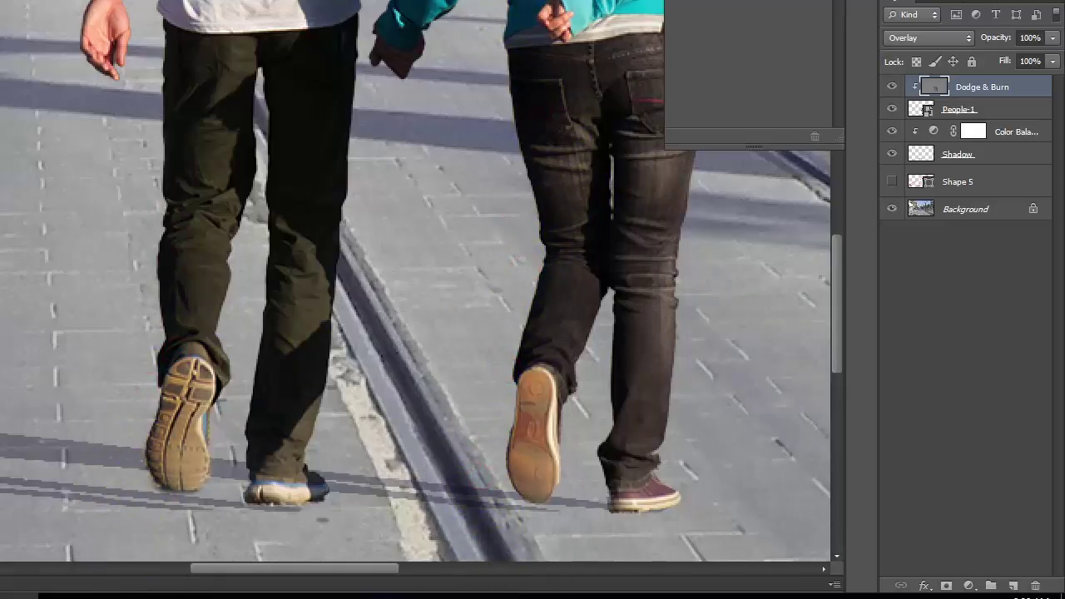
{"action": "key", "text": "ctrl+minus"}
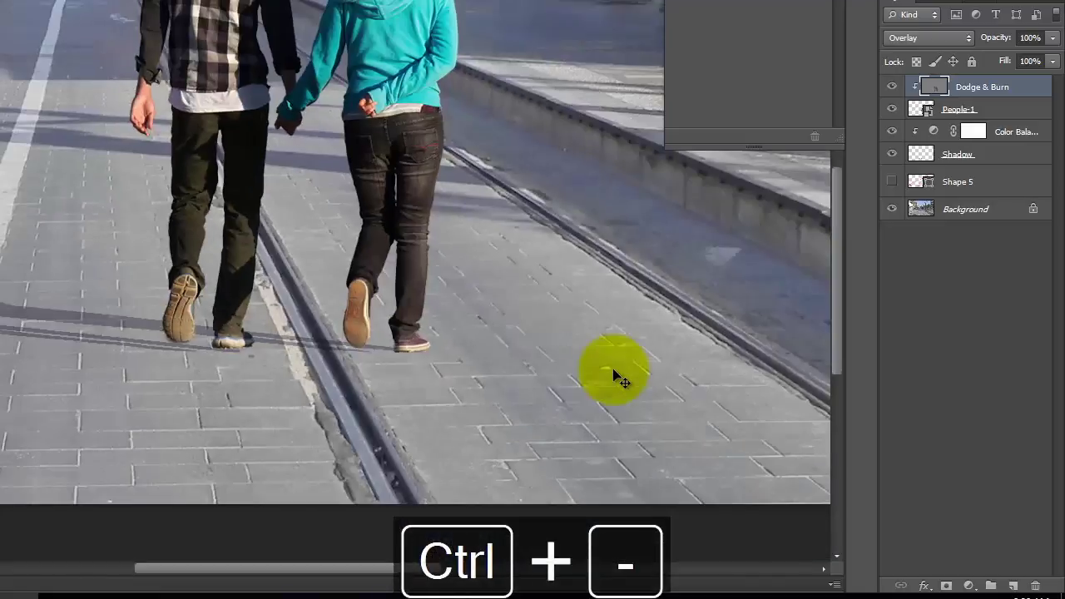
{"action": "key", "text": "ctrl+0"}
{"action": "mouse_move", "coordinate": [299, 333]}
{"action": "left_mouse_down"}
{"action": "mouse_move", "coordinate": [341, 308]}
{"action": "mouse_move", "coordinate": [333, 315]}
{"action": "left_mouse_up"}
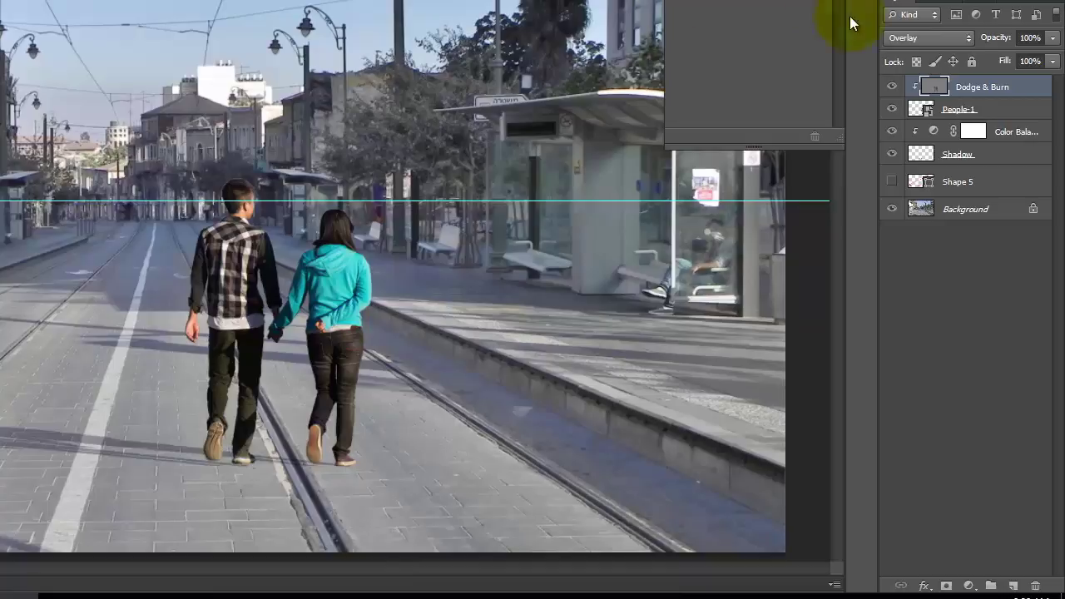
- Add a Hue/Saturation adjustment layer clipped to the People-1 layer and set its saturation to -32
{"action": "left_click", "coordinate": [1001, 109]}
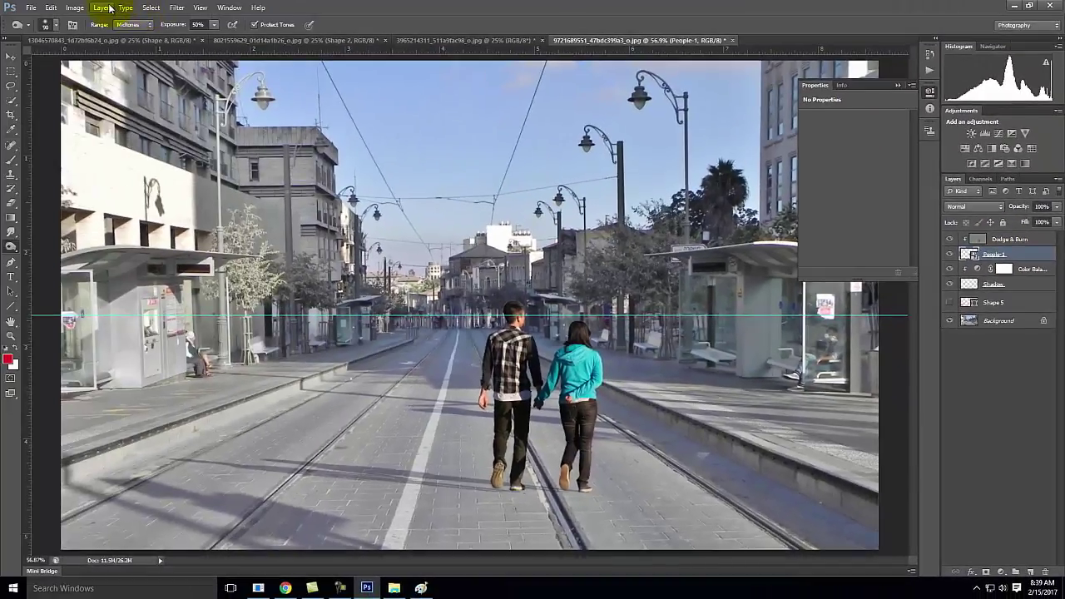
{"action": "left_click", "coordinate": [108, 8]}
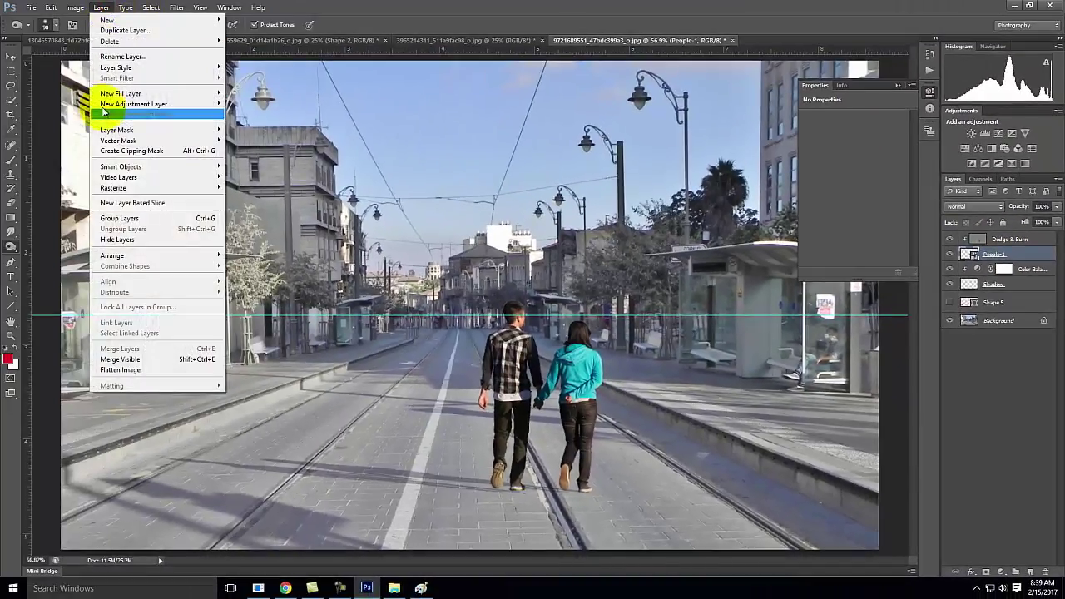
{"action": "mouse_move", "coordinate": [112, 107]}
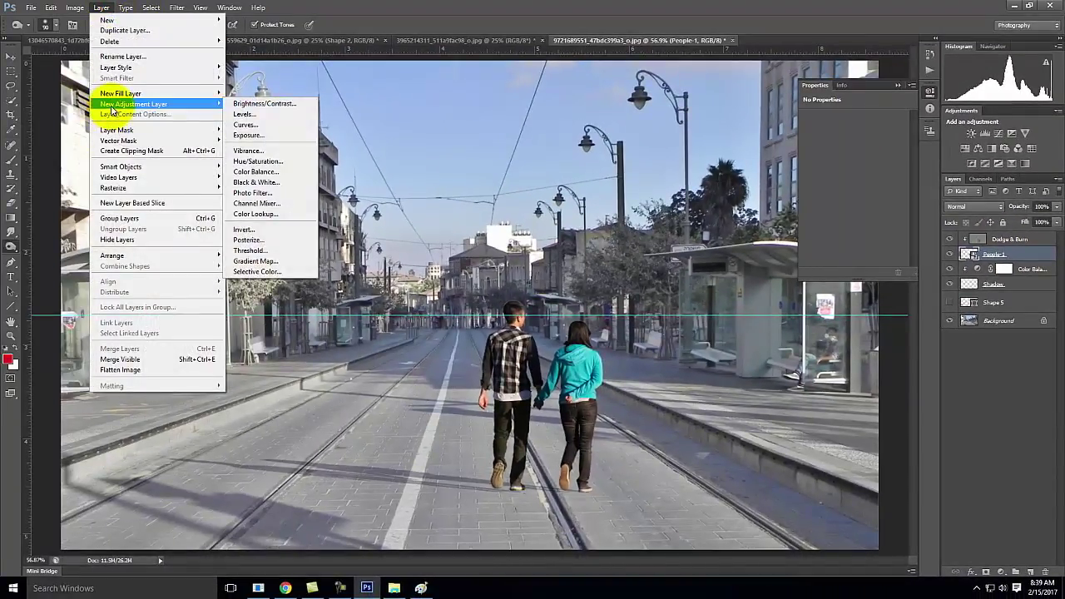
{"action": "left_click", "coordinate": [288, 170]}
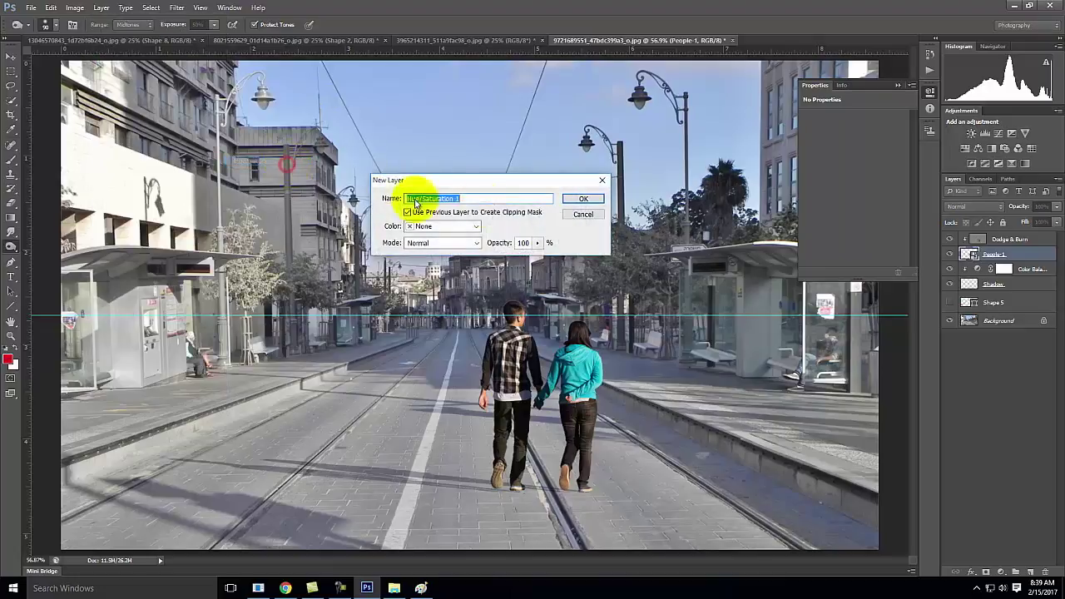
{"action": "left_click", "coordinate": [573, 202]}
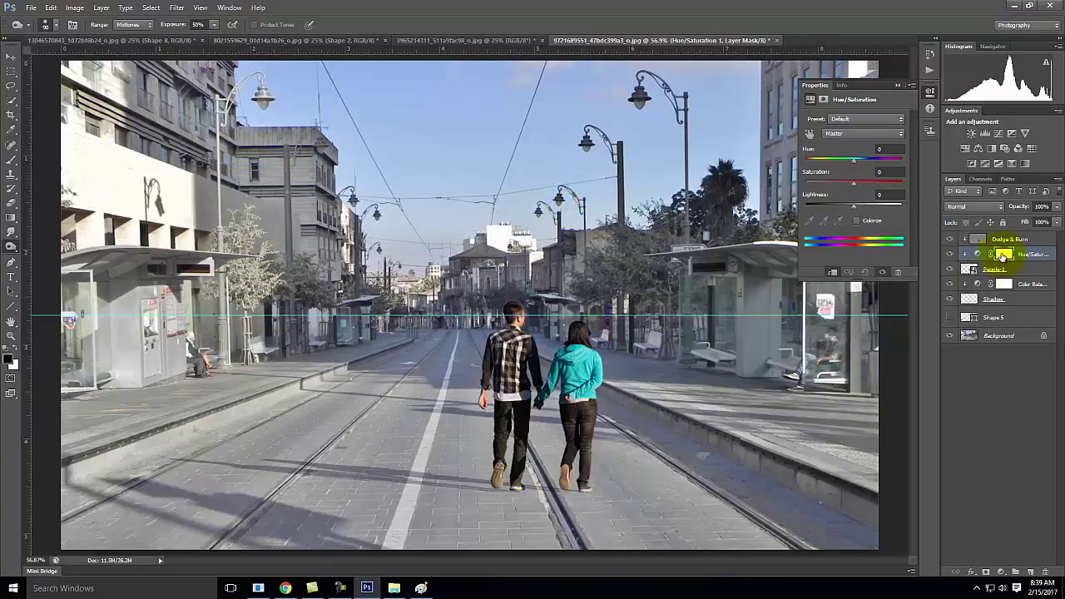
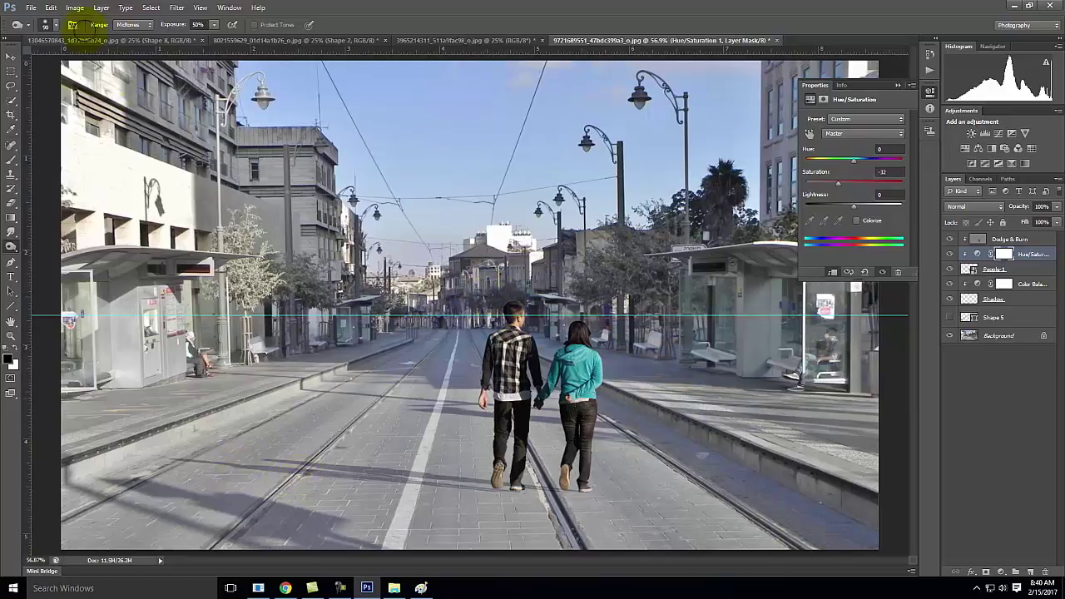
- Place the OrangeWomen_Walking_color image in the street scene and scale it down to about 27%
{"action": "left_click", "coordinate": [32, 9]}
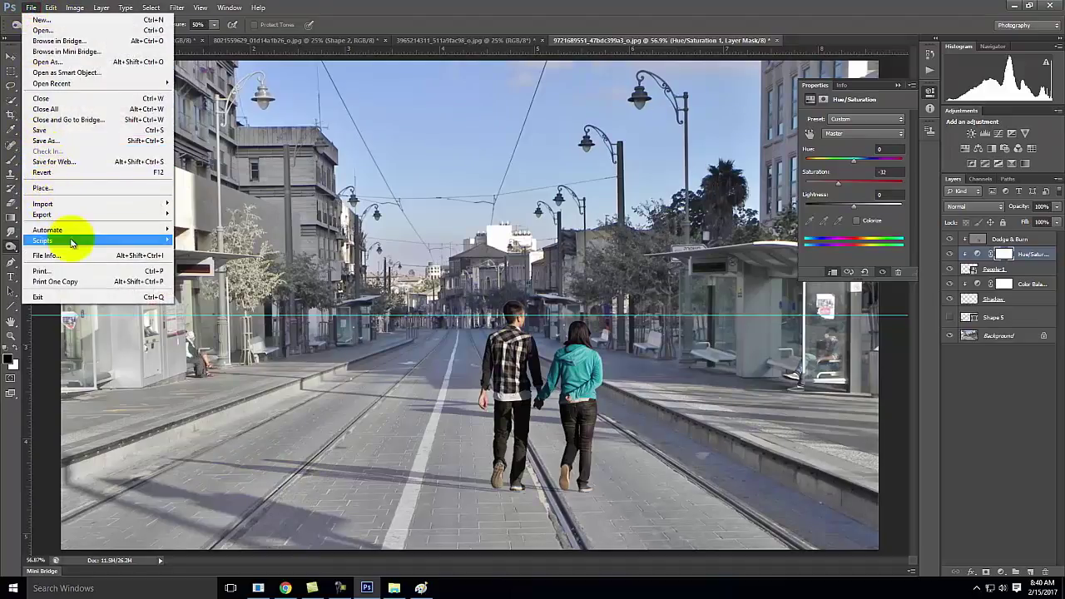
{"action": "left_click", "coordinate": [46, 188]}
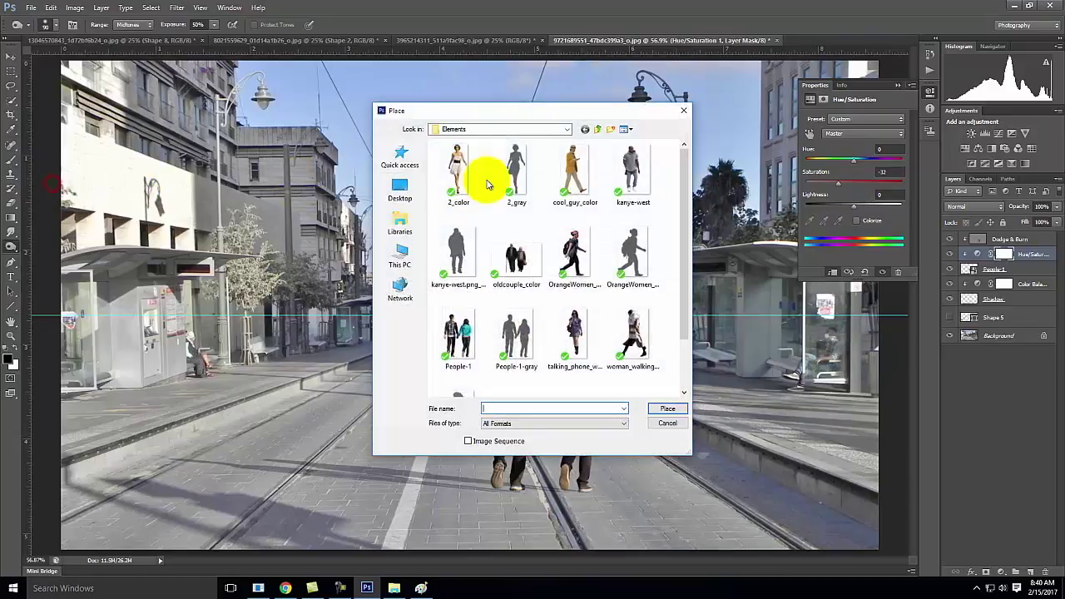
{"action": "left_click", "coordinate": [573, 248]}
{"action": "left_click", "coordinate": [668, 408]}
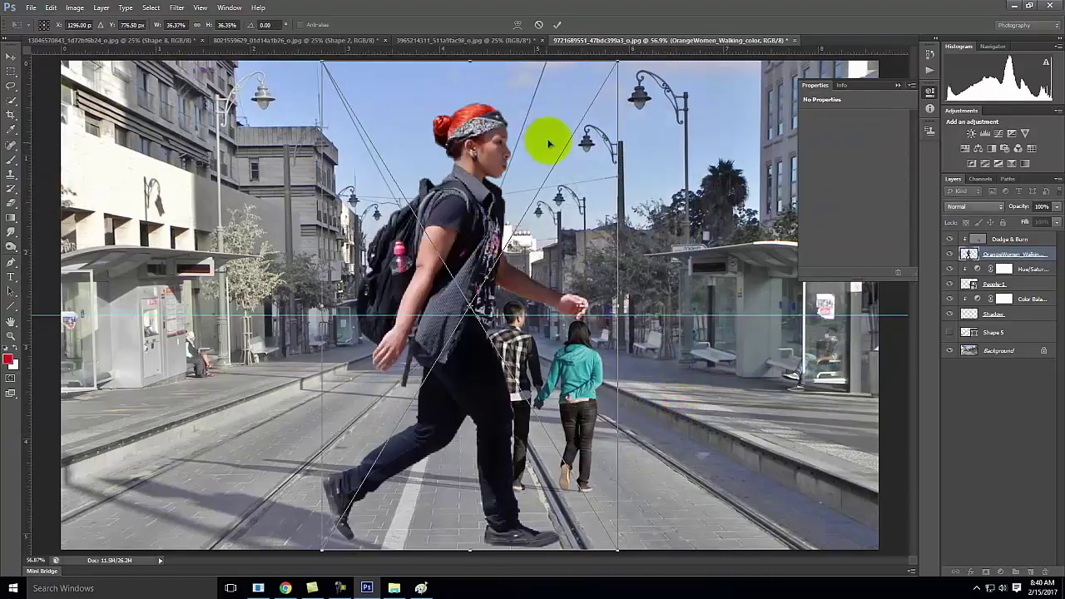
{"action": "left_click_drag", "start_coordinate": [620, 62], "coordinate": [539, 192]}
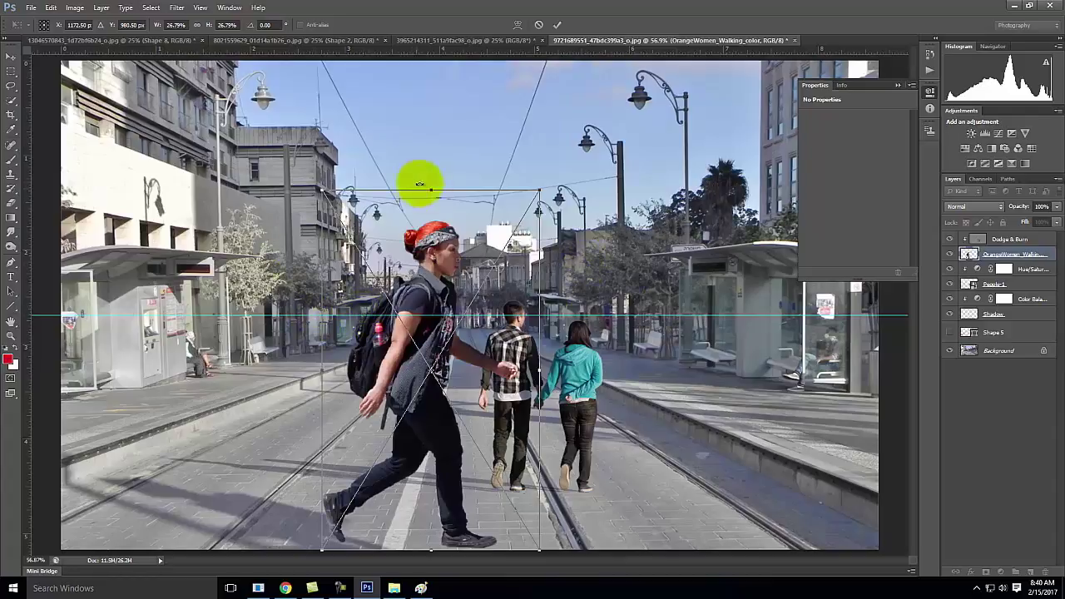
- Flip the placed walking woman horizontally within her current transform box
{"action": "left_click_drag", "start_coordinate": [321, 368], "coordinate": [745, 362]}
{"action": "key", "text": "ctrl+z"}
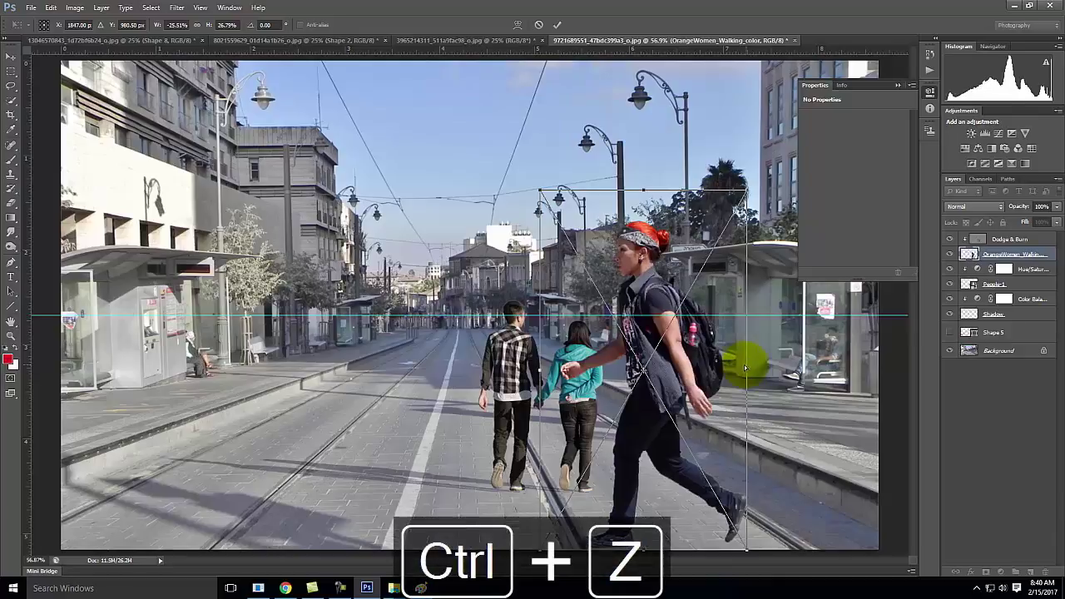
{"action": "left_click", "coordinate": [51, 7]}
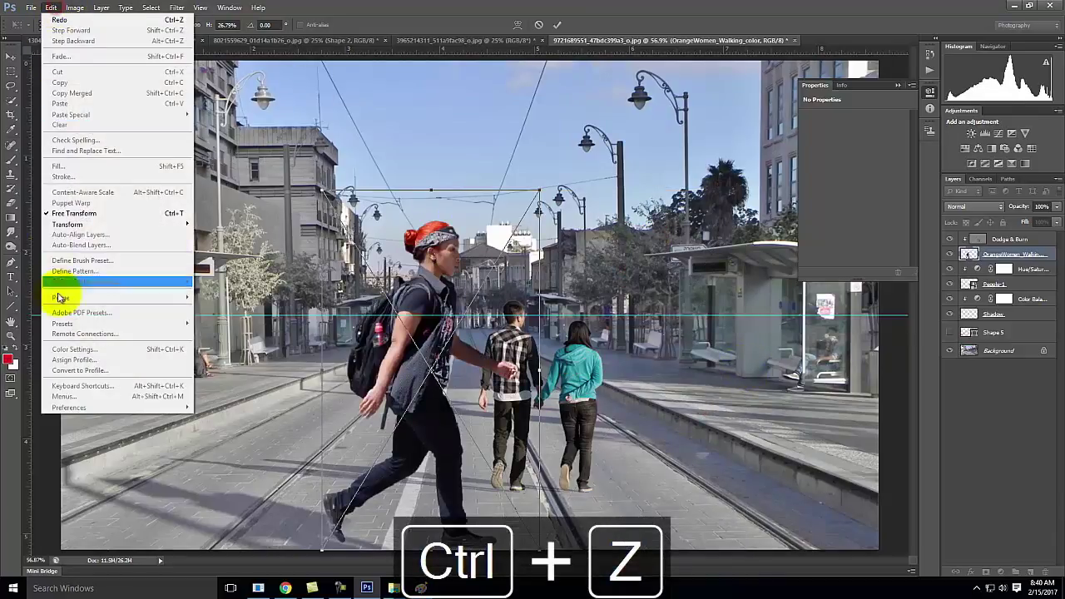
{"action": "mouse_move", "coordinate": [68, 224]}
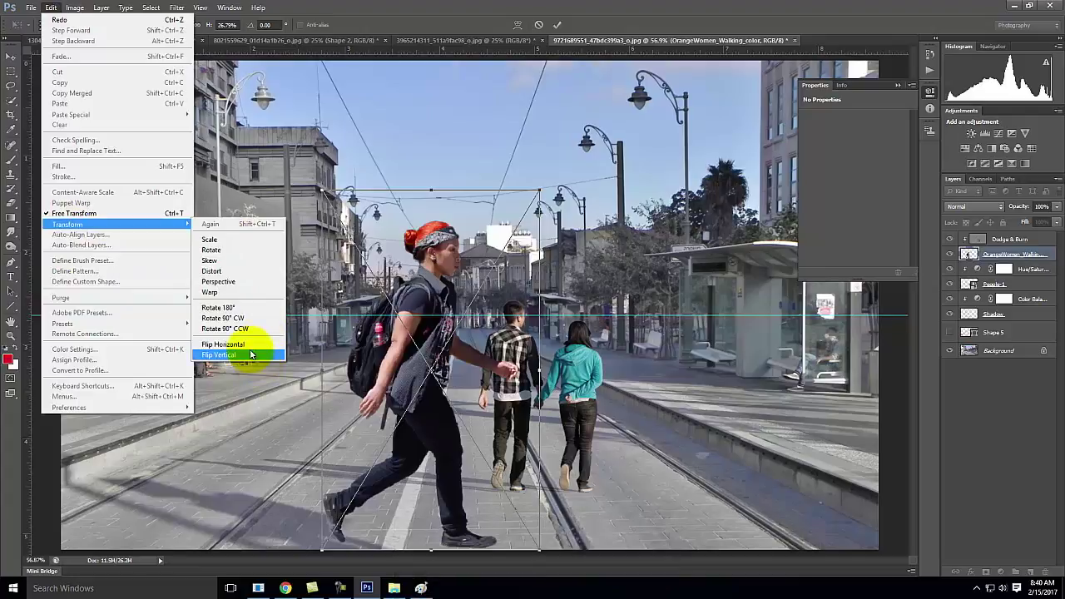
{"action": "left_click", "coordinate": [223, 343]}
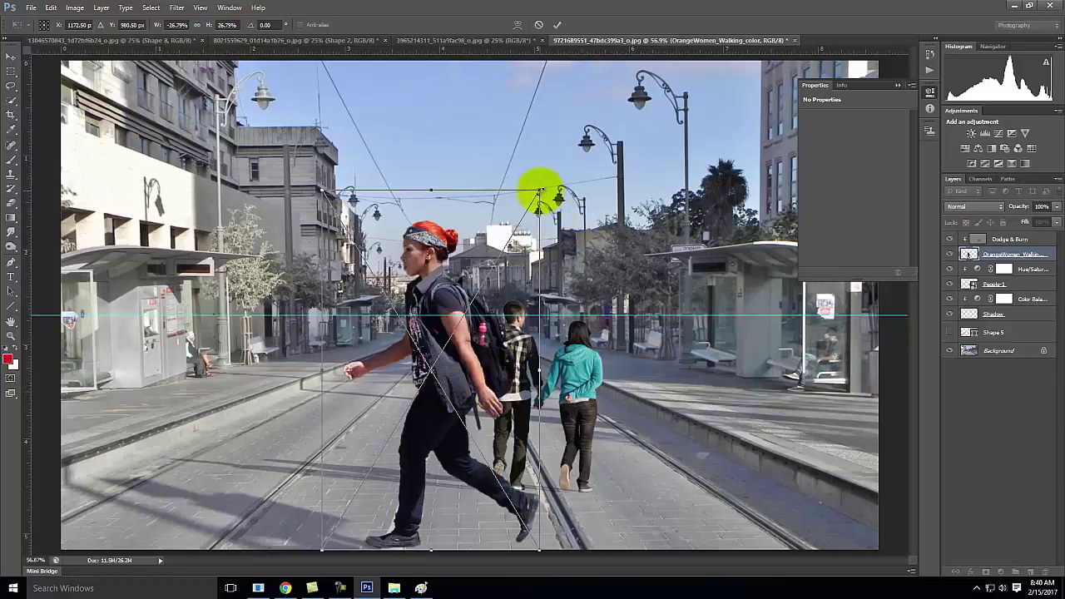
- Shrink the walking woman to match the street's perspective and move her onto the road near the far curb, away from the couple
{"action": "left_click_drag", "start_coordinate": [539, 191], "coordinate": [422, 293]}
{"action": "left_click_drag", "start_coordinate": [321, 549], "coordinate": [396, 432]}
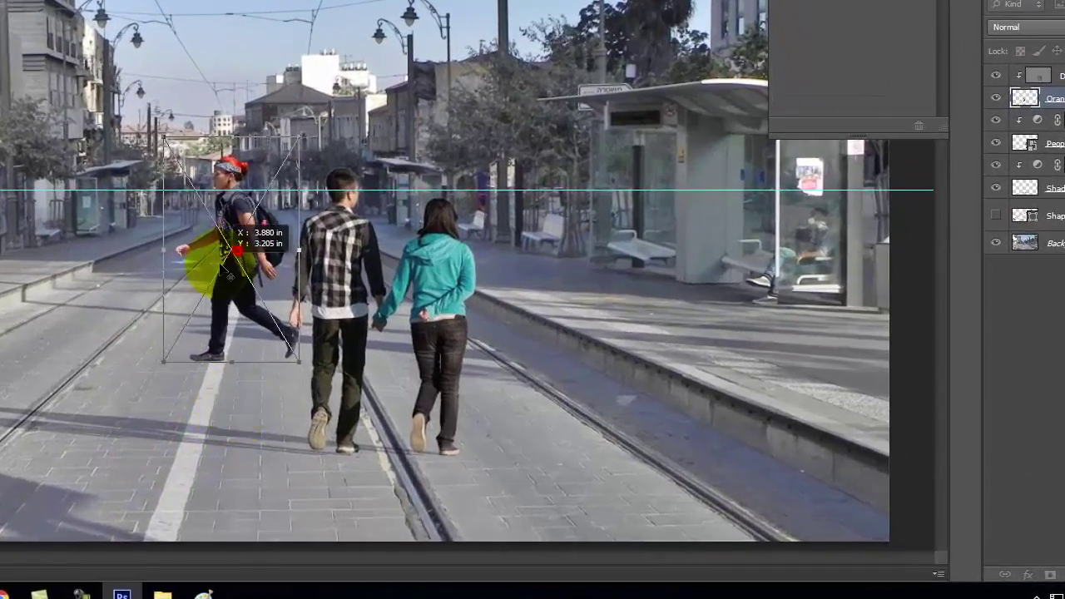
{"action": "left_click_drag", "start_coordinate": [241, 242], "coordinate": [84, 265]}
{"action": "left_click", "coordinate": [450, 429]}
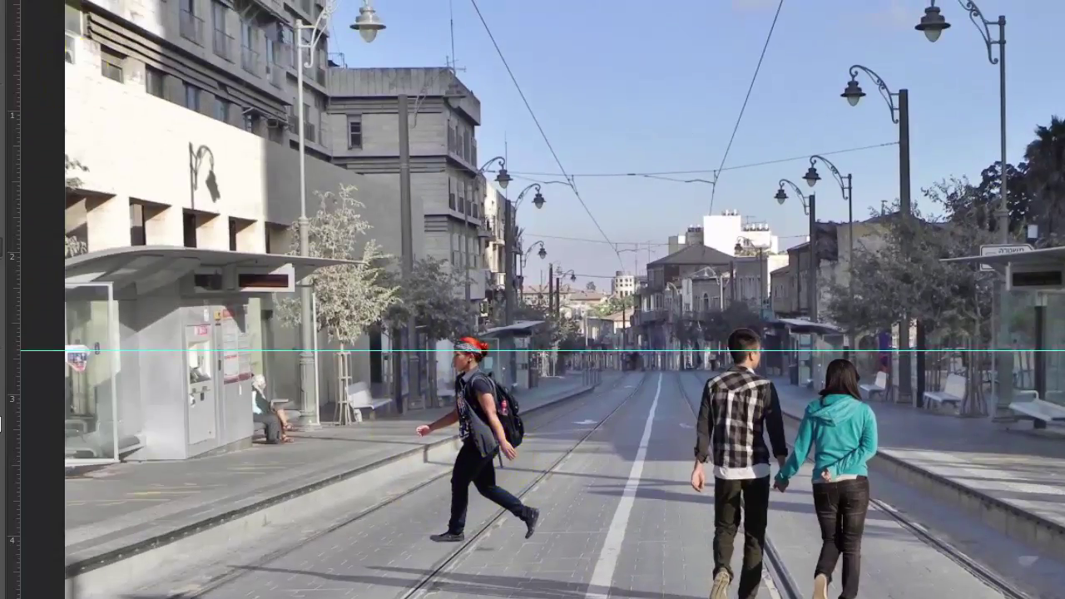
- Place the OrangeWomen_Walking_grey silhouette as a new layer above the colour version of the woman
{"action": "key", "text": "alt+f"}
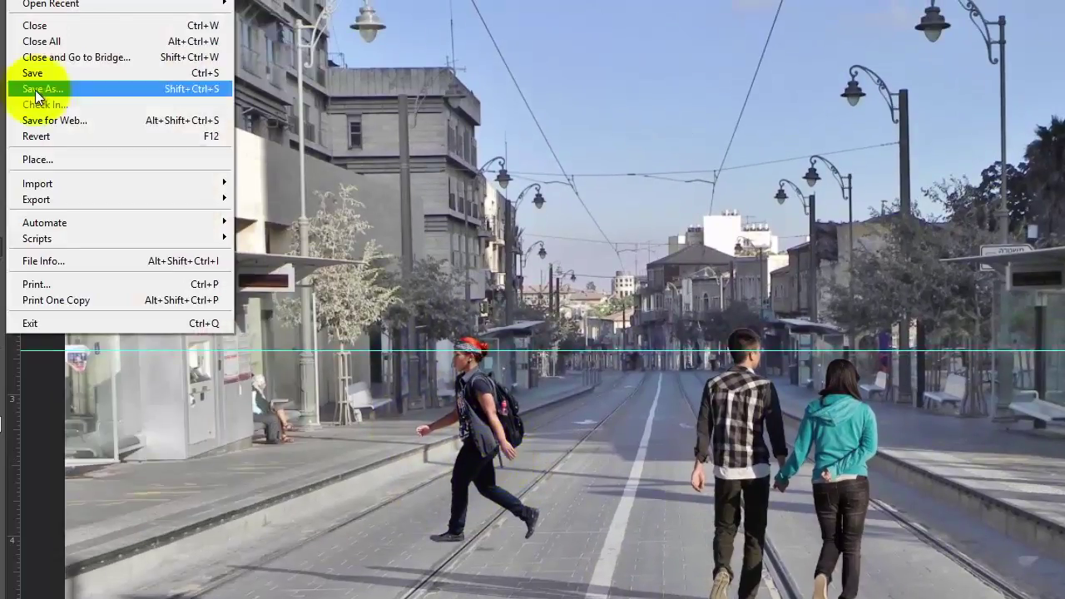
{"action": "left_click", "coordinate": [50, 160]}
{"action": "left_click", "coordinate": [920, 258]}
{"action": "left_click", "coordinate": [973, 488]}
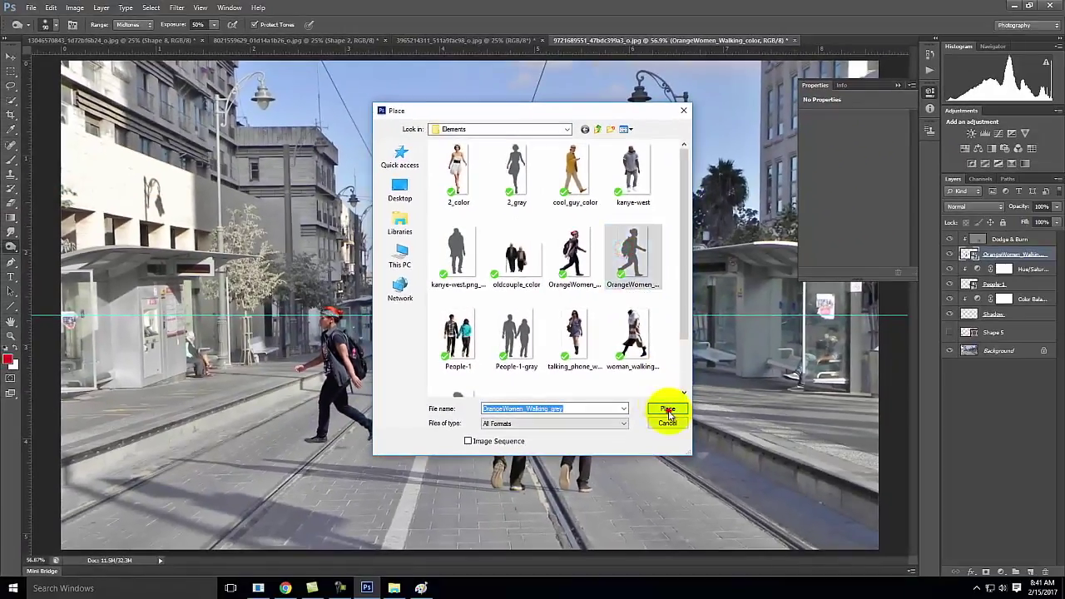
{"action": "left_click", "coordinate": [224, 111]}
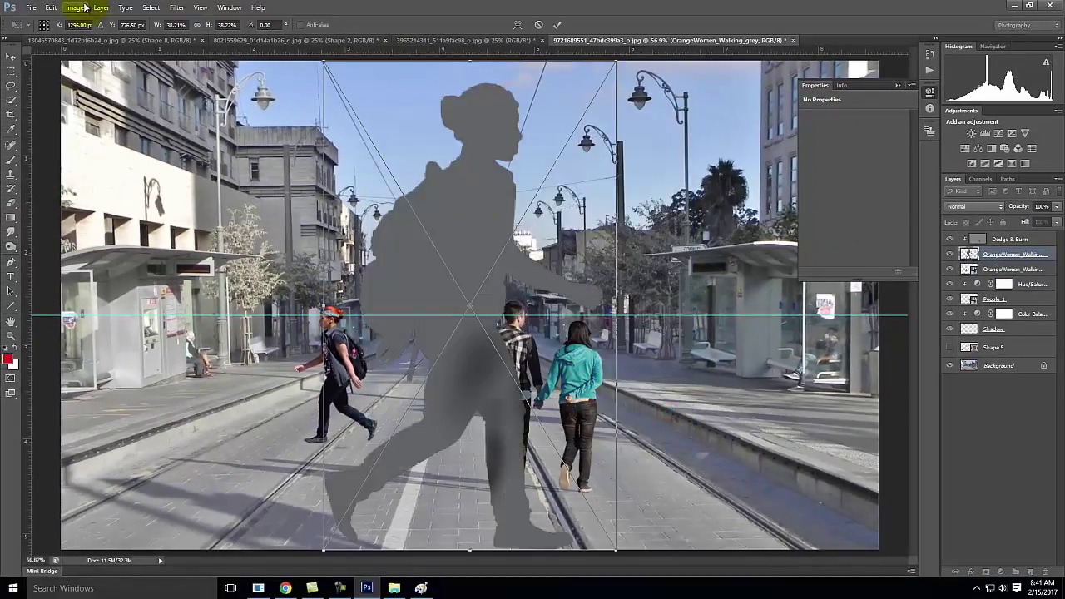
{"action": "left_click", "coordinate": [50, 7]}
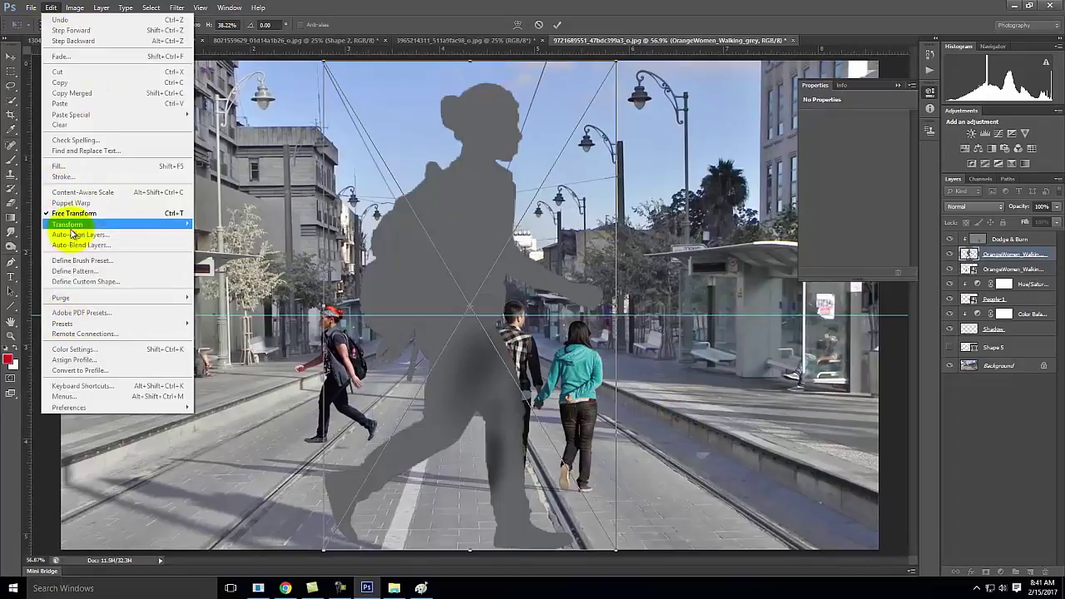
{"action": "mouse_move", "coordinate": [71, 225]}
{"action": "left_click", "coordinate": [233, 354]}
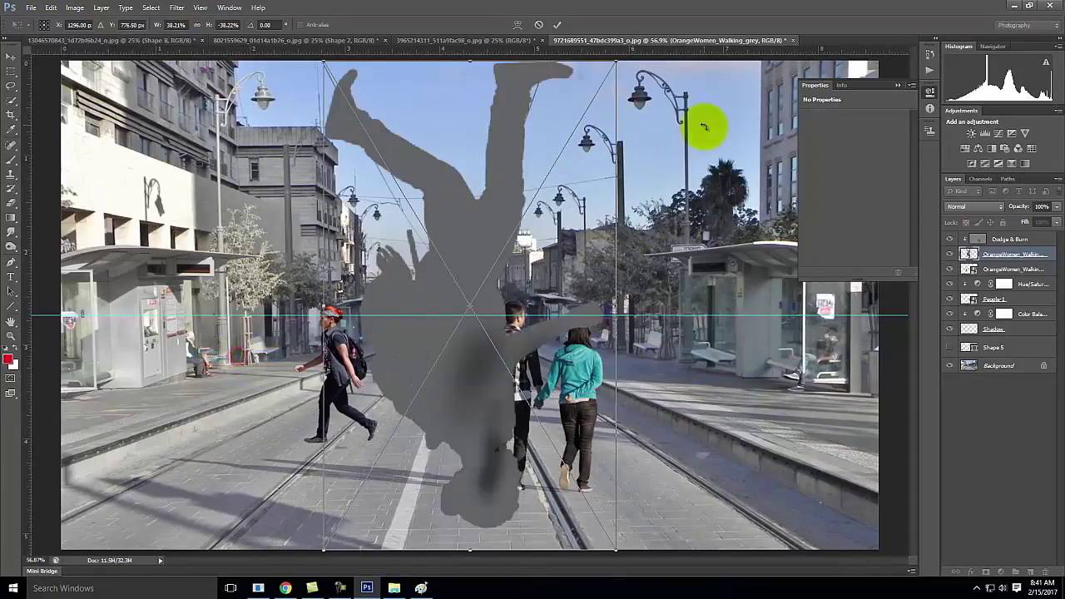
{"action": "left_click", "coordinate": [50, 7]}
{"action": "left_click", "coordinate": [74, 8]}
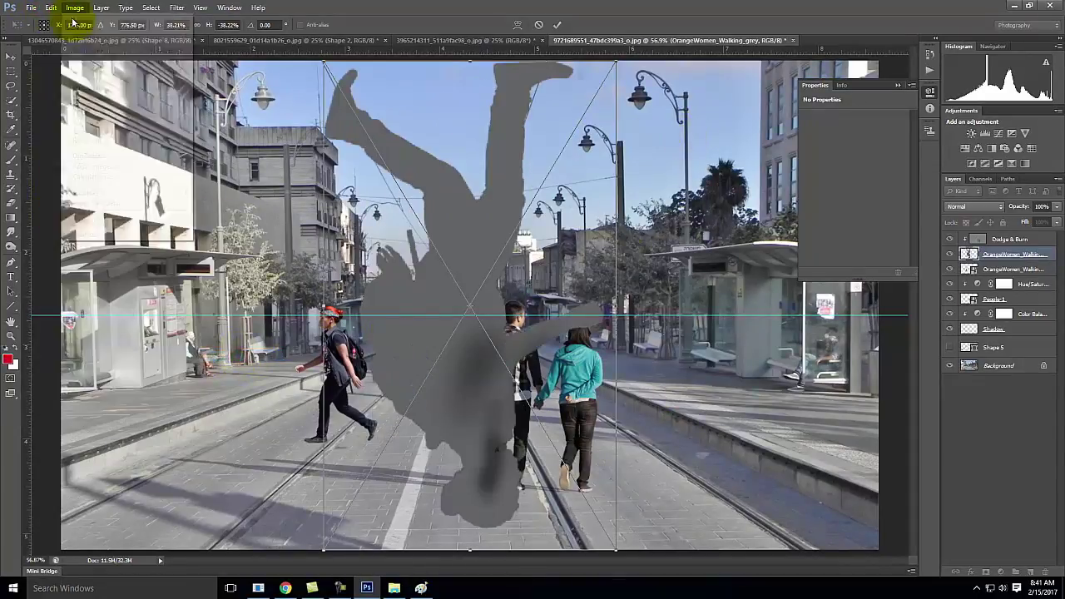
{"action": "left_click", "coordinate": [30, 7]}
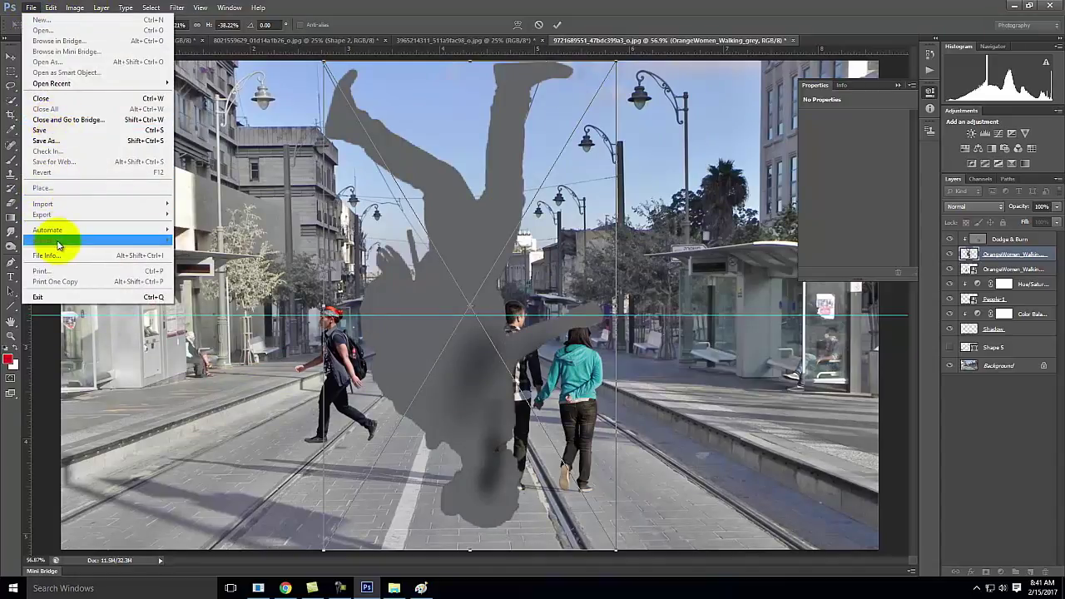
{"action": "left_click", "coordinate": [52, 7]}
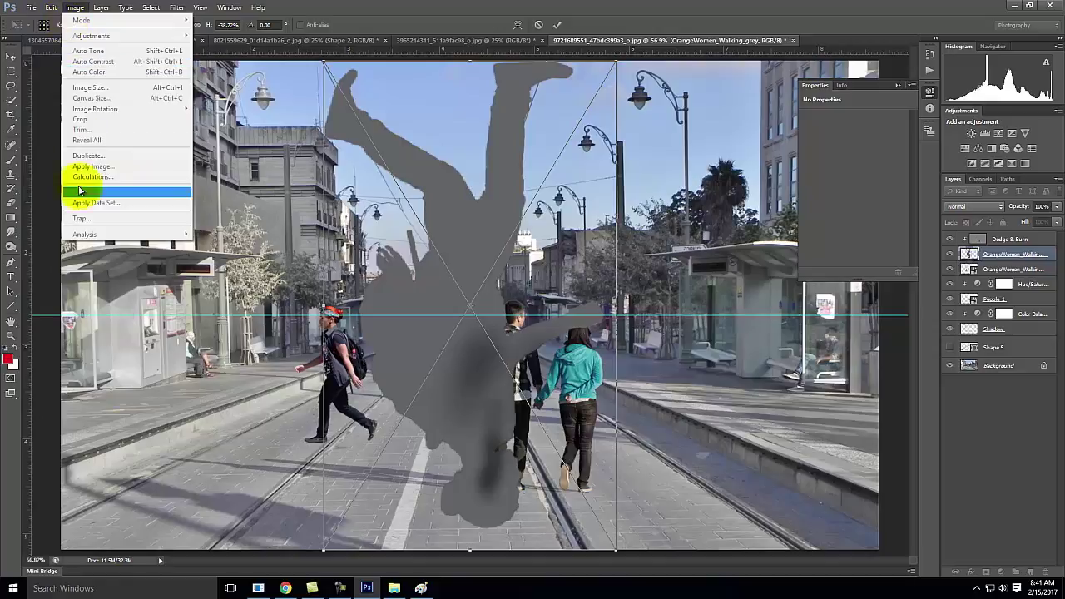
{"action": "mouse_move", "coordinate": [60, 223]}
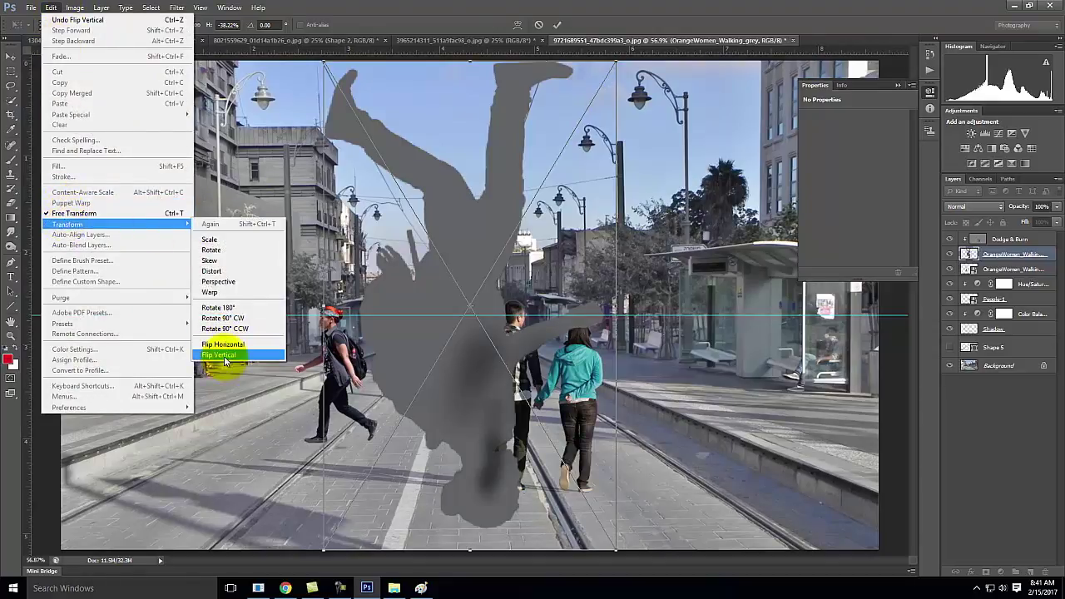
{"action": "left_click", "coordinate": [227, 354]}
- Flip the grey walking-woman silhouette horizontally so it faces the same way as the colour figure
{"action": "left_click", "coordinate": [51, 8]}
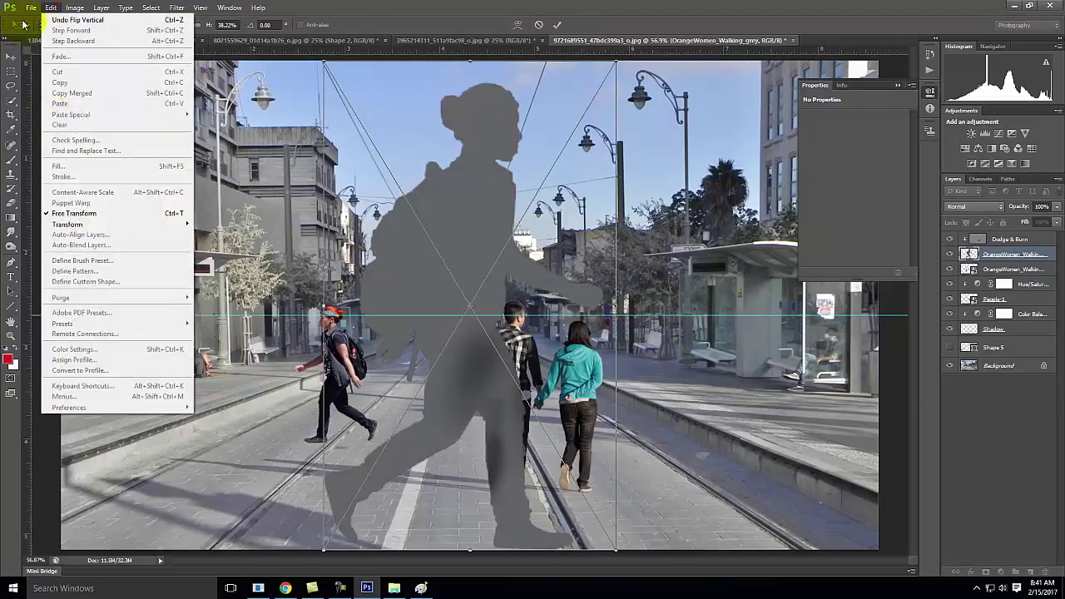
{"action": "mouse_move", "coordinate": [71, 224]}
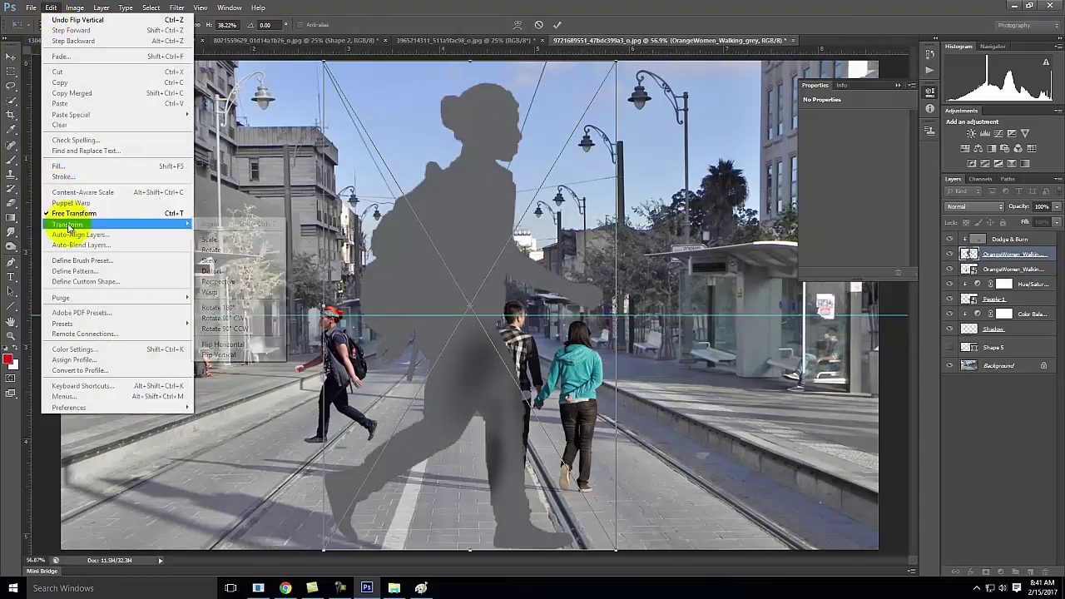
{"action": "left_click", "coordinate": [234, 342]}
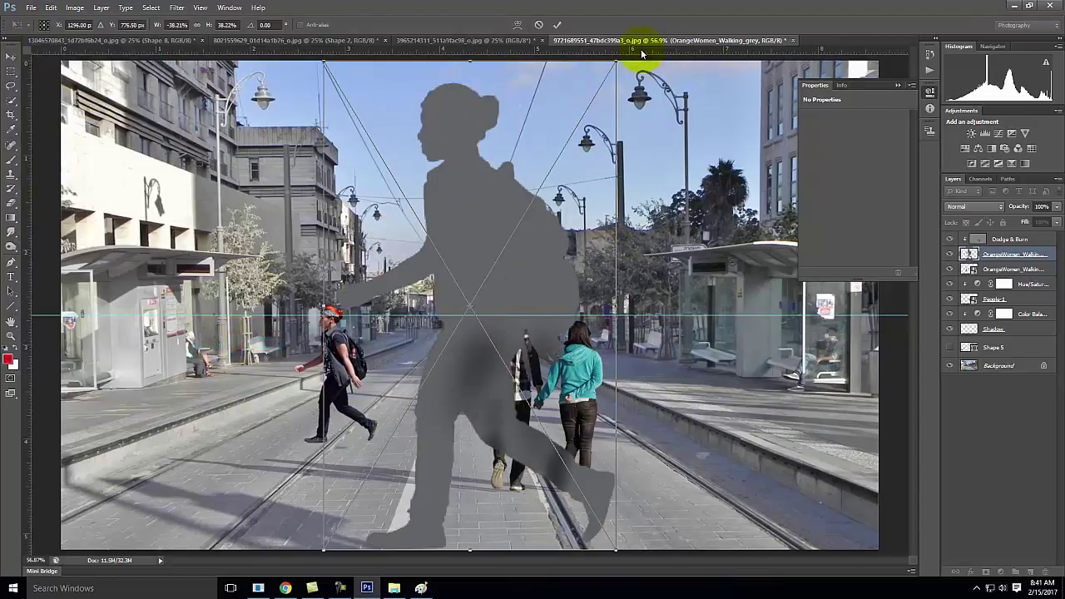
- Scale the grey silhouette to overlay the colour woman exactly, and stack it beneath her layer with both above Dodge & Burn
{"action": "left_click_drag", "start_coordinate": [618, 60], "coordinate": [461, 316]}
{"action": "left_click_drag", "start_coordinate": [323, 550], "coordinate": [368, 372]}
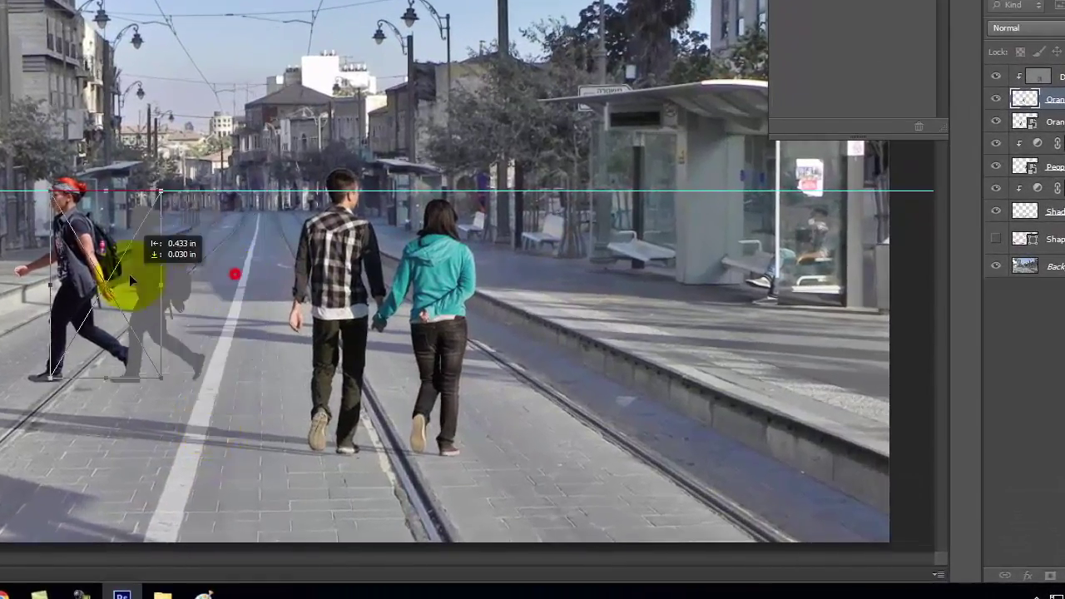
{"action": "left_click_drag", "start_coordinate": [130, 280], "coordinate": [92, 246]}
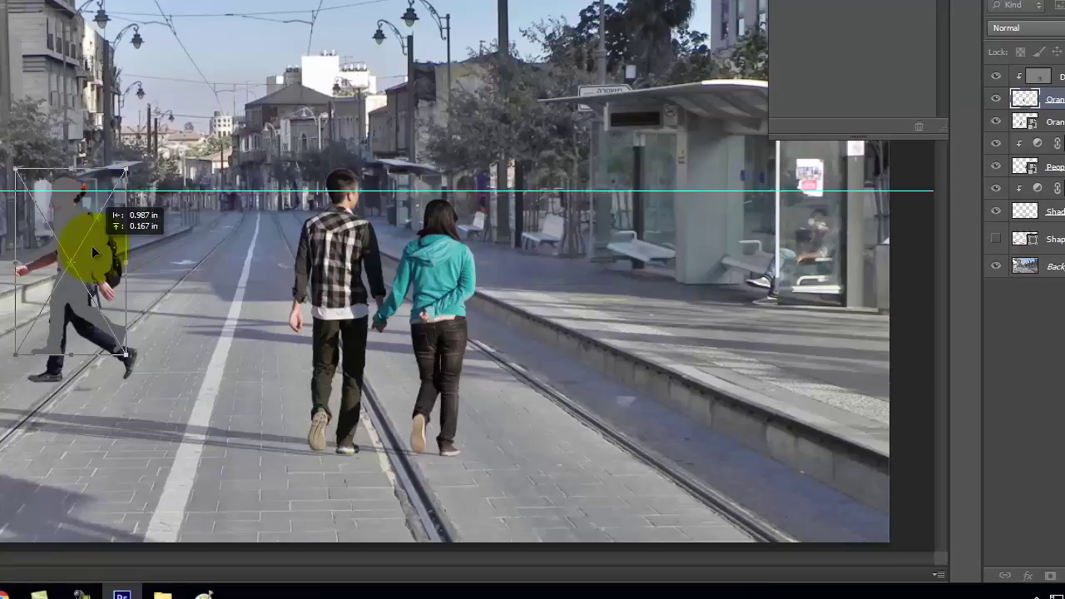
{"action": "left_click_drag", "start_coordinate": [126, 356], "coordinate": [143, 383]}
{"action": "left_click_drag", "start_coordinate": [82, 249], "coordinate": [76, 248]}
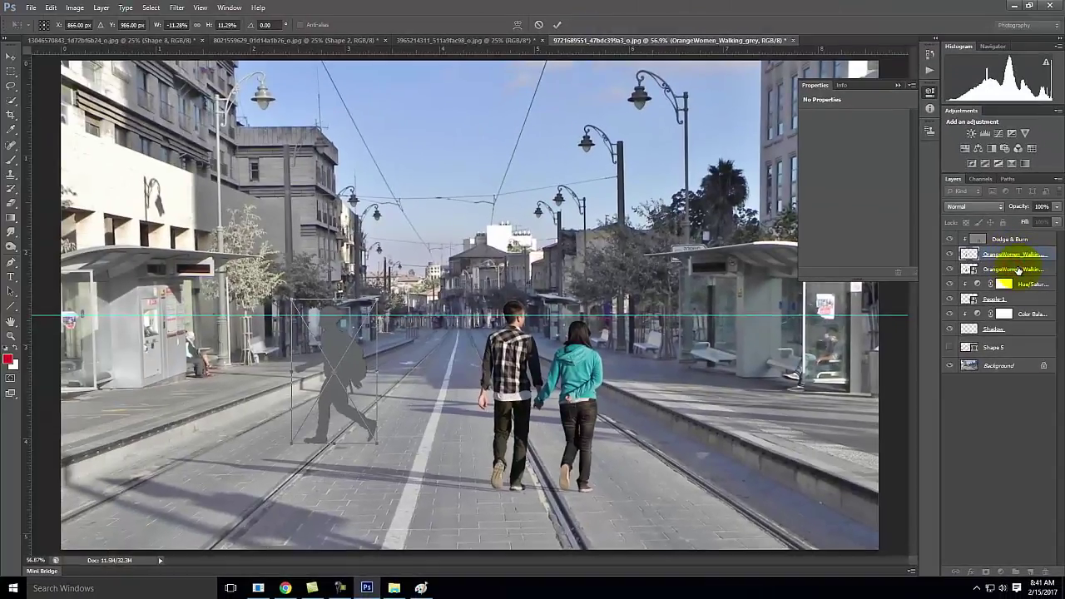
{"action": "left_click", "coordinate": [556, 24]}
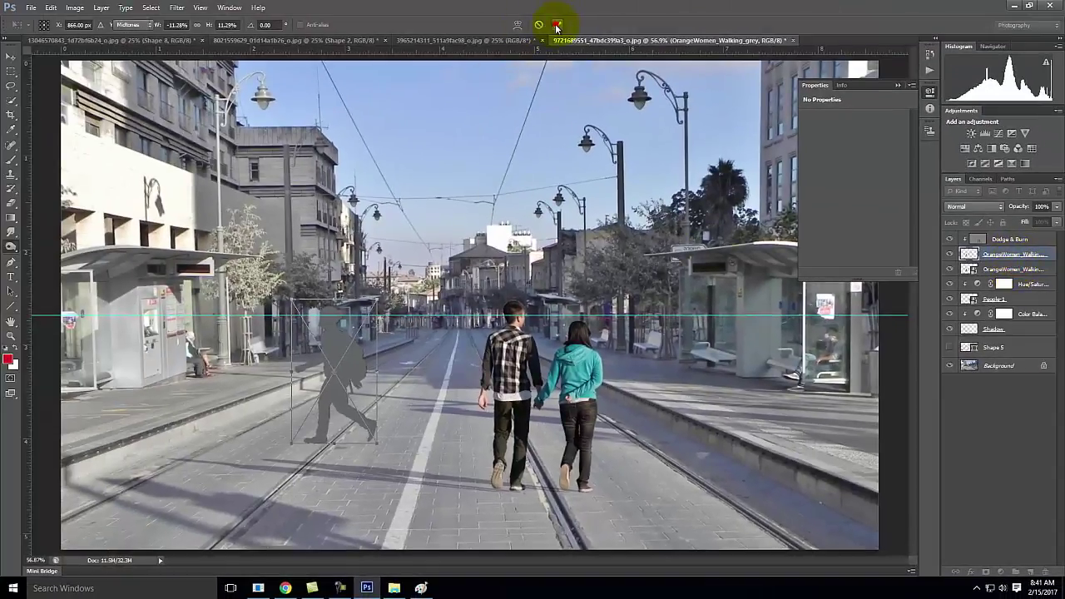
{"action": "mouse_move", "coordinate": [1018, 260]}
{"action": "left_mouse_down"}
{"action": "mouse_move", "coordinate": [1016, 230]}
{"action": "mouse_move", "coordinate": [1003, 271]}
{"action": "mouse_move", "coordinate": [1005, 238]}
{"action": "left_mouse_up"}
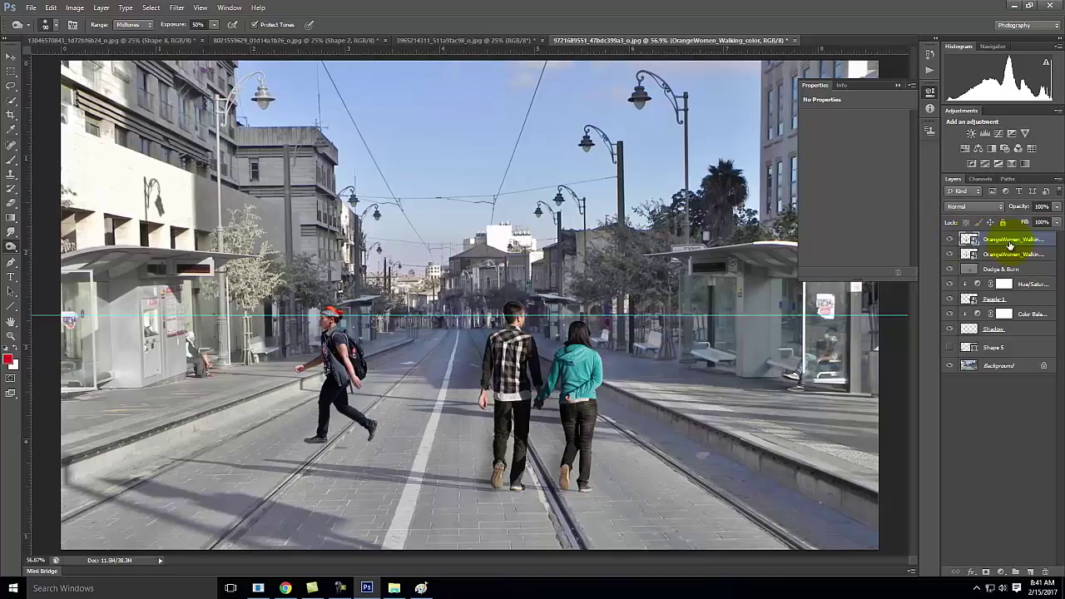
{"action": "left_click", "coordinate": [973, 206]}
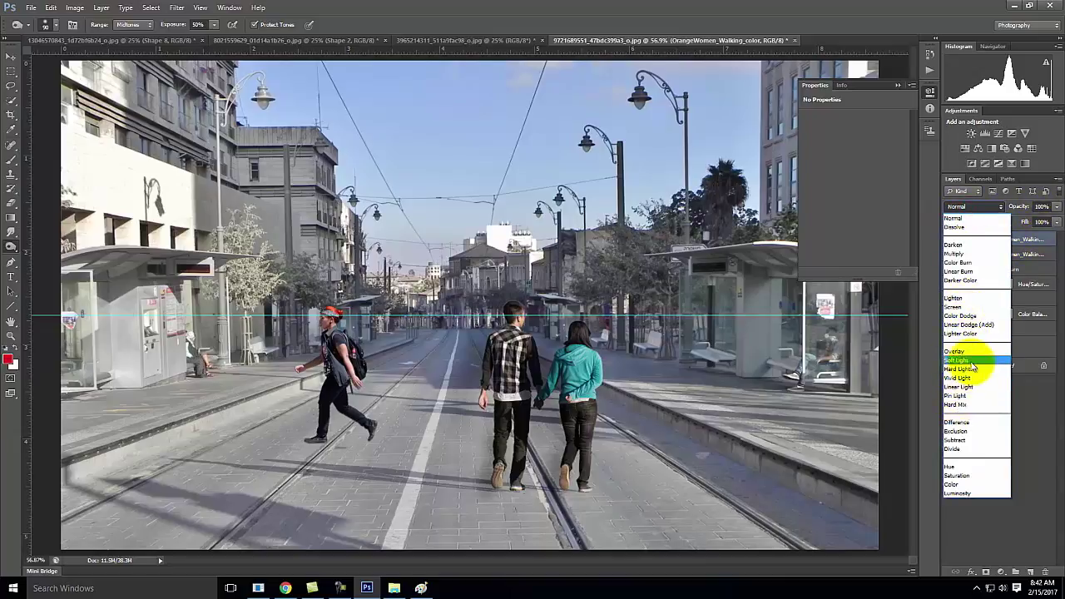
{"action": "left_click", "coordinate": [955, 253]}
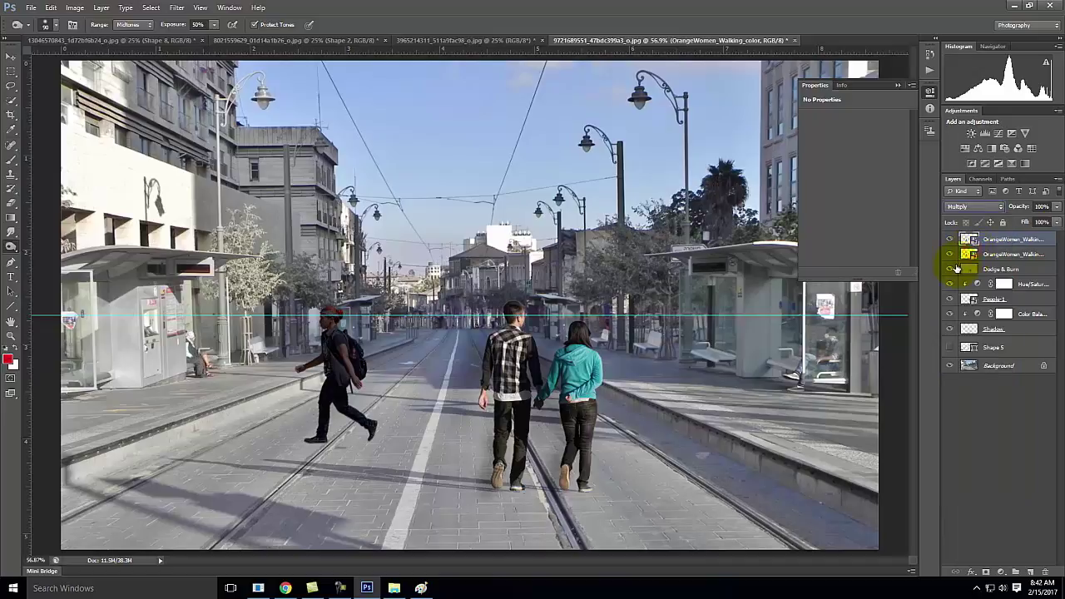
{"action": "left_click", "coordinate": [948, 240]}
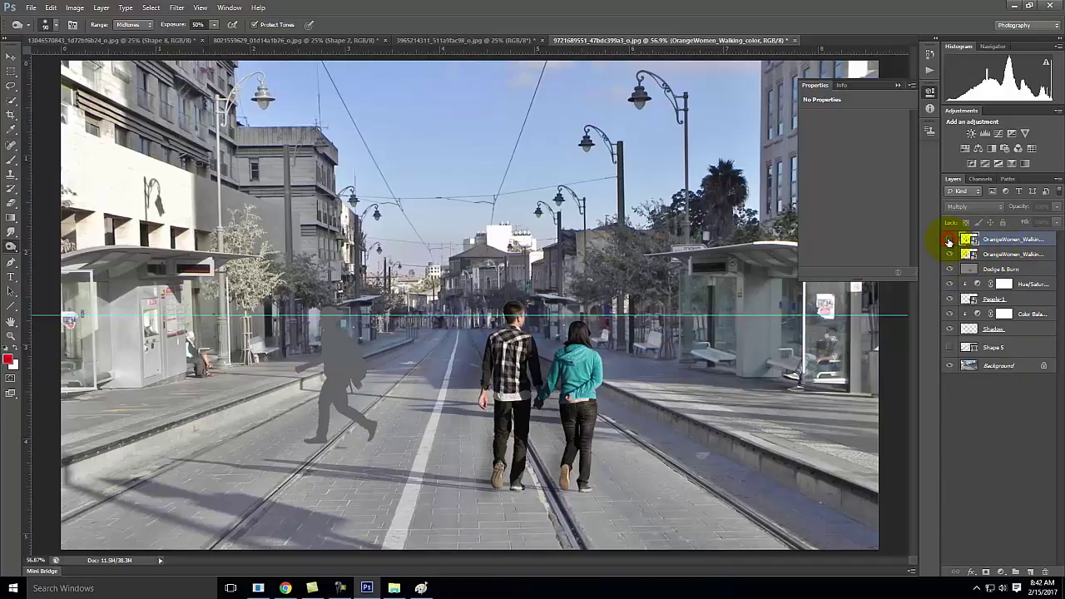
{"action": "left_click", "coordinate": [949, 240]}
{"action": "left_click", "coordinate": [986, 208]}
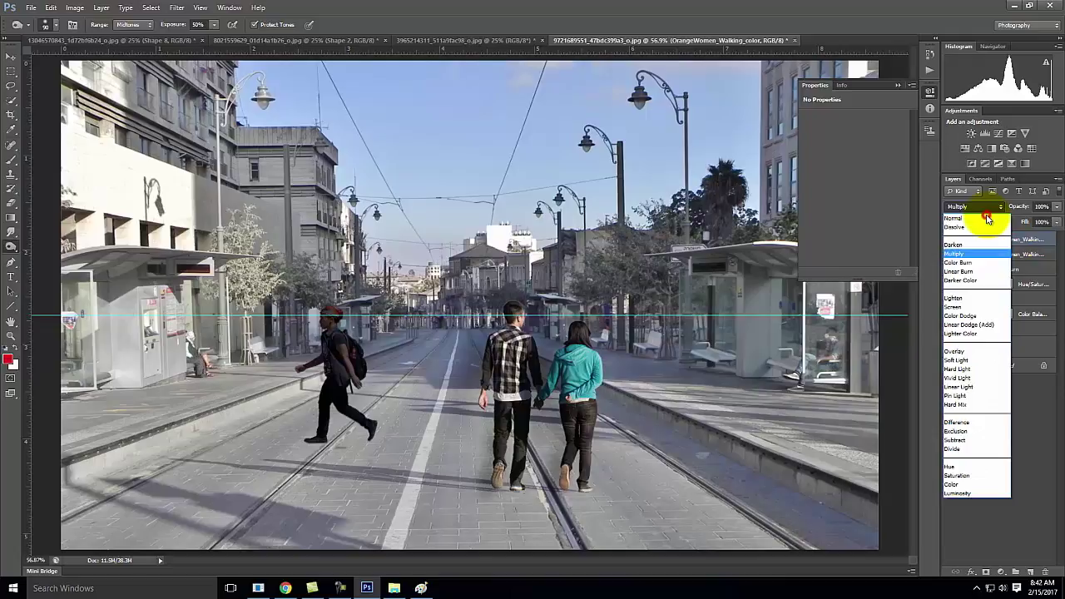
{"action": "left_click", "coordinate": [975, 218]}
- Rename the grey silhouette layer as Woman Shadow and set its blend mode to Multiply
{"action": "left_click", "coordinate": [995, 249]}
{"action": "double_click", "coordinate": [993, 252]}
{"action": "key", "text": "BackSpace"}
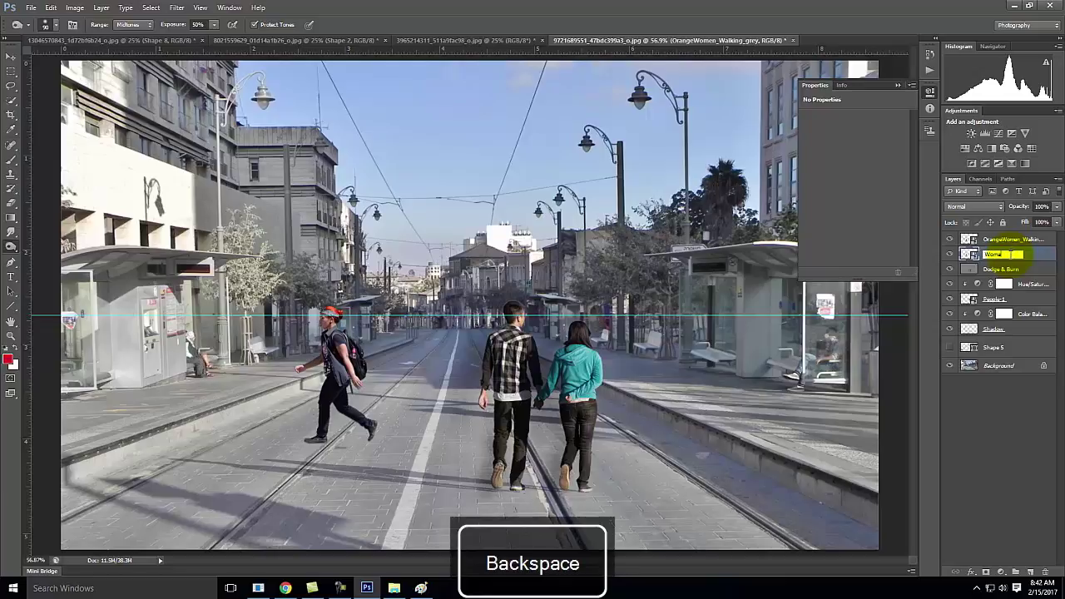
{"action": "type", "text": "Woman Shadow"}
{"action": "key", "text": "Return"}
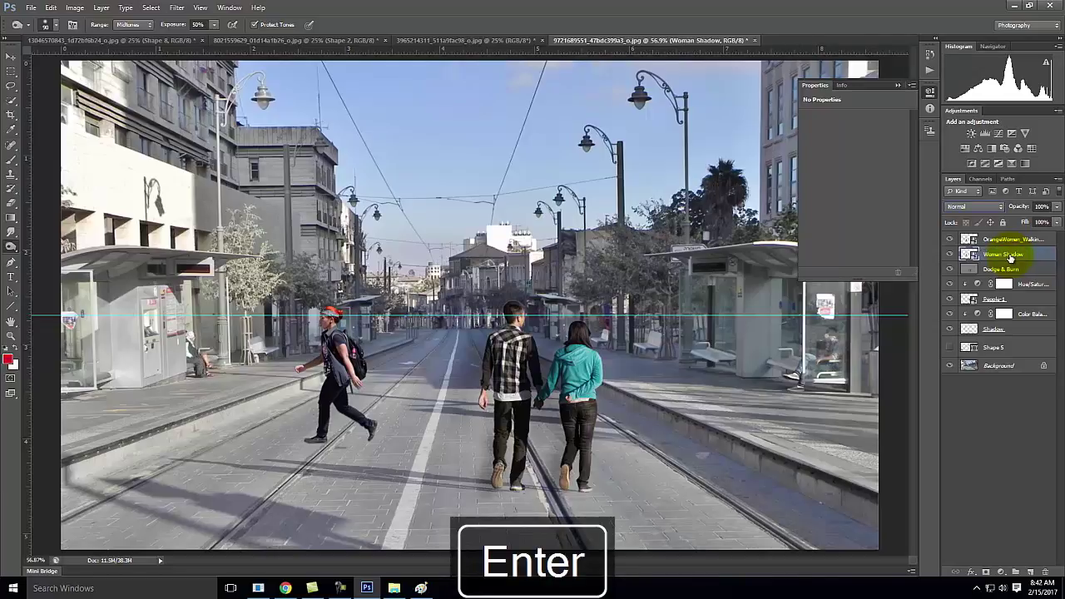
{"action": "left_click", "coordinate": [969, 208]}
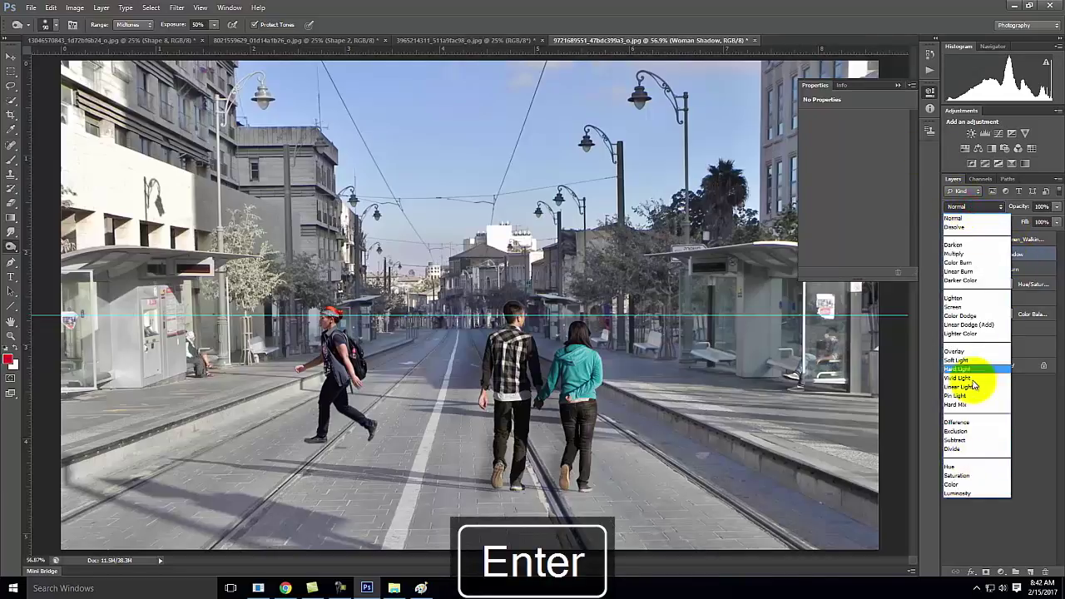
{"action": "left_click", "coordinate": [967, 263]}
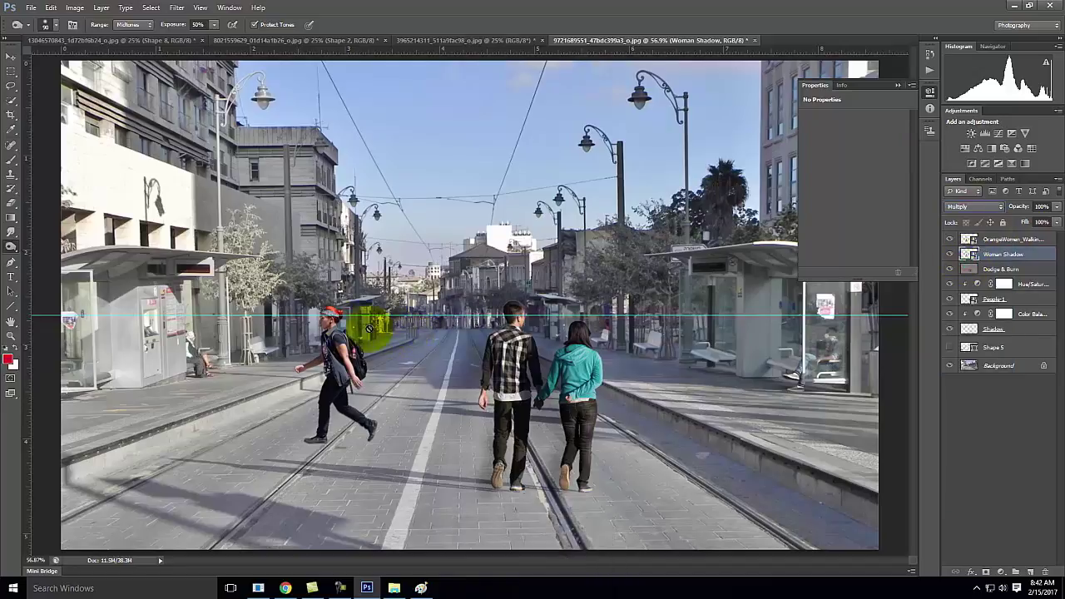
- Distort the Woman Shadow silhouette so it lies flat on the ground, stretching from the woman's feet towards the kerb
{"action": "left_click", "coordinate": [79, 8]}
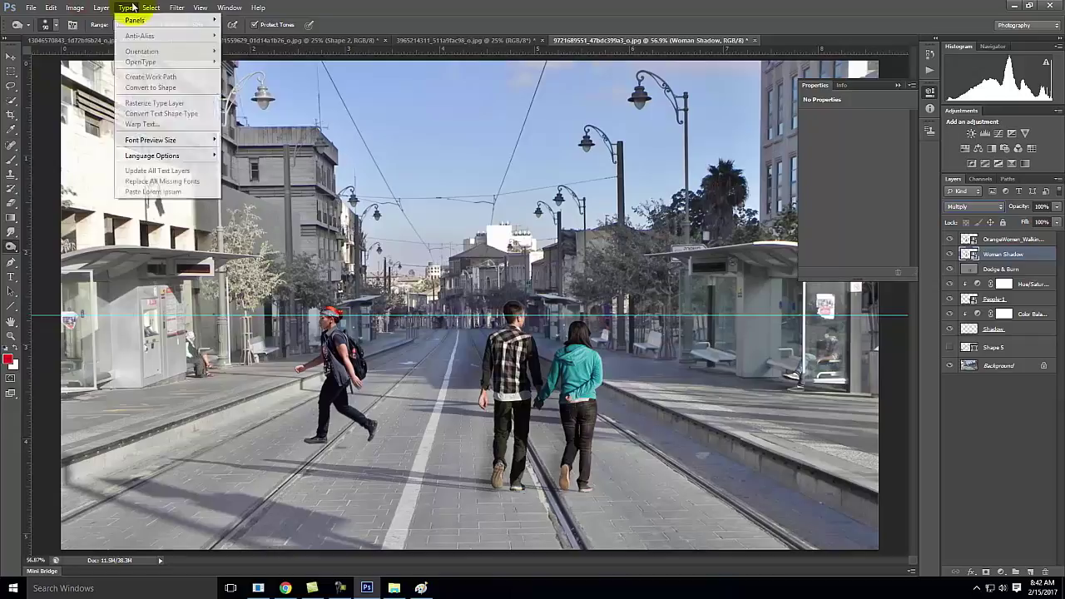
{"action": "mouse_move", "coordinate": [51, 7]}
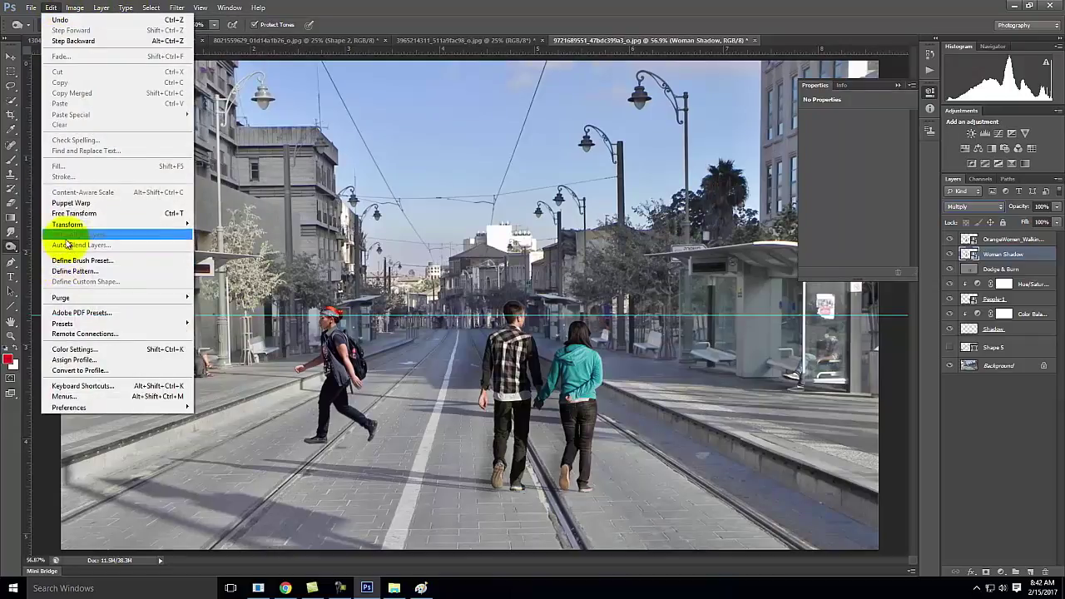
{"action": "mouse_move", "coordinate": [69, 225]}
{"action": "left_click", "coordinate": [218, 261]}
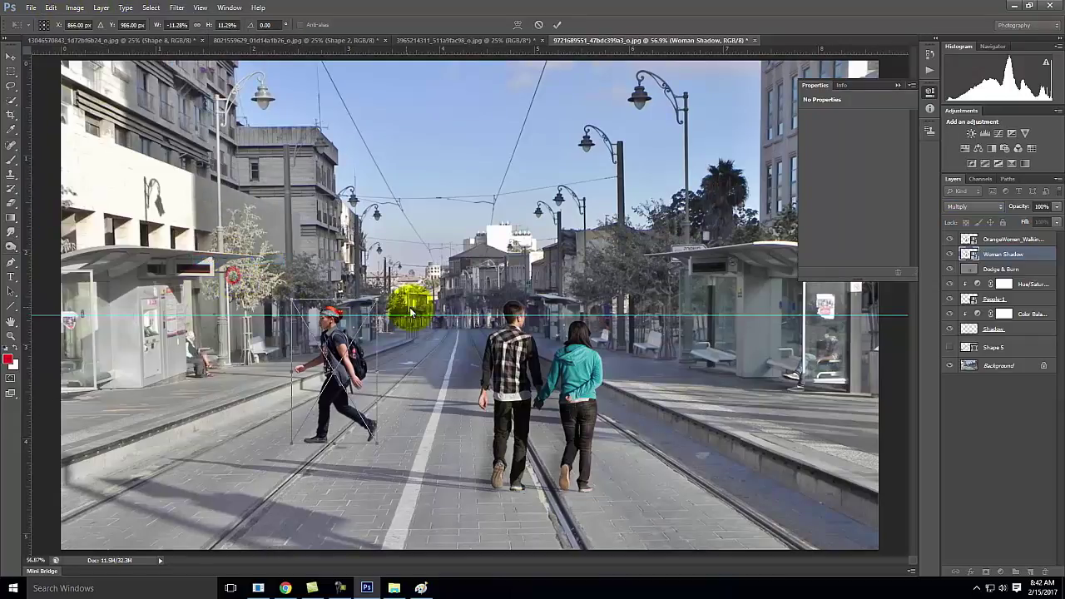
{"action": "left_click_drag", "start_coordinate": [294, 304], "coordinate": [223, 295]}
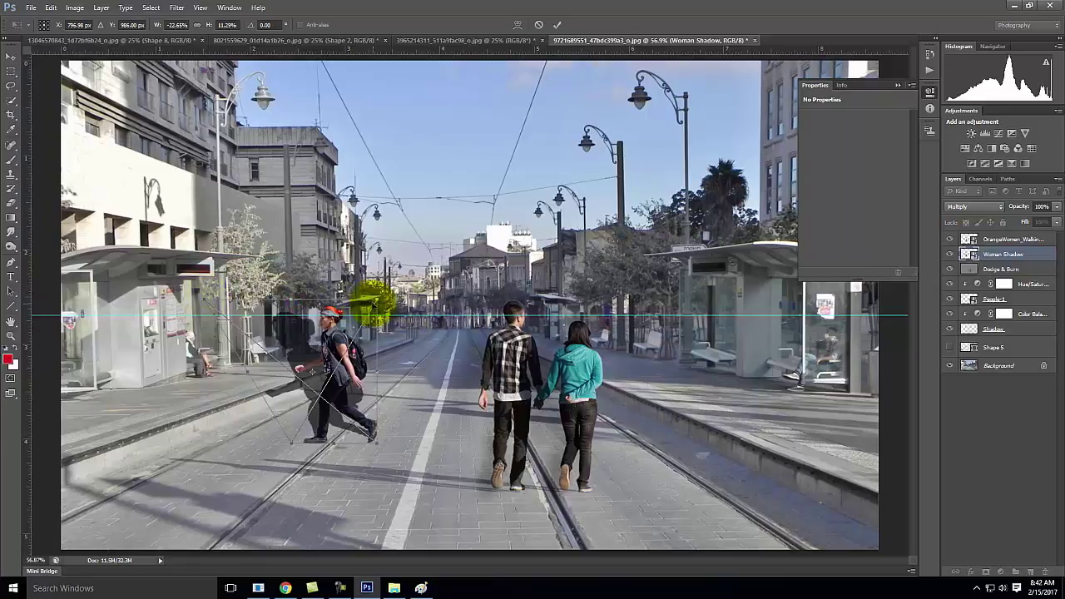
{"action": "left_click_drag", "start_coordinate": [374, 303], "coordinate": [159, 361]}
{"action": "left_click_drag", "start_coordinate": [332, 385], "coordinate": [190, 392]}
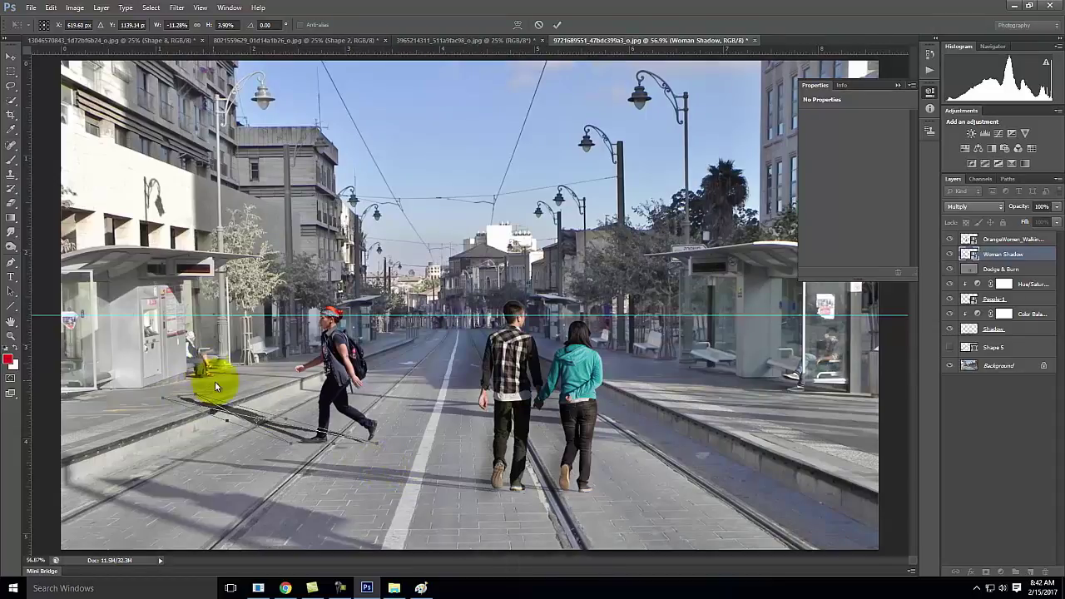
- Refine the shadow's corners into a thinner, longer shape that meets her shoes and follows the street shadows' direction, and apply the transform
{"action": "key", "text": "space"}
{"action": "left_click", "coordinate": [218, 336]}
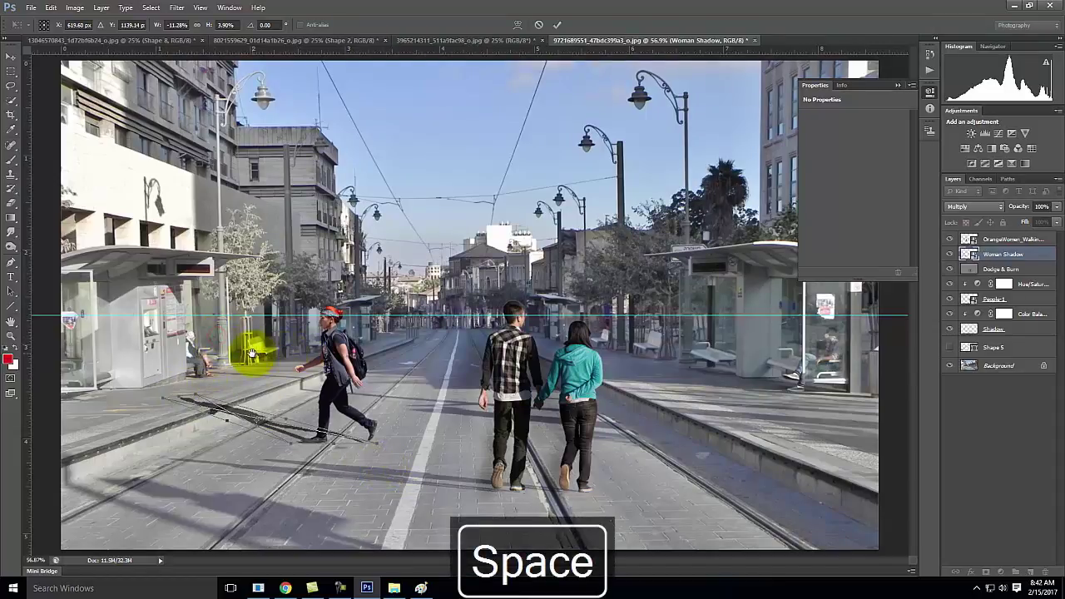
{"action": "key", "text": "ctrl+equal"}
{"action": "key", "text": "ctrl+equal"}
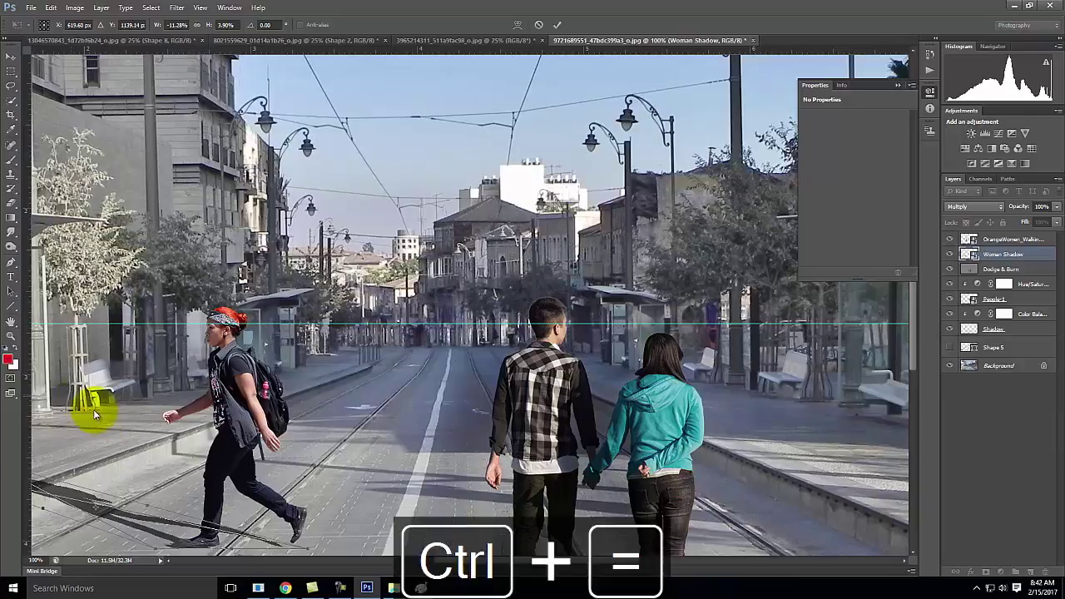
{"action": "key", "text": "space"}
{"action": "left_click_drag", "start_coordinate": [131, 378], "coordinate": [480, 332]}
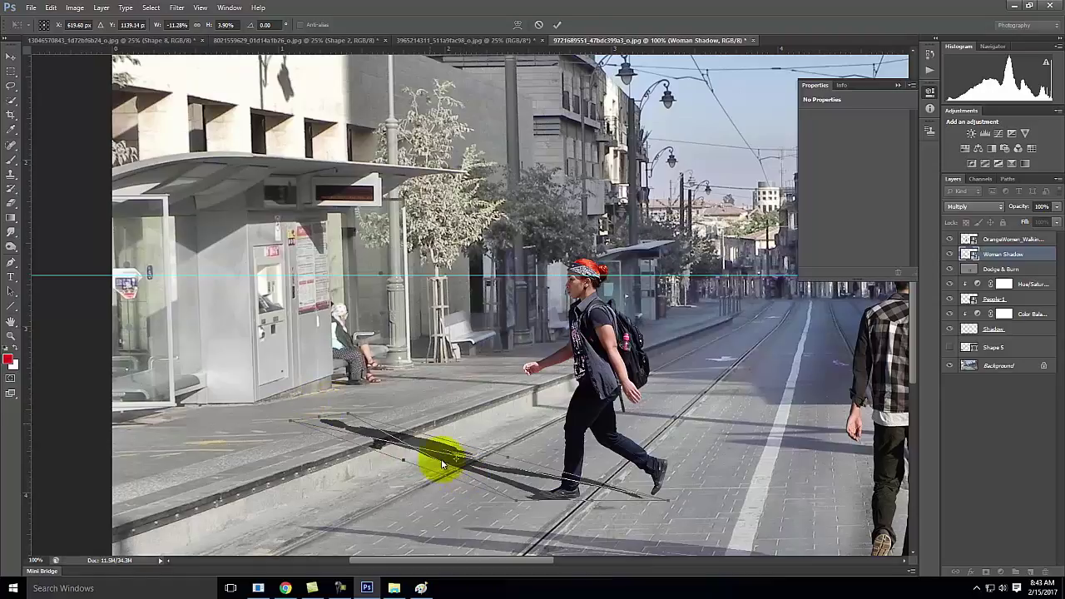
{"action": "mouse_move", "coordinate": [321, 414]}
{"action": "left_mouse_down"}
{"action": "mouse_move", "coordinate": [335, 466]}
{"action": "mouse_move", "coordinate": [351, 415]}
{"action": "mouse_move", "coordinate": [421, 435]}
{"action": "mouse_move", "coordinate": [274, 457]}
{"action": "mouse_move", "coordinate": [416, 432]}
{"action": "mouse_move", "coordinate": [321, 435]}
{"action": "left_mouse_up"}
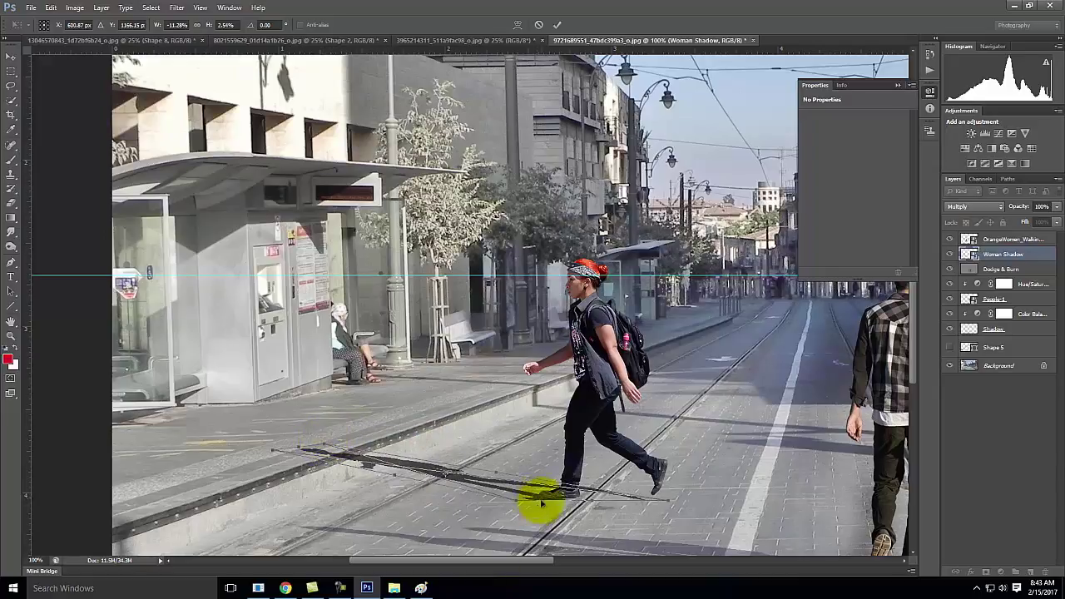
{"action": "left_click_drag", "start_coordinate": [508, 485], "coordinate": [523, 483]}
{"action": "left_click_drag", "start_coordinate": [284, 452], "coordinate": [243, 443]}
{"action": "left_click_drag", "start_coordinate": [336, 450], "coordinate": [292, 439]}
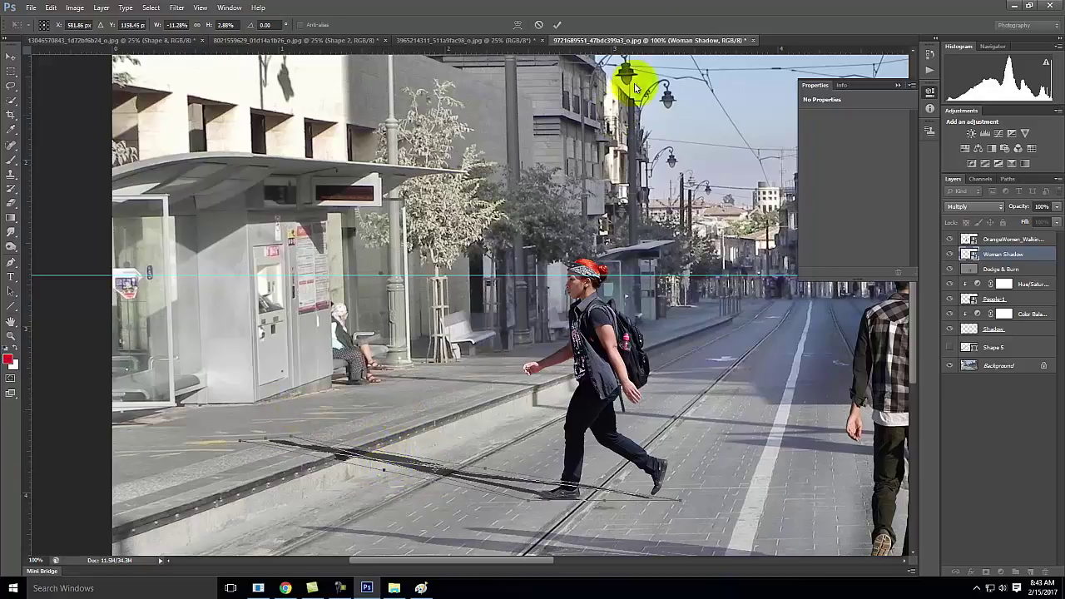
{"action": "left_click", "coordinate": [556, 29]}
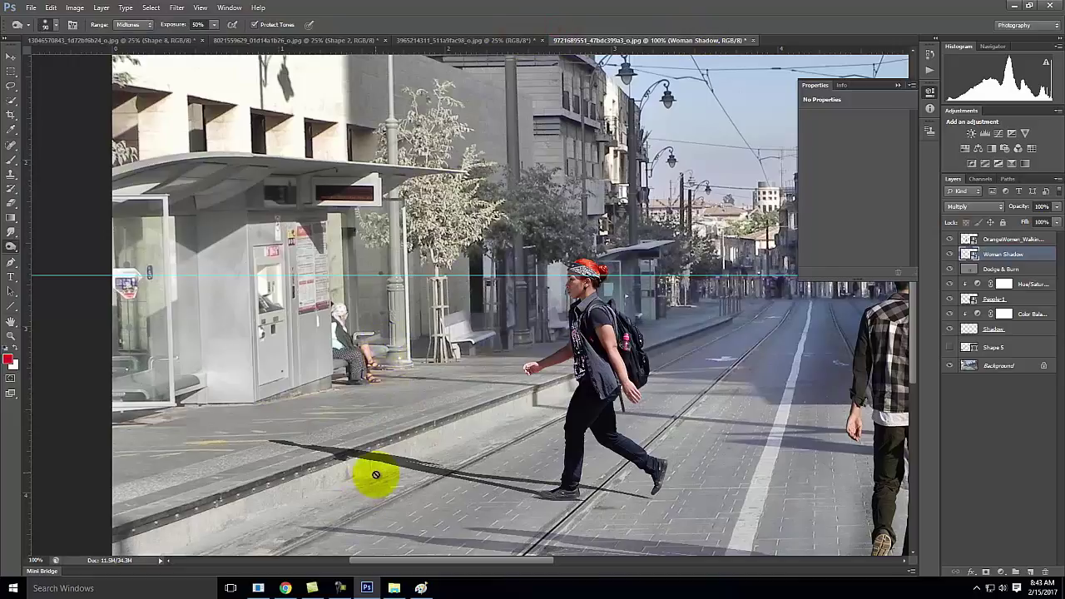
- Select the far part of the woman's shadow, from the kerb face onto the sidewalk, with a Polygonal Lasso outline
{"action": "left_click", "coordinate": [10, 86]}
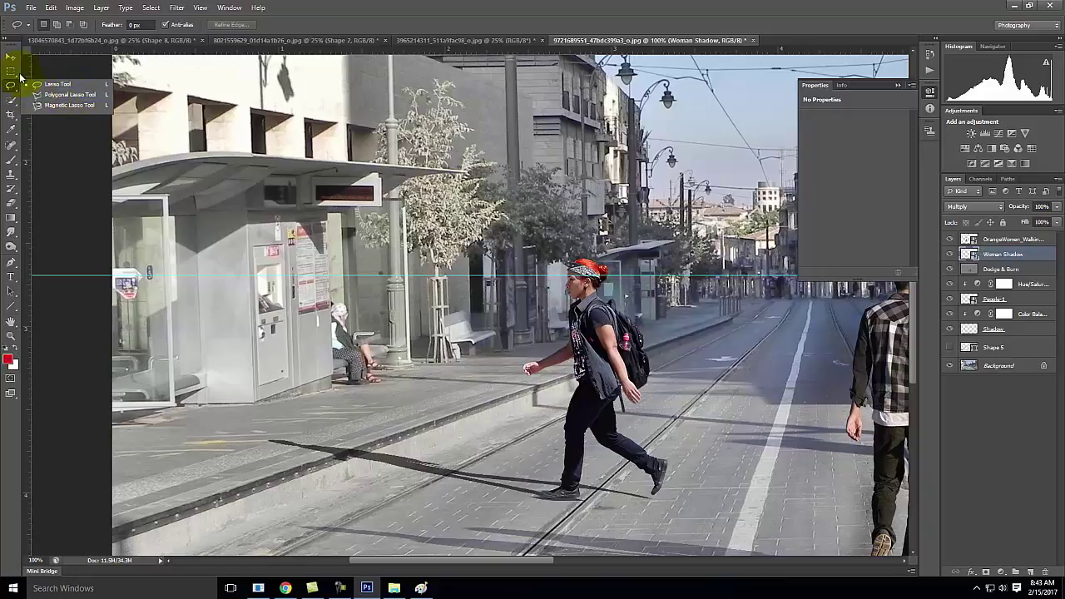
{"action": "left_click", "coordinate": [70, 94]}
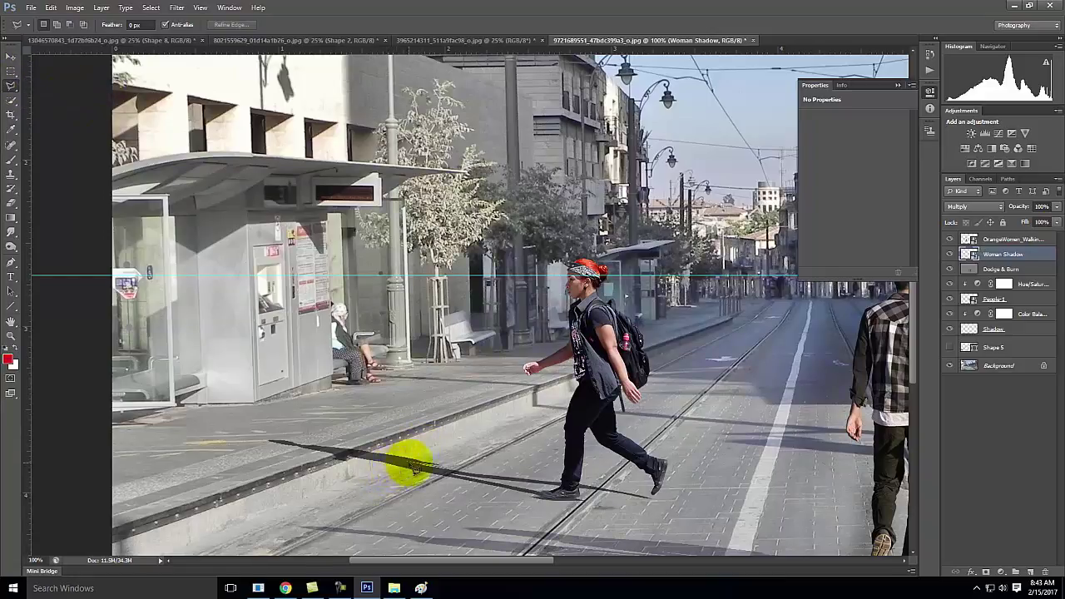
{"action": "left_click", "coordinate": [431, 455]}
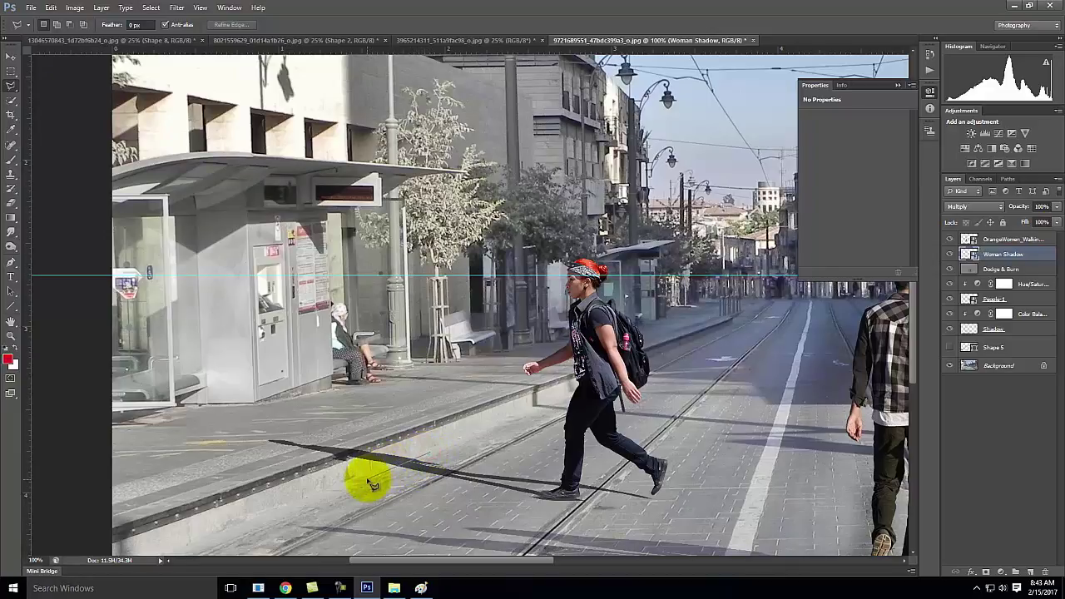
{"action": "left_click", "coordinate": [370, 480]}
{"action": "left_click", "coordinate": [240, 453]}
{"action": "left_click", "coordinate": [264, 428]}
{"action": "left_click", "coordinate": [349, 428]}
{"action": "left_click", "coordinate": [432, 456]}
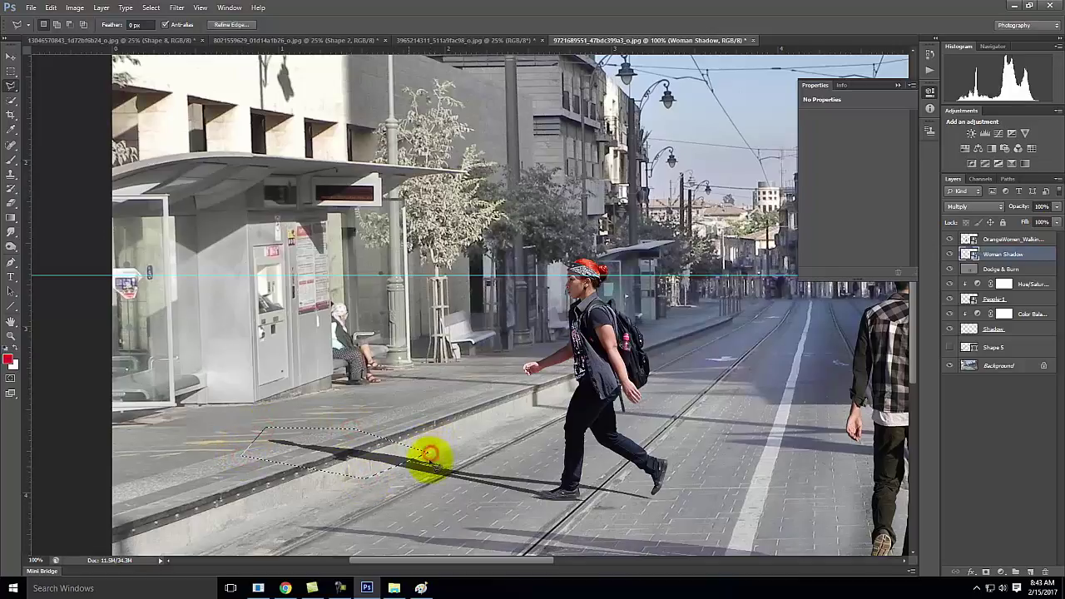
- Try to move the selected part of the shadow up onto the sidewalk
{"action": "left_click", "coordinate": [11, 58]}
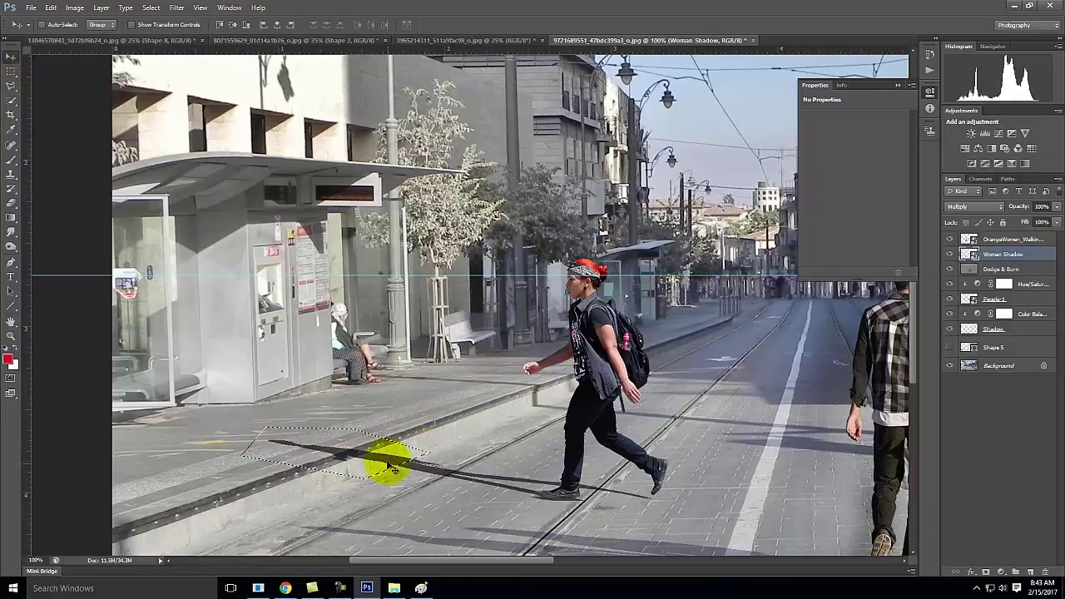
{"action": "left_click_drag", "start_coordinate": [388, 464], "coordinate": [385, 440]}
{"action": "key", "text": "ctrl+z"}
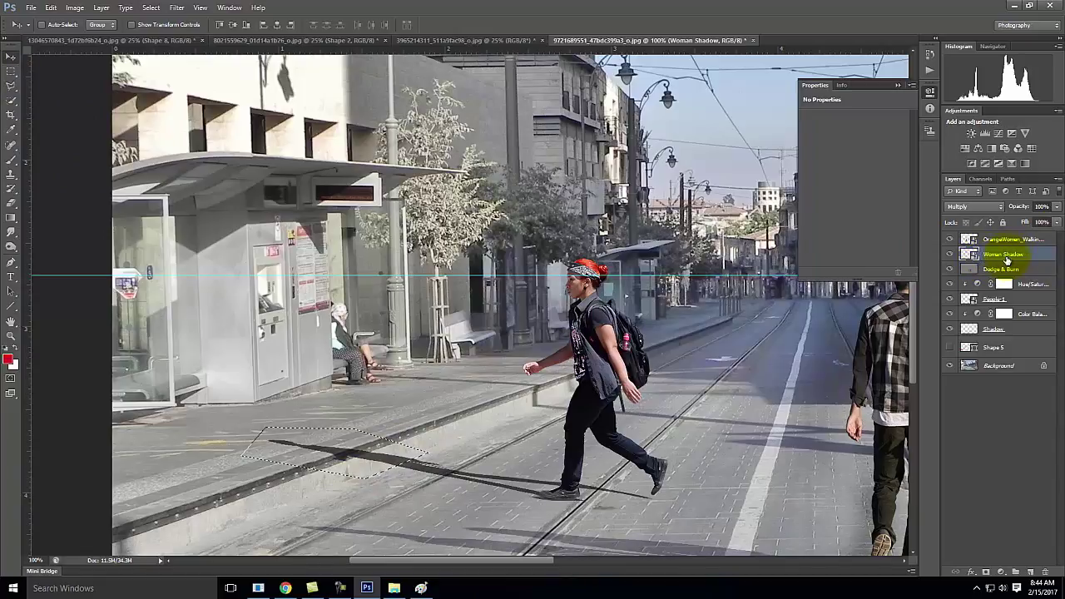
- Rasterize the Woman Shadow layer and move the selected far part of the shadow up onto the sidewalk surface
{"action": "right_click", "coordinate": [1026, 255]}
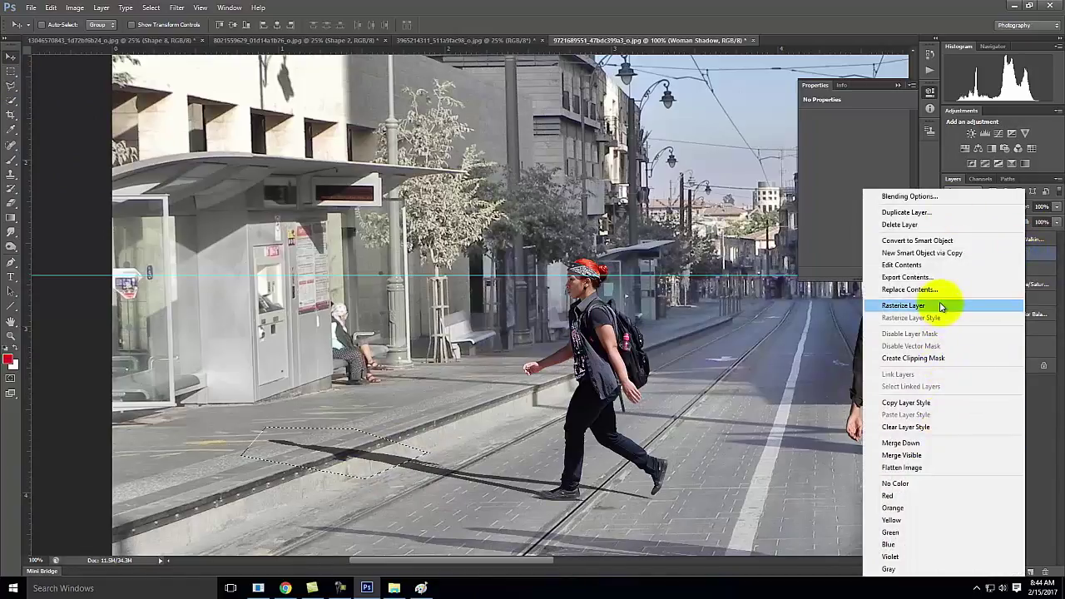
{"action": "left_click", "coordinate": [939, 305]}
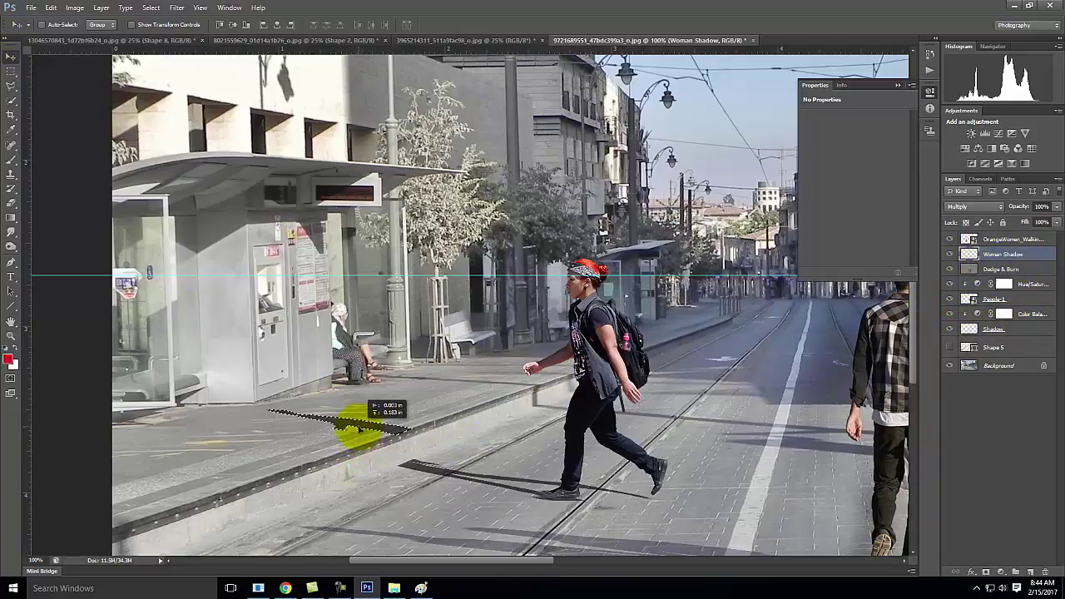
{"action": "left_click_drag", "start_coordinate": [360, 429], "coordinate": [360, 427]}
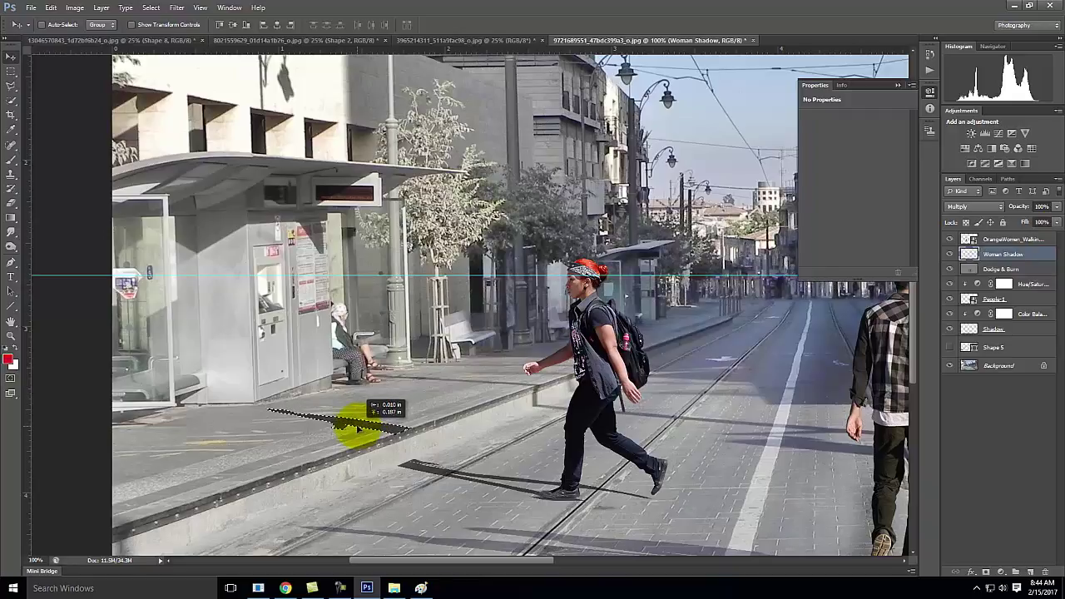
{"action": "left_click_drag", "start_coordinate": [358, 429], "coordinate": [359, 427]}
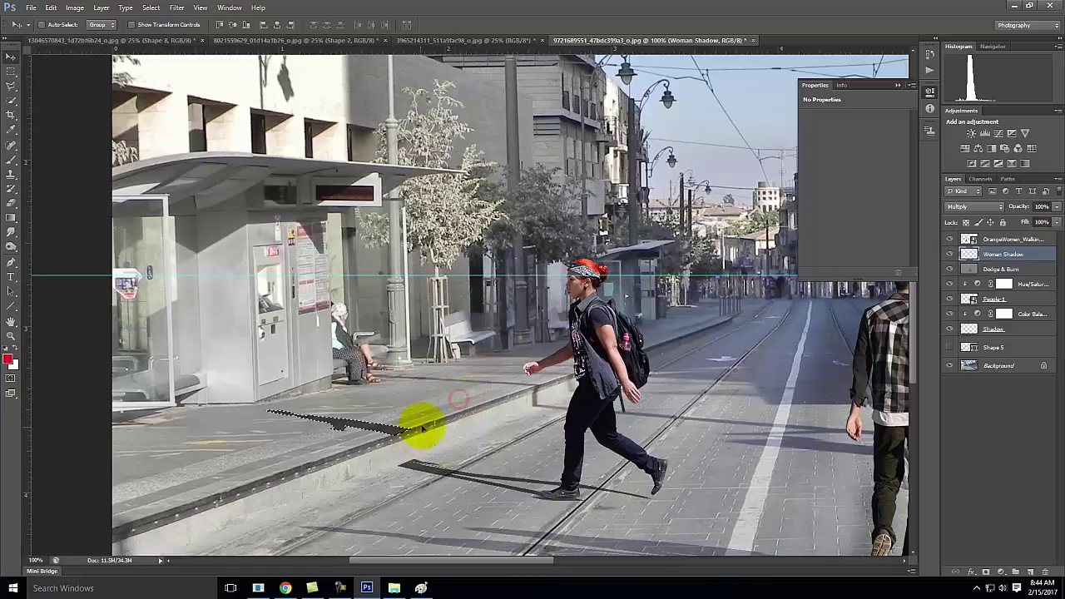
{"action": "left_click", "coordinate": [11, 72]}
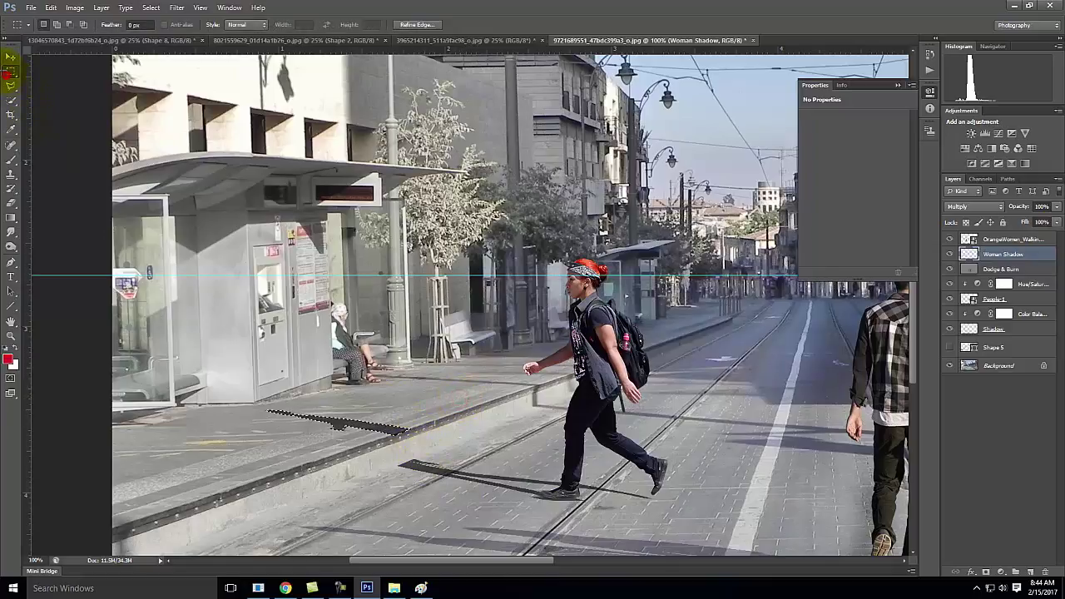
- Deselect the moved shadow part and outline the kerb-face gap between the two shadow pieces with the Polygonal Lasso
{"action": "left_click", "coordinate": [280, 464]}
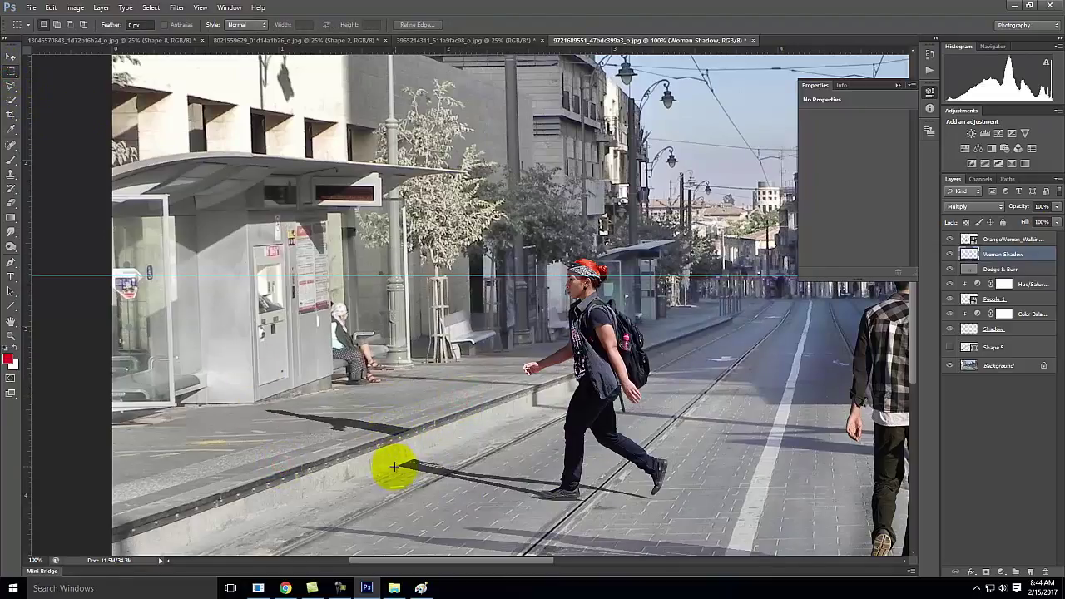
{"action": "left_click", "coordinate": [11, 89]}
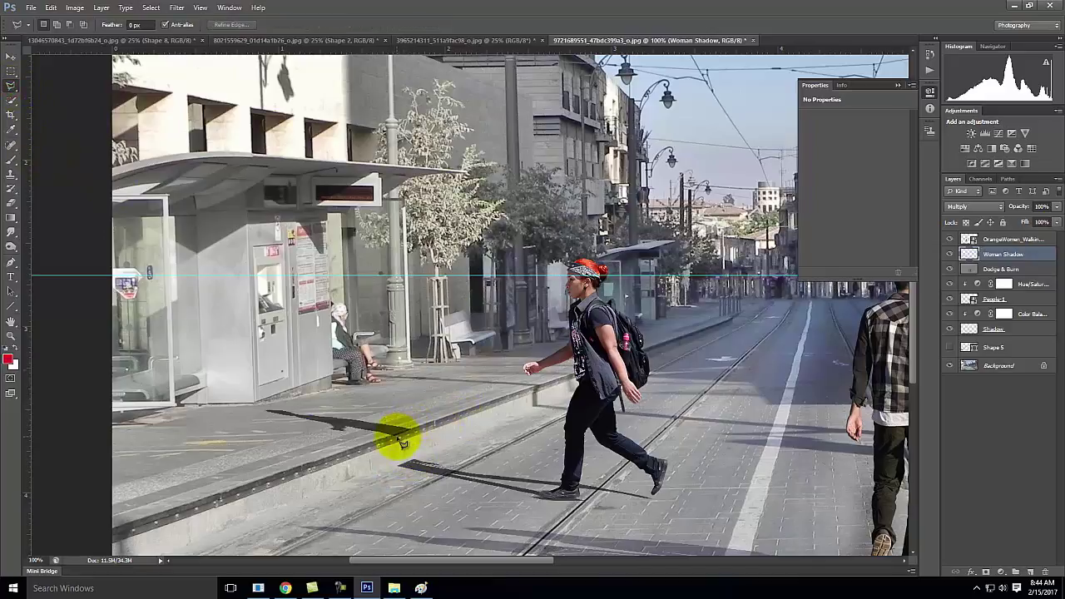
{"action": "mouse_move", "coordinate": [400, 441]}
{"action": "left_mouse_down"}
{"action": "mouse_move", "coordinate": [392, 466]}
{"action": "mouse_move", "coordinate": [405, 471]}
{"action": "mouse_move", "coordinate": [421, 454]}
{"action": "mouse_move", "coordinate": [405, 472]}
{"action": "mouse_move", "coordinate": [416, 458]}
{"action": "mouse_move", "coordinate": [409, 429]}
{"action": "left_mouse_up"}
{"action": "left_click_drag", "start_coordinate": [616, 503], "coordinate": [595, 512]}
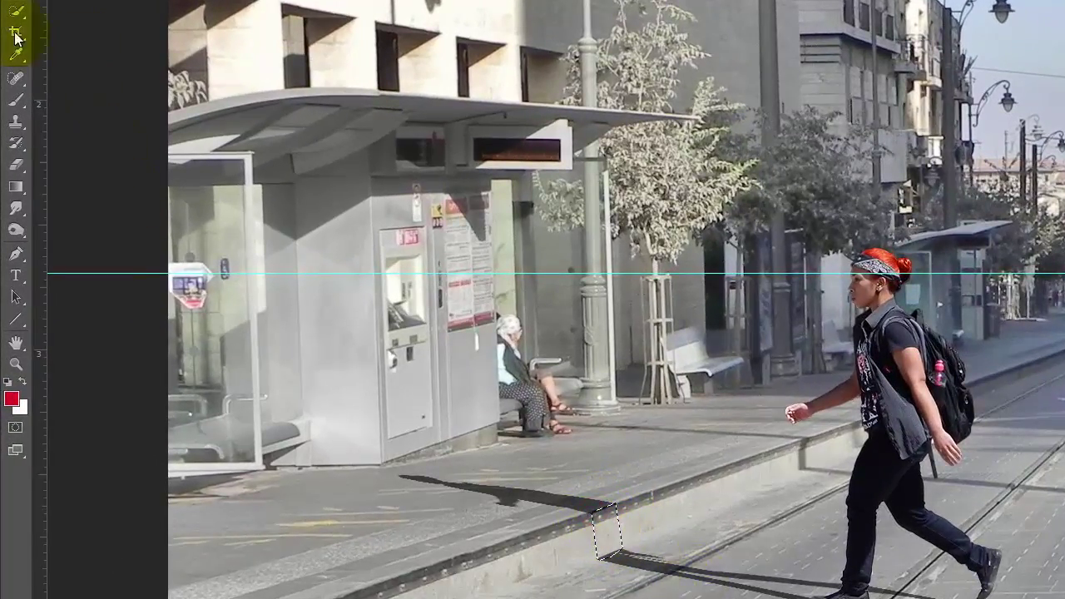
- Sample the shadow's dark grey and brush it into the kerb-face selection to connect the two shadow pieces, and clear the selection
{"action": "left_click", "coordinate": [15, 100]}
{"action": "mouse_move", "coordinate": [713, 518]}
{"action": "left_mouse_down"}
{"action": "mouse_move", "coordinate": [614, 532]}
{"action": "mouse_move", "coordinate": [561, 511]}
{"action": "left_mouse_up"}
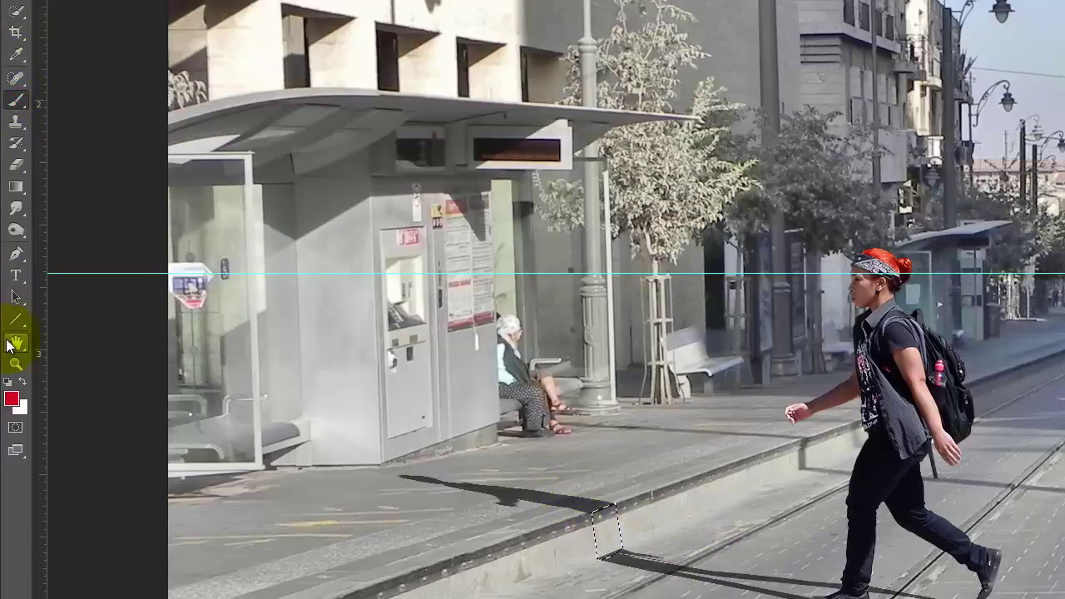
{"action": "left_click", "coordinate": [17, 55]}
{"action": "left_click", "coordinate": [549, 495]}
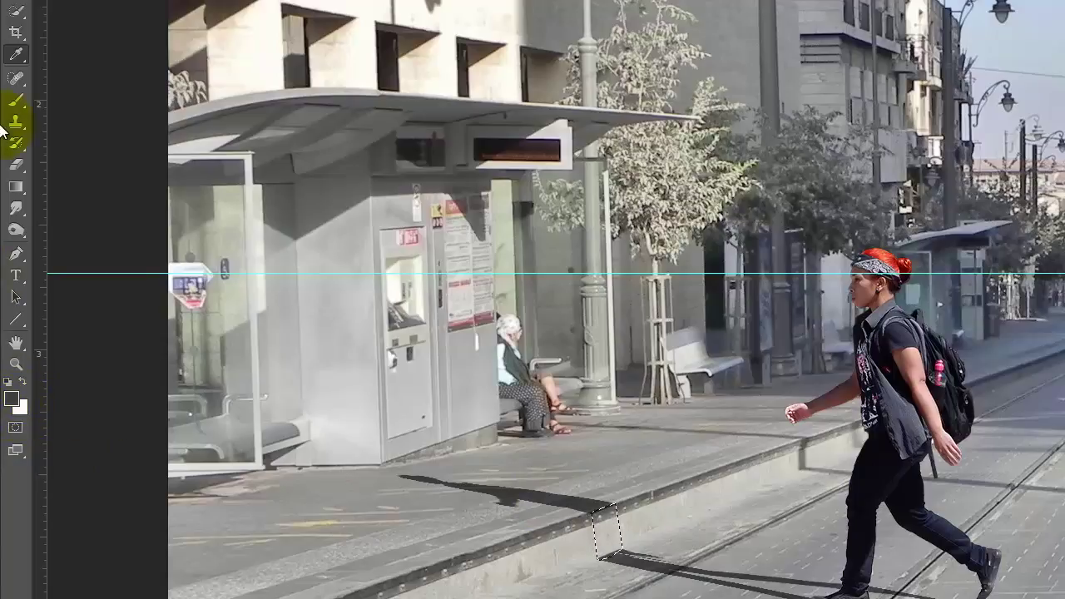
{"action": "left_click", "coordinate": [16, 79]}
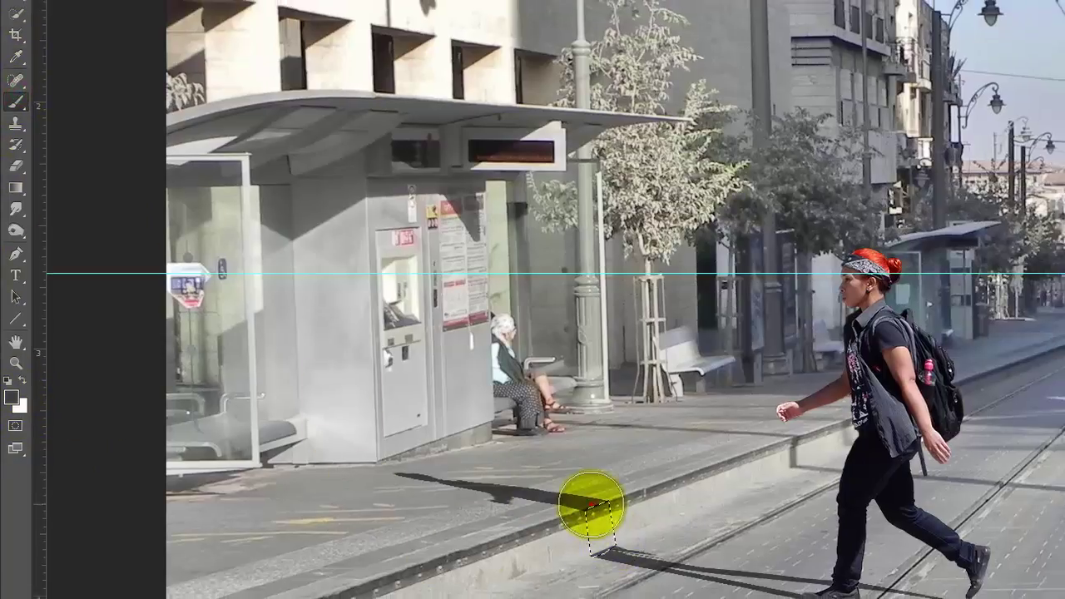
{"action": "left_click_drag", "start_coordinate": [595, 510], "coordinate": [618, 539]}
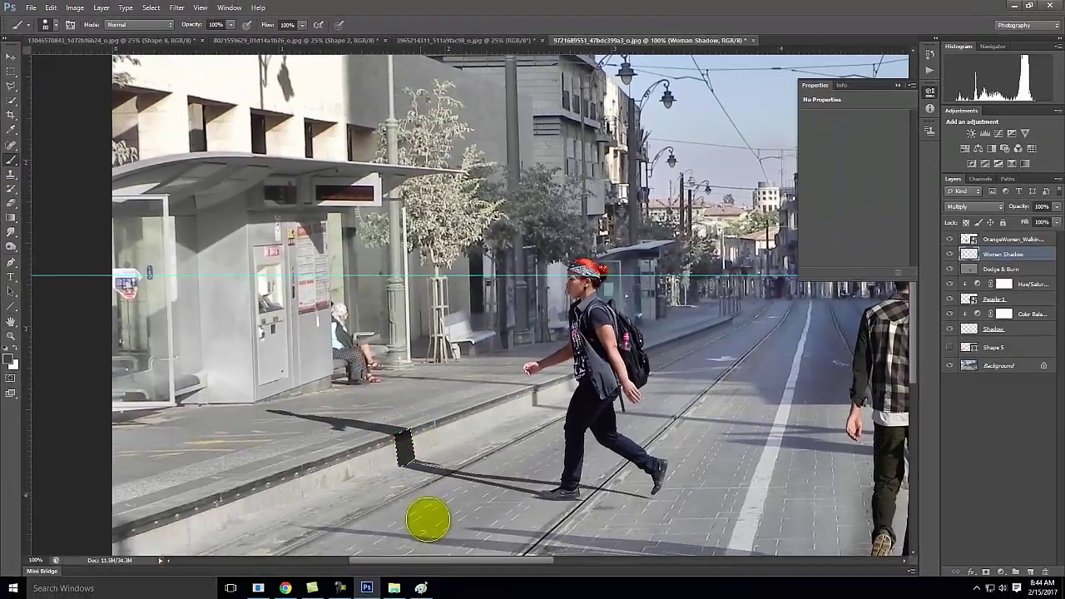
{"action": "left_click", "coordinate": [11, 71]}
{"action": "left_click", "coordinate": [325, 454]}
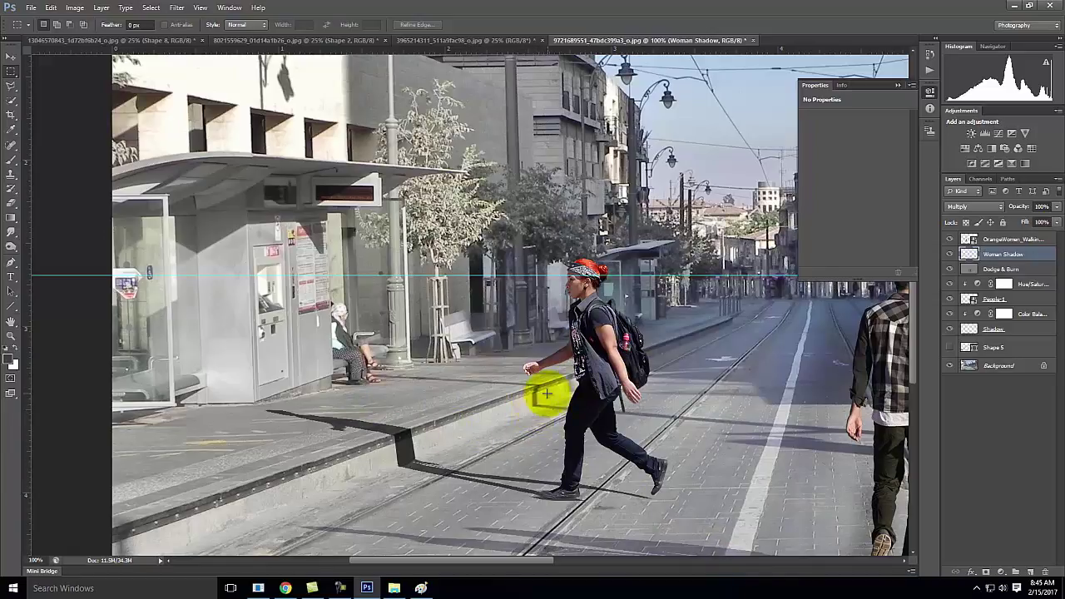
{"action": "key", "text": "ctrl+equal"}
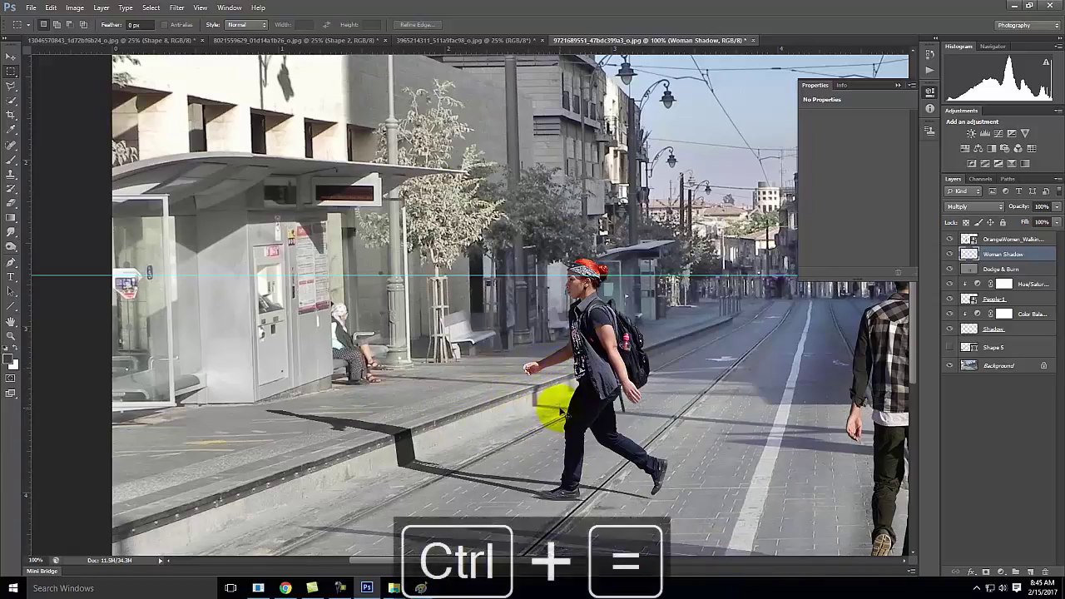
{"action": "key", "text": "space"}
{"action": "left_click_drag", "start_coordinate": [618, 399], "coordinate": [505, 212]}
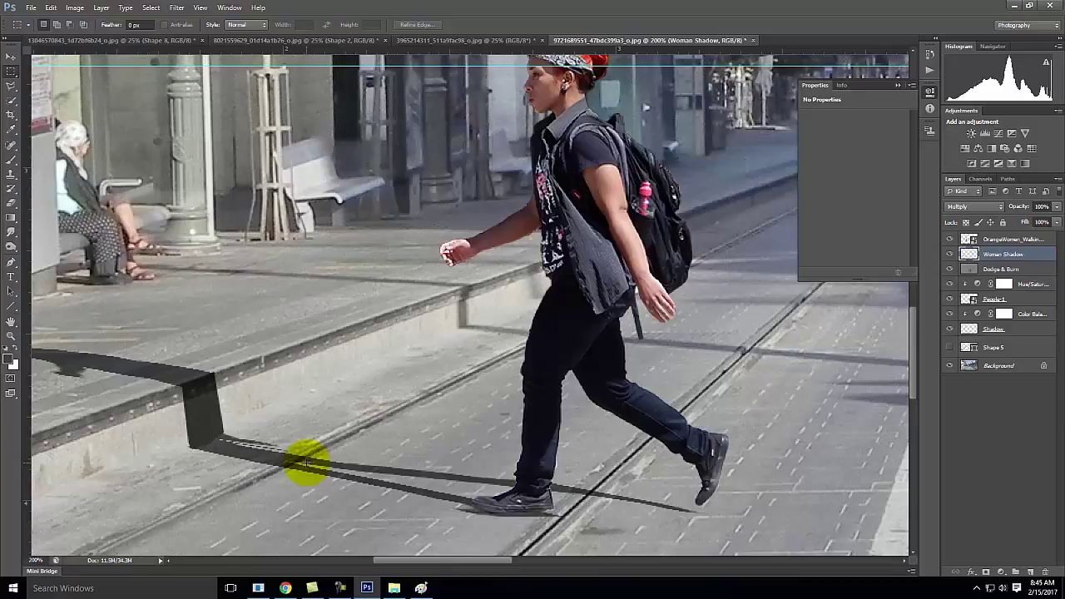
{"action": "key", "text": "ctrl+0"}
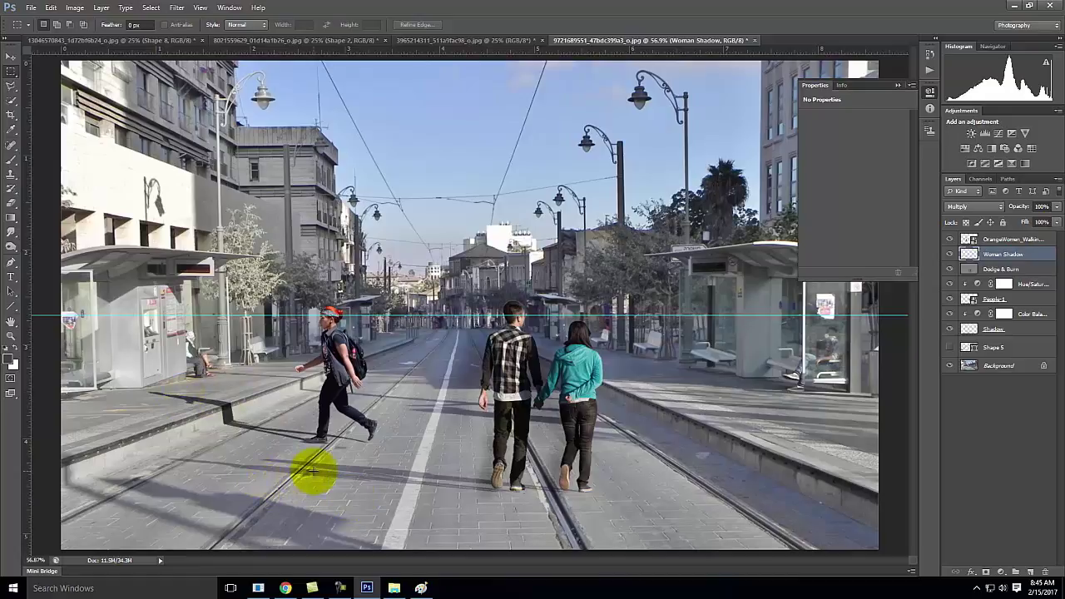
- Switch to the mountain meadow photo and browse the Elements folder for a cut-out person to place, considering cool_guy_color
{"action": "left_click", "coordinate": [483, 41]}
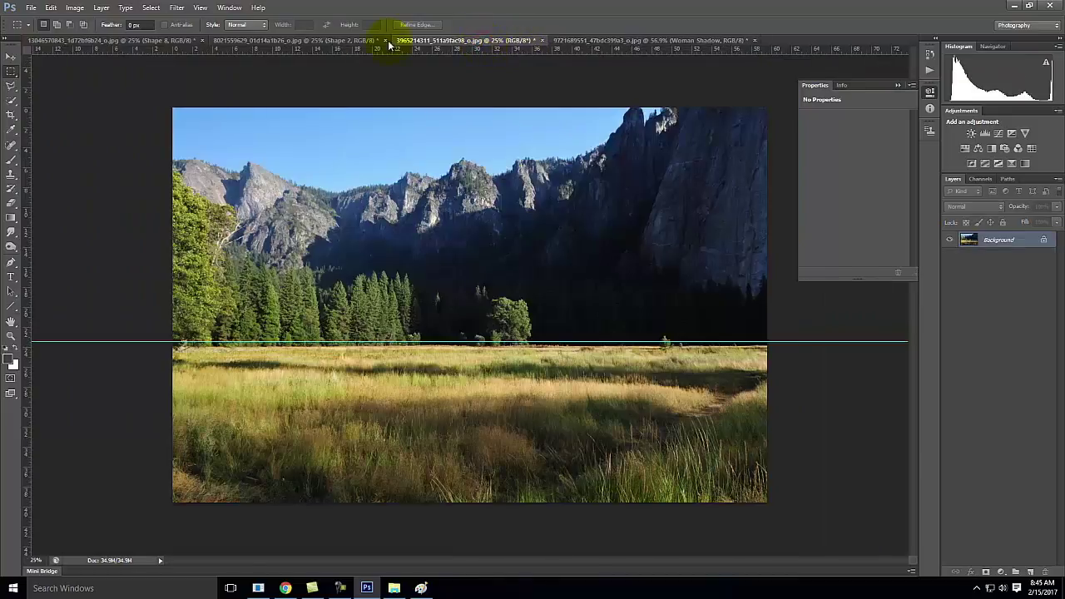
{"action": "left_click", "coordinate": [316, 42]}
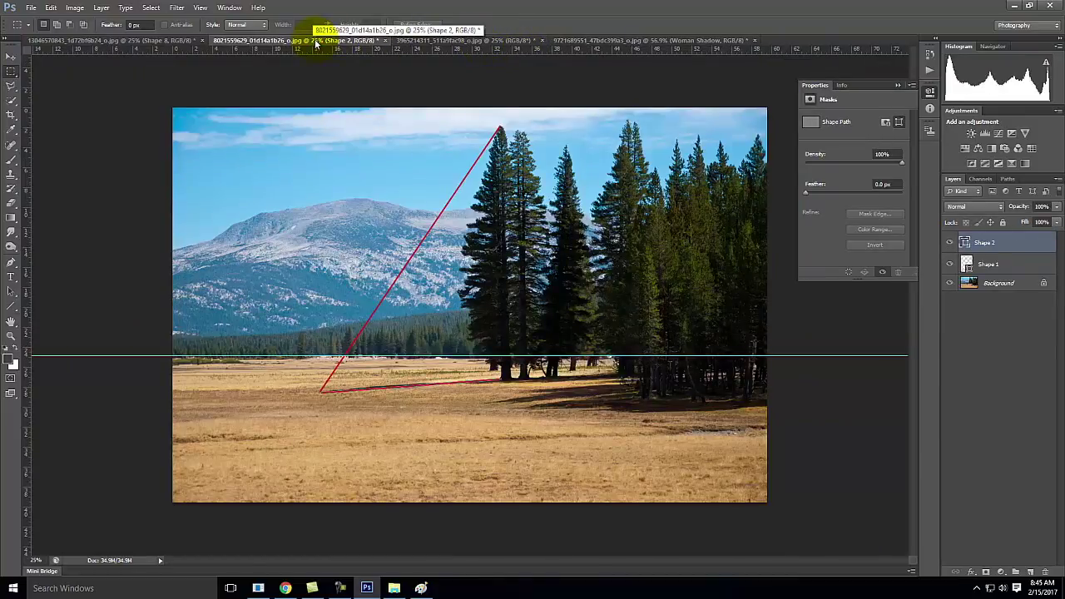
{"action": "left_click", "coordinate": [500, 41]}
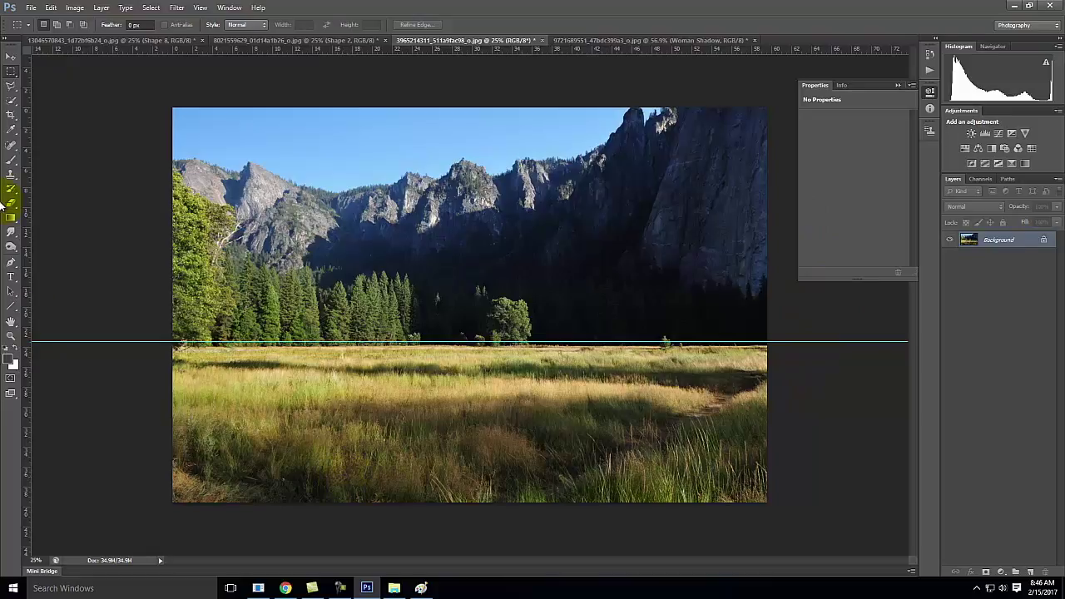
{"action": "key", "text": "alt+f"}
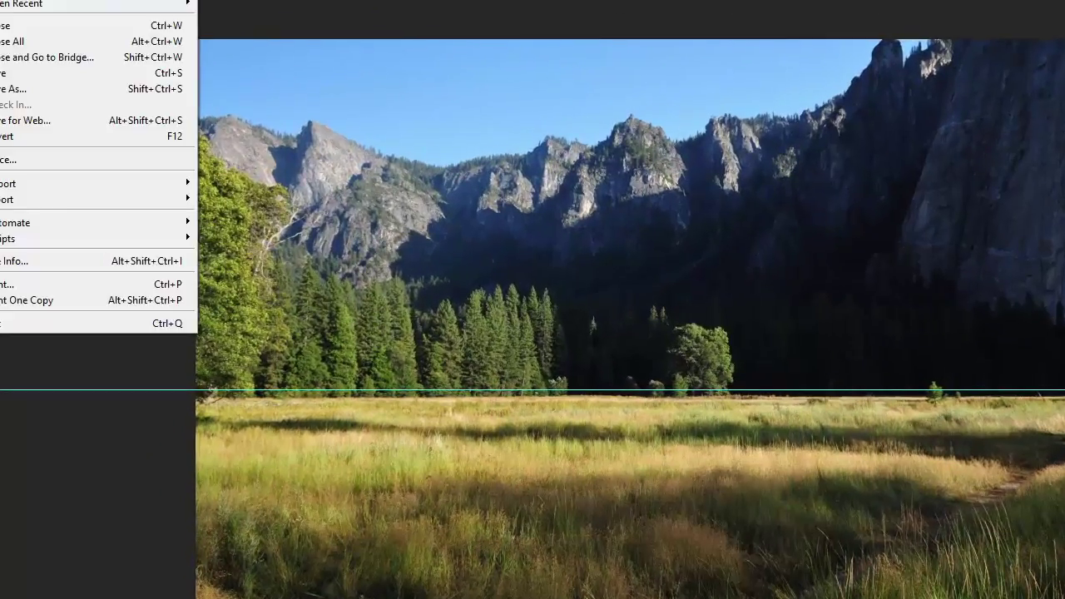
{"action": "left_click", "coordinate": [44, 157]}
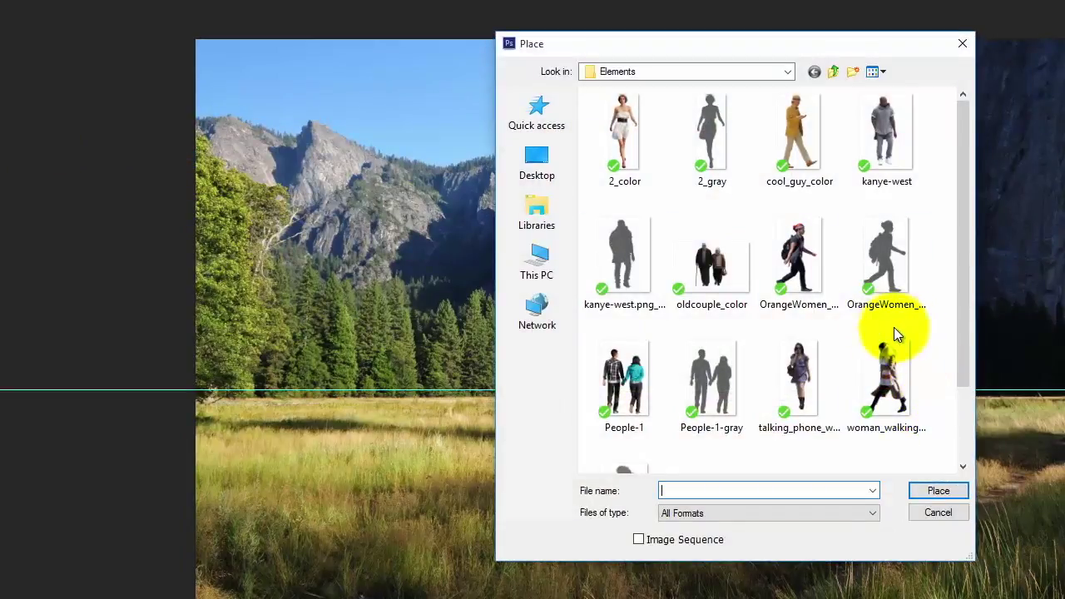
{"action": "left_click", "coordinate": [798, 126]}
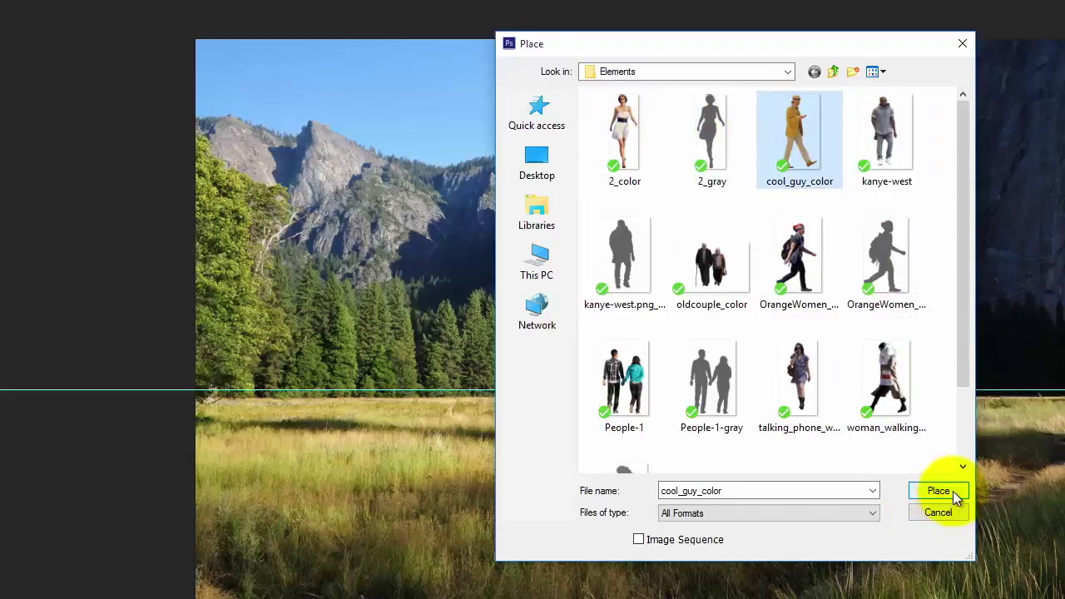
{"action": "scroll", "coordinate": [762, 140], "scroll_direction": "down", "scroll_amount": 2}
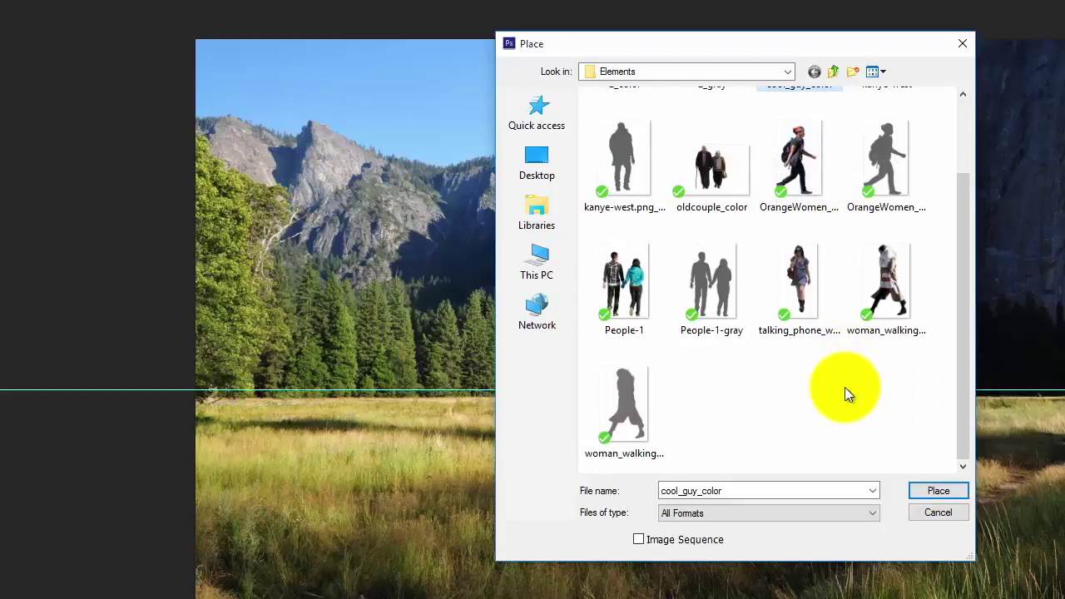
{"action": "scroll", "coordinate": [845, 389], "scroll_direction": "up", "scroll_amount": 2}
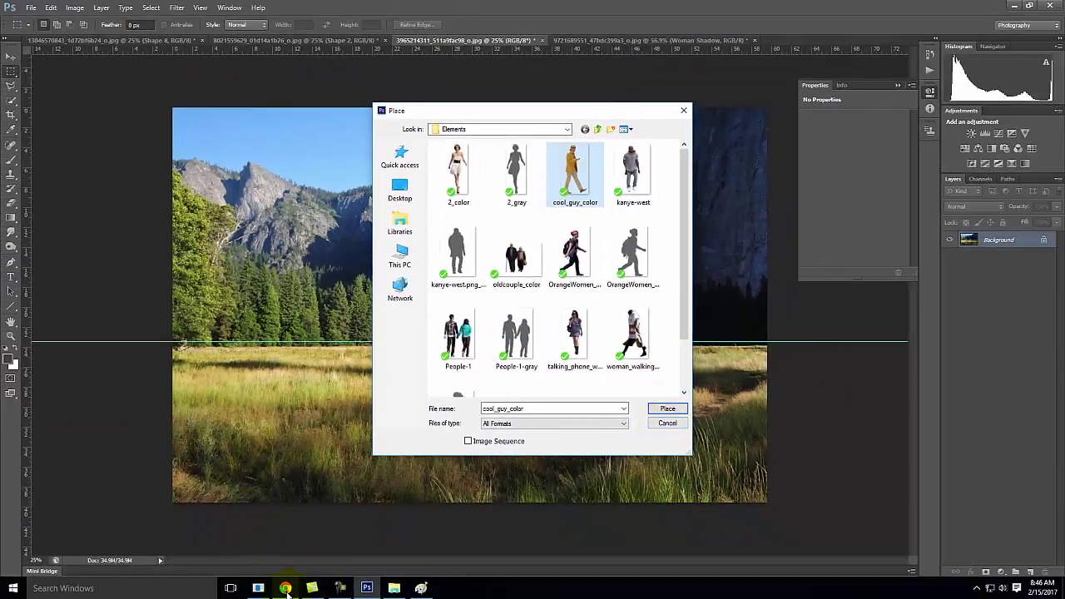
- Switch to Chrome and open the Walking Woman Exercise 109(2) page from the Females (By Popularity) collage images
{"action": "left_click", "coordinate": [286, 588]}
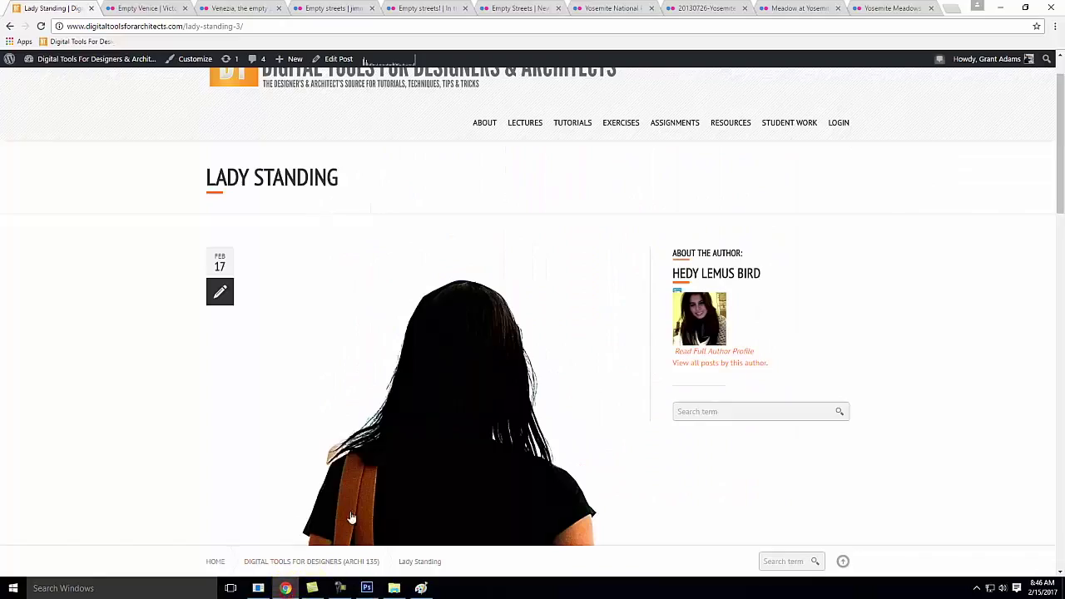
{"action": "left_click", "coordinate": [140, 8]}
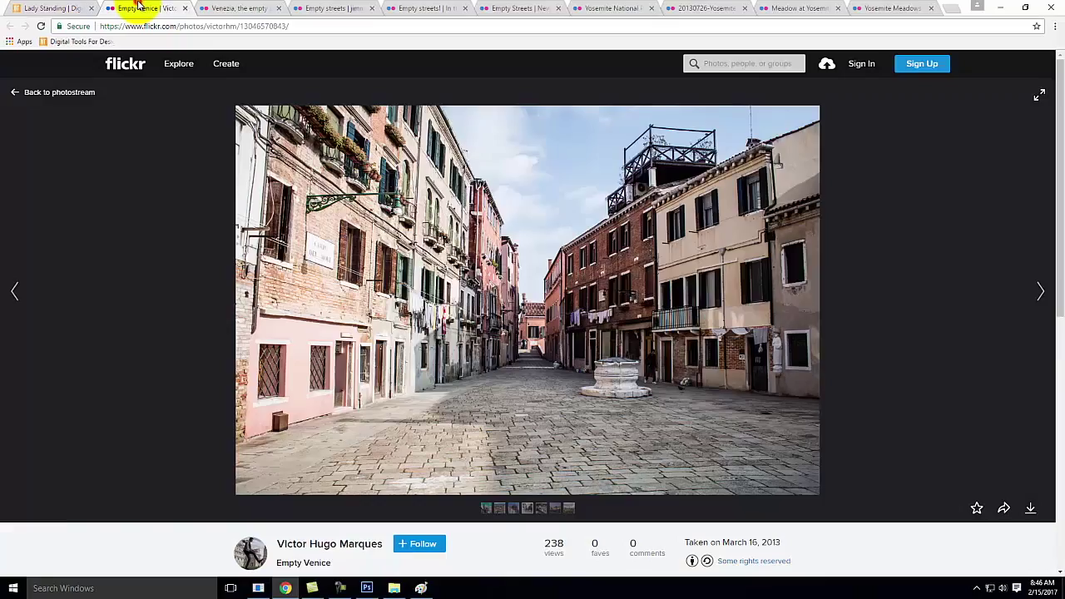
{"action": "left_click", "coordinate": [215, 7]}
{"action": "left_click", "coordinate": [70, 10]}
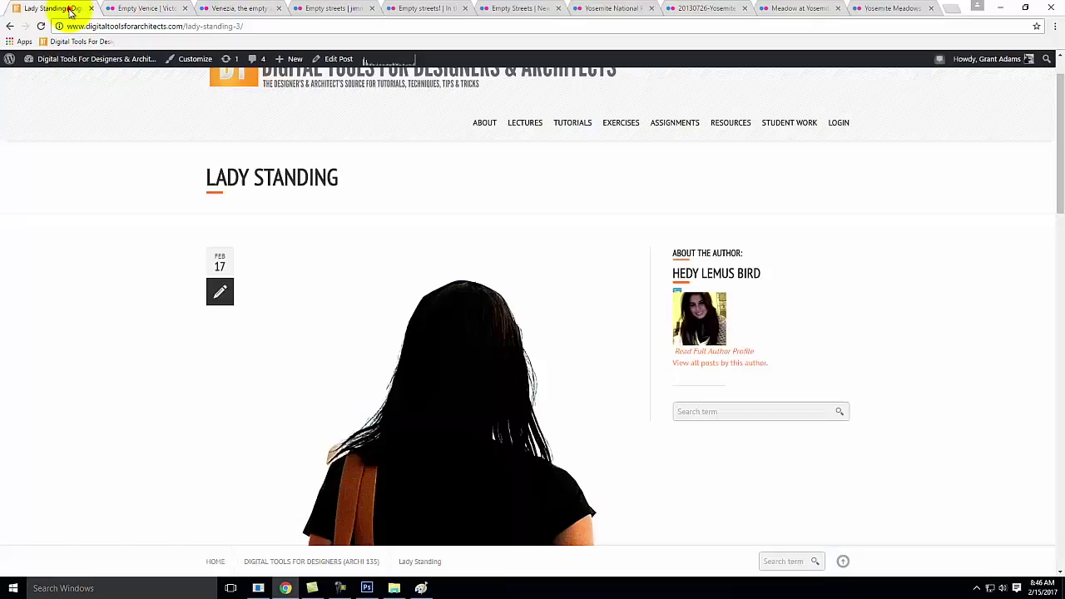
{"action": "left_click", "coordinate": [11, 25]}
{"action": "scroll", "coordinate": [453, 291], "scroll_direction": "up", "scroll_amount": 4}
{"action": "scroll", "coordinate": [454, 291], "scroll_direction": "up", "scroll_amount": 2}
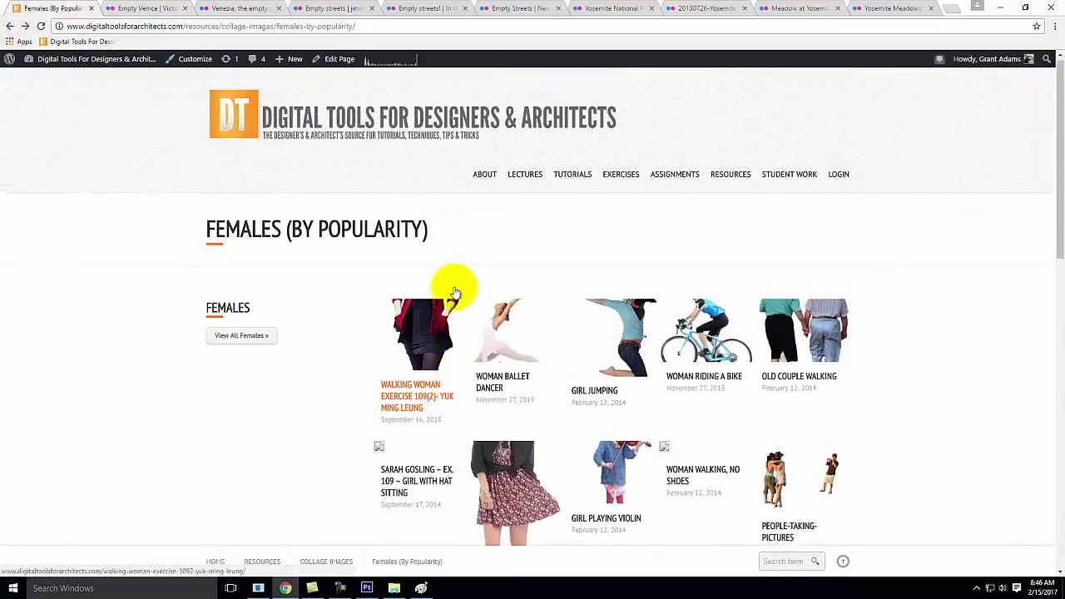
{"action": "left_click", "coordinate": [441, 326]}
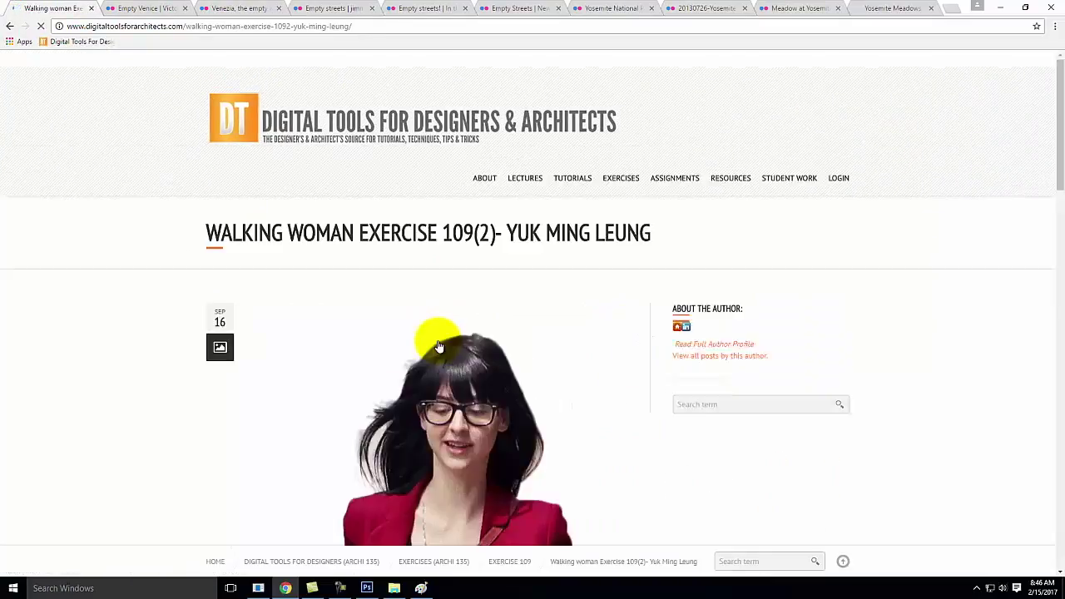
- Save the walking woman's full-size colour cut-out as 2a-ex109 in the Elements folder of ex108, under Live - A135 Exercises
{"action": "scroll", "coordinate": [489, 322], "scroll_direction": "down", "scroll_amount": 3}
{"action": "scroll", "coordinate": [489, 321], "scroll_direction": "down", "scroll_amount": 8}
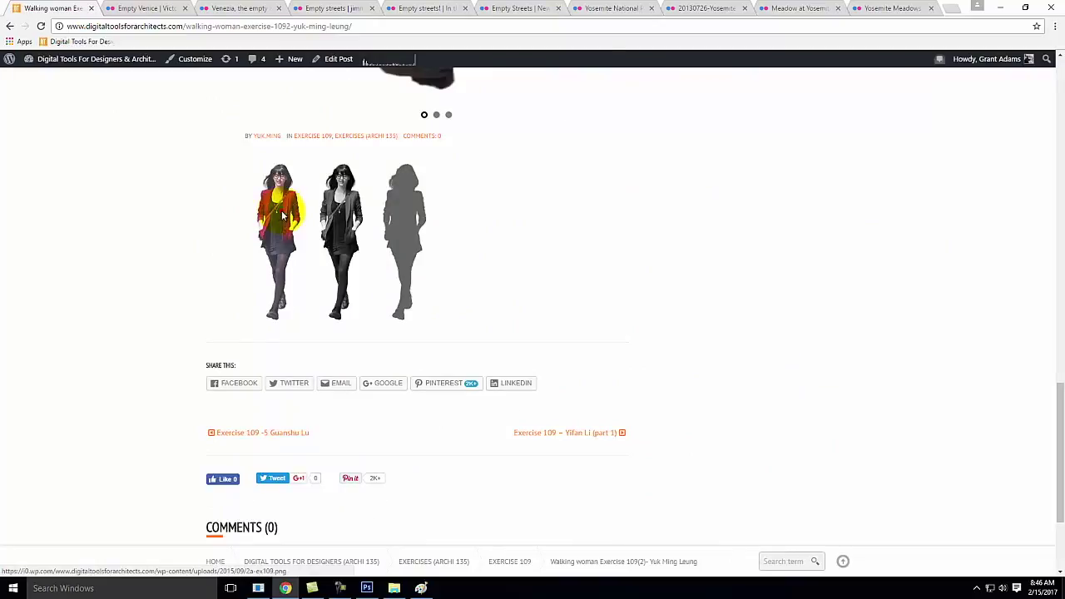
{"action": "left_click", "coordinate": [283, 216]}
{"action": "right_click", "coordinate": [548, 212]}
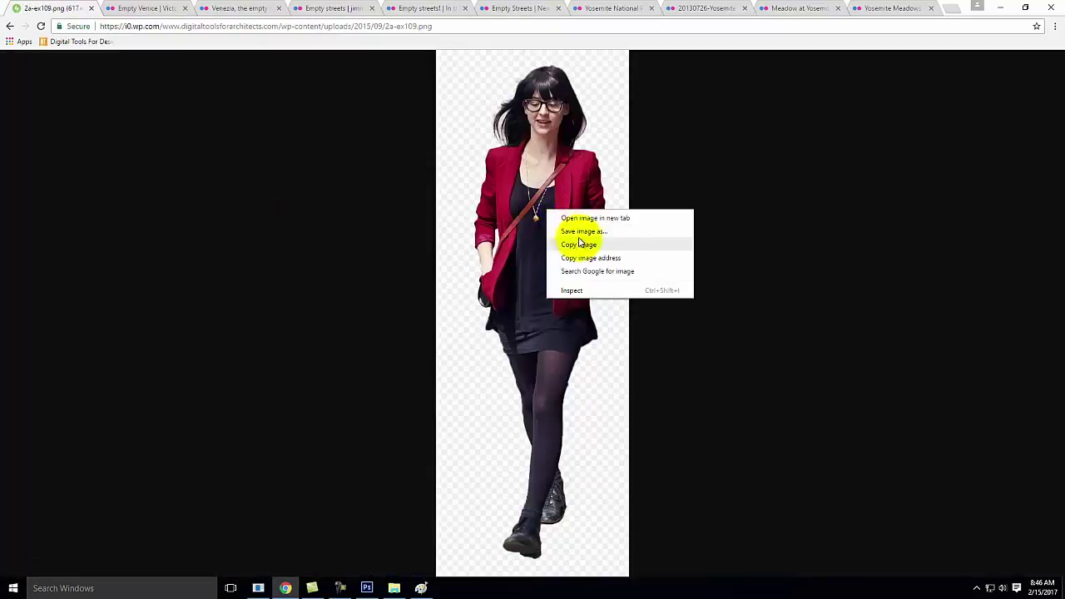
{"action": "left_click", "coordinate": [580, 244]}
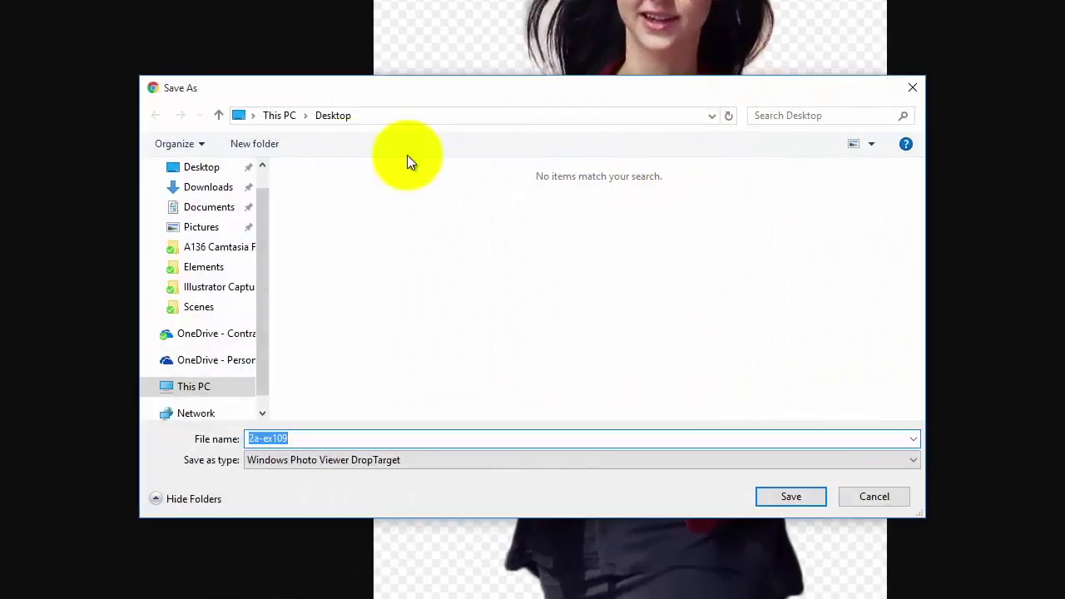
{"action": "left_click", "coordinate": [206, 333]}
{"action": "double_click", "coordinate": [353, 263]}
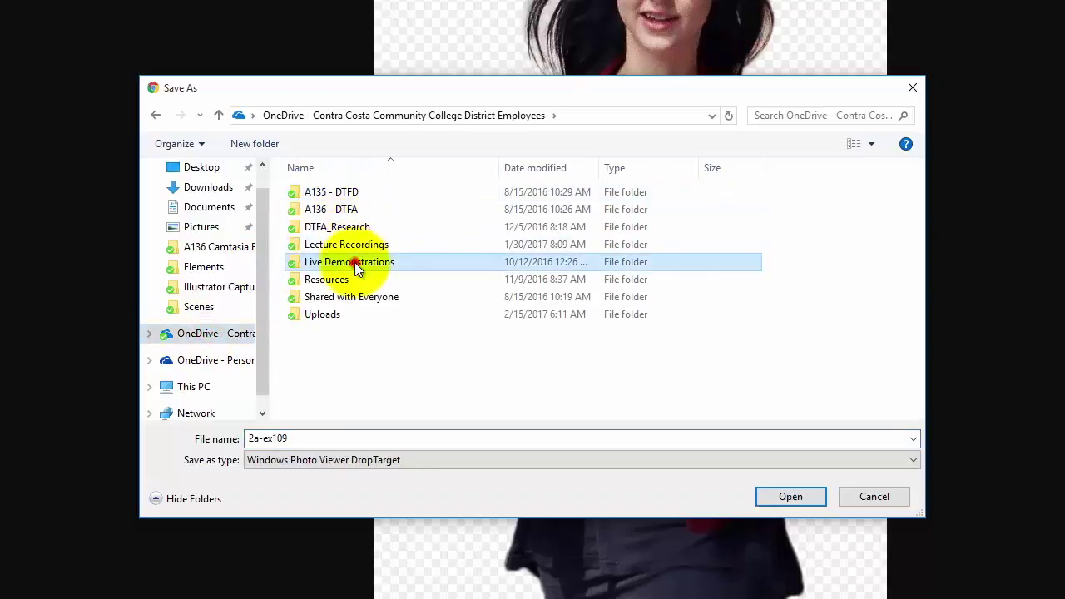
{"action": "double_click", "coordinate": [349, 193]}
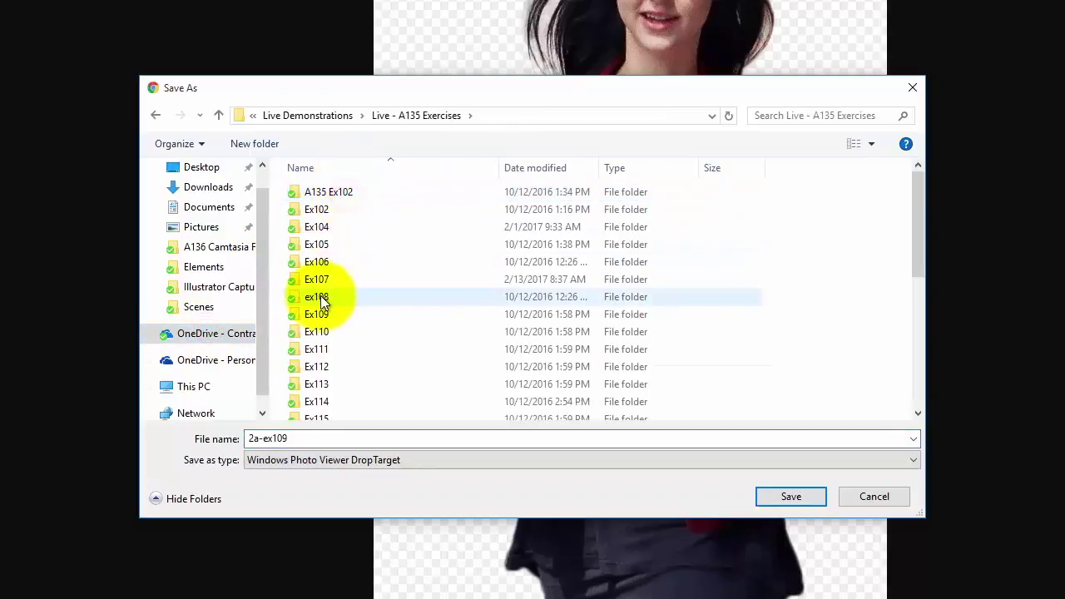
{"action": "double_click", "coordinate": [320, 299]}
{"action": "double_click", "coordinate": [335, 192]}
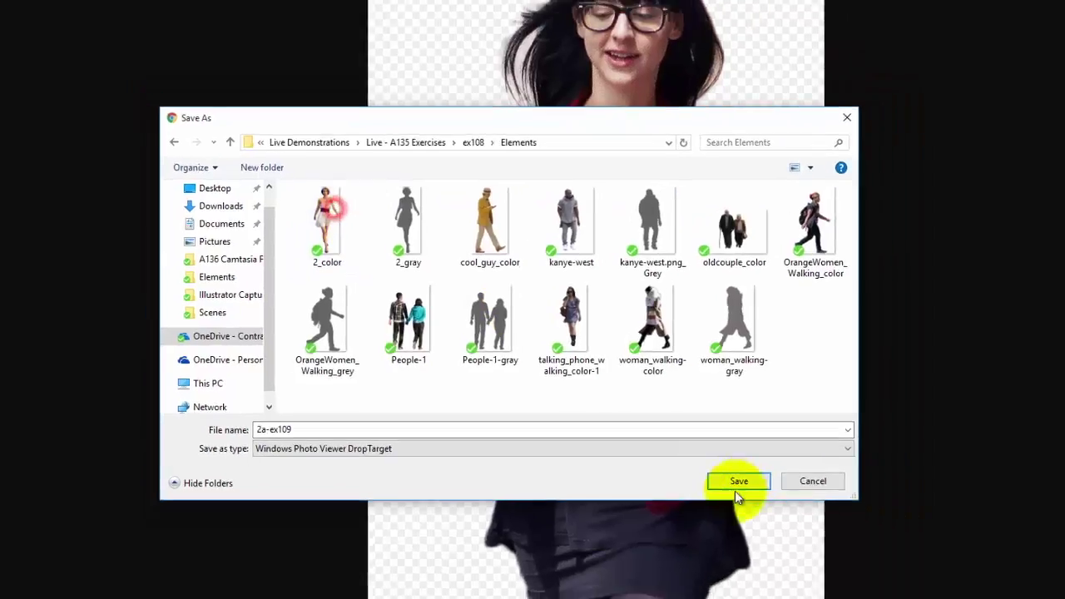
{"action": "left_click", "coordinate": [663, 460]}
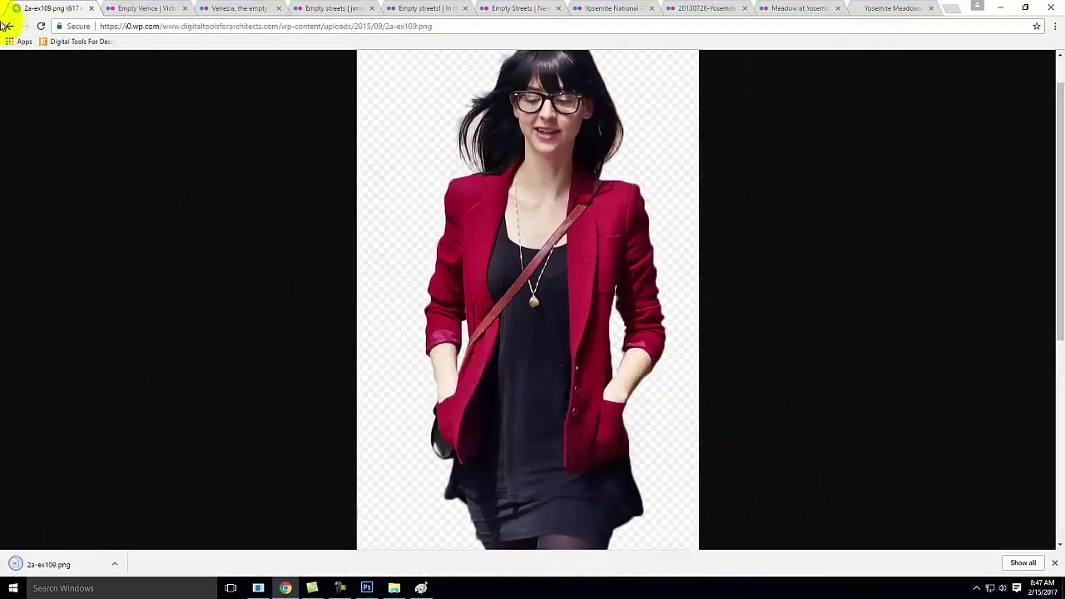
- Open the walking woman's grey silhouette at full size and save it as 2c-ex109 in the Elements folder
{"action": "left_click", "coordinate": [11, 26]}
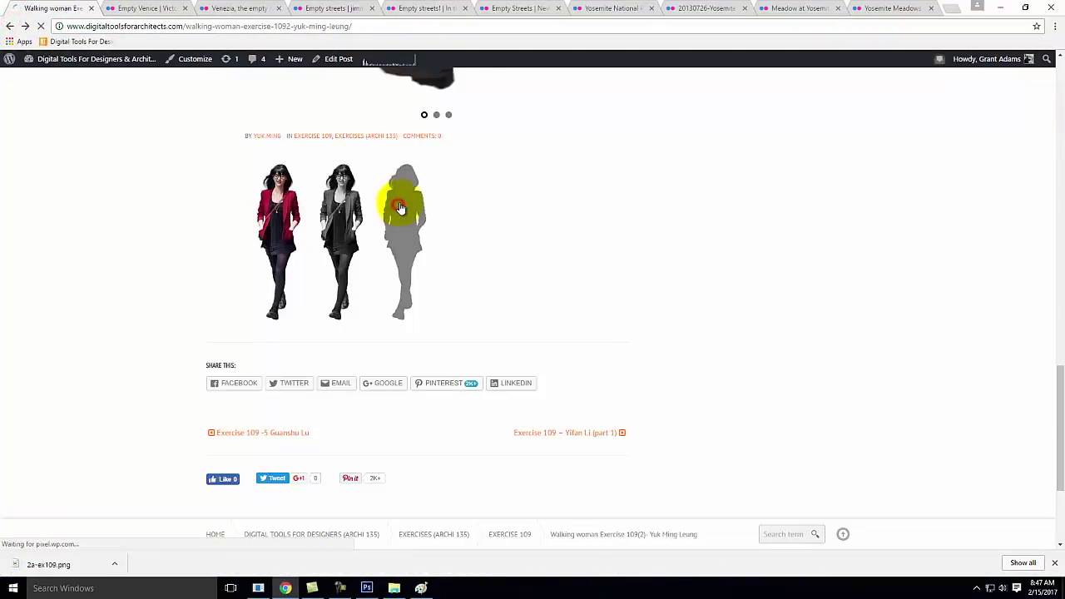
{"action": "left_click", "coordinate": [396, 229]}
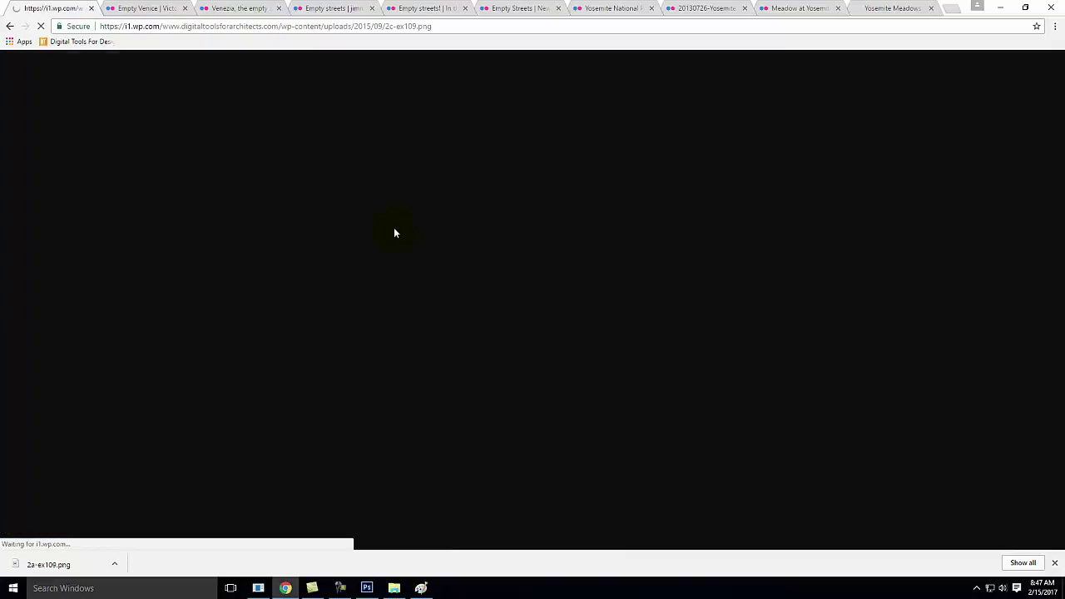
{"action": "left_click", "coordinate": [533, 209]}
{"action": "right_click", "coordinate": [533, 211]}
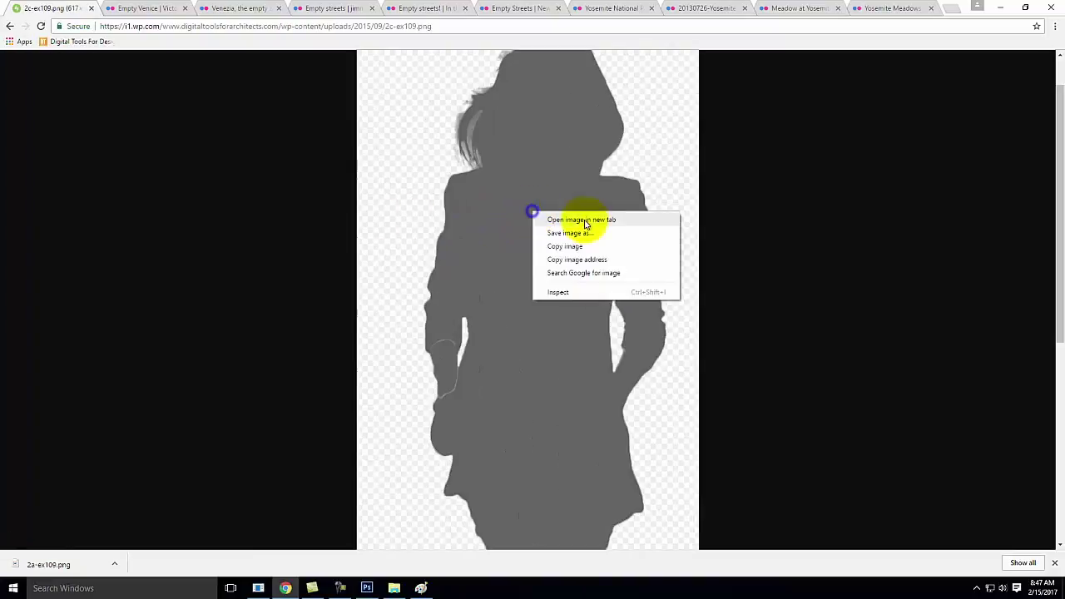
{"action": "left_click", "coordinate": [582, 232]}
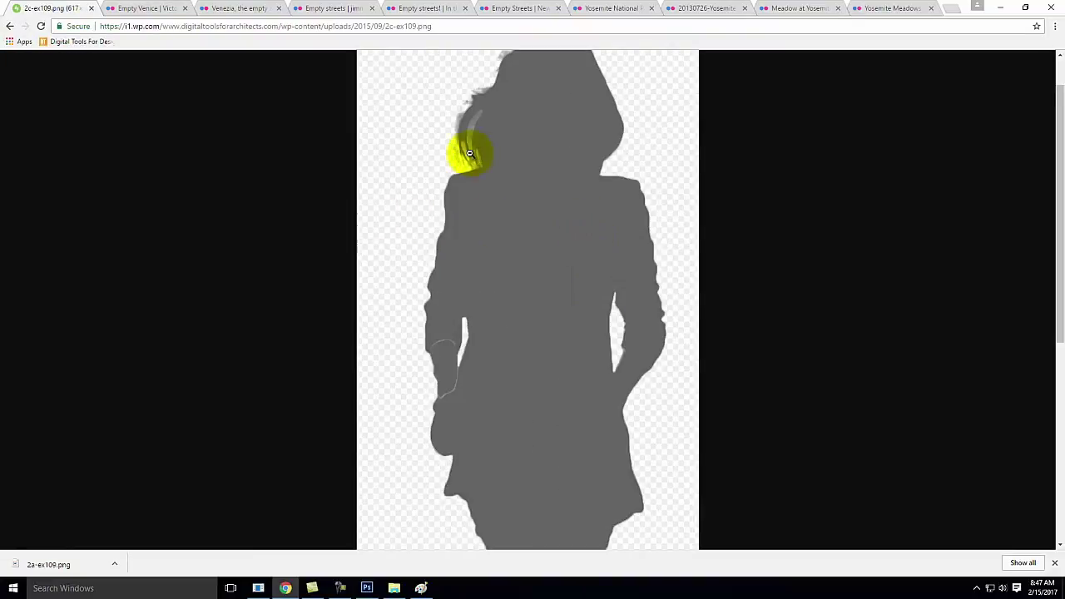
{"action": "left_click", "coordinate": [640, 449]}
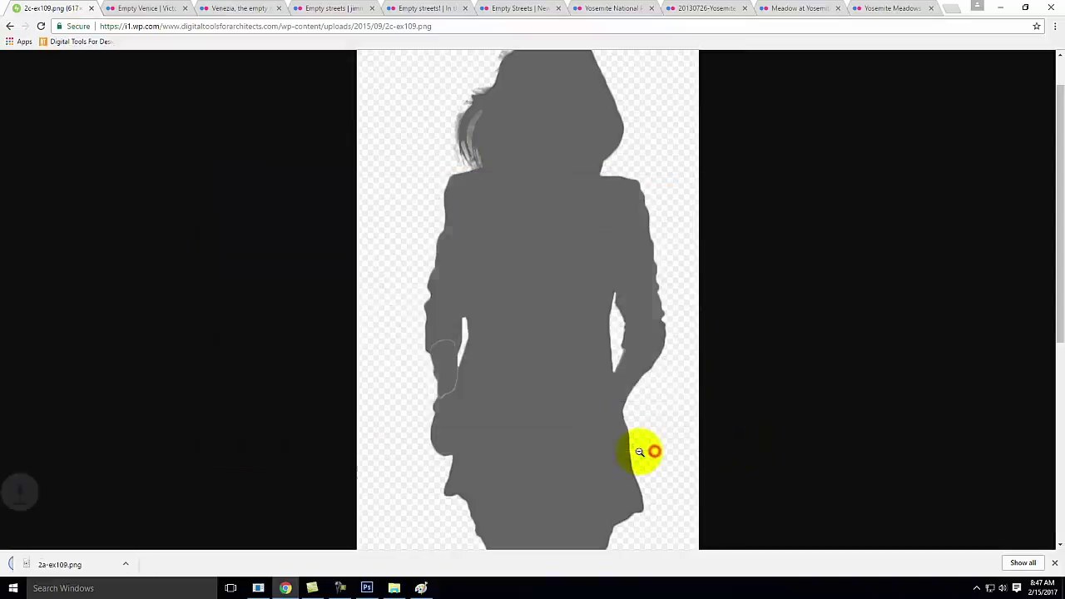
- Switch to Photoshop and place the 2a-ex109 colour cut-out into the mountain meadow photo
{"action": "left_click", "coordinate": [367, 586]}
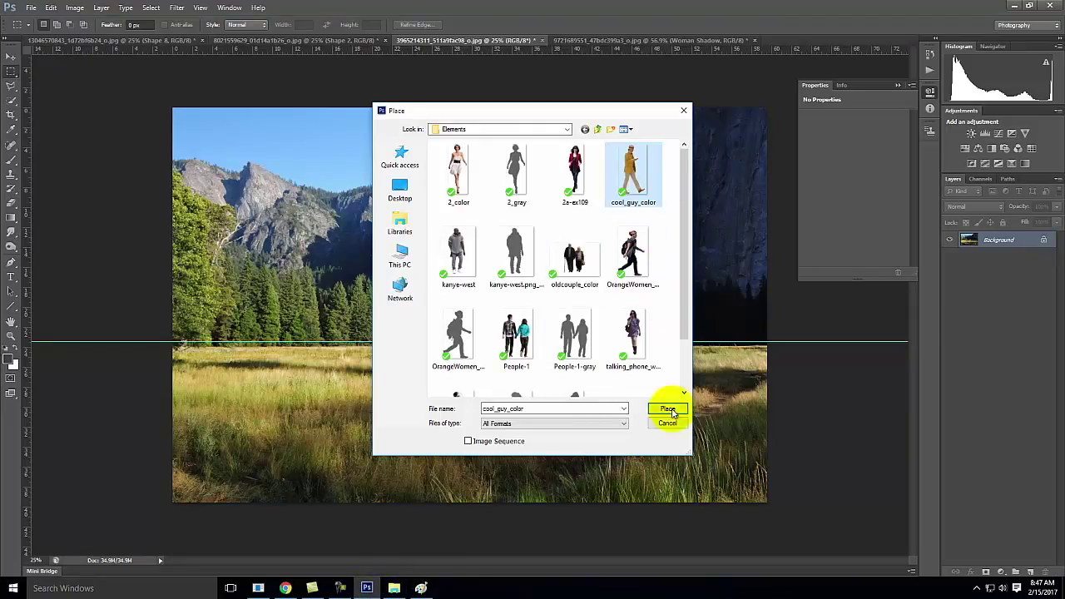
{"action": "left_click", "coordinate": [574, 175]}
{"action": "left_click", "coordinate": [666, 409]}
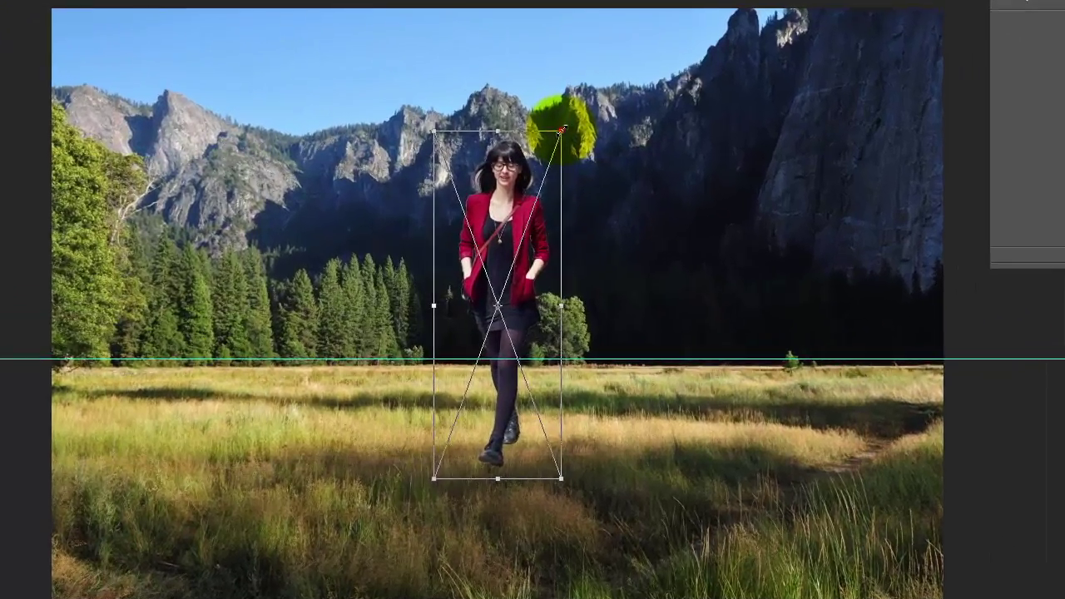
- Scale the placed woman down until her head meets the horizon guide, stand her in the grass before the left-hand pines, and commit
{"action": "left_click_drag", "start_coordinate": [511, 188], "coordinate": [446, 332]}
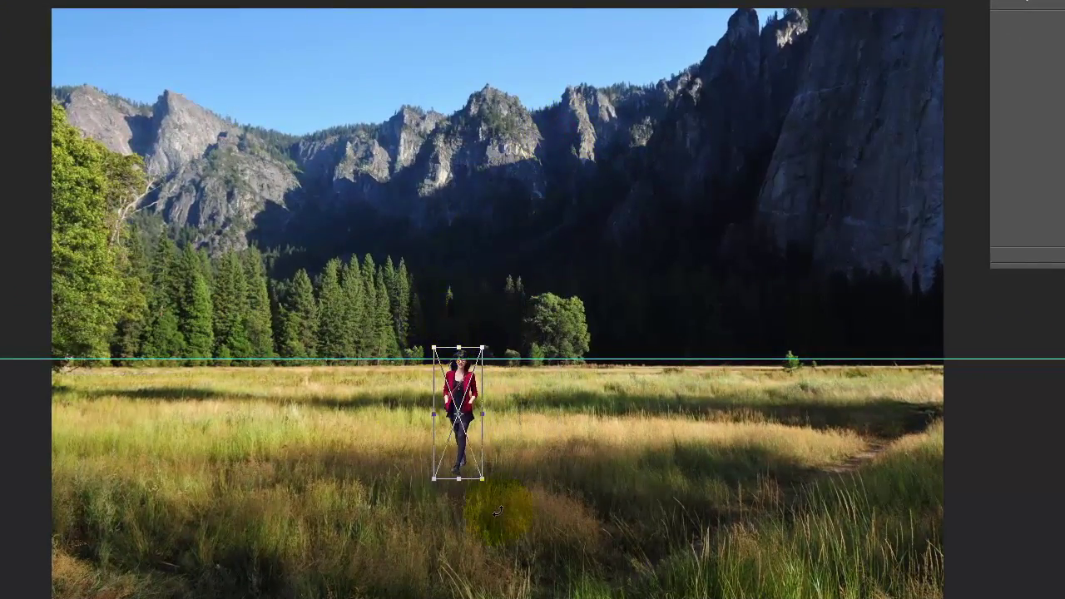
{"action": "left_click_drag", "start_coordinate": [458, 404], "coordinate": [850, 400]}
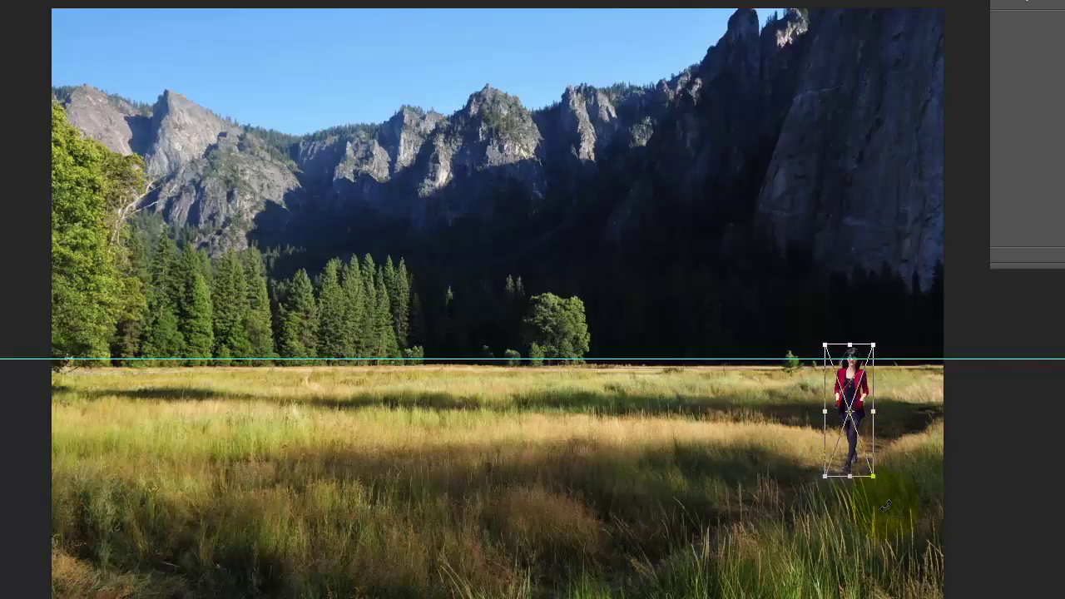
{"action": "left_click_drag", "start_coordinate": [876, 476], "coordinate": [870, 467]}
{"action": "left_click_drag", "start_coordinate": [848, 383], "coordinate": [281, 390]}
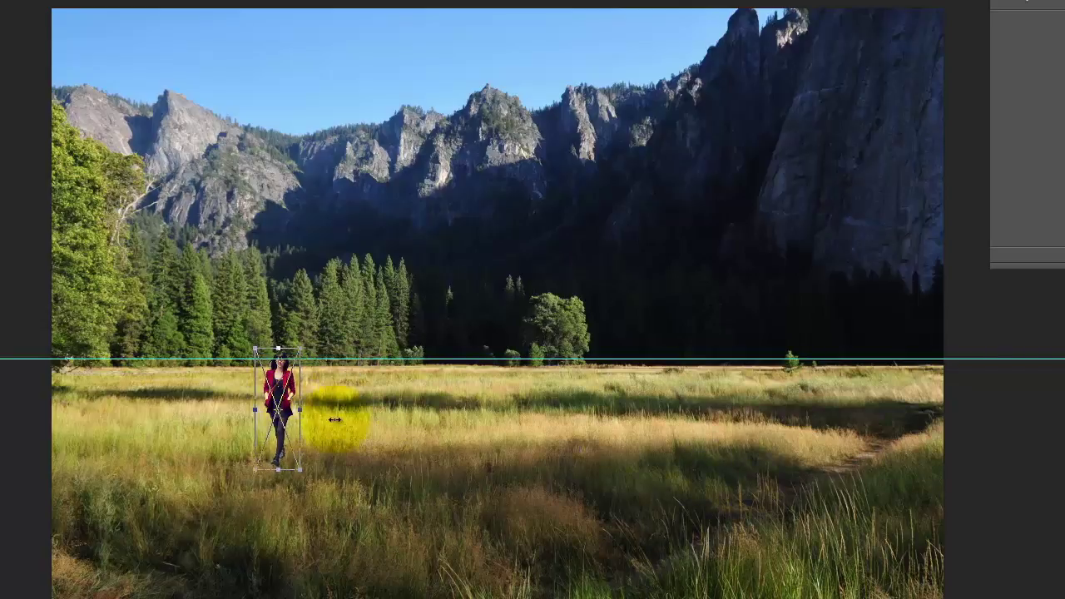
{"action": "left_click", "coordinate": [523, 14]}
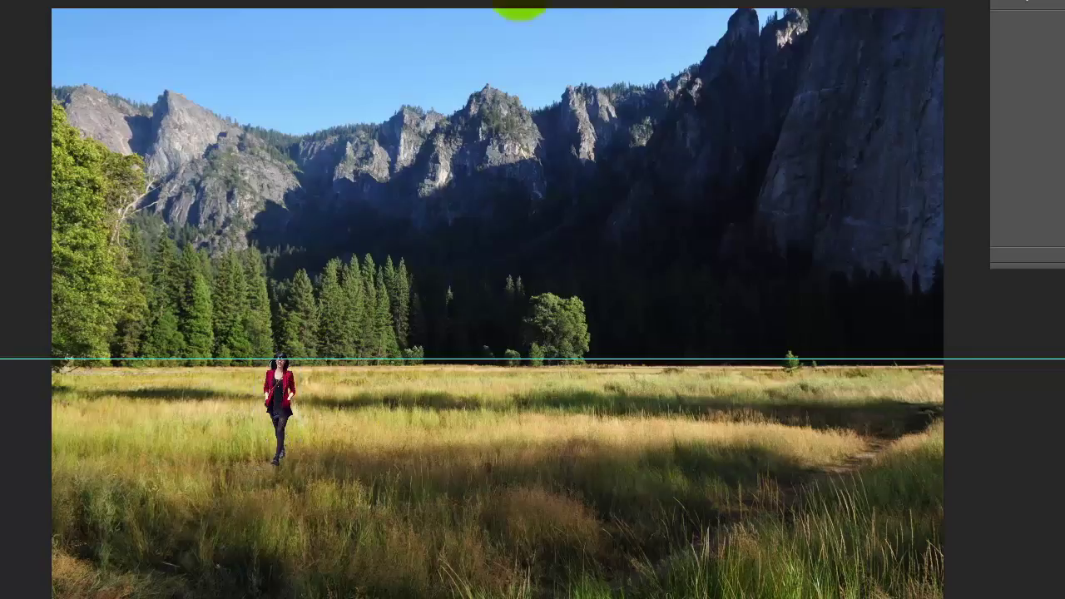
- Place the 2c-ex109 grey silhouette into the meadow photo with the view close on the woman
{"action": "key", "text": "ctrl+equal"}
{"action": "key", "text": "ctrl+equal"}
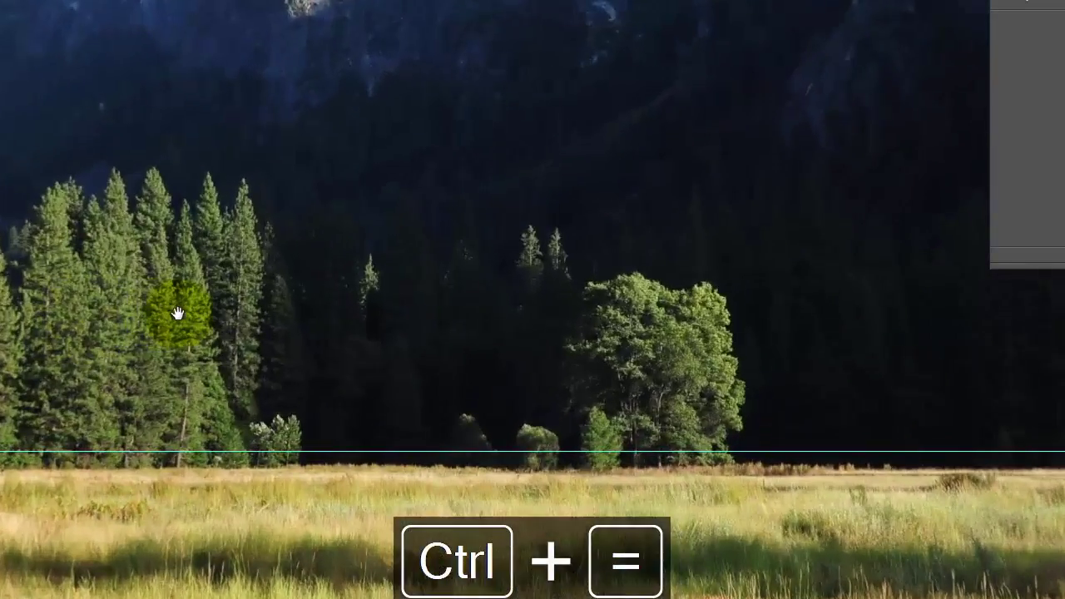
{"action": "key", "text": "space"}
{"action": "left_click_drag", "start_coordinate": [52, 324], "coordinate": [670, 156]}
{"action": "left_click_drag", "start_coordinate": [671, 515], "coordinate": [385, 234]}
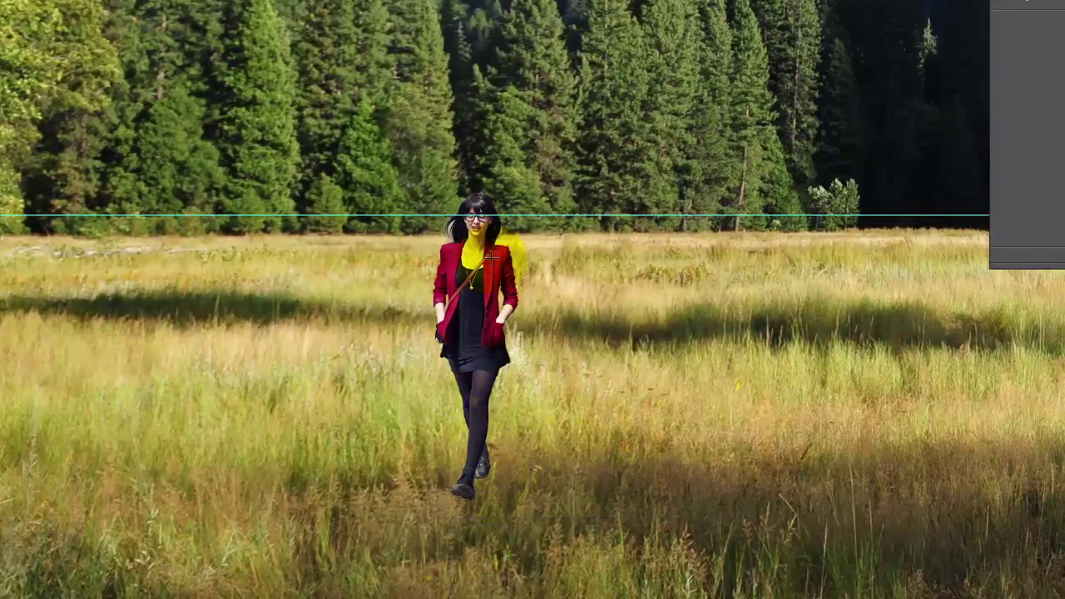
{"action": "key", "text": "alt+f"}
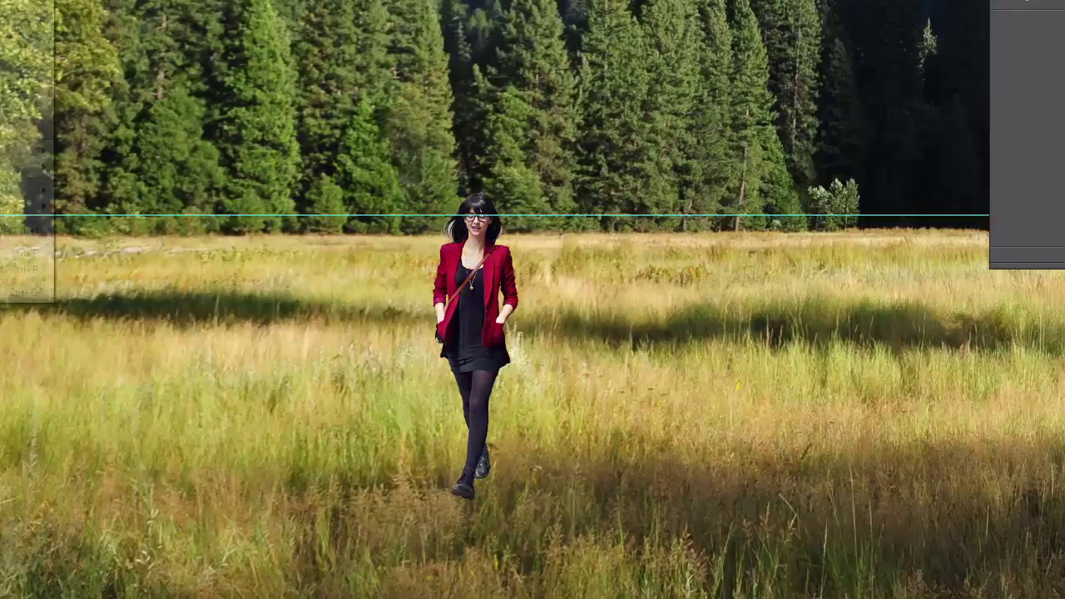
{"action": "key", "text": "Return"}
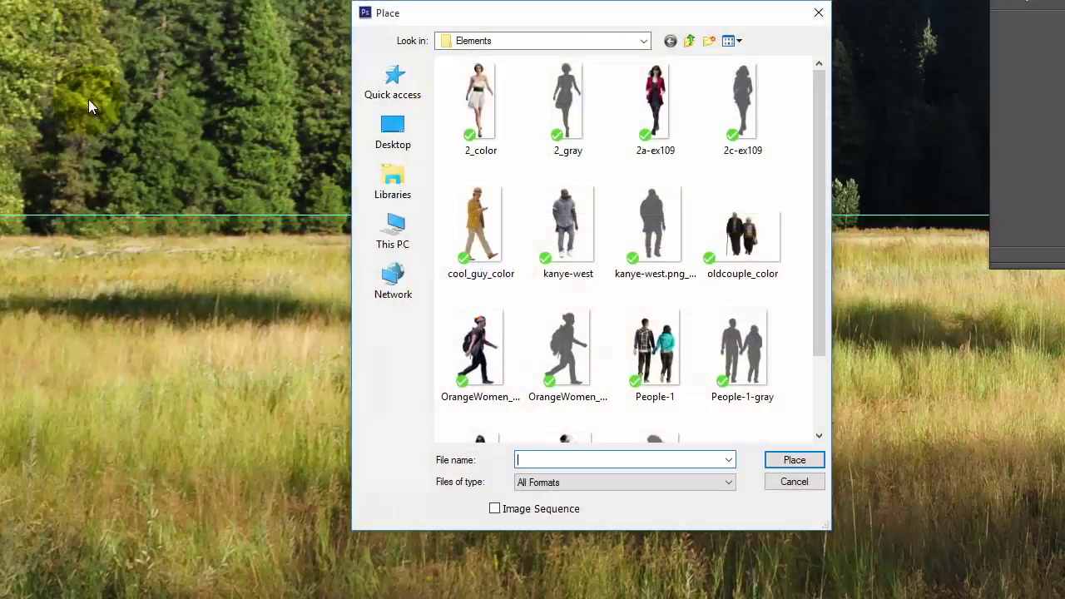
{"action": "left_click", "coordinate": [742, 99]}
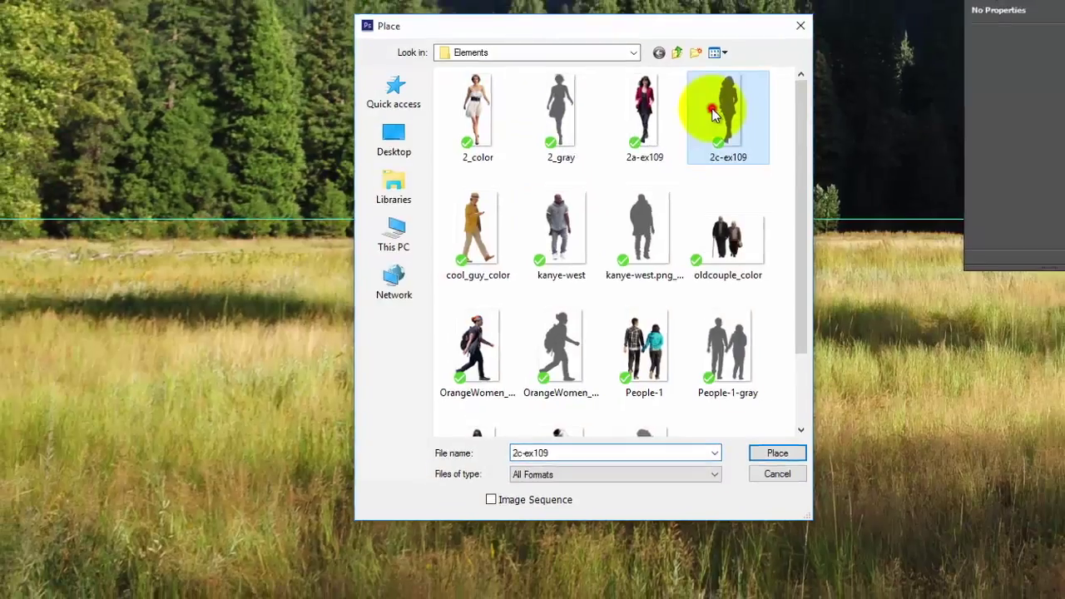
{"action": "left_click", "coordinate": [789, 456]}
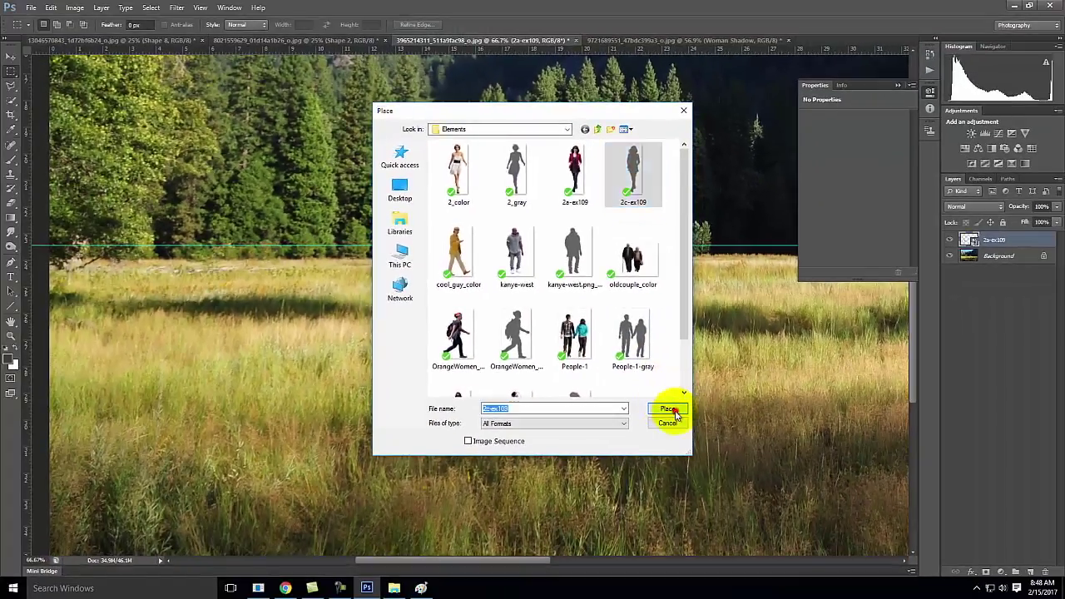
- Scale the silhouette to about 36% and align it exactly over the colour woman
{"action": "scroll", "coordinate": [542, 250], "scroll_direction": "down", "scroll_amount": 3}
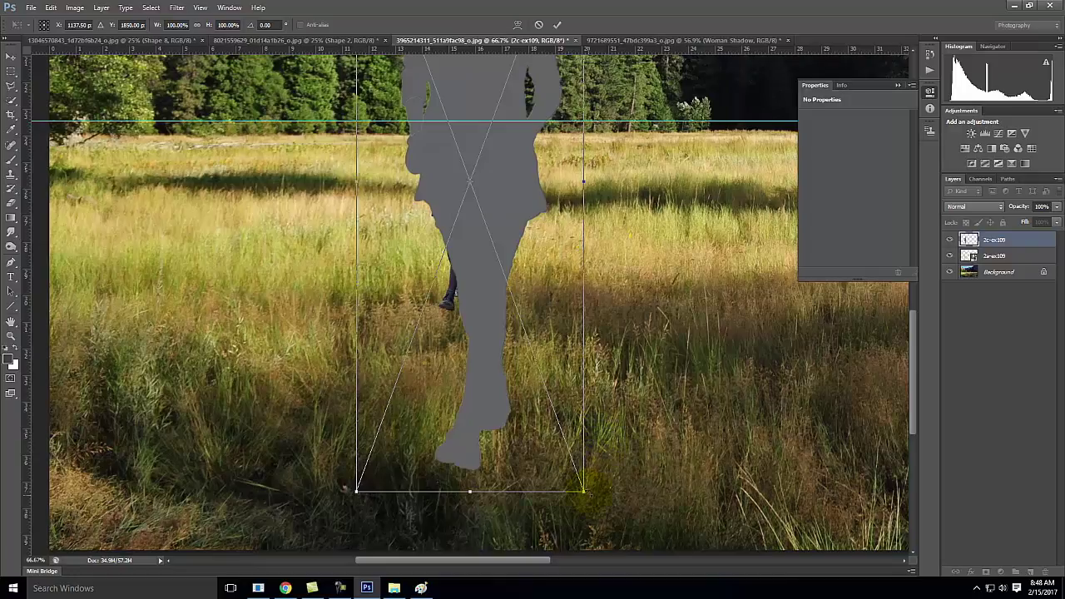
{"action": "left_click_drag", "start_coordinate": [586, 491], "coordinate": [440, 158]}
{"action": "left_click_drag", "start_coordinate": [413, 72], "coordinate": [440, 339]}
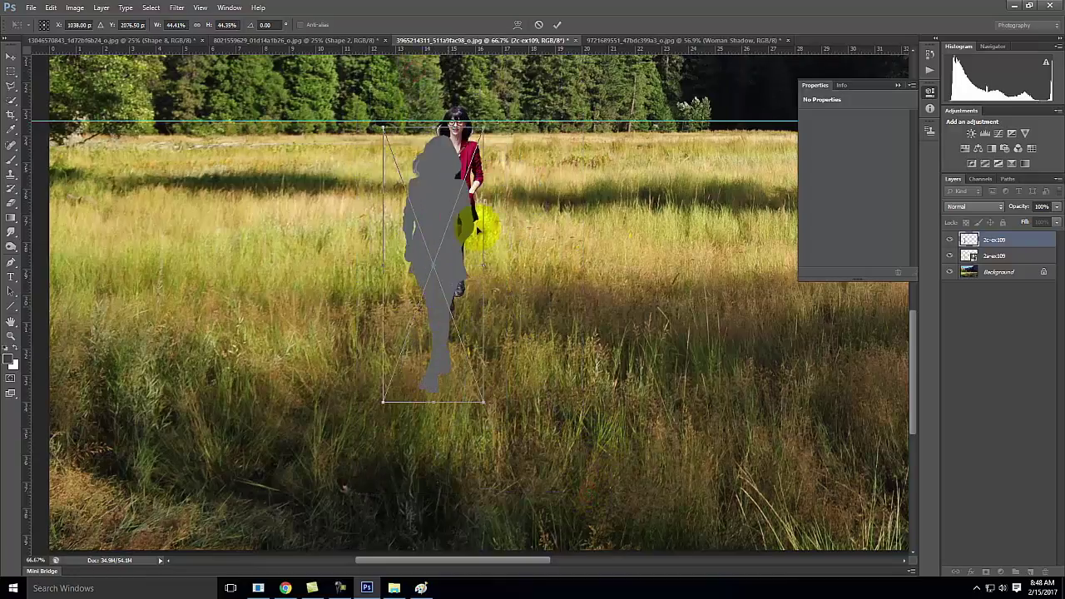
{"action": "left_click_drag", "start_coordinate": [481, 398], "coordinate": [419, 329]}
{"action": "left_click_drag", "start_coordinate": [411, 176], "coordinate": [431, 214]}
{"action": "left_click_drag", "start_coordinate": [421, 292], "coordinate": [407, 319]}
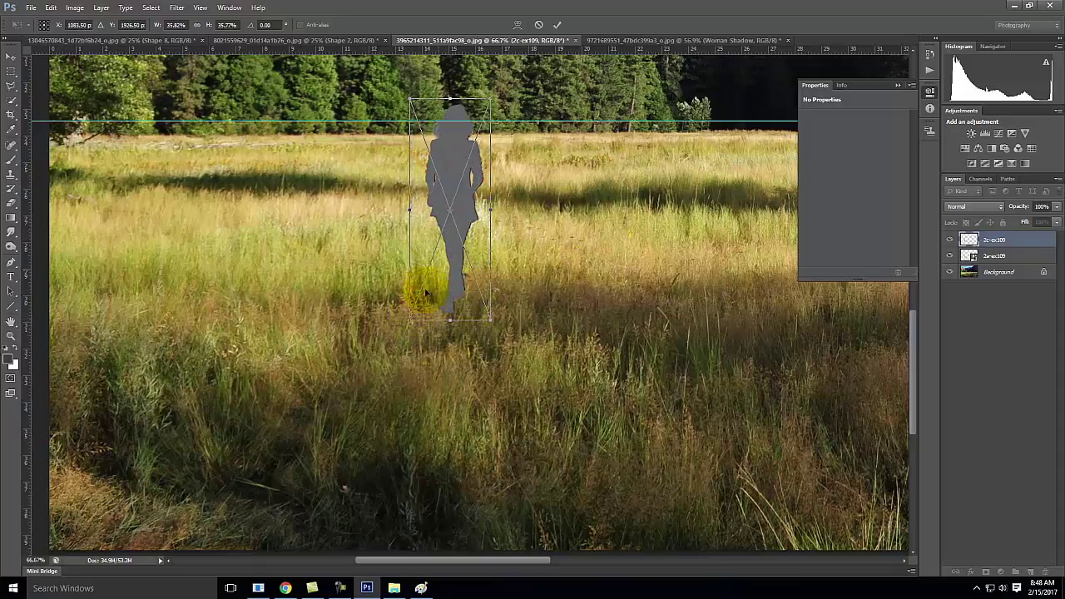
{"action": "mouse_move", "coordinate": [457, 218]}
{"action": "left_mouse_down"}
{"action": "mouse_move", "coordinate": [452, 209]}
{"action": "mouse_move", "coordinate": [458, 216]}
{"action": "left_mouse_up"}
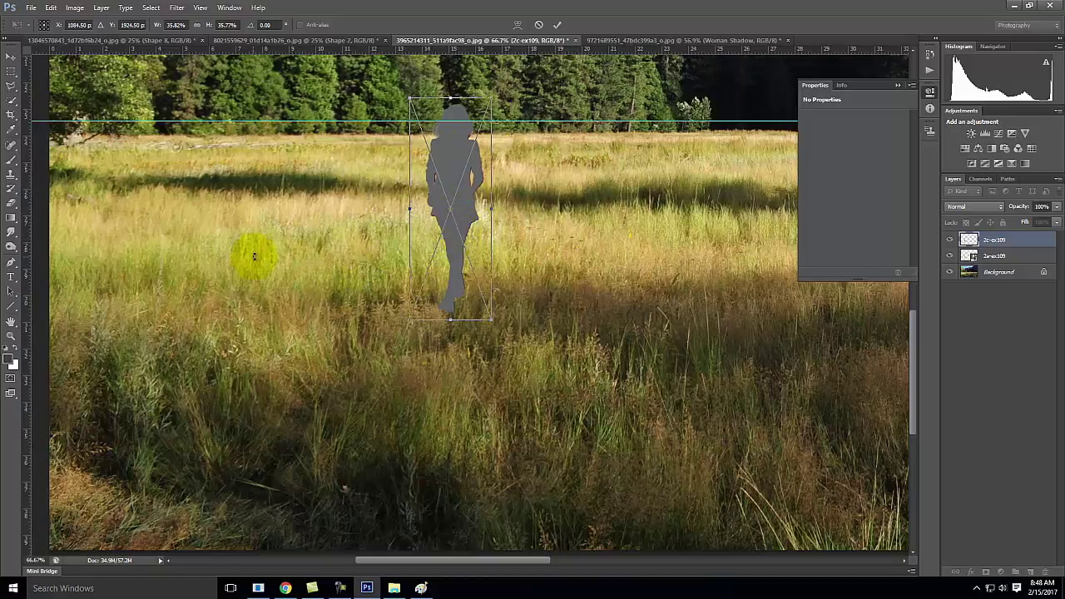
- Set the silhouette's blend mode to Multiply and skew its upper end to the left, away from the woman
{"action": "left_click", "coordinate": [989, 212]}
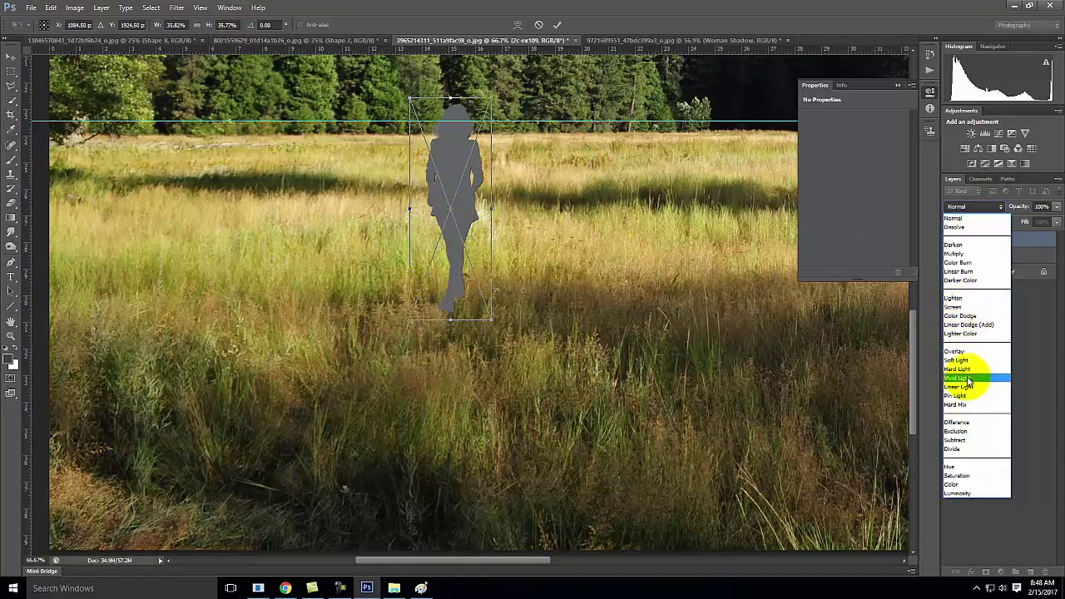
{"action": "left_click", "coordinate": [967, 254]}
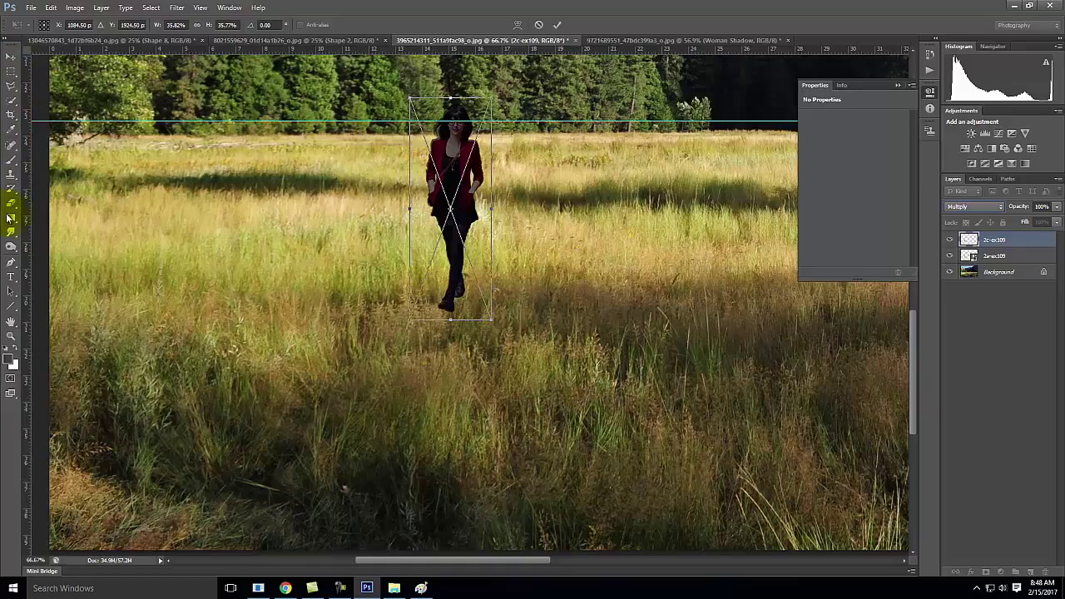
{"action": "left_click", "coordinate": [51, 8]}
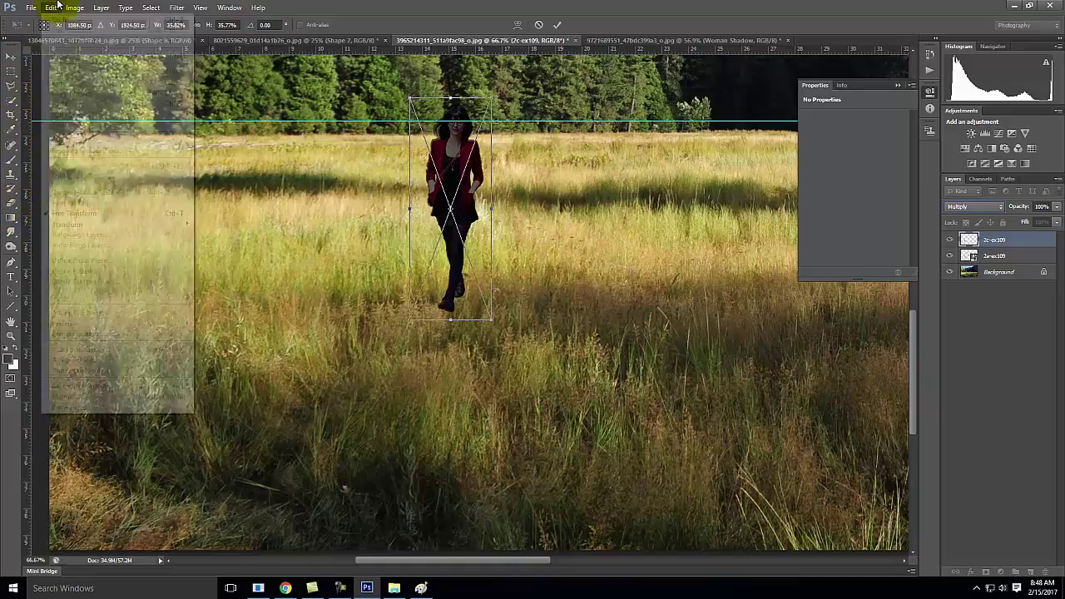
{"action": "mouse_move", "coordinate": [71, 225]}
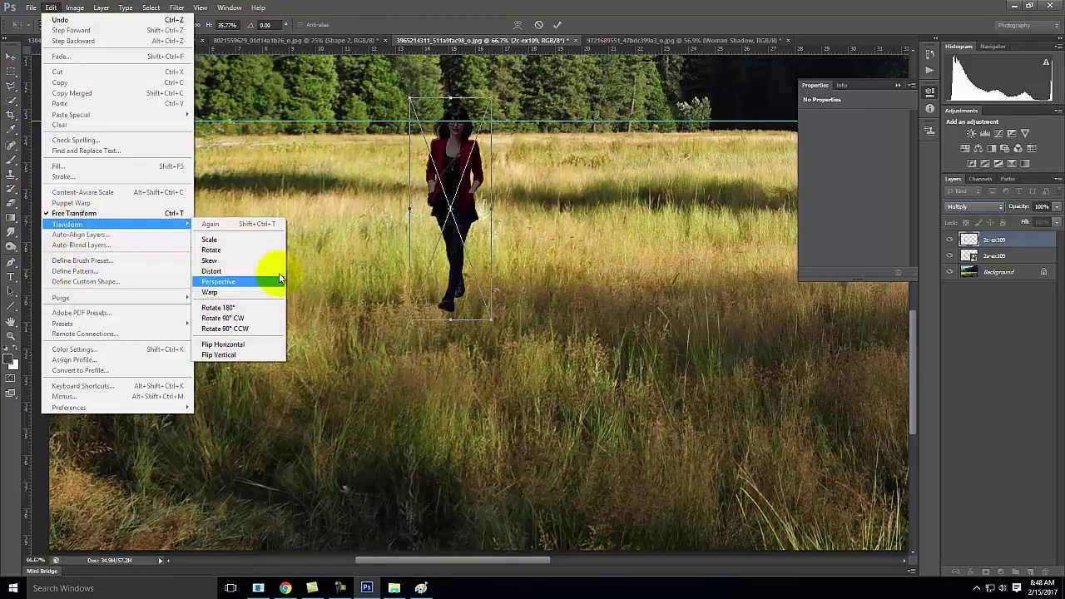
{"action": "left_click", "coordinate": [257, 264]}
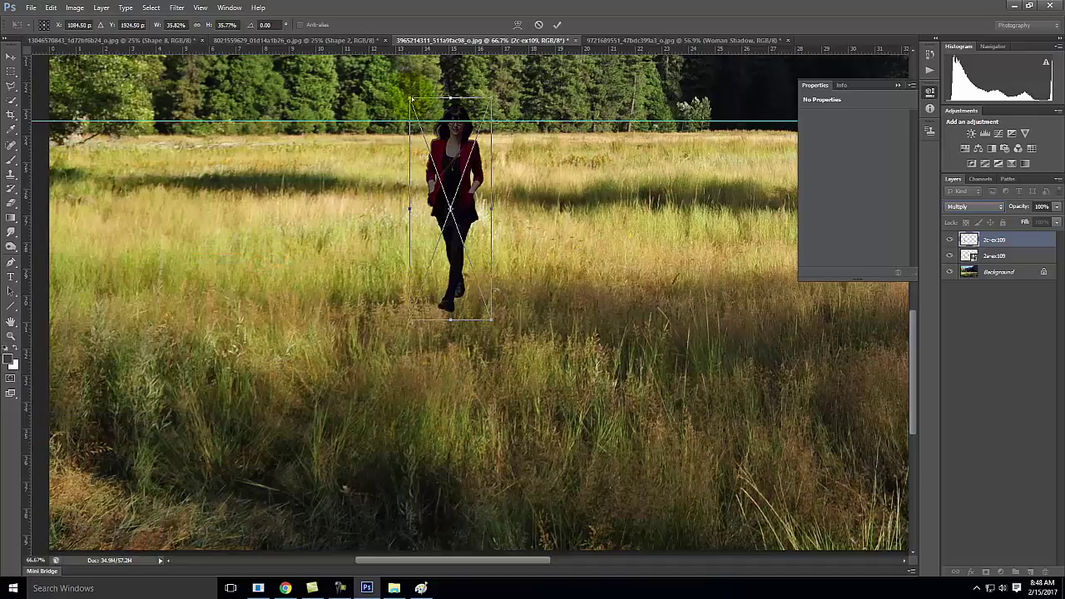
{"action": "left_click_drag", "start_coordinate": [409, 98], "coordinate": [250, 99]}
{"action": "left_click_drag", "start_coordinate": [494, 104], "coordinate": [316, 189]}
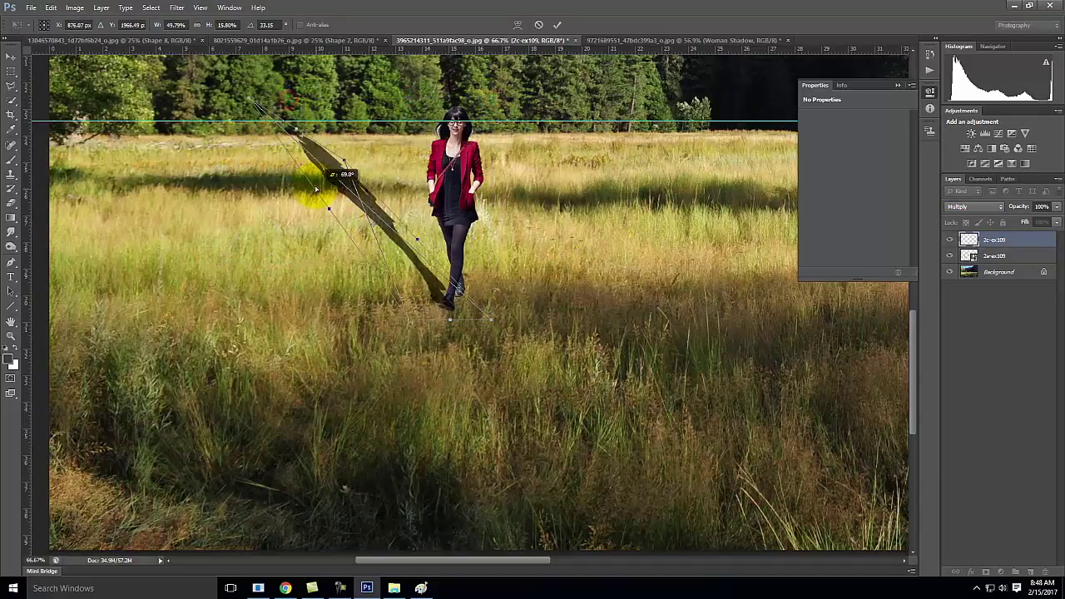
- Skew the shadow's head end further down and left so it lies low across the grass, and narrow it
{"action": "left_click_drag", "start_coordinate": [249, 102], "coordinate": [187, 209]}
{"action": "left_click_drag", "start_coordinate": [396, 221], "coordinate": [251, 212]}
{"action": "left_click_drag", "start_coordinate": [197, 179], "coordinate": [269, 231]}
{"action": "left_click_drag", "start_coordinate": [254, 190], "coordinate": [184, 239]}
{"action": "left_click_drag", "start_coordinate": [310, 223], "coordinate": [184, 249]}
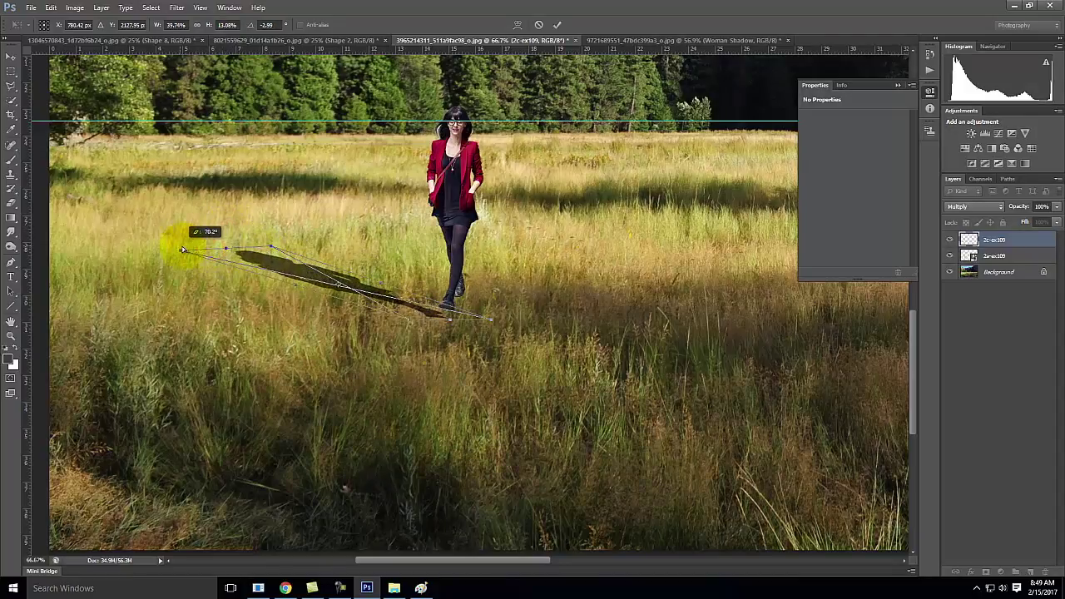
{"action": "left_click_drag", "start_coordinate": [267, 244], "coordinate": [236, 248]}
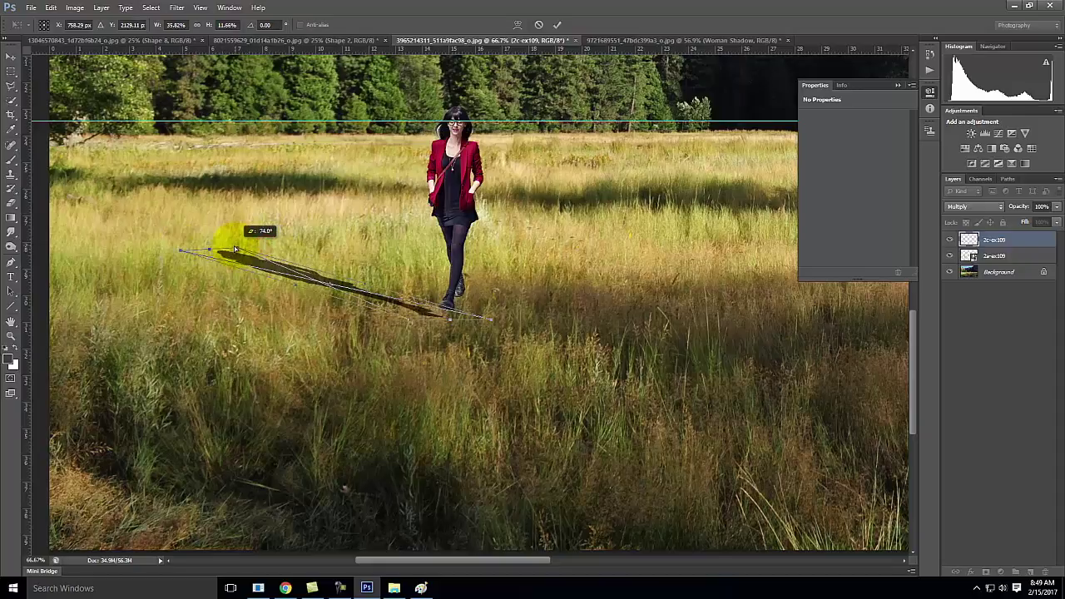
- Move the shadow's base to the woman's front foot, refine the skew into a long thin shadow, and commit the transform
{"action": "left_click_drag", "start_coordinate": [415, 315], "coordinate": [443, 309]}
{"action": "left_click_drag", "start_coordinate": [206, 243], "coordinate": [164, 259]}
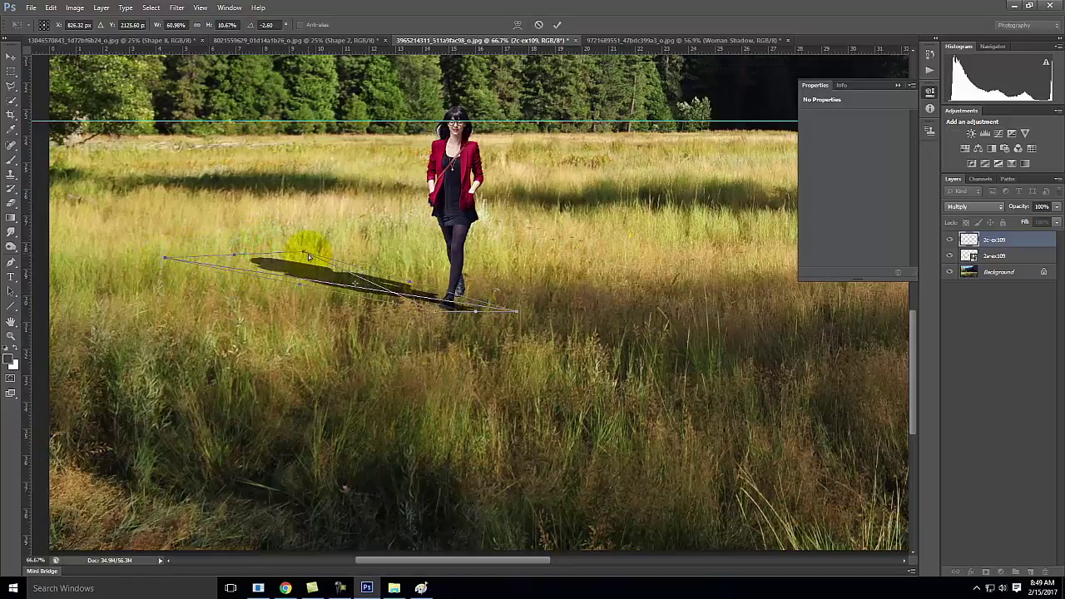
{"action": "left_click_drag", "start_coordinate": [306, 253], "coordinate": [231, 256]}
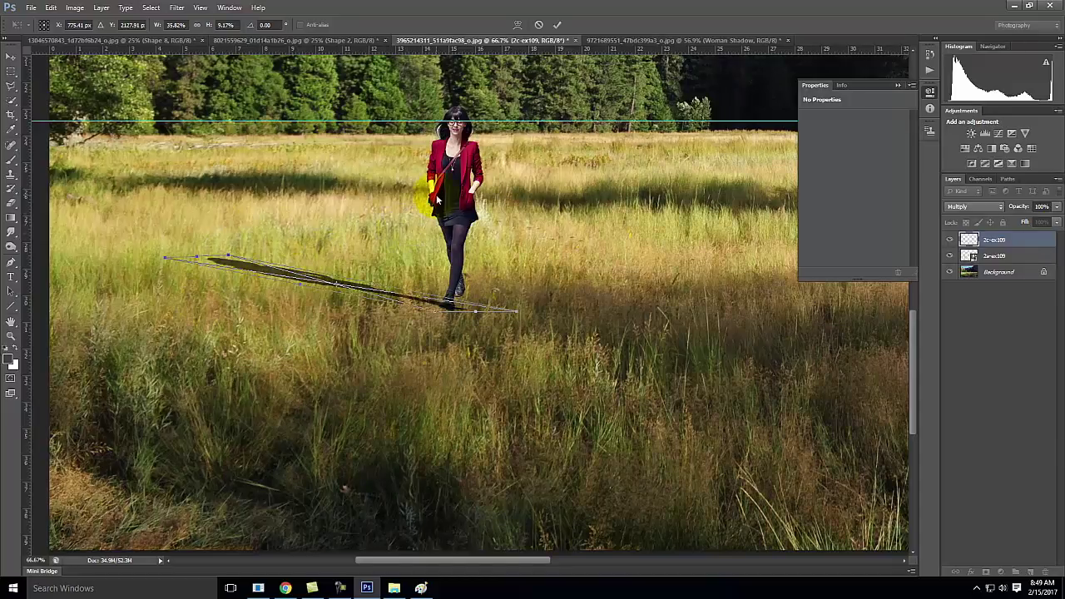
{"action": "left_click", "coordinate": [558, 26]}
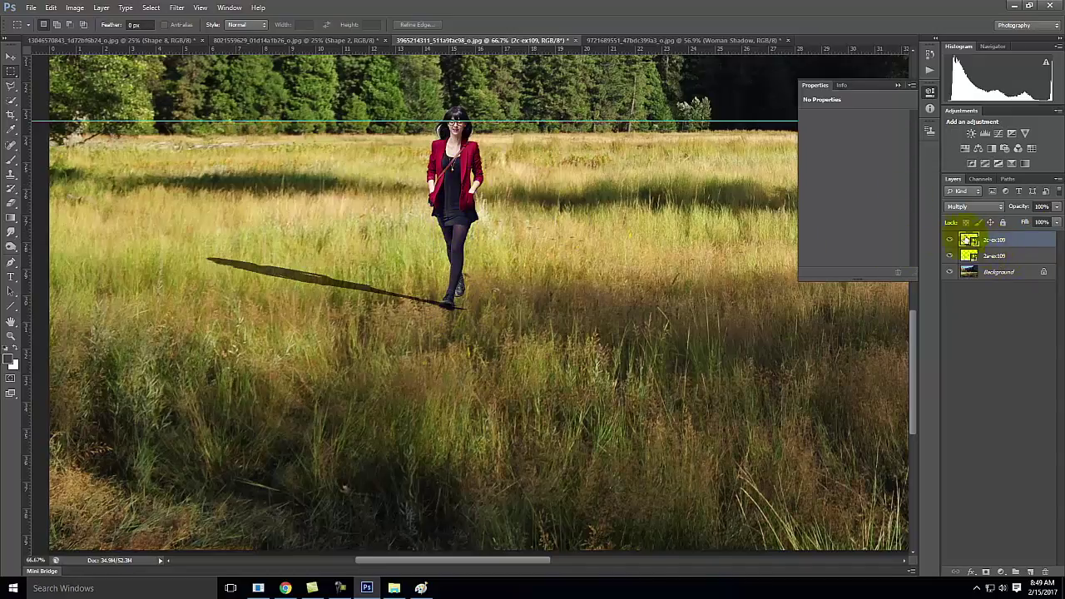
- Hide the 2c-ex109 shadow layer and make a rectangular selection of the grass around the woman's feet on the Background layer
{"action": "left_click", "coordinate": [949, 240]}
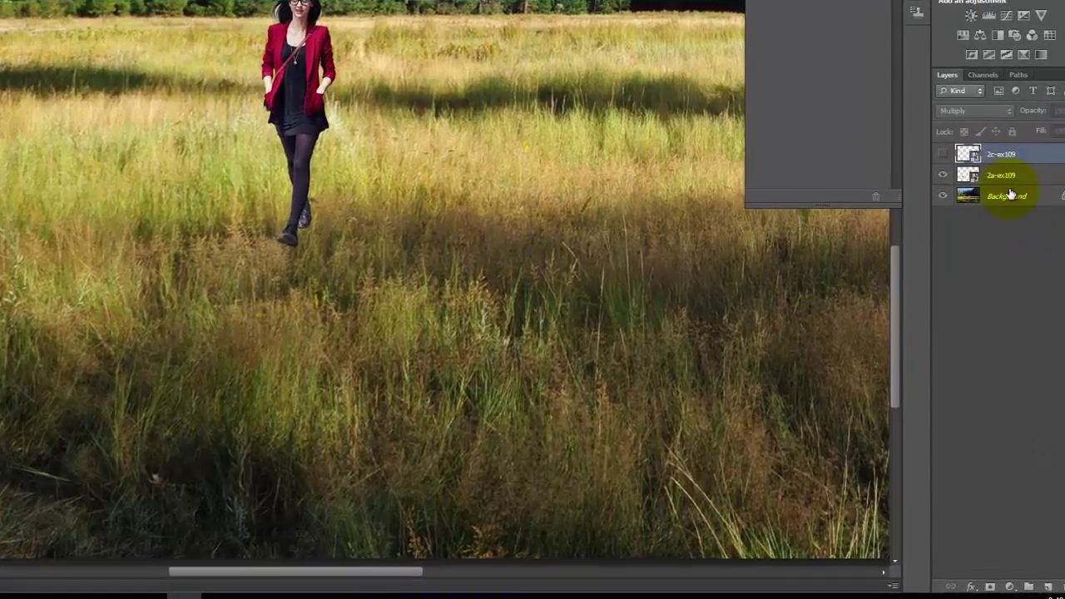
{"action": "left_click", "coordinate": [1011, 196]}
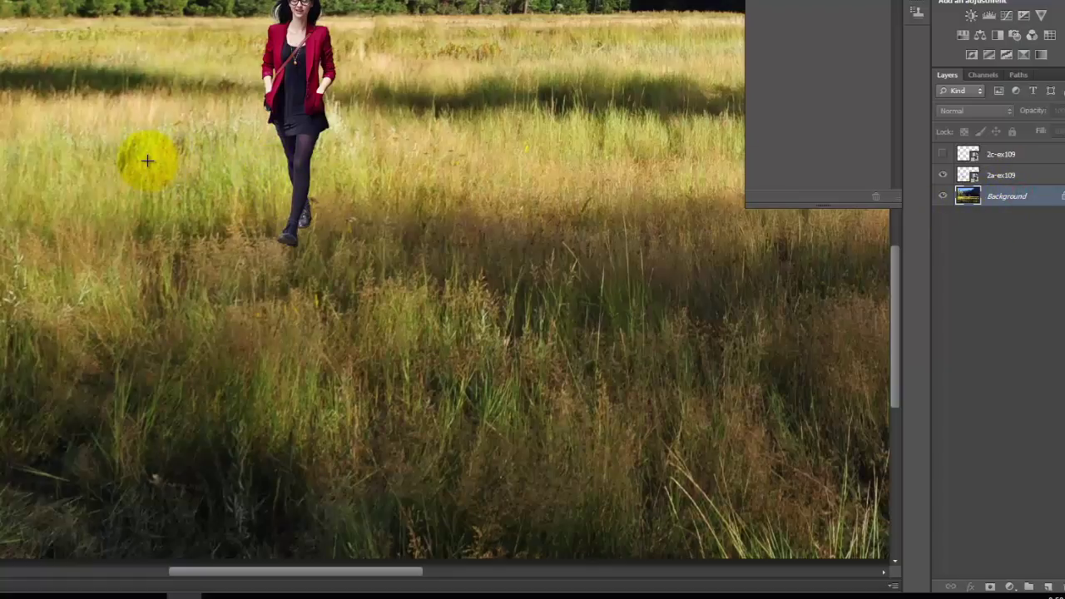
{"action": "left_click_drag", "start_coordinate": [148, 159], "coordinate": [527, 333]}
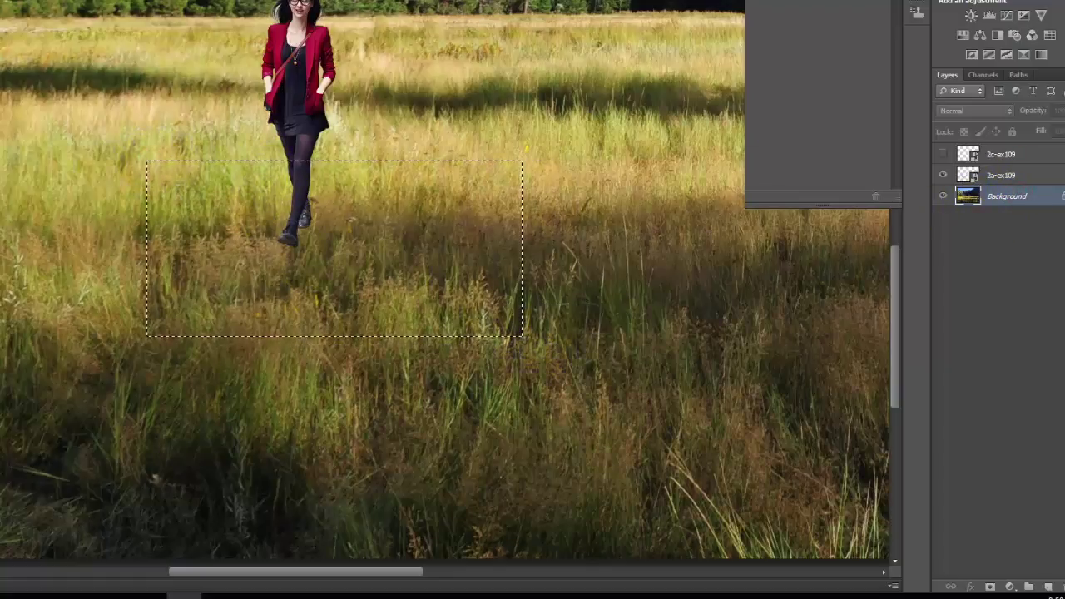
- Redraw a larger rectangular selection of the grass around the woman's feet on the Background layer, then copy and paste it as a new layer
{"action": "left_click", "coordinate": [69, 136]}
{"action": "left_click_drag", "start_coordinate": [69, 146], "coordinate": [562, 354]}
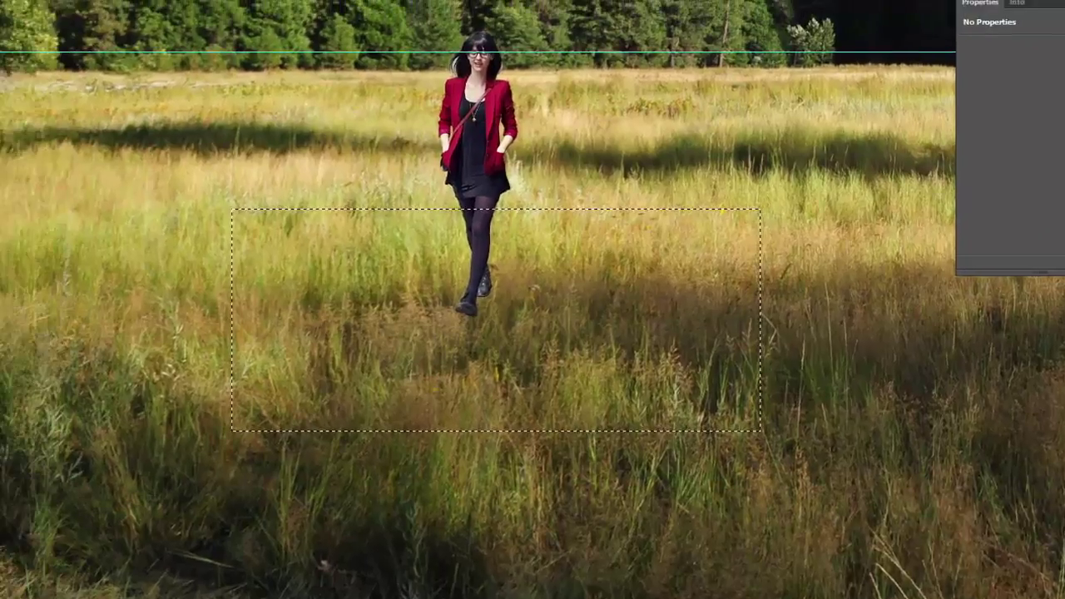
{"action": "left_click", "coordinate": [79, 1]}
{"action": "left_click", "coordinate": [92, 53]}
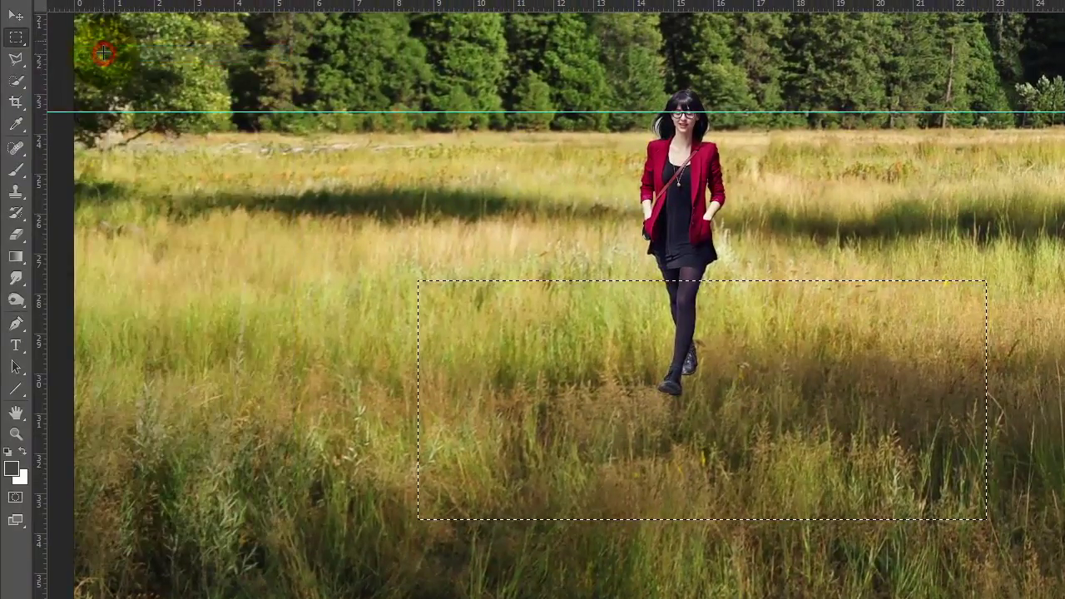
{"action": "left_click", "coordinate": [79, 1]}
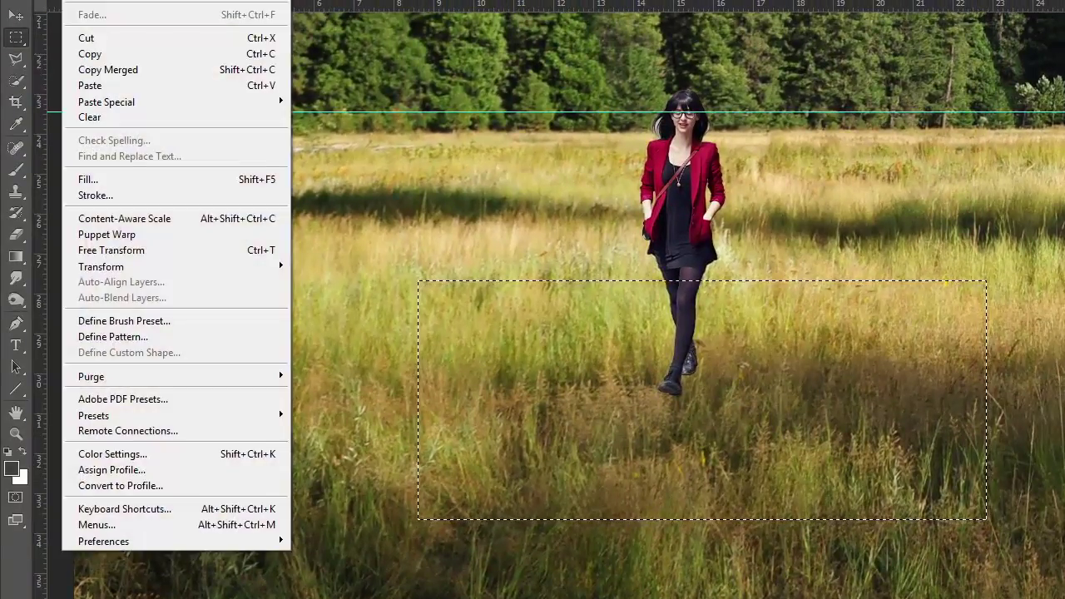
{"action": "left_click", "coordinate": [87, 81]}
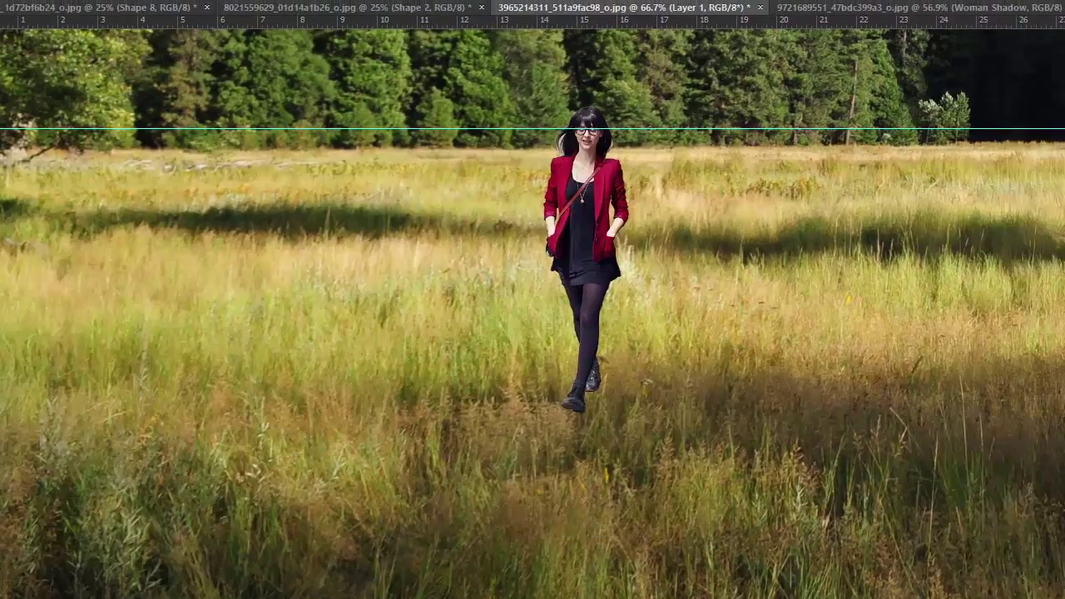
- Hide the Background layer and toggle the other layers' visibility, leaving only the pasted grass and the 2a-ex109 woman shown
{"action": "left_click", "coordinate": [1010, 431]}
{"action": "left_click", "coordinate": [1009, 386]}
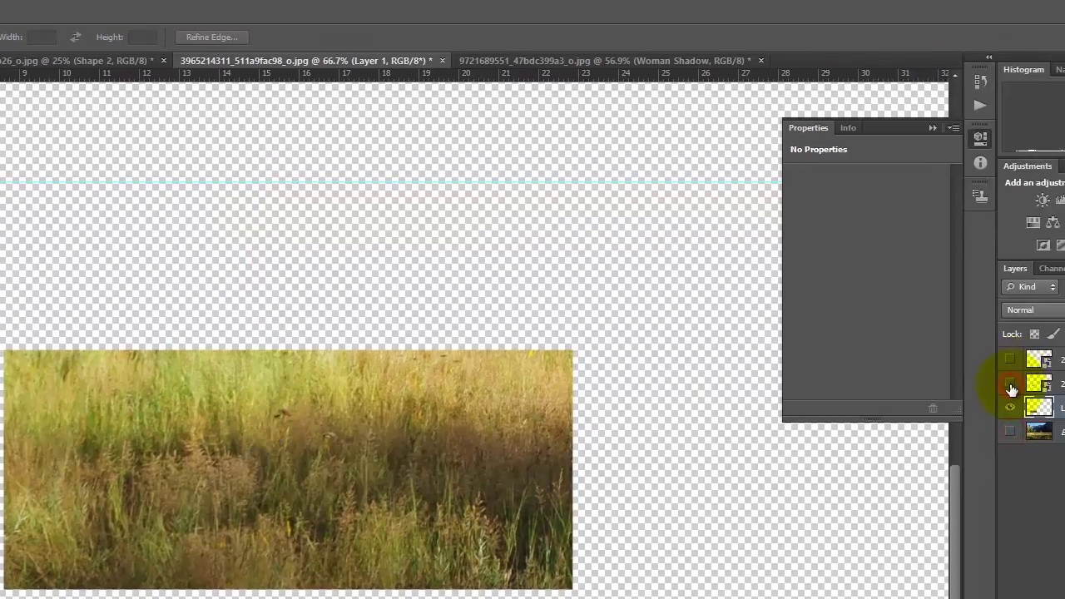
{"action": "left_click", "coordinate": [1010, 385]}
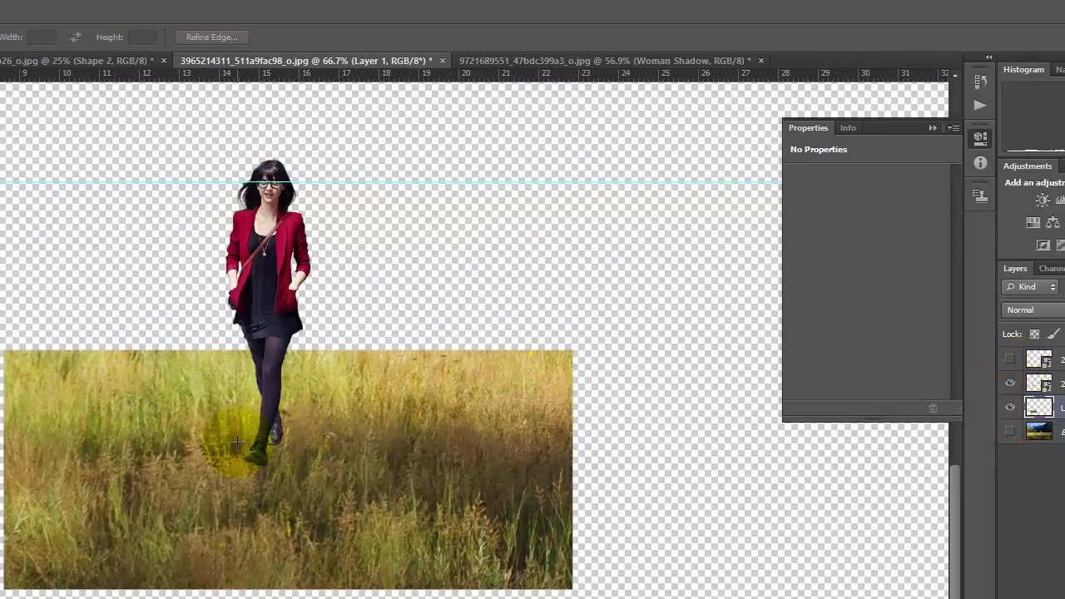
{"action": "mouse_move", "coordinate": [231, 447]}
{"action": "left_mouse_down"}
{"action": "mouse_move", "coordinate": [267, 448]}
{"action": "mouse_move", "coordinate": [238, 352]}
{"action": "left_mouse_up"}
{"action": "left_click", "coordinate": [1010, 409]}
{"action": "left_click", "coordinate": [1010, 409]}
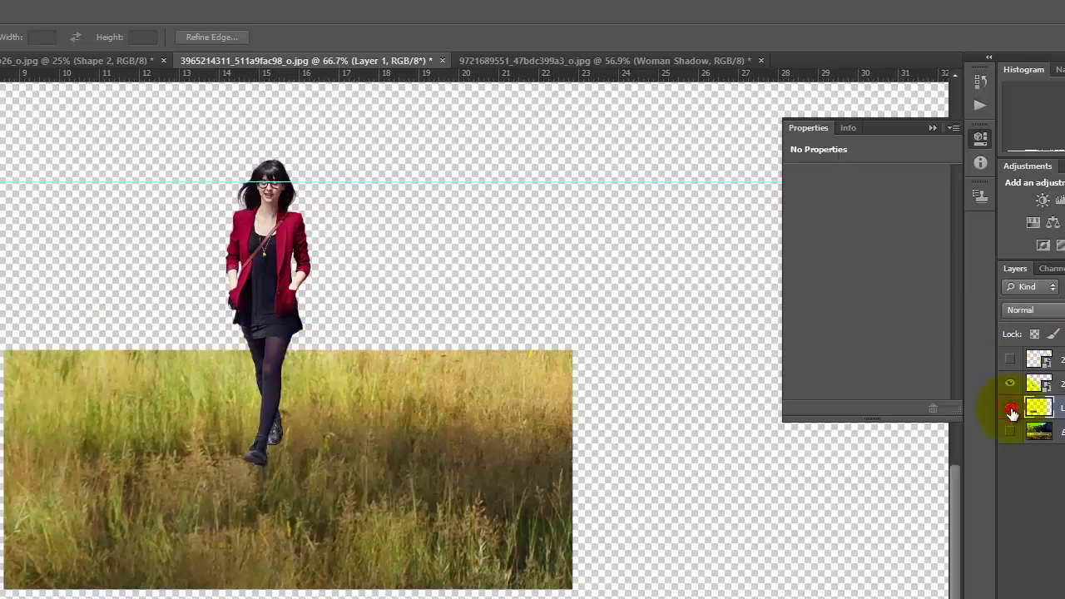
{"action": "left_click", "coordinate": [1010, 387]}
{"action": "left_click", "coordinate": [1010, 385]}
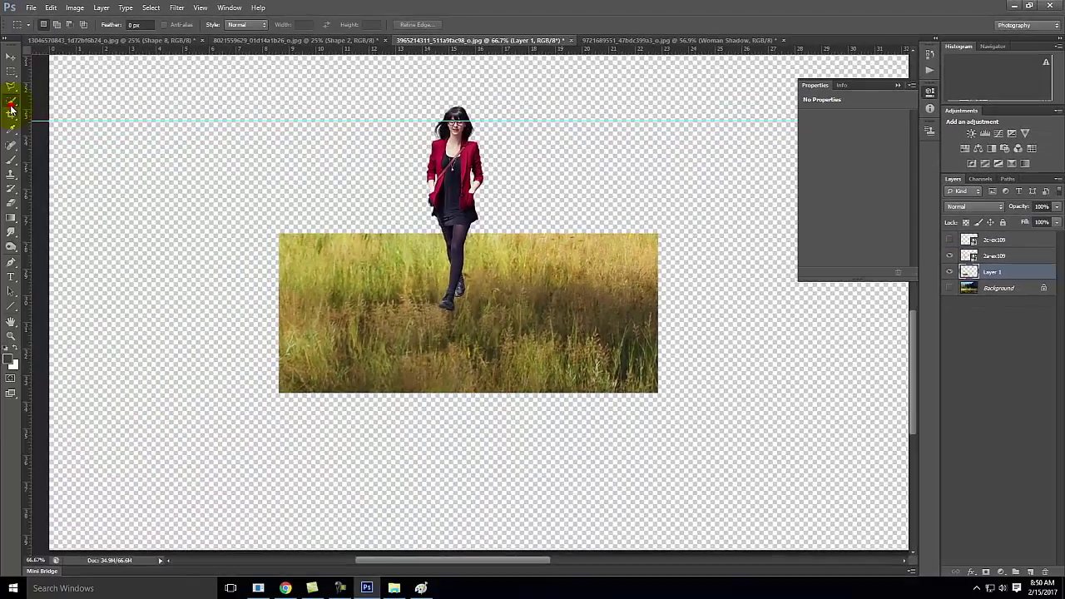
- Select the empty area around the woman on the 2a-ex109 layer with the Magic Wand tool and invert the selection to her silhouette
{"action": "right_click", "coordinate": [11, 99]}
{"action": "left_click", "coordinate": [67, 109]}
{"action": "left_click", "coordinate": [309, 144]}
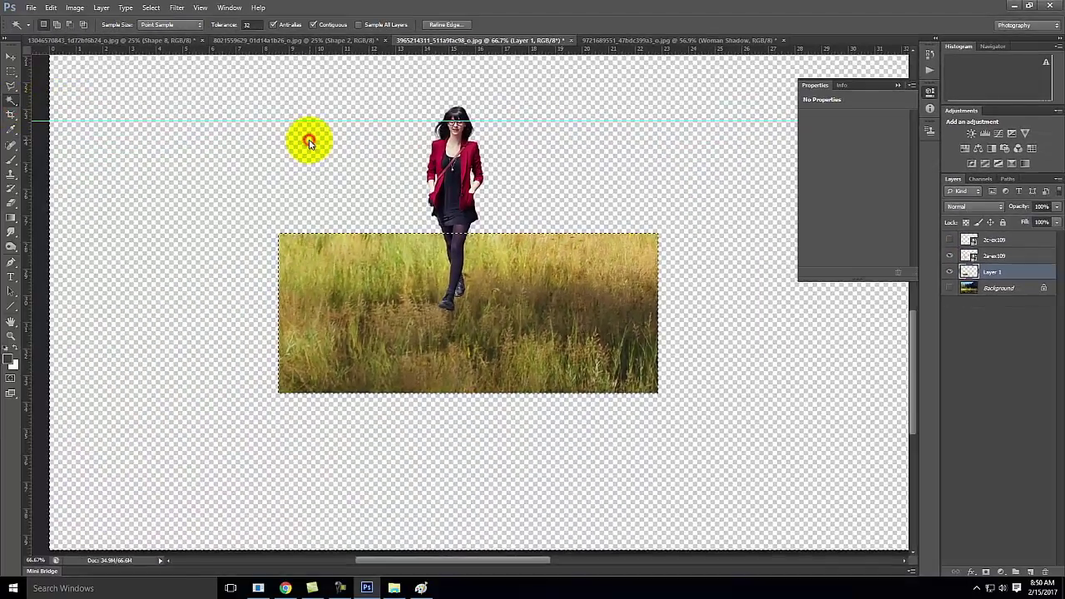
{"action": "left_click", "coordinate": [988, 256]}
{"action": "left_click", "coordinate": [350, 175]}
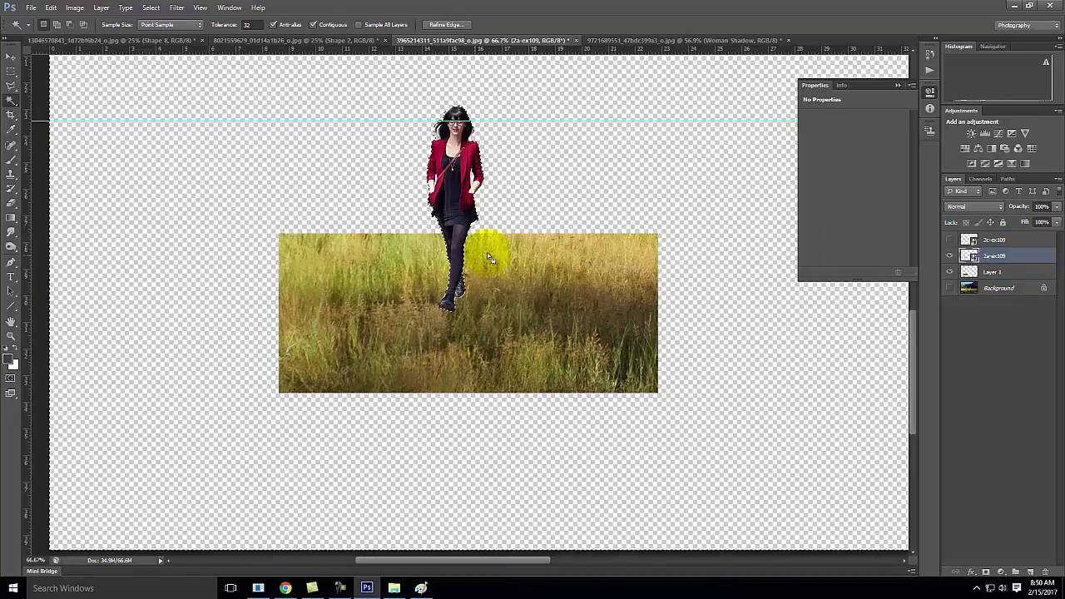
{"action": "left_click", "coordinate": [151, 8]}
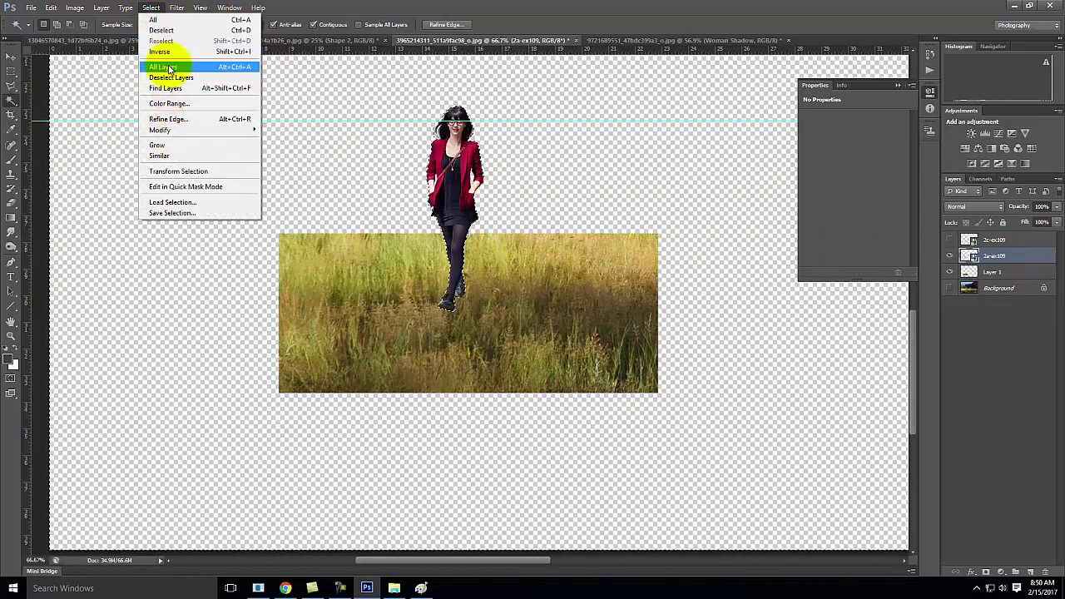
{"action": "left_click", "coordinate": [168, 58]}
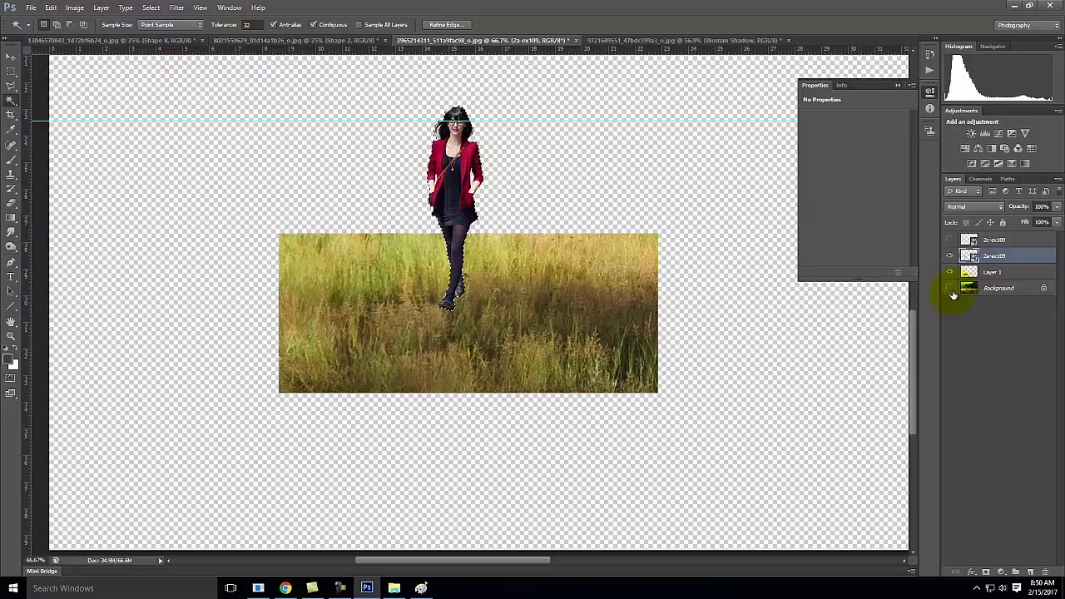
- Delete the woman's silhouette from the grass on Layer 1, hide the 2a-ex109 layer and clear the selection
{"action": "left_click", "coordinate": [994, 274]}
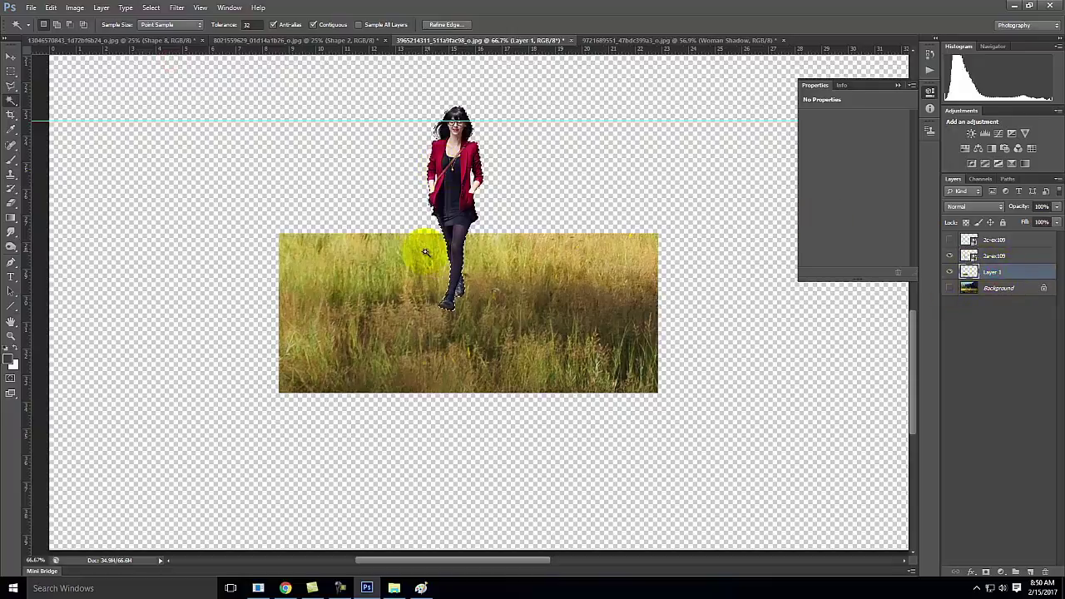
{"action": "key", "text": "Delete"}
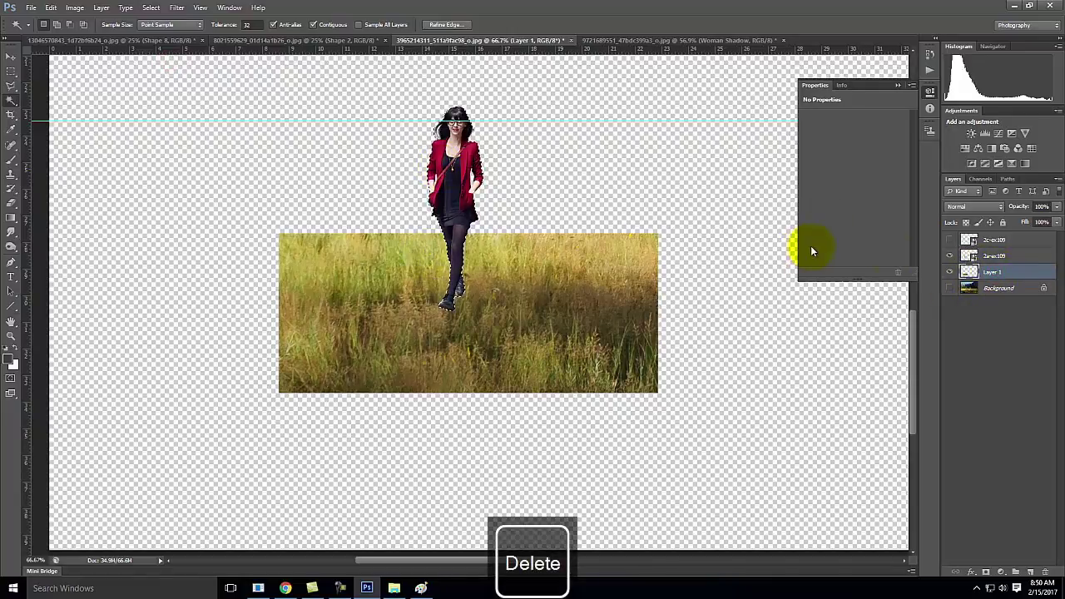
{"action": "left_click", "coordinate": [950, 256]}
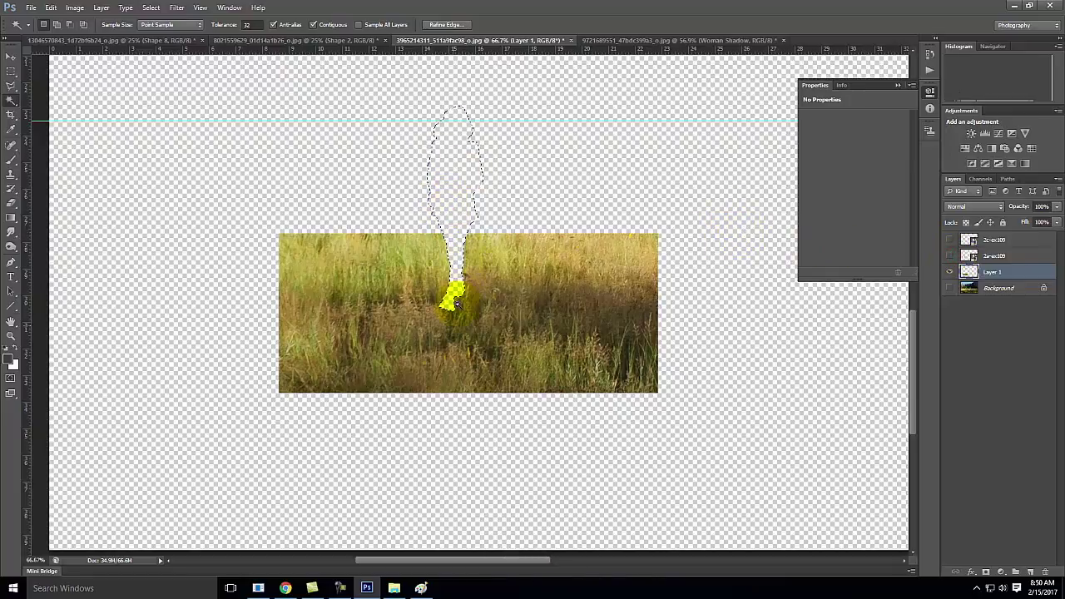
{"action": "left_click", "coordinate": [11, 70]}
{"action": "left_click", "coordinate": [251, 144]}
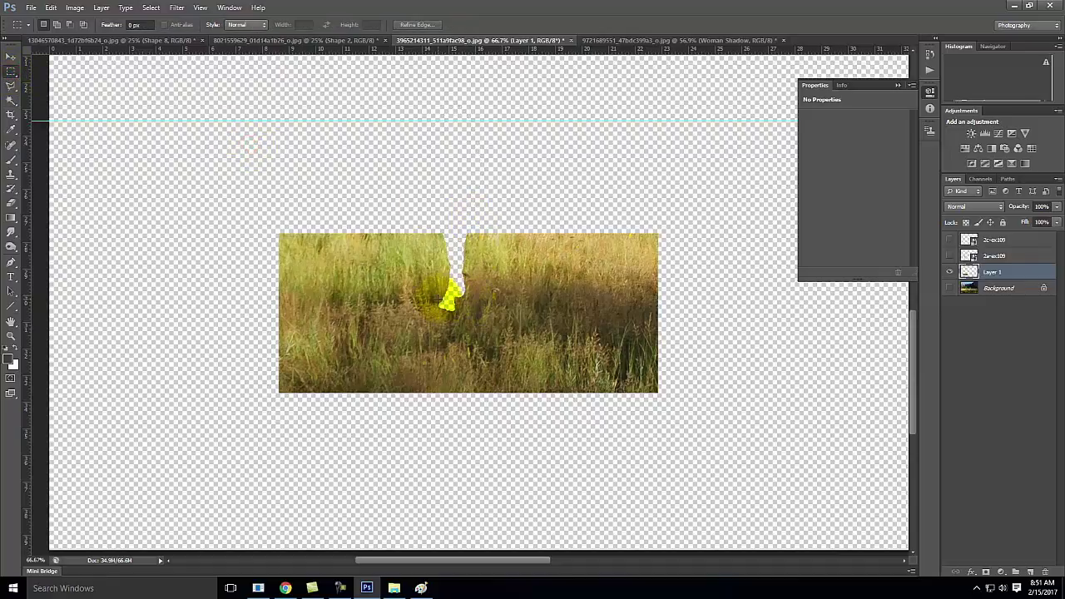
- Set up the Clone Stamp tool with the Grass brush tip at 100 px for the leg cut-out in the grass
{"action": "key", "text": "ctrl+equal"}
{"action": "key", "text": "ctrl+equal"}
{"action": "key", "text": "ctrl+equal"}
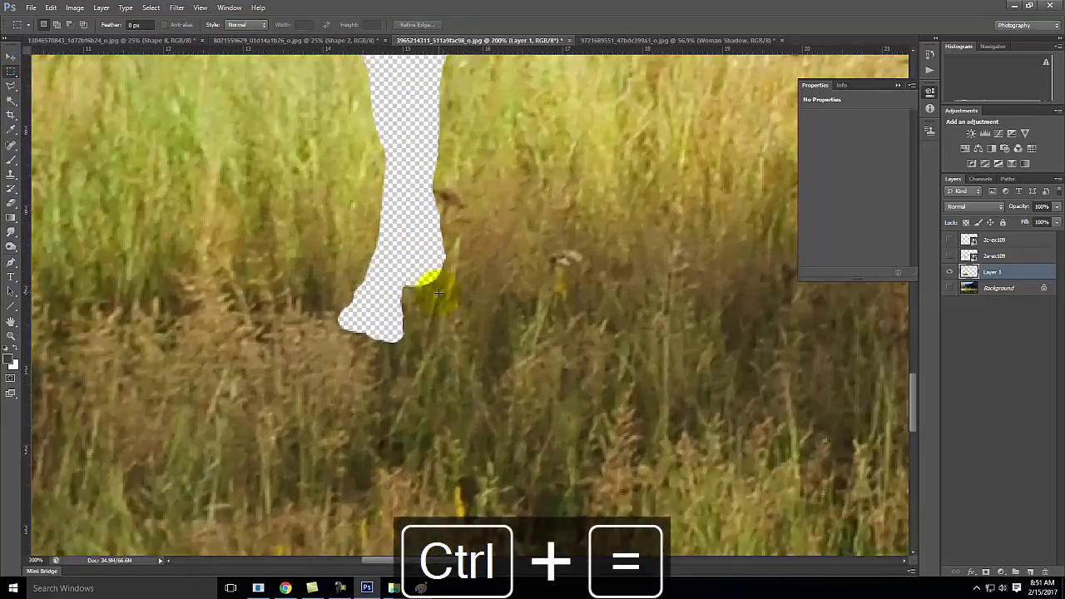
{"action": "key", "text": "ctrl+minus"}
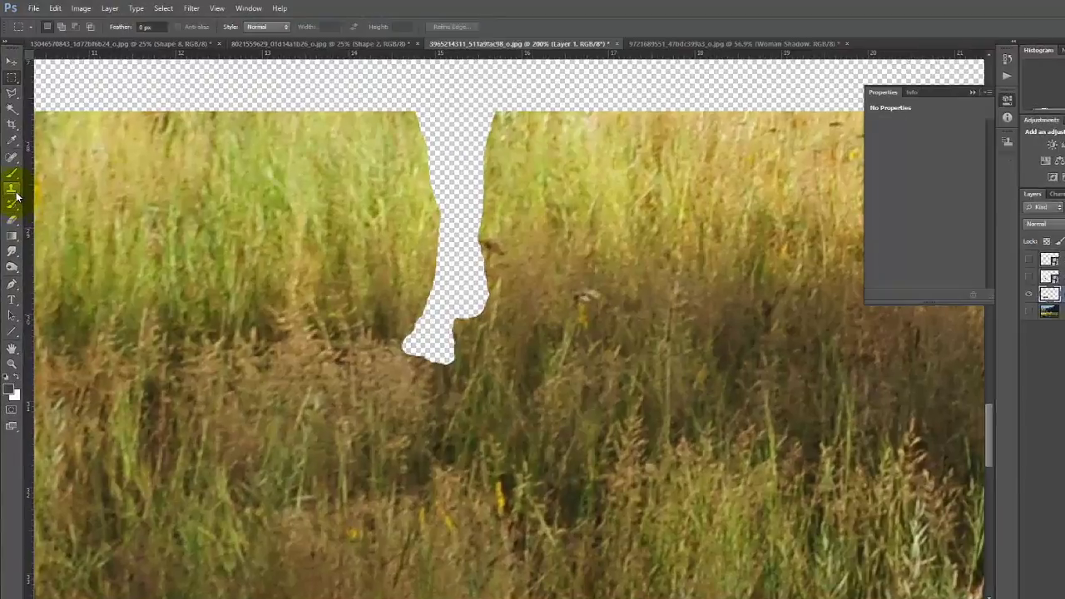
{"action": "left_click", "coordinate": [13, 191]}
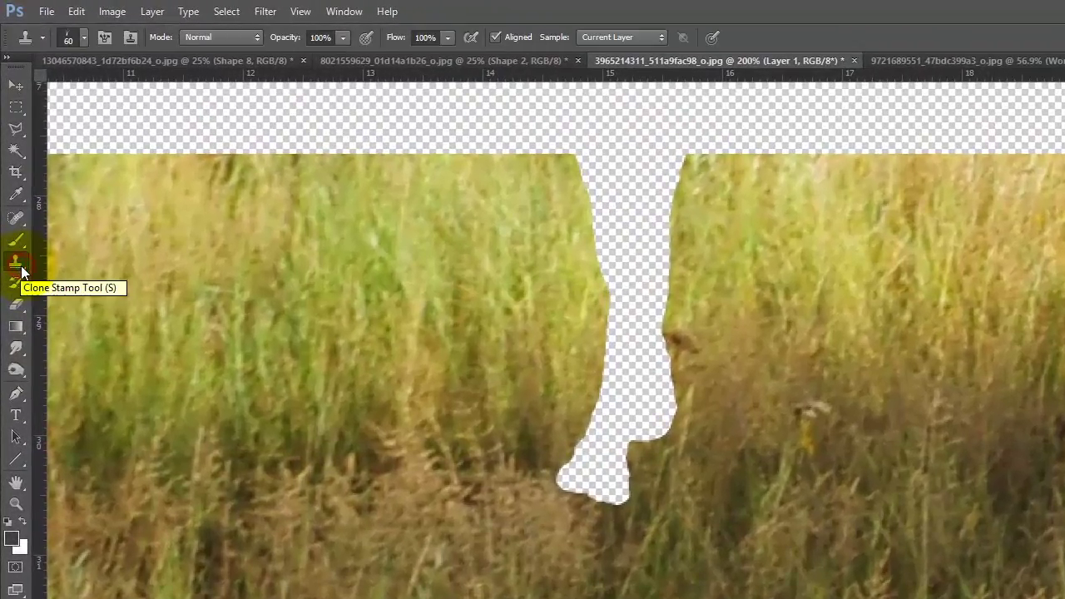
{"action": "left_click", "coordinate": [84, 37]}
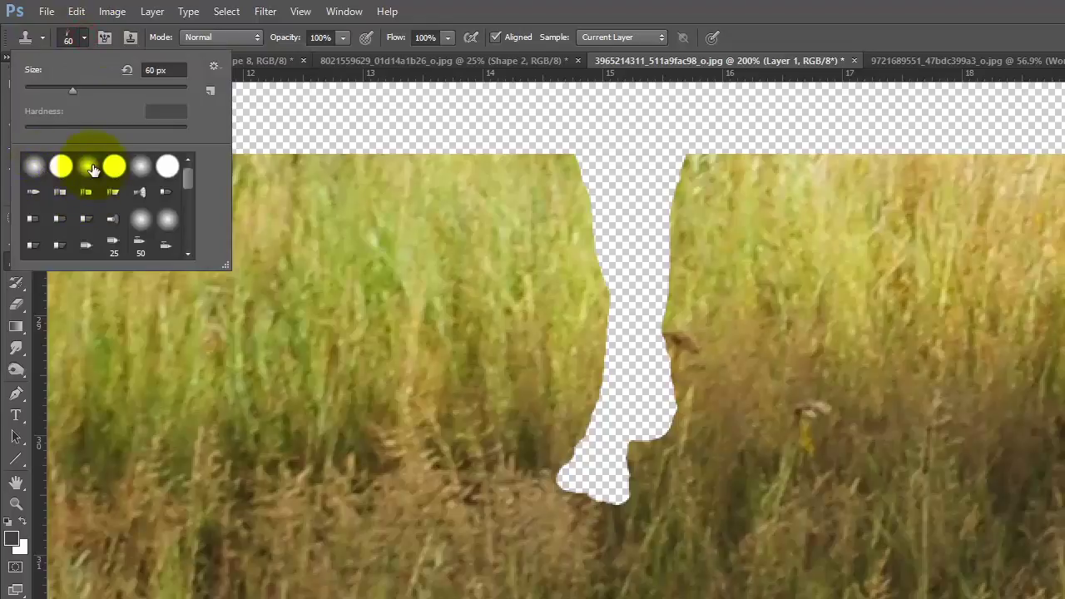
{"action": "left_click_drag", "start_coordinate": [191, 173], "coordinate": [197, 216]}
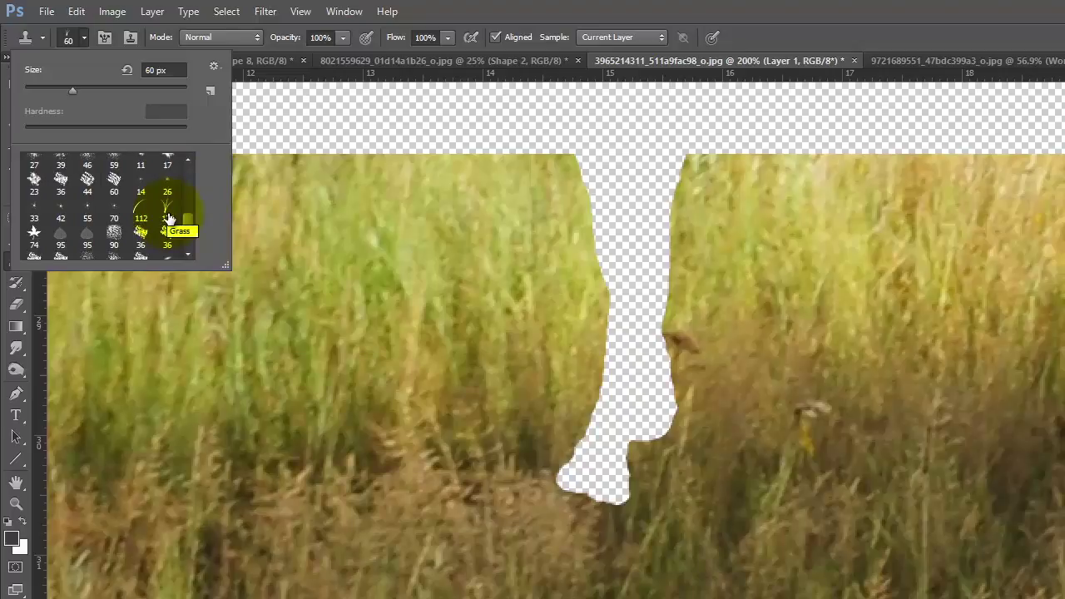
{"action": "left_click", "coordinate": [167, 218]}
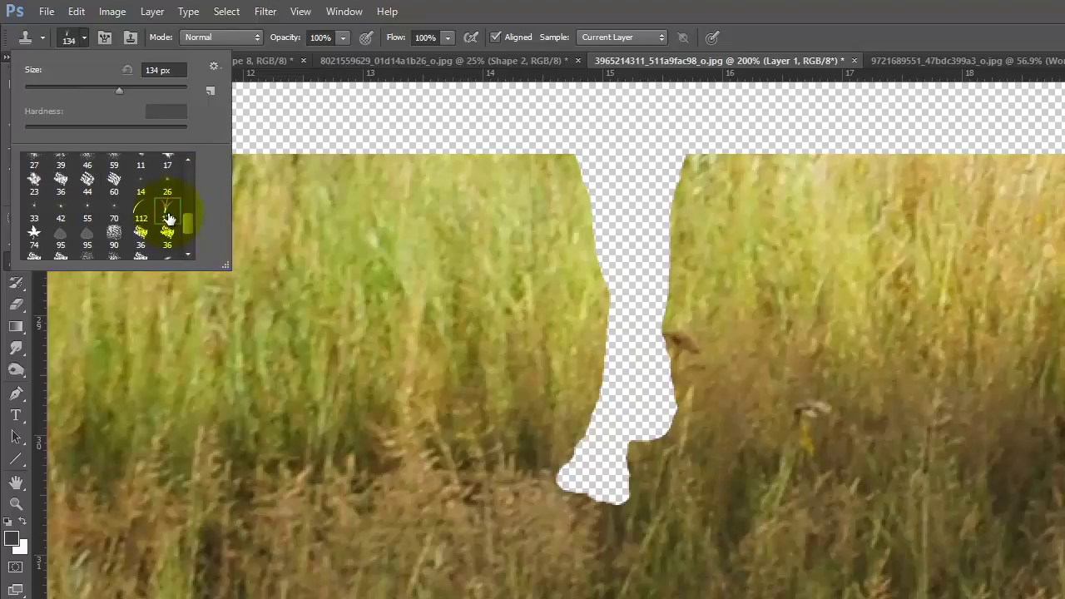
{"action": "left_click", "coordinate": [86, 38]}
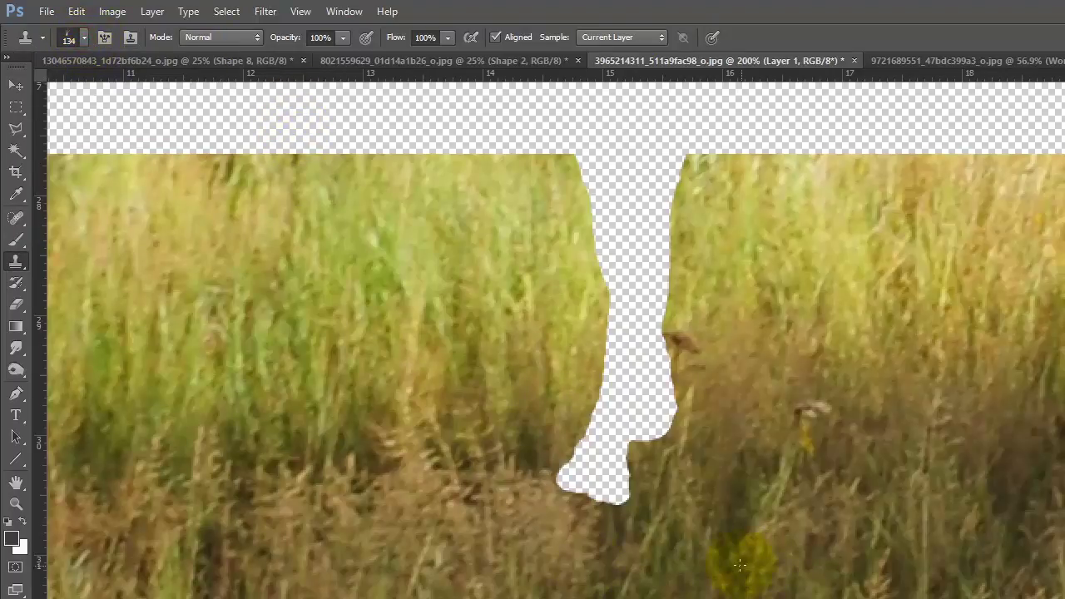
{"action": "key", "text": "bracketleft"}
- Clone nearby dark grass over the lower part of the cut-out, filling the foot area with a ragged edge of blades
{"action": "left_click", "coordinate": [972, 516], "text": "alt"}
{"action": "left_click_drag", "start_coordinate": [616, 490], "coordinate": [613, 494]}
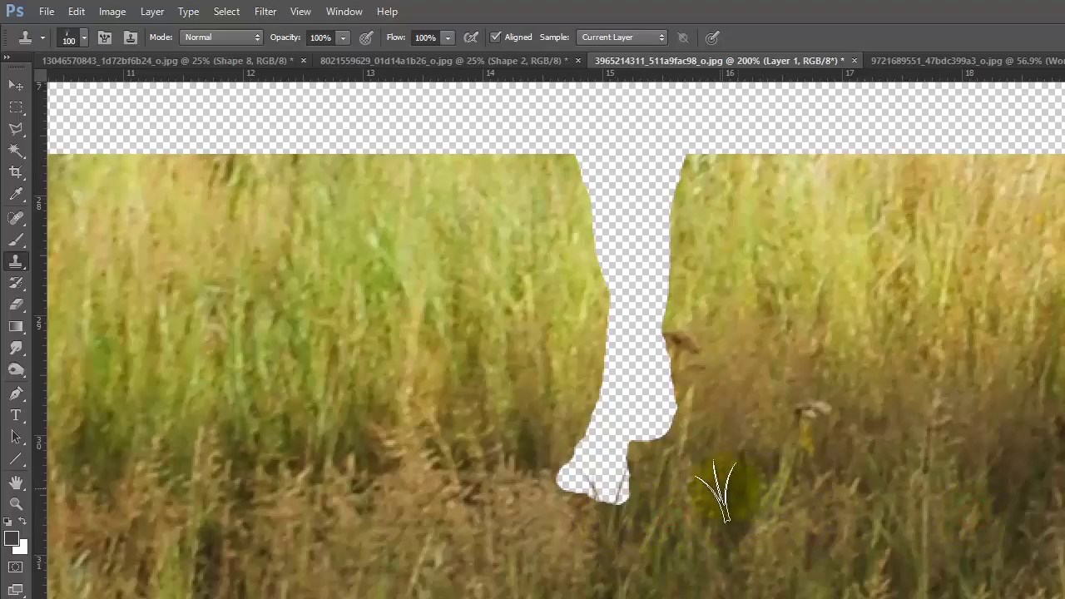
{"action": "left_click_drag", "start_coordinate": [653, 482], "coordinate": [559, 483]}
{"action": "mouse_move", "coordinate": [685, 489]}
{"action": "left_mouse_down"}
{"action": "mouse_move", "coordinate": [536, 490]}
{"action": "mouse_move", "coordinate": [720, 499]}
{"action": "mouse_move", "coordinate": [582, 491]}
{"action": "left_mouse_up"}
{"action": "mouse_move", "coordinate": [808, 452]}
{"action": "left_mouse_down"}
{"action": "mouse_move", "coordinate": [594, 444]}
{"action": "mouse_move", "coordinate": [677, 452]}
{"action": "mouse_move", "coordinate": [578, 453]}
{"action": "mouse_move", "coordinate": [506, 441]}
{"action": "left_mouse_up"}
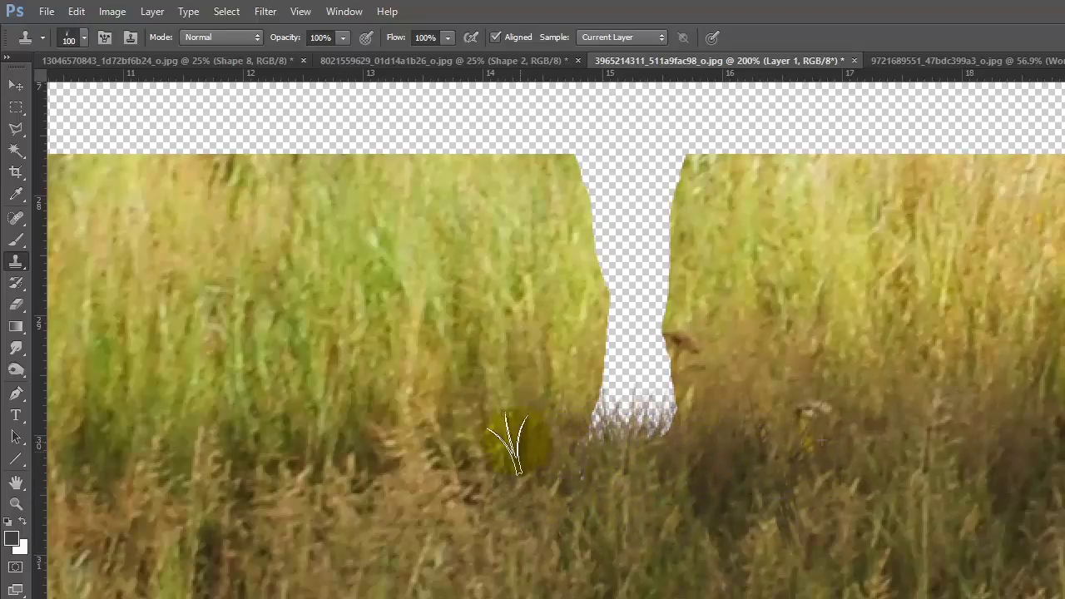
{"action": "mouse_move", "coordinate": [523, 408]}
{"action": "left_mouse_down"}
{"action": "mouse_move", "coordinate": [756, 421]}
{"action": "mouse_move", "coordinate": [482, 428]}
{"action": "mouse_move", "coordinate": [551, 505]}
{"action": "left_mouse_up"}
{"action": "left_click", "coordinate": [698, 526]}
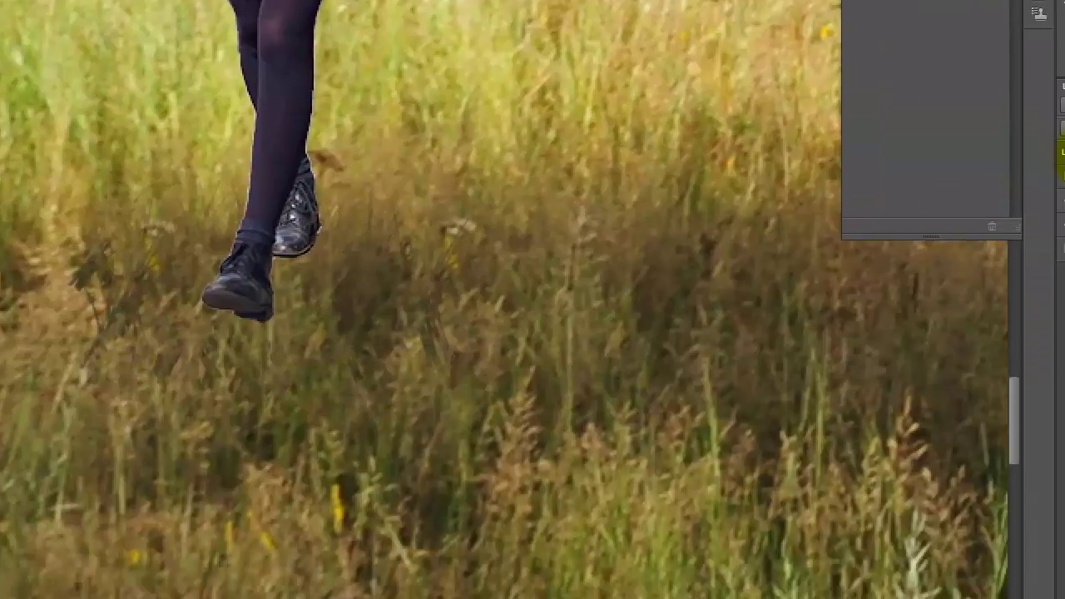
- Move the 2a-ex109 woman layer below Layer 1 so the cloned grass covers her feet
{"action": "left_click", "coordinate": [964, 140]}
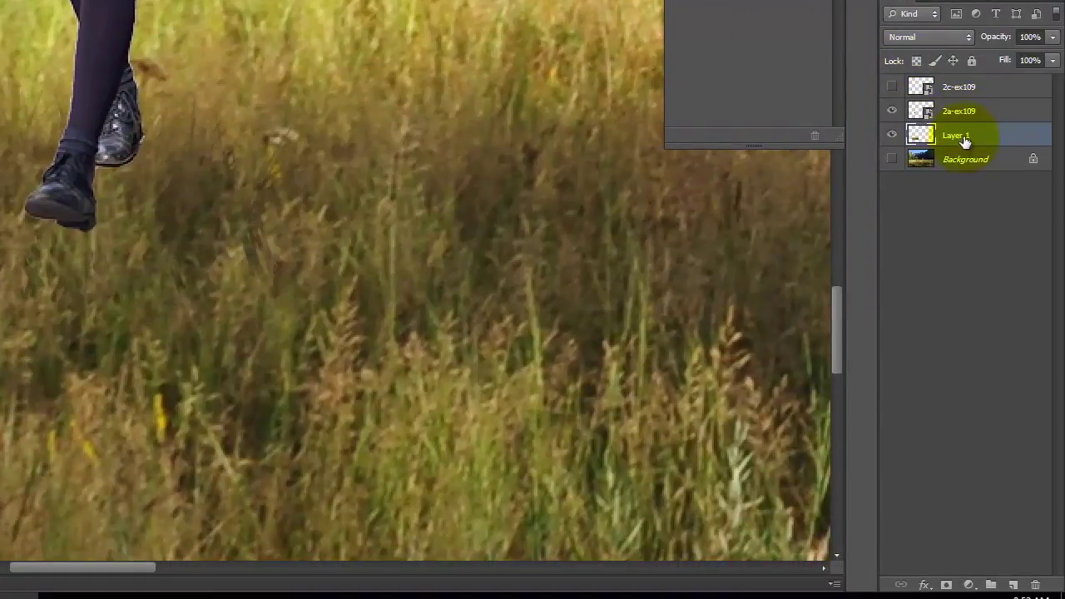
{"action": "left_click", "coordinate": [969, 111]}
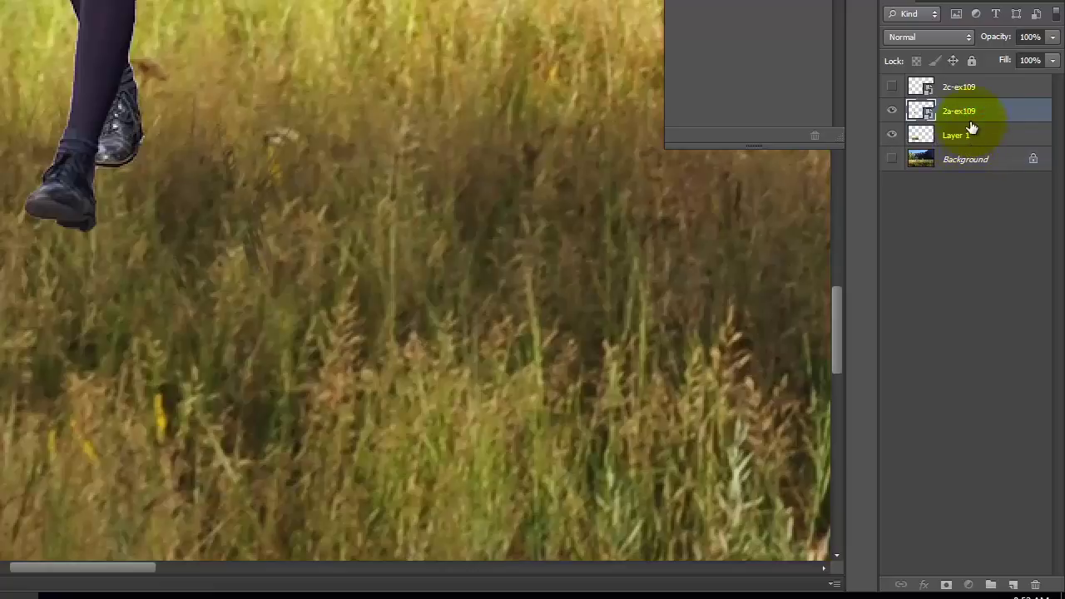
{"action": "left_click_drag", "start_coordinate": [970, 110], "coordinate": [975, 146]}
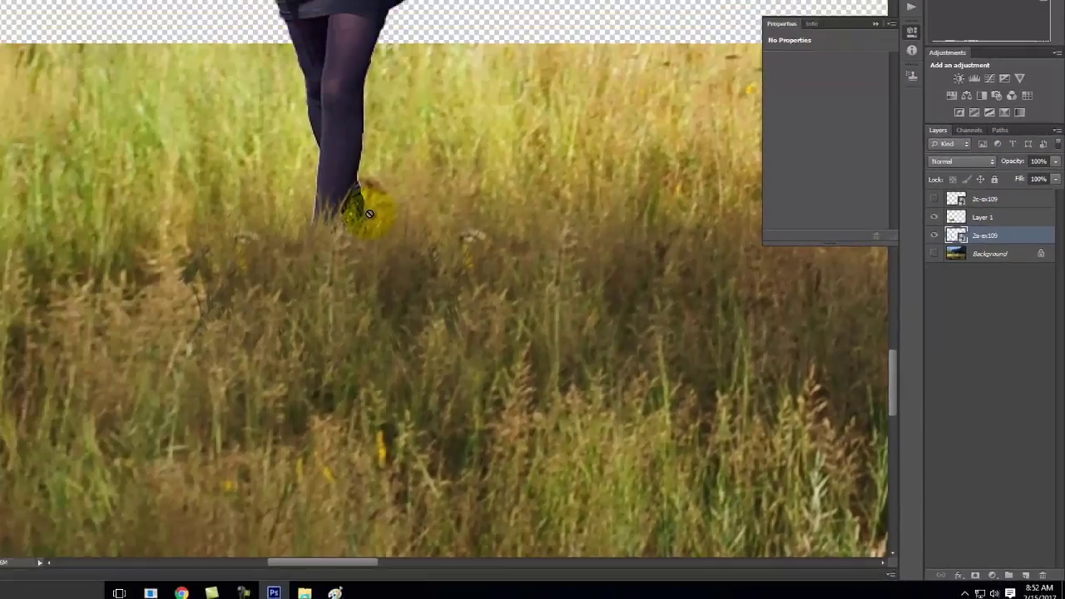
{"action": "key", "text": "ctrl+minus"}
{"action": "key", "text": "ctrl+minus"}
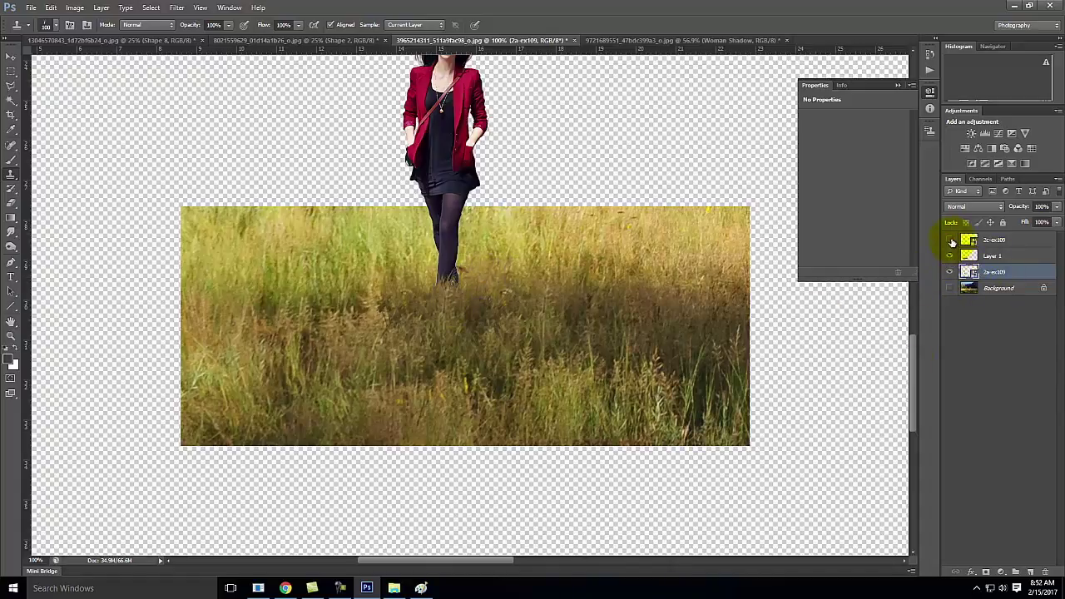
- Show the 2c-ex109 shadow layer, hide Layer 1 and 2a-ex109, and rasterize the shadow layer
{"action": "left_click", "coordinate": [950, 240]}
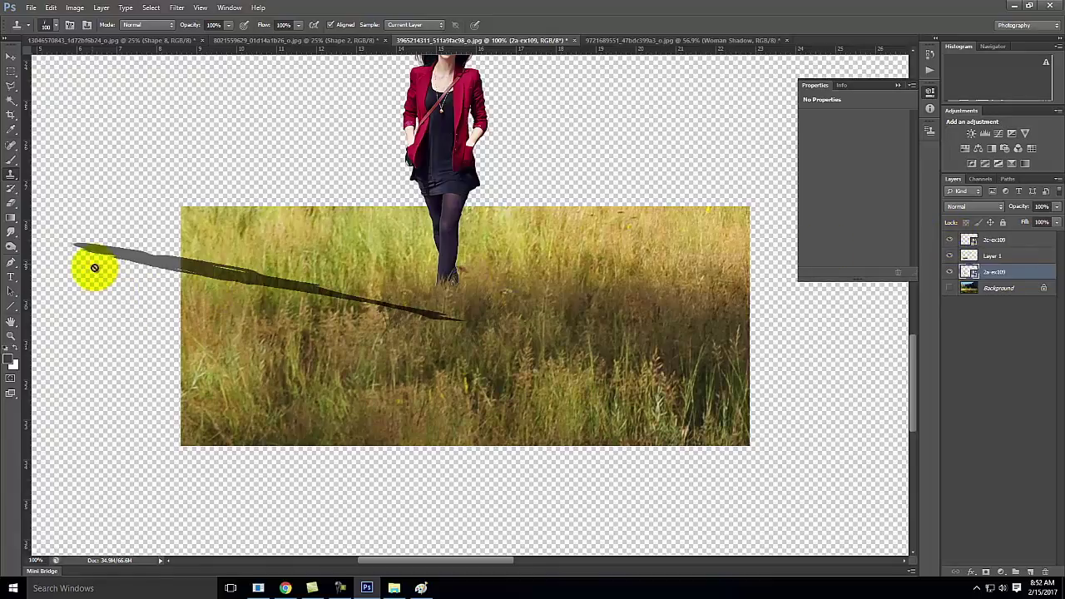
{"action": "left_click", "coordinate": [274, 285]}
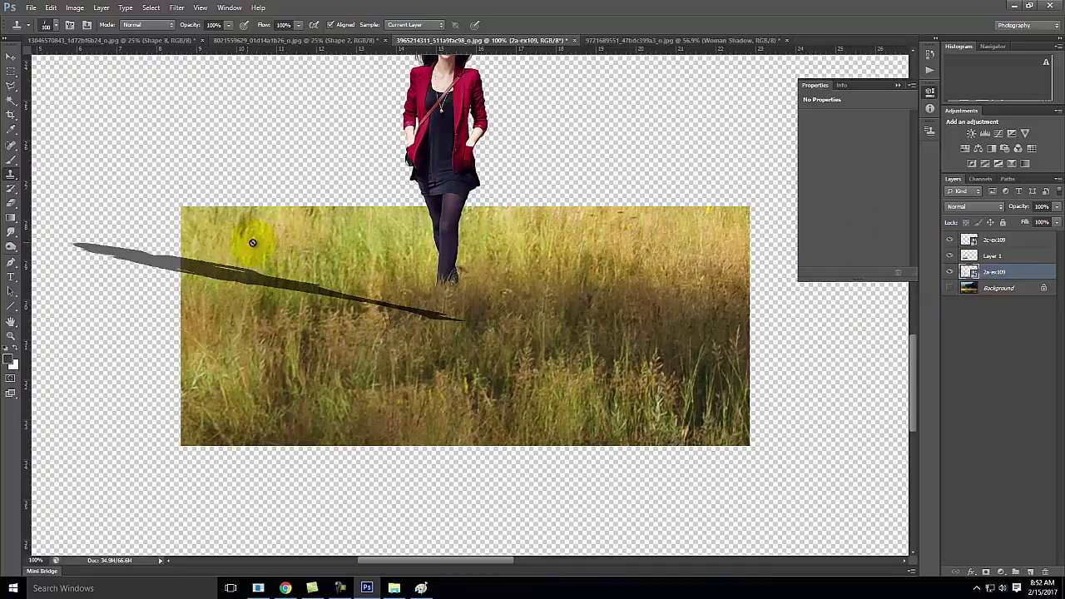
{"action": "left_click", "coordinate": [1015, 242]}
{"action": "left_click", "coordinate": [949, 256]}
{"action": "left_click", "coordinate": [950, 271]}
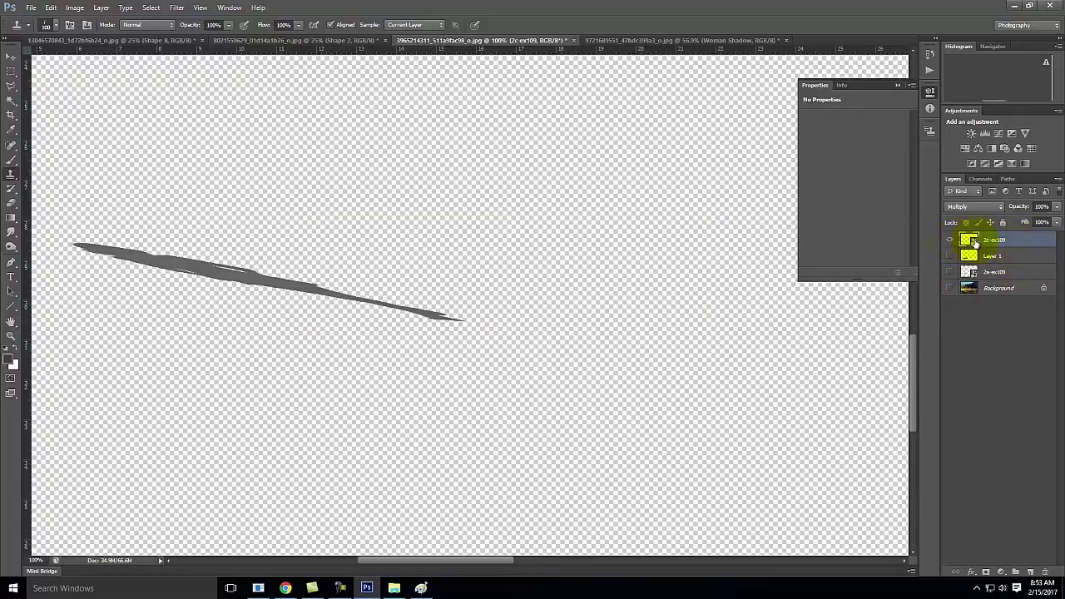
{"action": "right_click", "coordinate": [999, 242]}
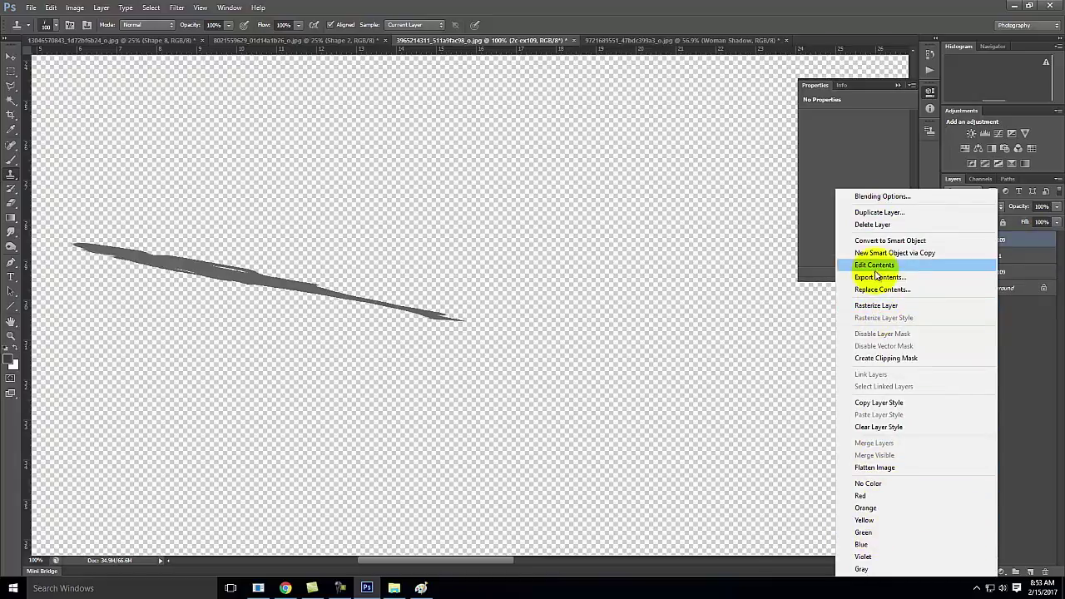
{"action": "left_click", "coordinate": [882, 306]}
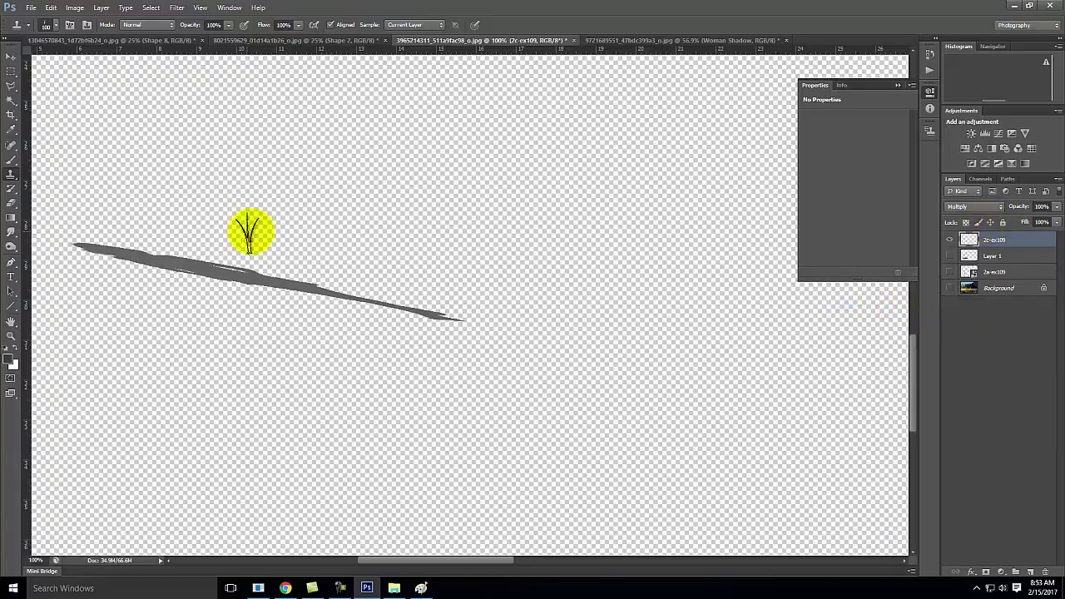
- Clone the shadow's gray as small grass blades along the upper edge of its wide end, using the grass brush at 15 to 45 px
{"action": "key", "text": "ctrl+equal"}
{"action": "key", "text": "ctrl+equal"}
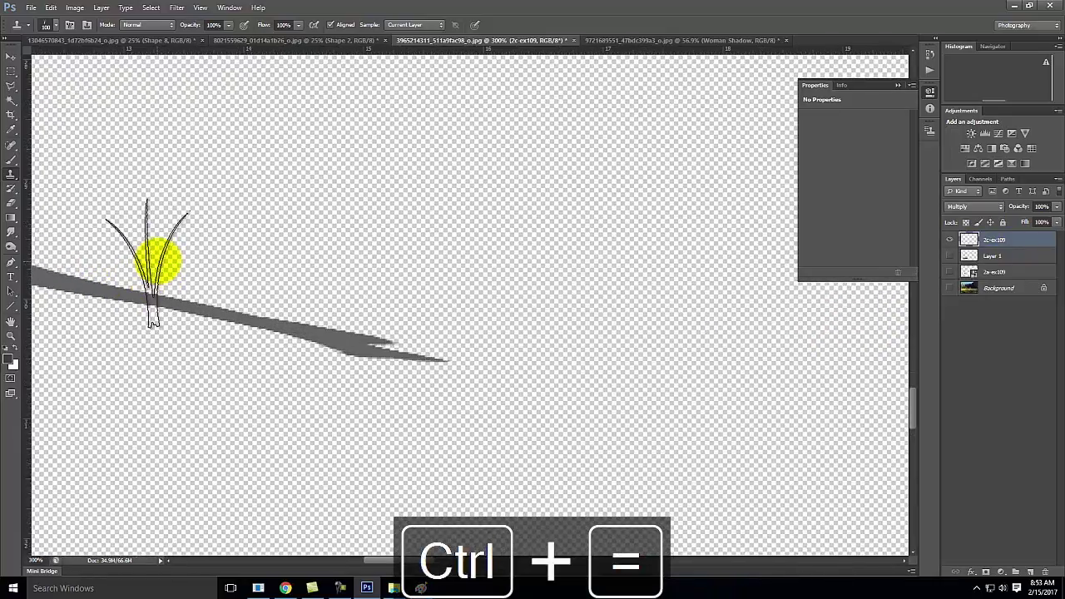
{"action": "key", "text": "space"}
{"action": "mouse_move", "coordinate": [173, 244]}
{"action": "left_mouse_down"}
{"action": "mouse_move", "coordinate": [392, 316]}
{"action": "mouse_move", "coordinate": [774, 331]}
{"action": "mouse_move", "coordinate": [866, 394]}
{"action": "mouse_move", "coordinate": [396, 373]}
{"action": "mouse_move", "coordinate": [323, 391]}
{"action": "left_mouse_up"}
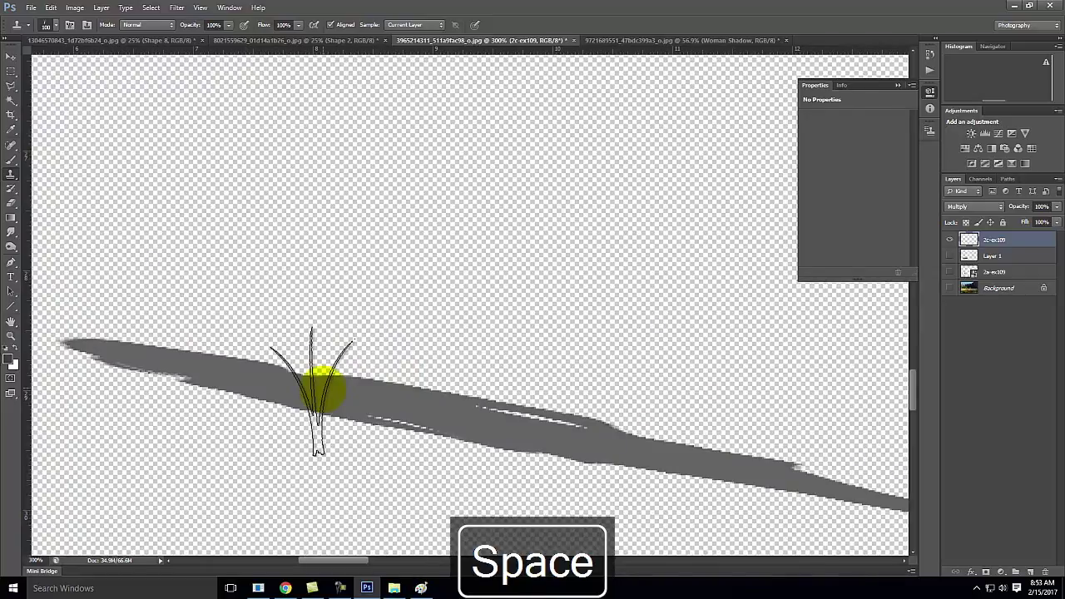
{"action": "key", "text": "bracketleft"}
{"action": "key", "text": "bracketleft"}
{"action": "key", "text": "bracketleft"}
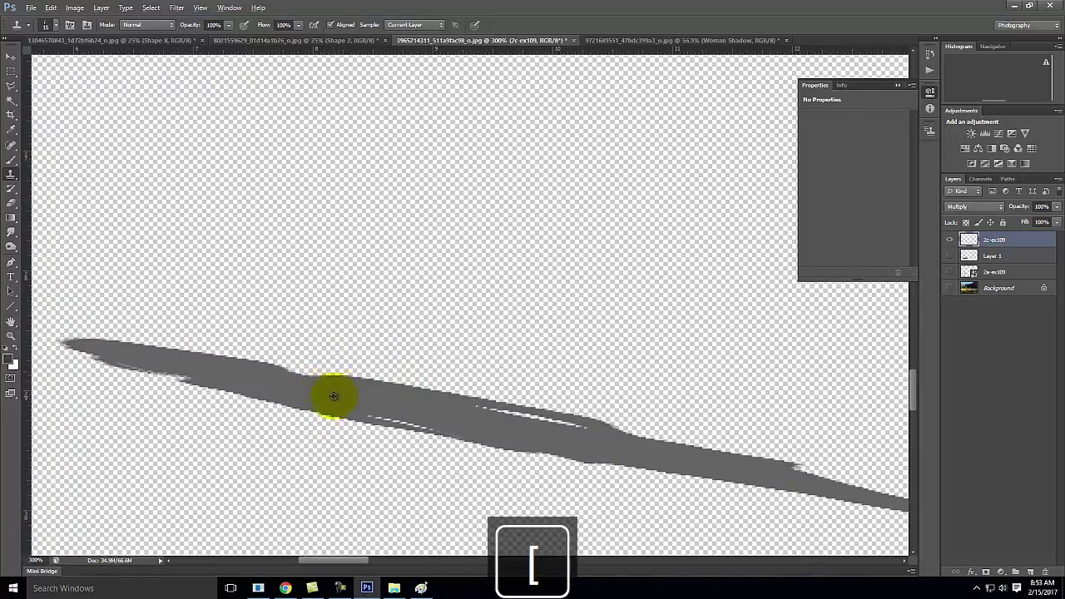
{"action": "mouse_move", "coordinate": [322, 375]}
{"action": "left_mouse_down"}
{"action": "mouse_move", "coordinate": [380, 371]}
{"action": "mouse_move", "coordinate": [407, 384]}
{"action": "left_mouse_up"}
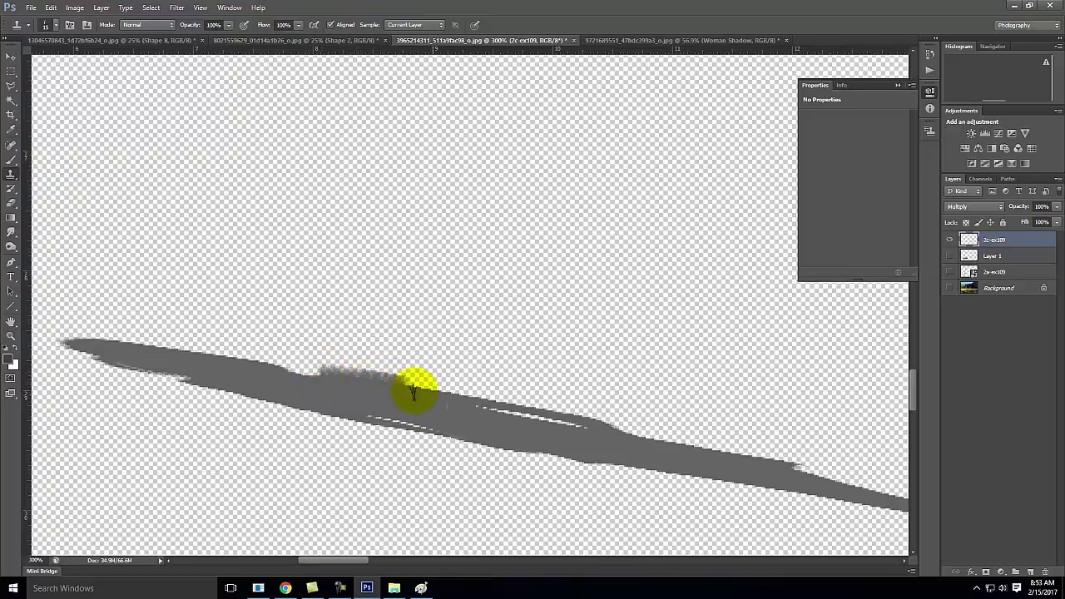
{"action": "key", "text": "bracketright"}
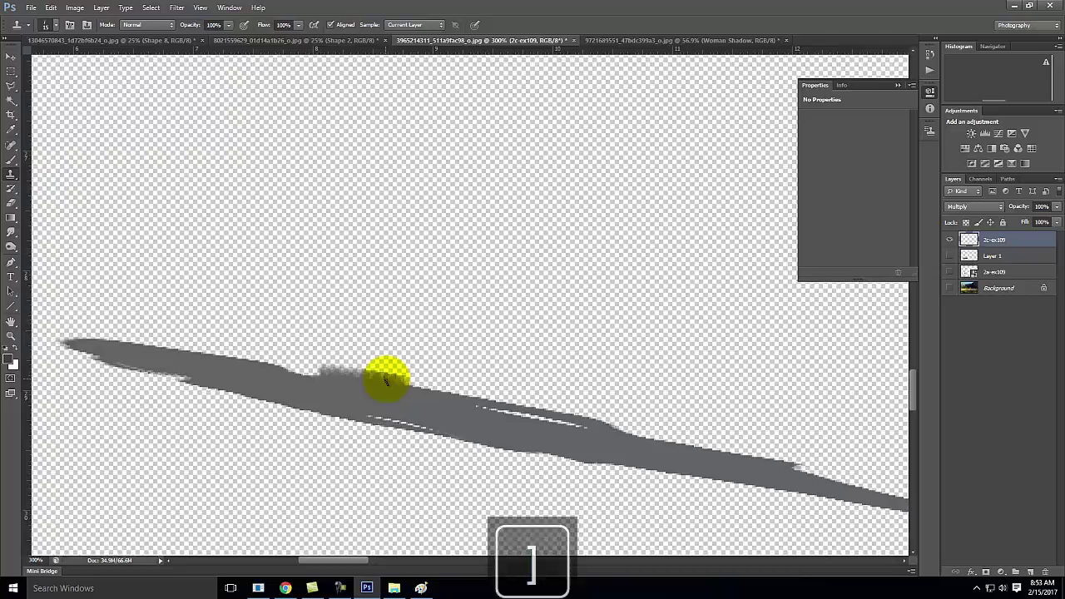
{"action": "mouse_move", "coordinate": [398, 383]}
{"action": "left_mouse_down"}
{"action": "mouse_move", "coordinate": [300, 370]}
{"action": "mouse_move", "coordinate": [292, 367]}
{"action": "mouse_move", "coordinate": [310, 371]}
{"action": "mouse_move", "coordinate": [264, 349]}
{"action": "mouse_move", "coordinate": [205, 349]}
{"action": "mouse_move", "coordinate": [316, 366]}
{"action": "mouse_move", "coordinate": [389, 412]}
{"action": "mouse_move", "coordinate": [287, 340]}
{"action": "mouse_move", "coordinate": [344, 327]}
{"action": "mouse_move", "coordinate": [393, 354]}
{"action": "mouse_move", "coordinate": [422, 405]}
{"action": "left_mouse_up"}
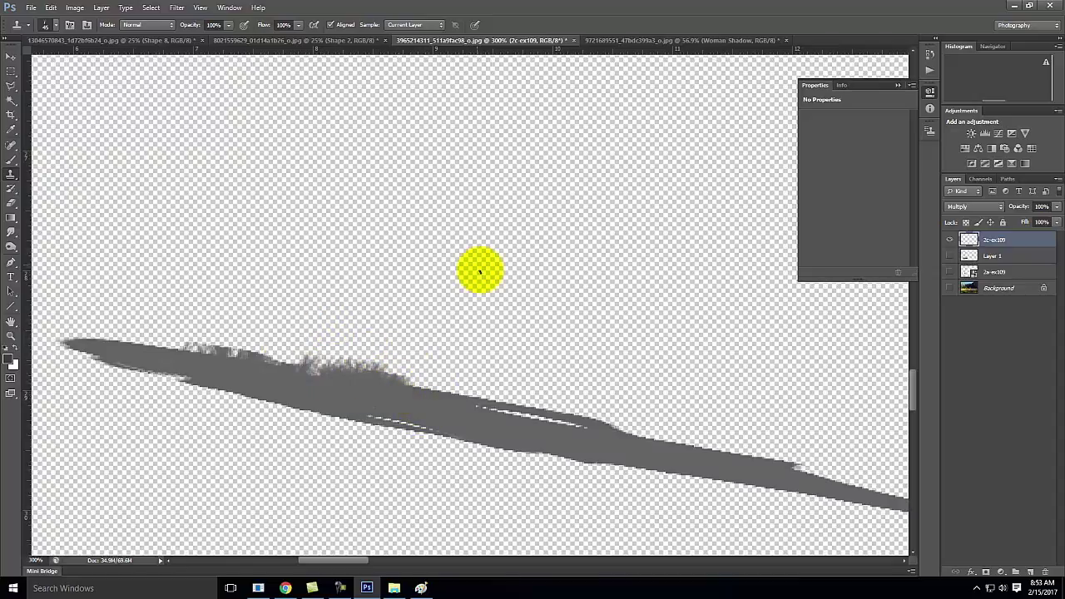
- Make a wide rectangular selection in the empty area just below the shadow on the 2c-ex109 layer
{"action": "key", "text": "ctrl+minus"}
{"action": "key", "text": "ctrl+minus"}
{"action": "key", "text": "ctrl+minus"}
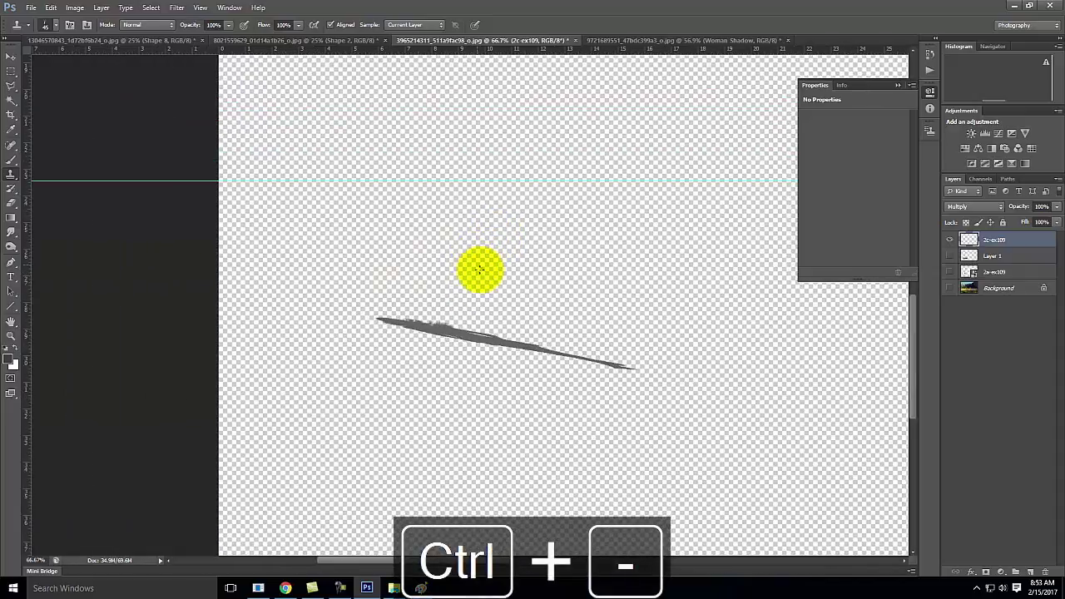
{"action": "left_click", "coordinate": [8, 74]}
{"action": "left_click_drag", "start_coordinate": [339, 400], "coordinate": [736, 517]}
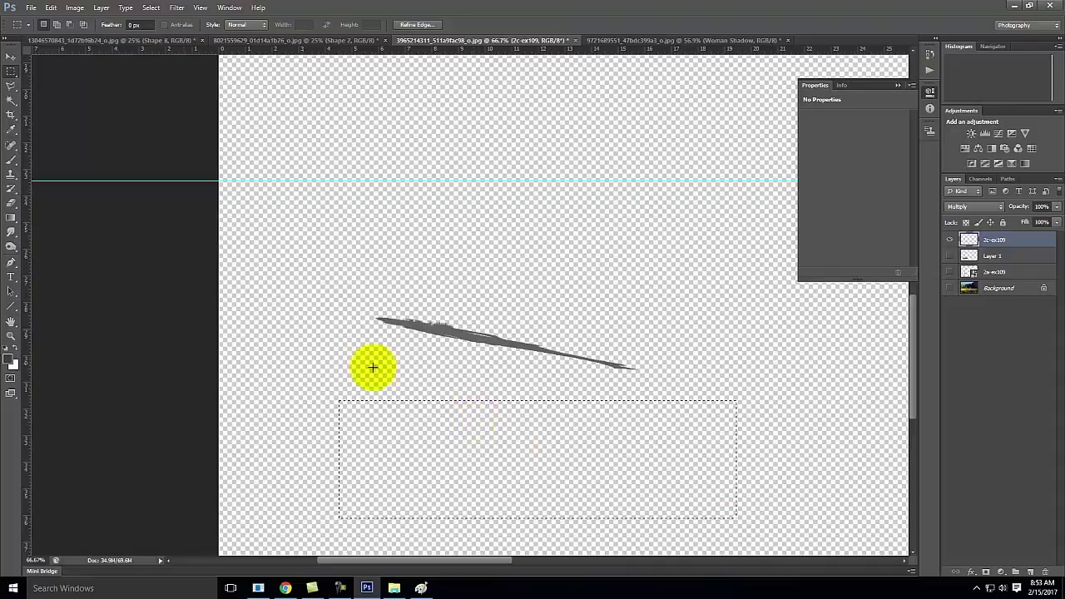
- Sample the shadow's gray and paint the whole rectangular selection solid with it using the Brush tool
{"action": "left_click", "coordinate": [11, 161]}
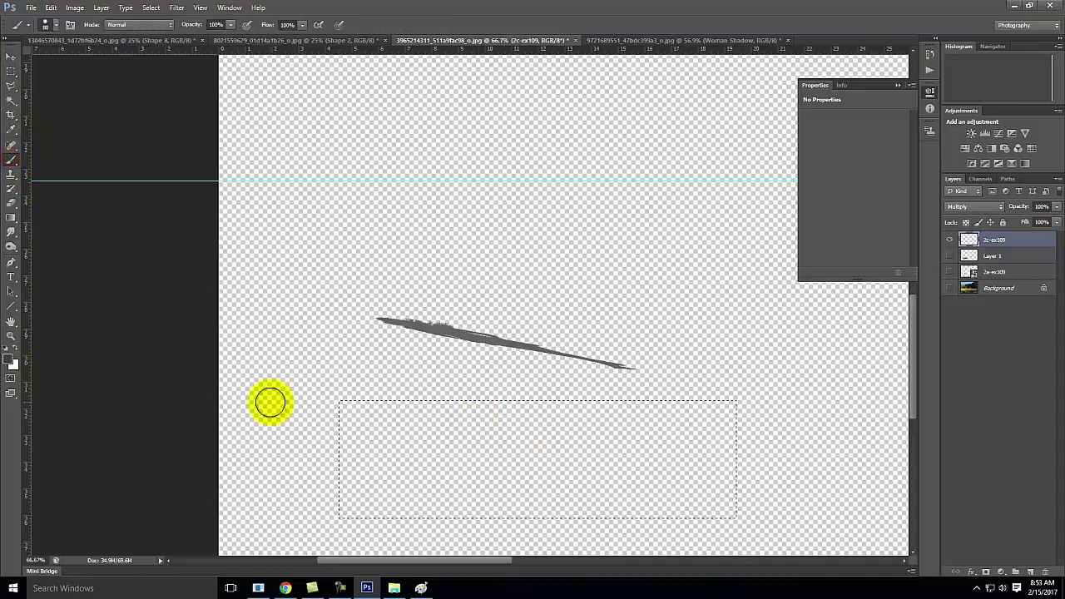
{"action": "left_click", "coordinate": [11, 130]}
{"action": "left_click", "coordinate": [493, 355]}
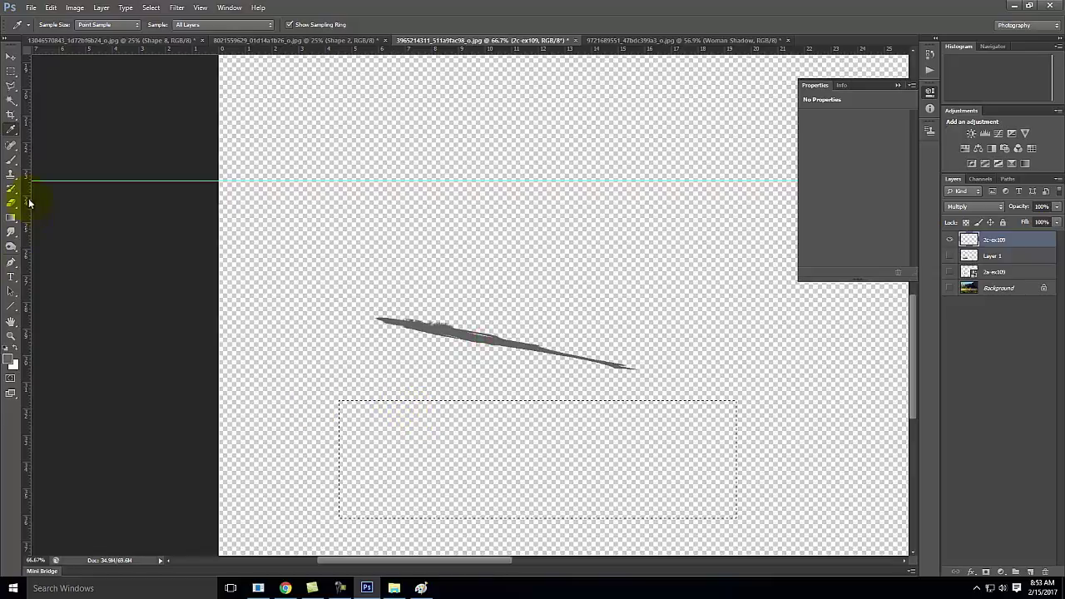
{"action": "left_click", "coordinate": [11, 161]}
{"action": "mouse_move", "coordinate": [349, 429]}
{"action": "left_mouse_down"}
{"action": "mouse_move", "coordinate": [424, 442]}
{"action": "mouse_move", "coordinate": [556, 425]}
{"action": "mouse_move", "coordinate": [364, 485]}
{"action": "mouse_move", "coordinate": [415, 498]}
{"action": "left_mouse_up"}
{"action": "mouse_move", "coordinate": [596, 516]}
{"action": "left_mouse_down"}
{"action": "mouse_move", "coordinate": [808, 504]}
{"action": "mouse_move", "coordinate": [362, 471]}
{"action": "left_mouse_up"}
{"action": "left_click_drag", "start_coordinate": [753, 453], "coordinate": [670, 432]}
{"action": "mouse_move", "coordinate": [751, 425]}
{"action": "left_mouse_down"}
{"action": "mouse_move", "coordinate": [501, 408]}
{"action": "mouse_move", "coordinate": [805, 402]}
{"action": "mouse_move", "coordinate": [596, 409]}
{"action": "left_mouse_up"}
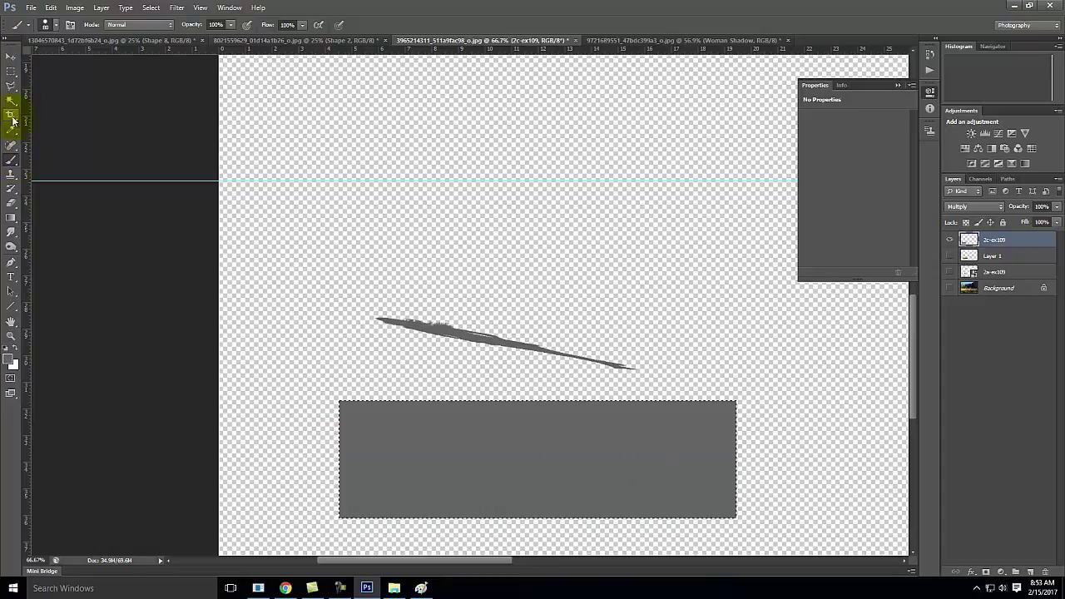
- Try to clone gray from the painted rectangle onto the shadow's upper edge with the 45 px grass brush
{"action": "left_click", "coordinate": [11, 177]}
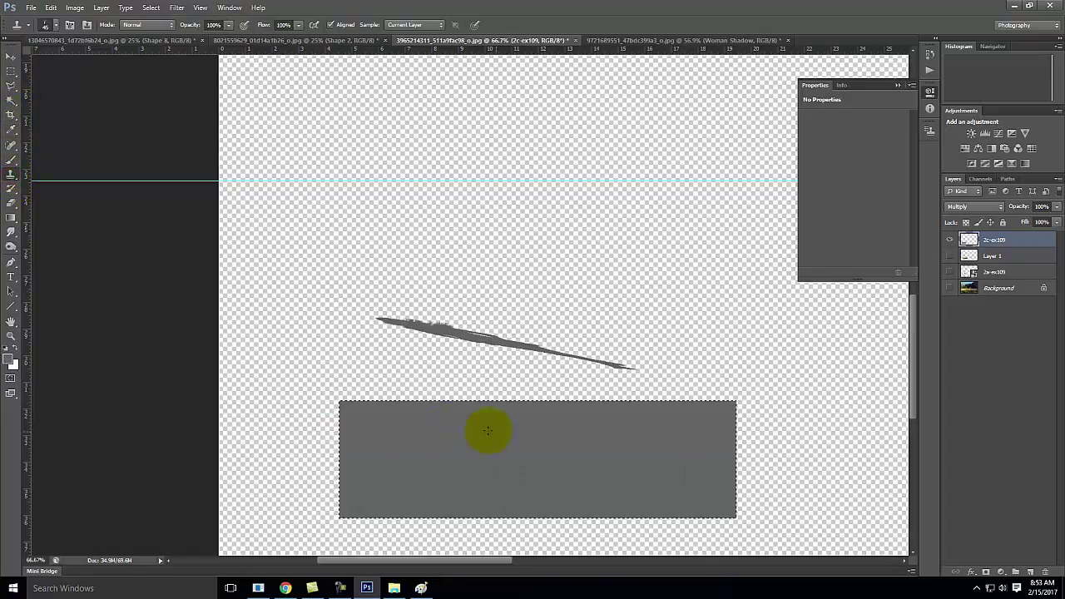
{"action": "key", "text": "ctrl+equal"}
{"action": "key", "text": "ctrl+equal"}
{"action": "key", "text": "space"}
{"action": "mouse_move", "coordinate": [486, 431]}
{"action": "left_mouse_down"}
{"action": "mouse_move", "coordinate": [454, 155]}
{"action": "mouse_move", "coordinate": [419, 219]}
{"action": "left_mouse_up"}
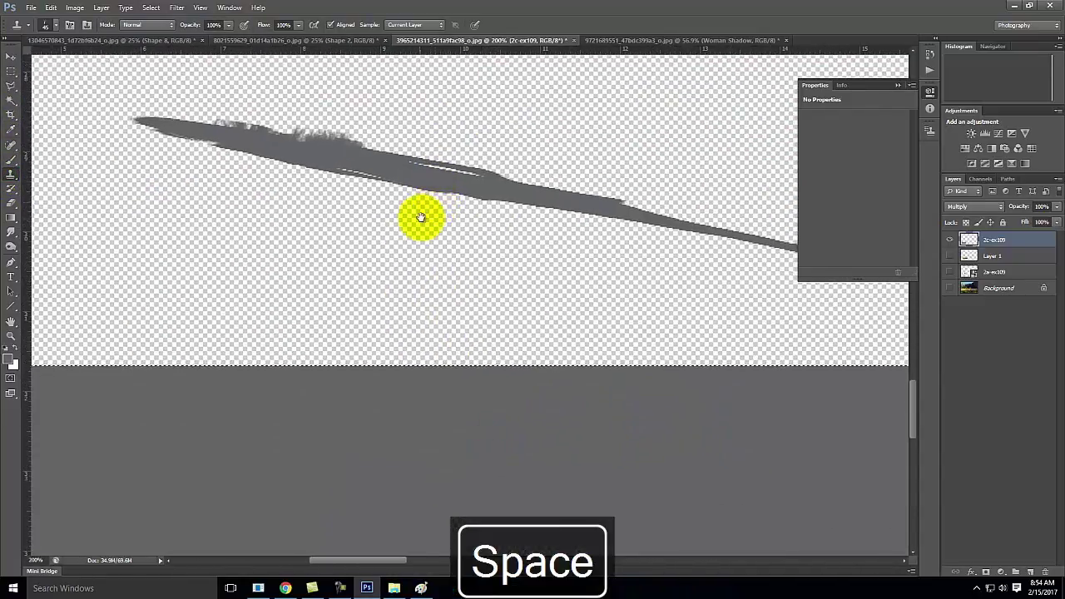
{"action": "left_click", "coordinate": [341, 493], "text": "alt"}
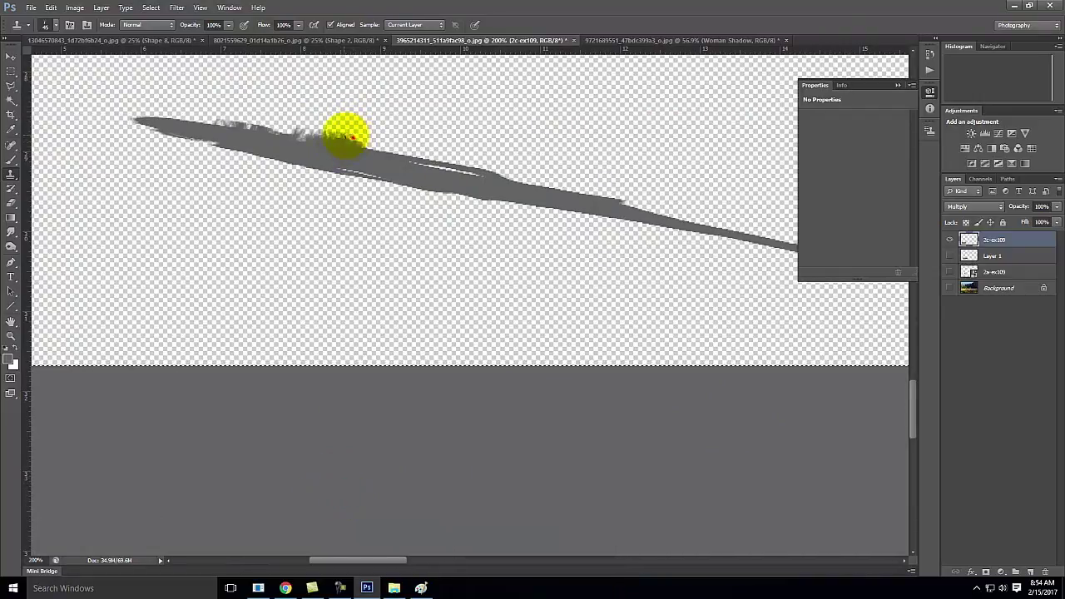
{"action": "mouse_move", "coordinate": [328, 126]}
{"action": "left_mouse_down"}
{"action": "mouse_move", "coordinate": [385, 135]}
{"action": "mouse_move", "coordinate": [334, 133]}
{"action": "mouse_move", "coordinate": [398, 151]}
{"action": "left_mouse_up"}
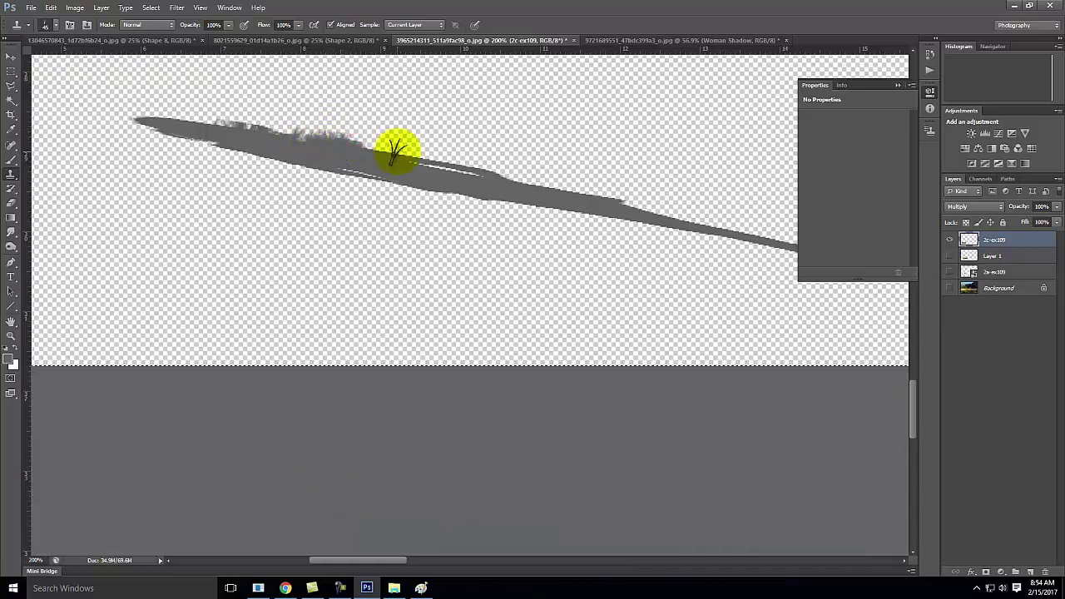
- Merge Layer 1 and the 2c-ex109 shadow layer into one layer
{"action": "left_click", "coordinate": [1003, 257]}
{"action": "left_click", "coordinate": [1005, 241], "text": "ctrl"}
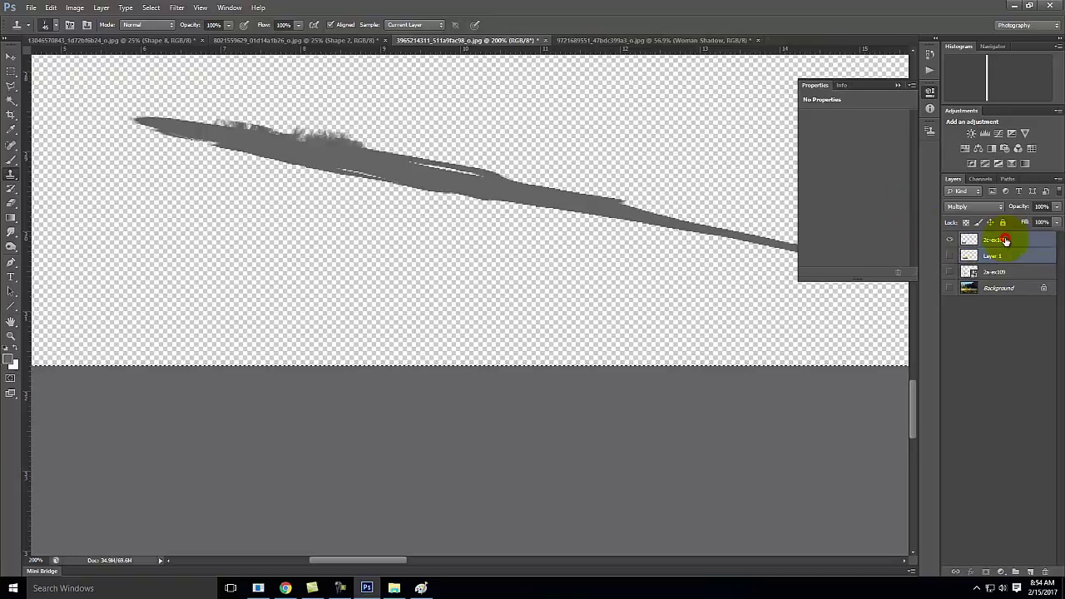
{"action": "right_click", "coordinate": [1005, 240]}
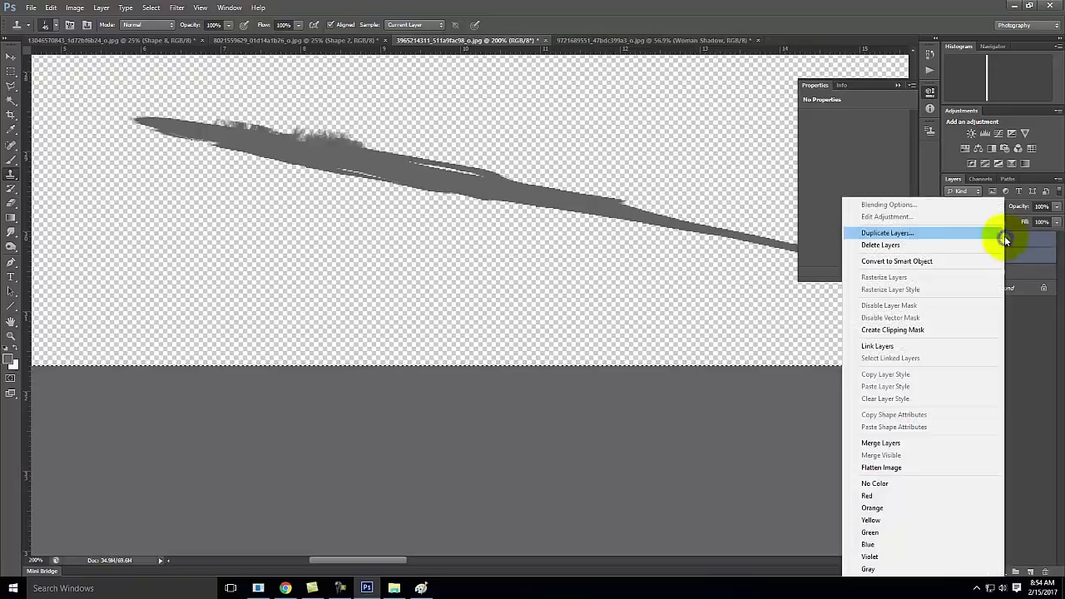
{"action": "left_click", "coordinate": [904, 442]}
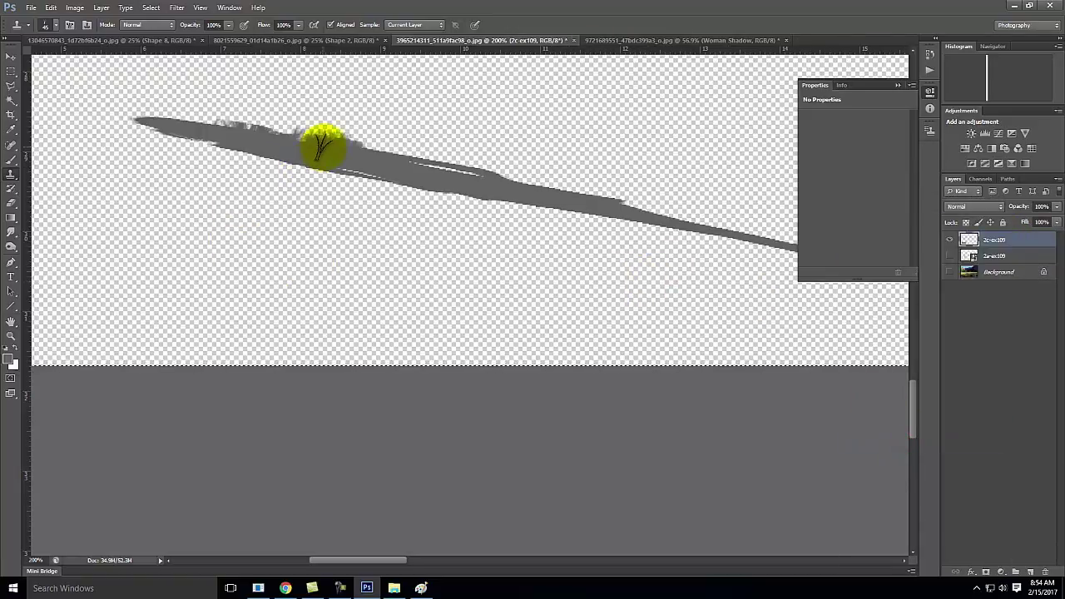
- Resample the gray rectangle and try again to clone grass blades along the merged shadow's upper edge
{"action": "left_click", "coordinate": [310, 469], "text": "alt"}
{"action": "left_click", "coordinate": [333, 138]}
{"action": "mouse_move", "coordinate": [316, 135]}
{"action": "left_mouse_down"}
{"action": "mouse_move", "coordinate": [332, 135]}
{"action": "mouse_move", "coordinate": [268, 129]}
{"action": "mouse_move", "coordinate": [428, 291]}
{"action": "left_mouse_up"}
{"action": "key", "text": "ctrl+equal"}
{"action": "key", "text": "ctrl+equal"}
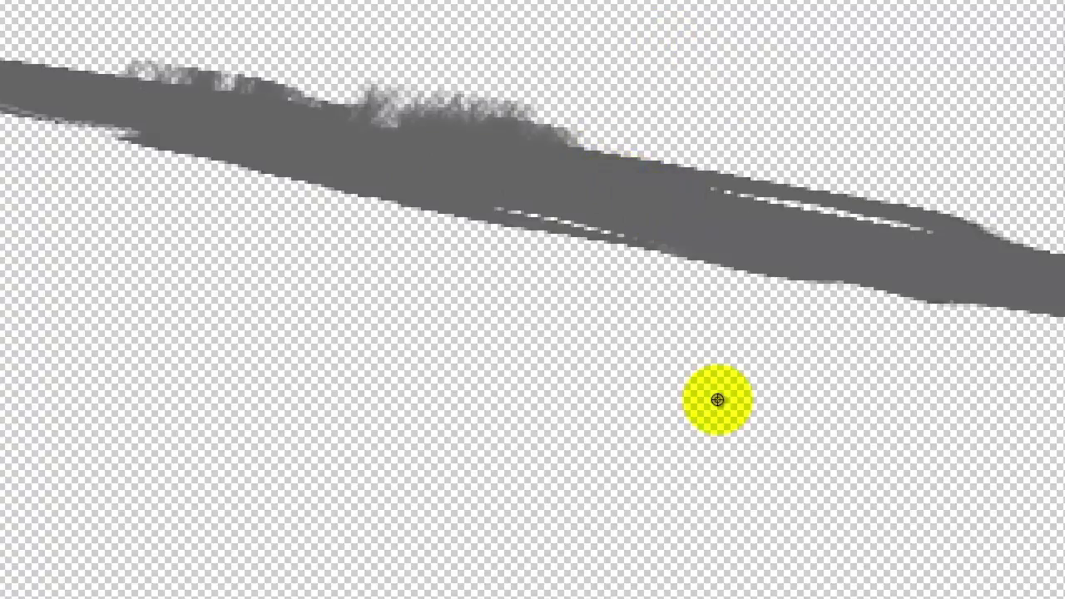
{"action": "left_click_drag", "start_coordinate": [631, 139], "coordinate": [545, 136]}
- Set the Clone Stamp's grass brush size to 60 px
{"action": "key", "text": "bracketright"}
{"action": "key", "text": "bracketright"}
{"action": "key", "text": "bracketright"}
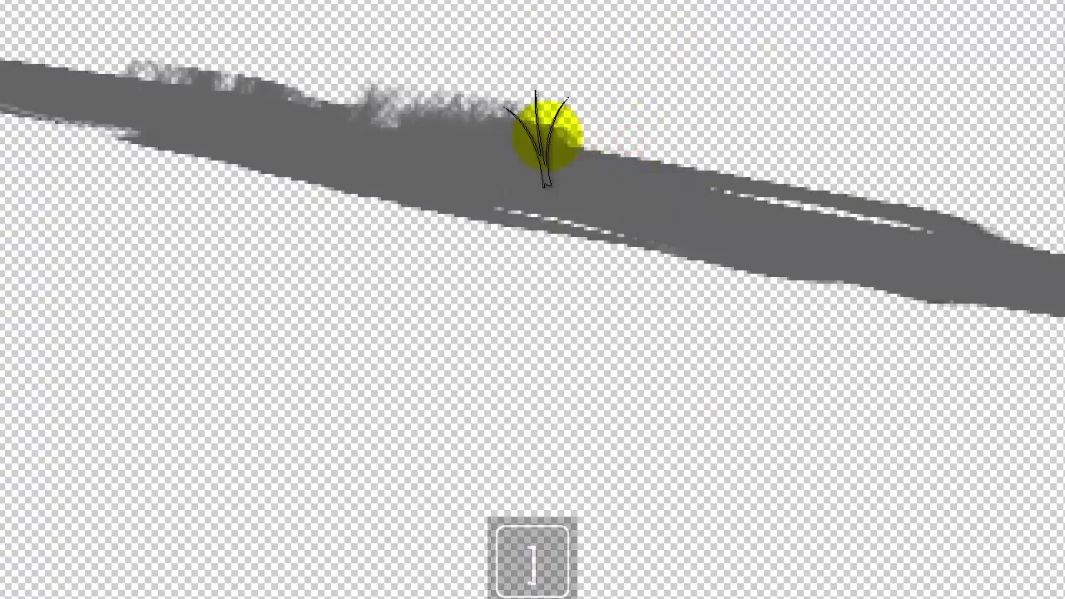
{"action": "key", "text": "bracketleft"}
{"action": "key", "text": "bracketleft"}
{"action": "key", "text": "bracketleft"}
{"action": "key", "text": "bracketleft"}
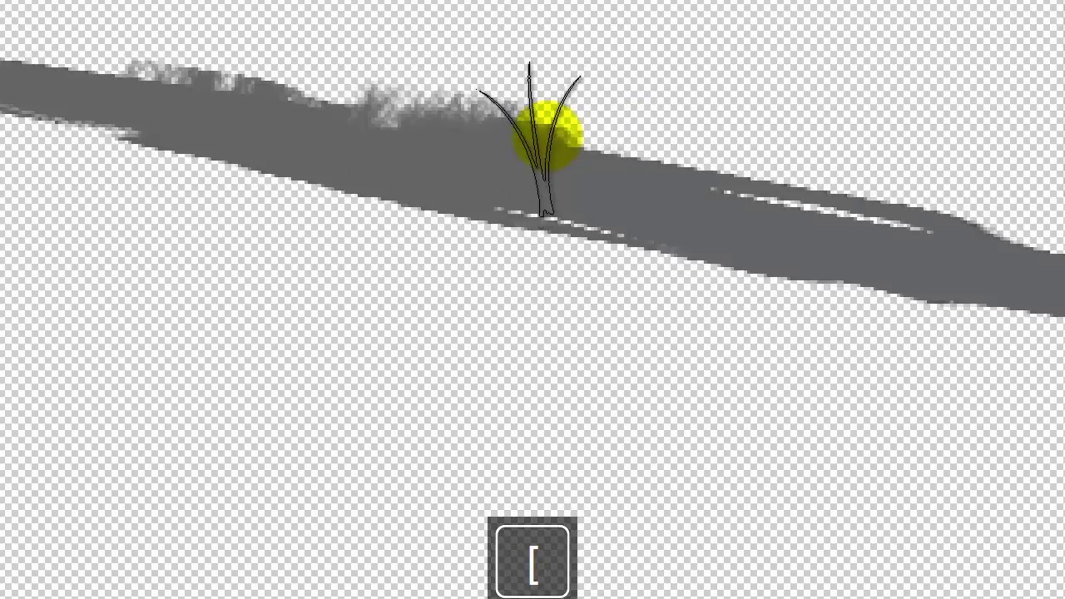
- Try cloning larger grass blades along the shadow's upper edge and undo the last strokes
{"action": "left_click_drag", "start_coordinate": [602, 142], "coordinate": [511, 129]}
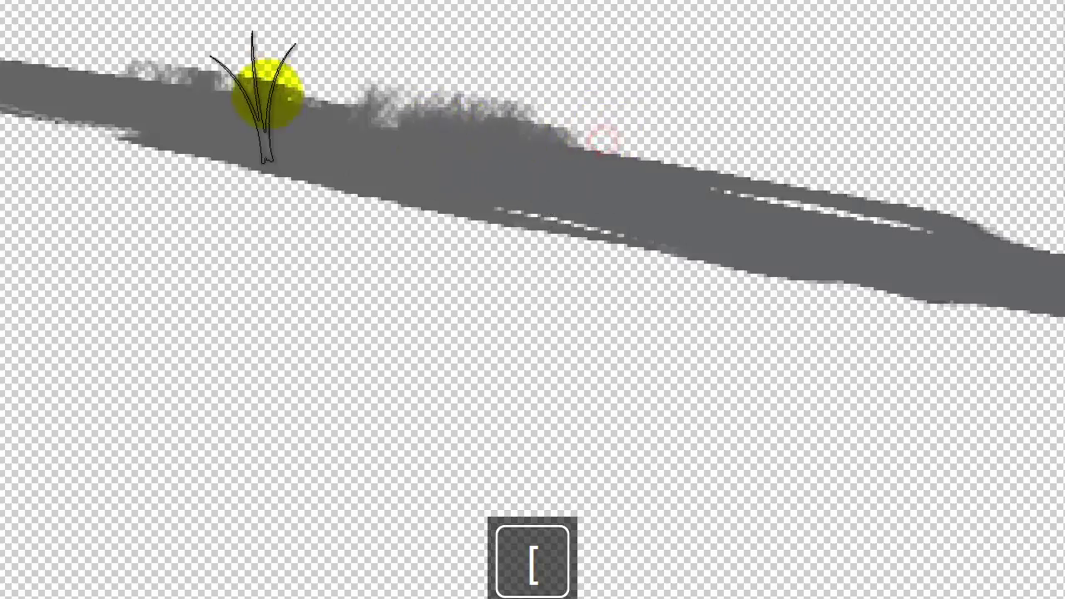
{"action": "mouse_move", "coordinate": [119, 66]}
{"action": "left_mouse_down"}
{"action": "mouse_move", "coordinate": [19, 36]}
{"action": "mouse_move", "coordinate": [248, 121]}
{"action": "left_mouse_up"}
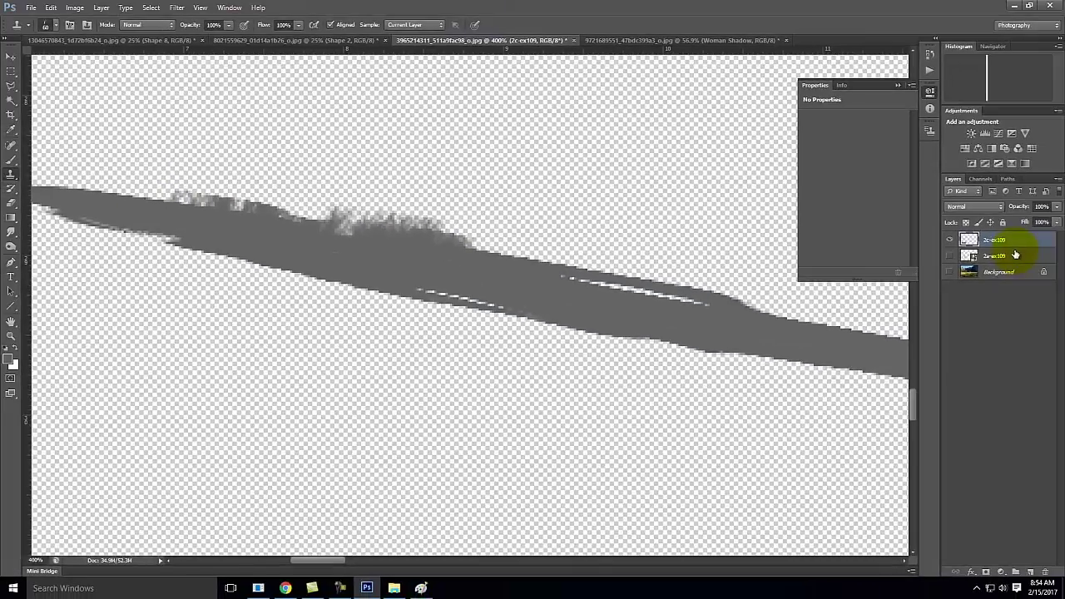
{"action": "key", "text": "ctrl+z"}
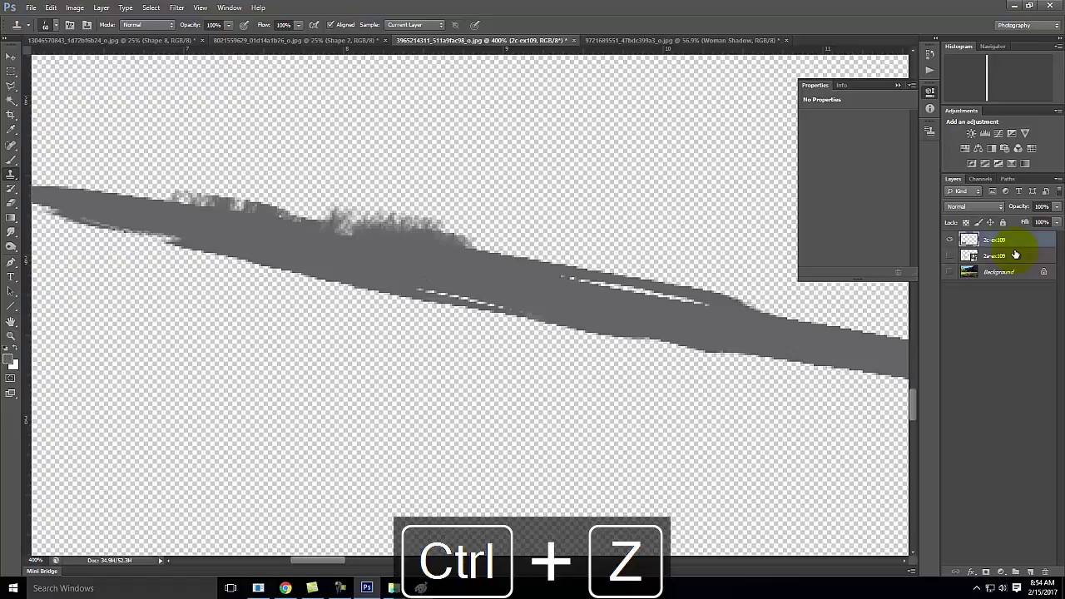
{"action": "key", "text": "ctrl+alt+z"}
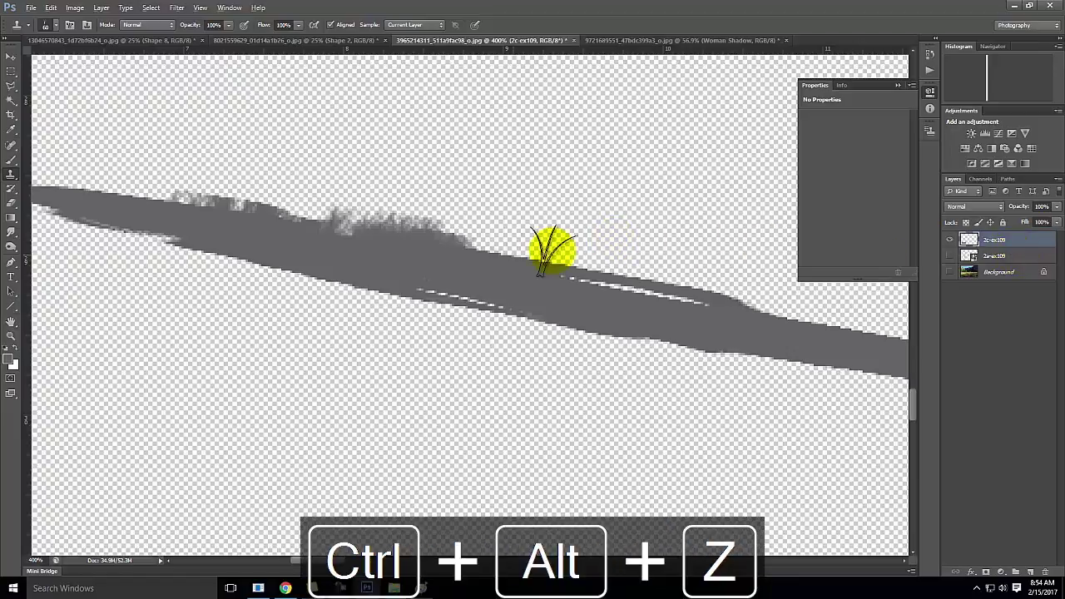
- Check the merged 2c-ex109 layer's content and clear the rectangular selection around the gray block
{"action": "key", "text": "ctrl+0"}
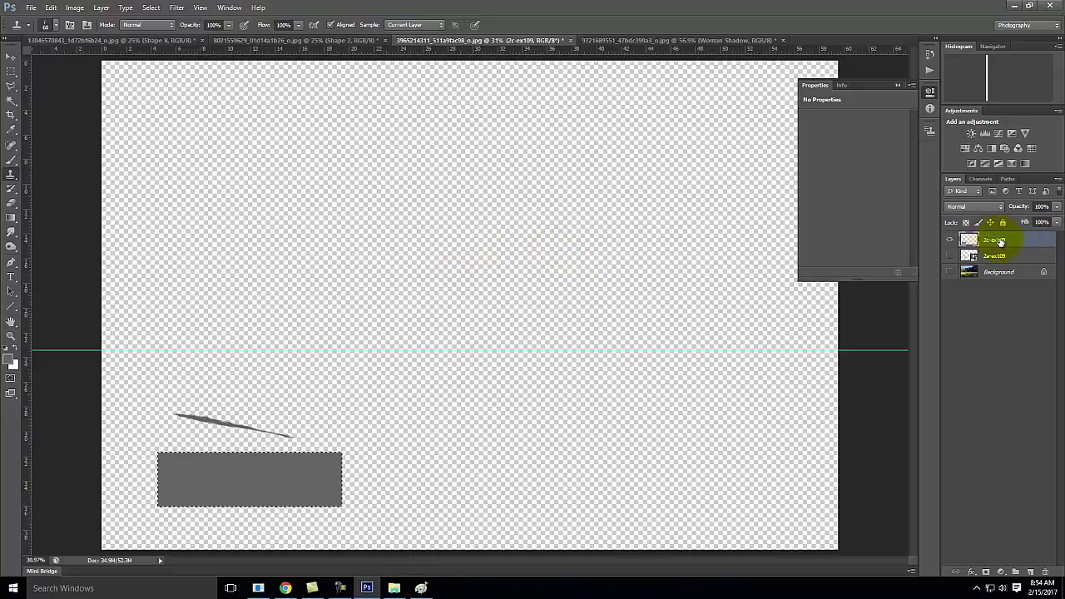
{"action": "left_click", "coordinate": [951, 241]}
{"action": "left_click", "coordinate": [951, 241]}
{"action": "left_click", "coordinate": [10, 70]}
{"action": "left_click", "coordinate": [324, 354]}
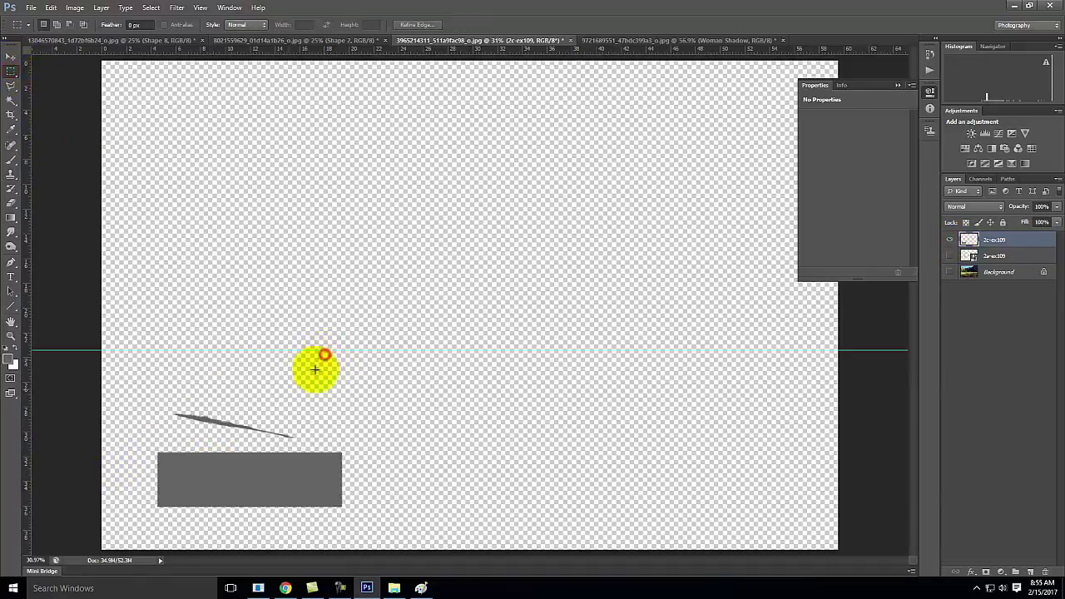
- Clone gray from the block as grass blades along the shadow's edges and left tip with the 60 px brush, and show the Background layer
{"action": "key", "text": "ctrl+equal"}
{"action": "key", "text": "ctrl+equal"}
{"action": "key", "text": "ctrl+equal"}
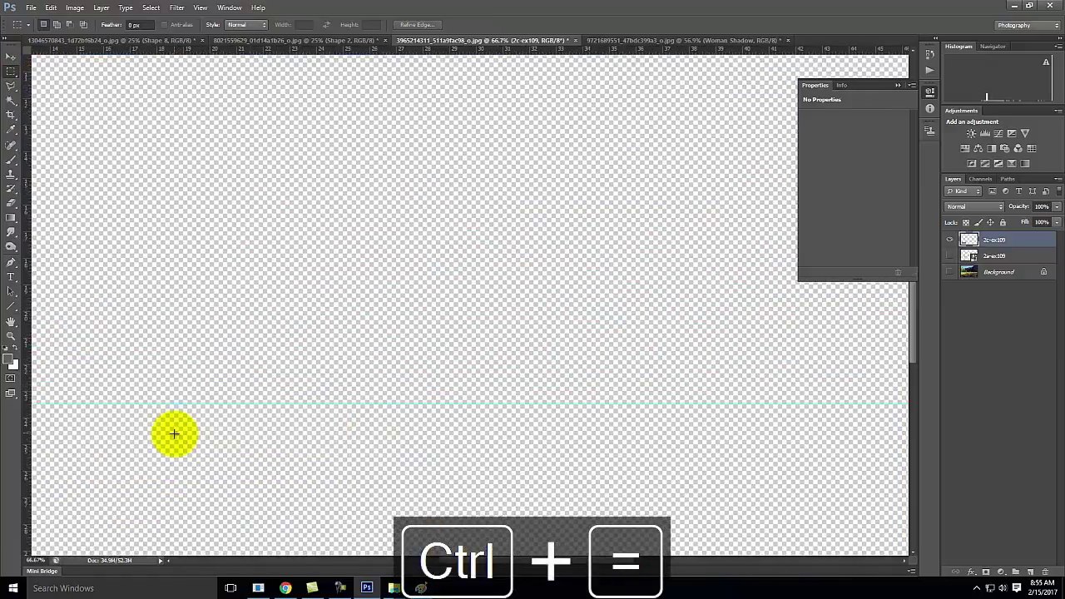
{"action": "key", "text": "space"}
{"action": "left_click_drag", "start_coordinate": [174, 432], "coordinate": [708, 211]}
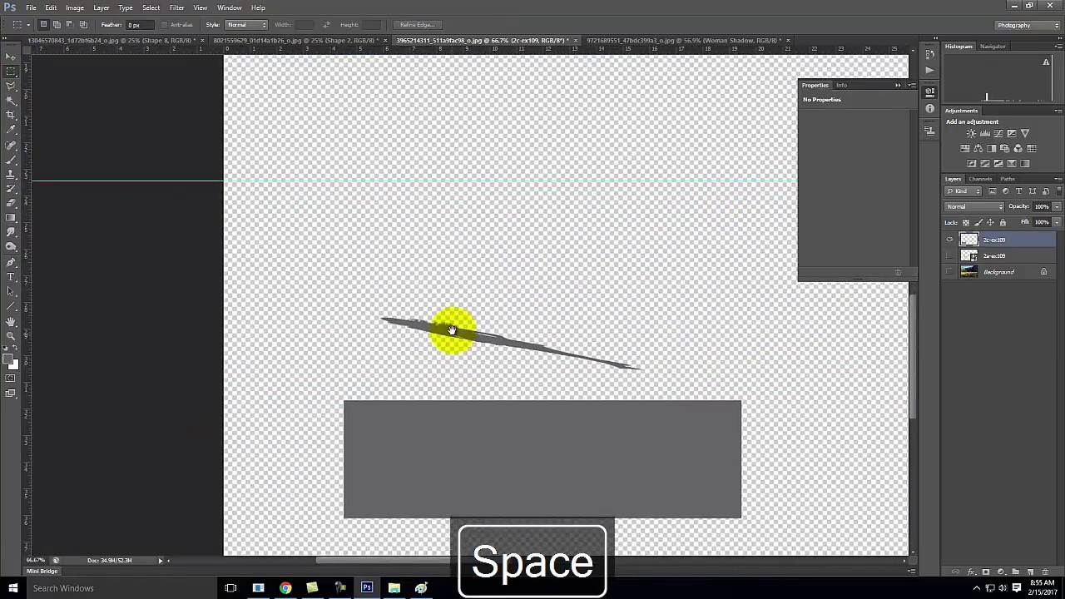
{"action": "left_click_drag", "start_coordinate": [452, 333], "coordinate": [374, 254]}
{"action": "key", "text": "ctrl+equal"}
{"action": "key", "text": "ctrl+equal"}
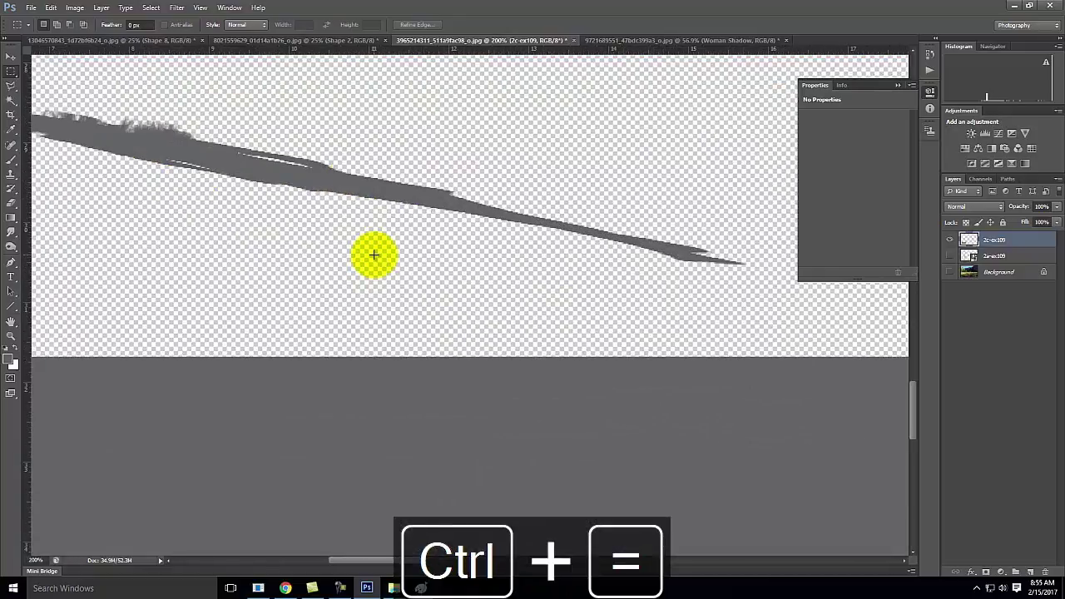
{"action": "key", "text": "space"}
{"action": "left_click_drag", "start_coordinate": [213, 246], "coordinate": [375, 286]}
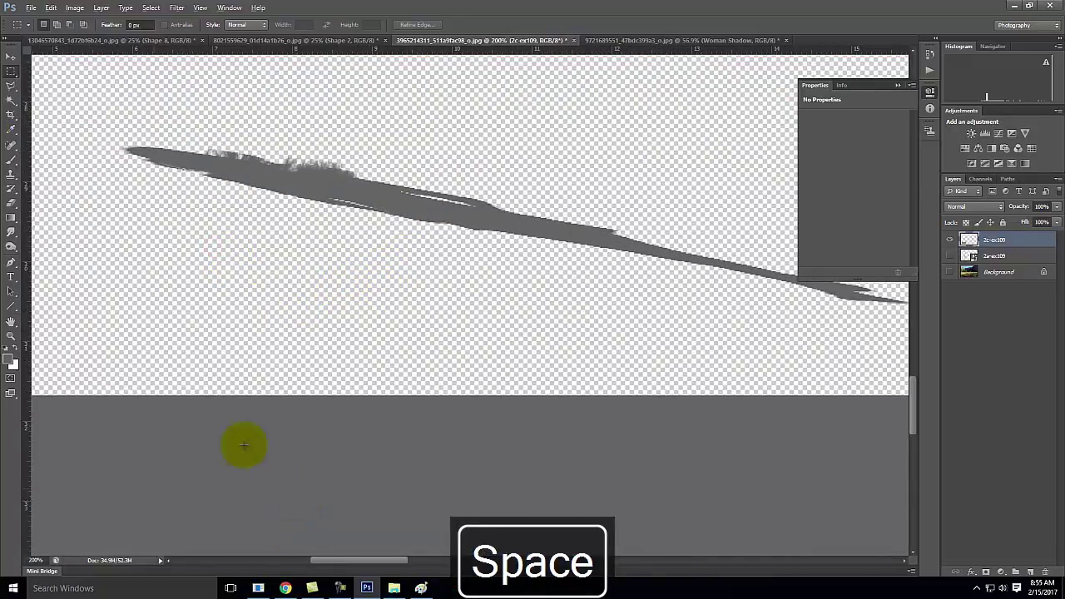
{"action": "left_click", "coordinate": [10, 176]}
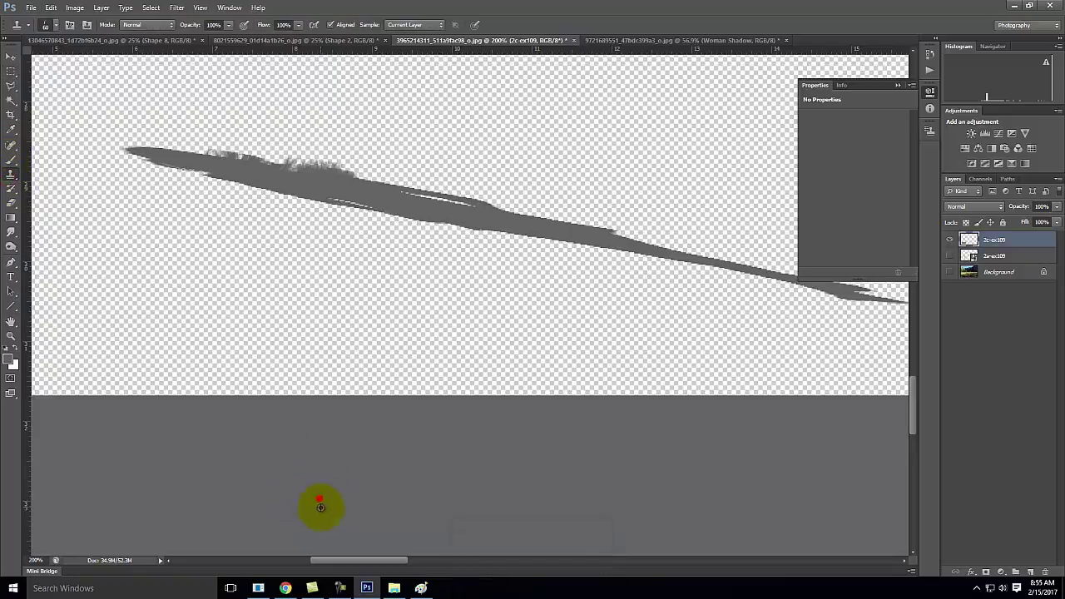
{"action": "mouse_move", "coordinate": [312, 175]}
{"action": "left_mouse_down"}
{"action": "mouse_move", "coordinate": [126, 145]}
{"action": "mouse_move", "coordinate": [352, 165]}
{"action": "mouse_move", "coordinate": [384, 183]}
{"action": "mouse_move", "coordinate": [373, 183]}
{"action": "mouse_move", "coordinate": [467, 203]}
{"action": "mouse_move", "coordinate": [395, 180]}
{"action": "mouse_move", "coordinate": [519, 198]}
{"action": "mouse_move", "coordinate": [475, 197]}
{"action": "mouse_move", "coordinate": [524, 217]}
{"action": "mouse_move", "coordinate": [558, 215]}
{"action": "mouse_move", "coordinate": [526, 212]}
{"action": "mouse_move", "coordinate": [750, 255]}
{"action": "mouse_move", "coordinate": [669, 242]}
{"action": "mouse_move", "coordinate": [896, 300]}
{"action": "left_mouse_up"}
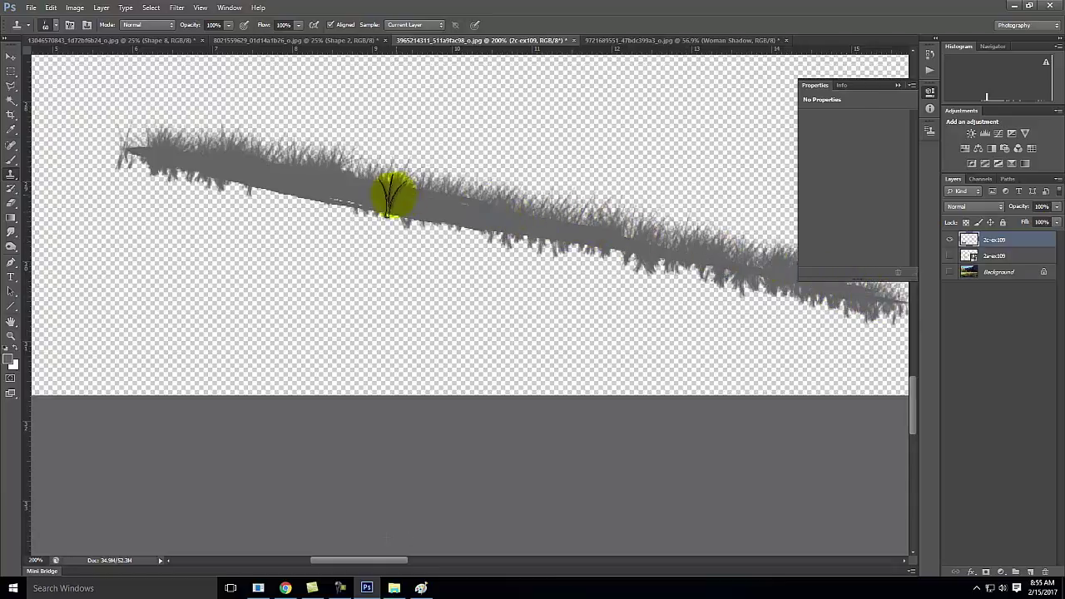
{"action": "mouse_move", "coordinate": [150, 161]}
{"action": "left_mouse_down"}
{"action": "mouse_move", "coordinate": [131, 150]}
{"action": "mouse_move", "coordinate": [166, 160]}
{"action": "mouse_move", "coordinate": [194, 195]}
{"action": "mouse_move", "coordinate": [231, 209]}
{"action": "mouse_move", "coordinate": [703, 243]}
{"action": "left_mouse_up"}
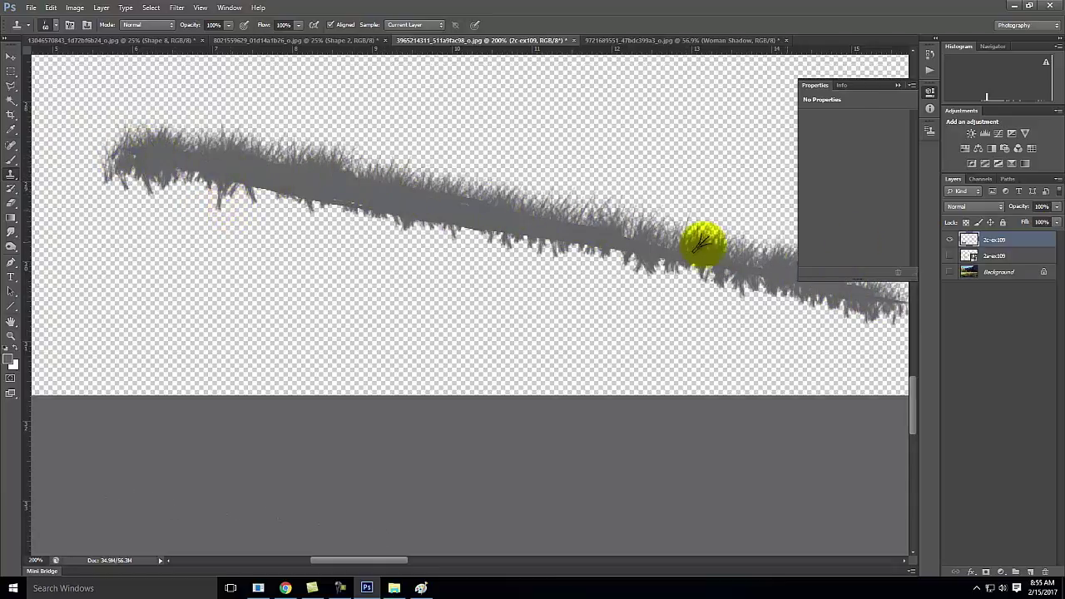
{"action": "left_click", "coordinate": [949, 273]}
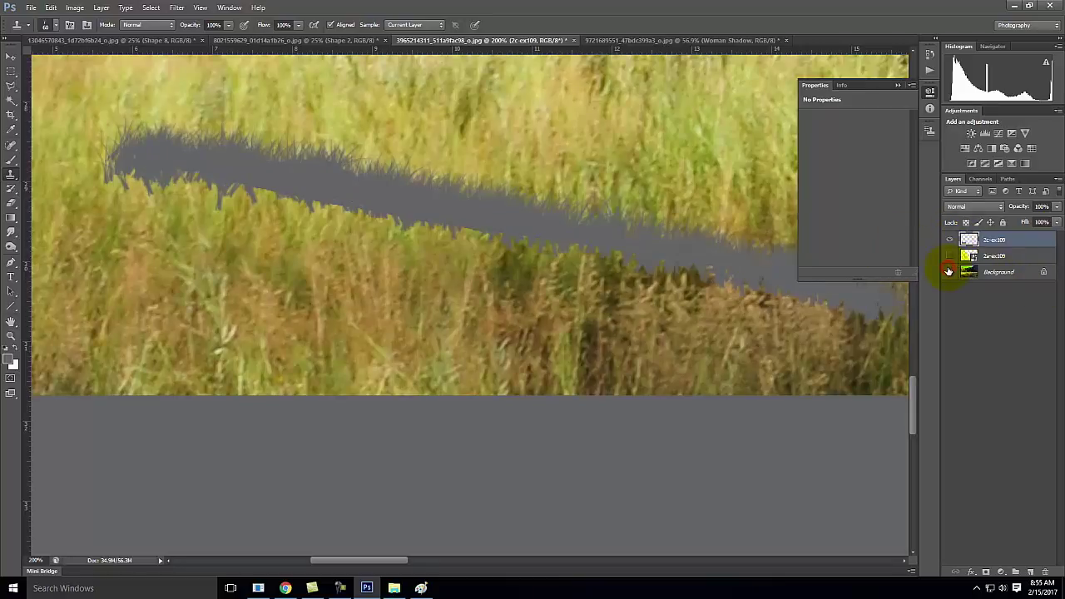
- Set the 2c-ex109 shadow layer's blend mode to Multiply, compare it on and off, and hide the Background layer
{"action": "left_click", "coordinate": [979, 208]}
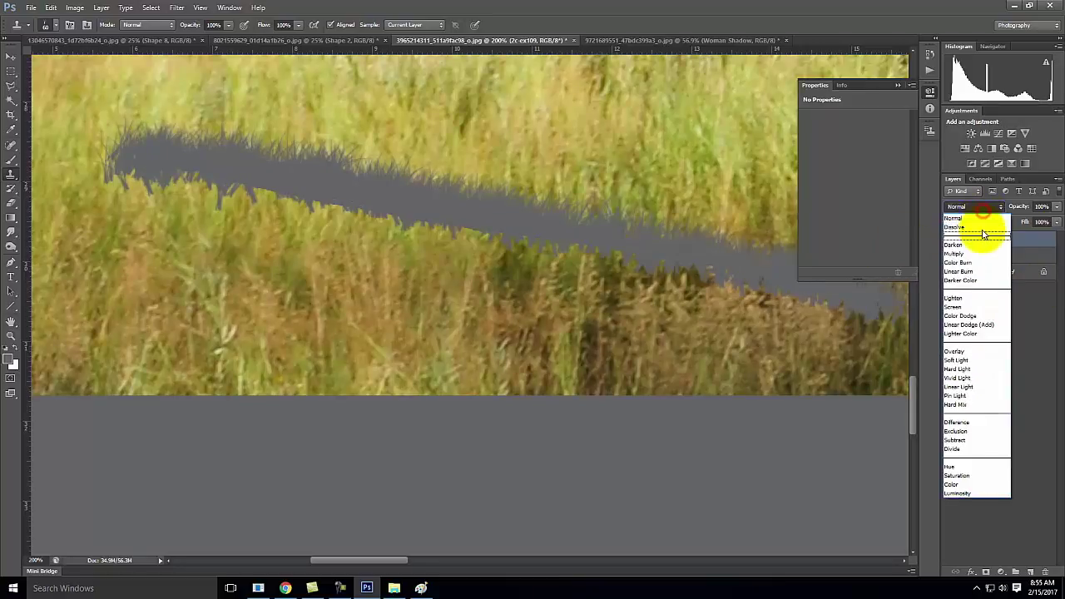
{"action": "left_click", "coordinate": [971, 255]}
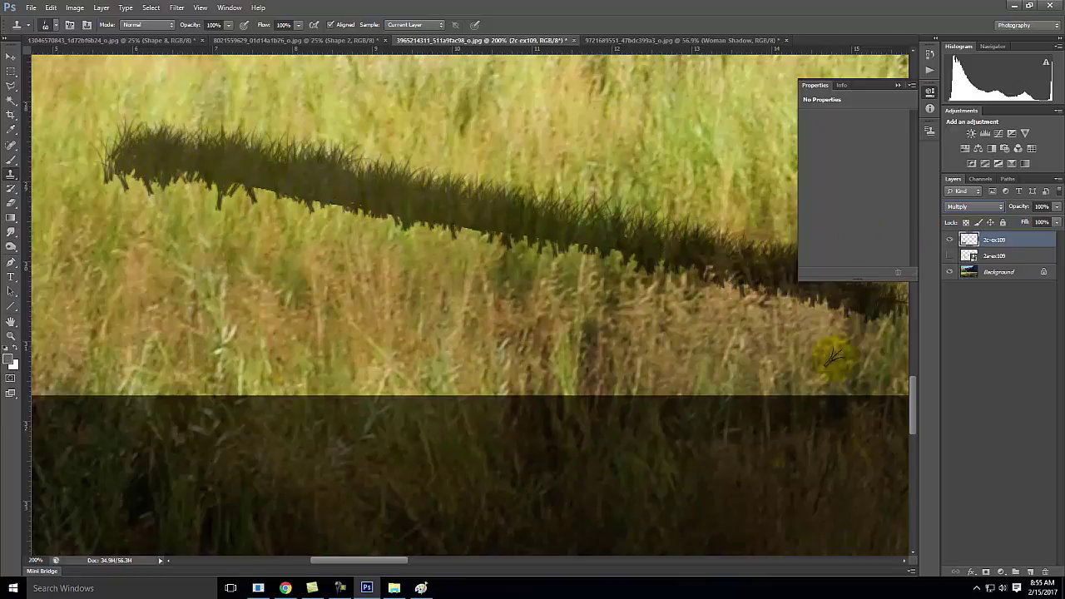
{"action": "left_click", "coordinate": [951, 240]}
{"action": "left_click", "coordinate": [951, 241]}
{"action": "left_click", "coordinate": [949, 272]}
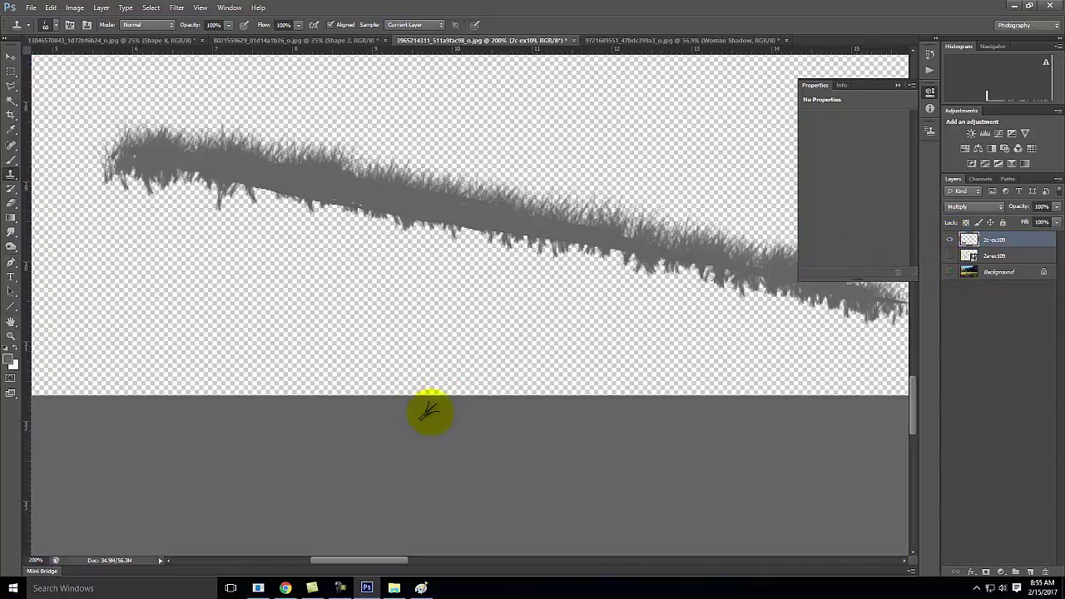
- Select a rectangle around the gray block below the shadow, paint it completely white, and clear the selection
{"action": "left_click", "coordinate": [10, 73]}
{"action": "key", "text": "ctrl+minus"}
{"action": "key", "text": "ctrl+minus"}
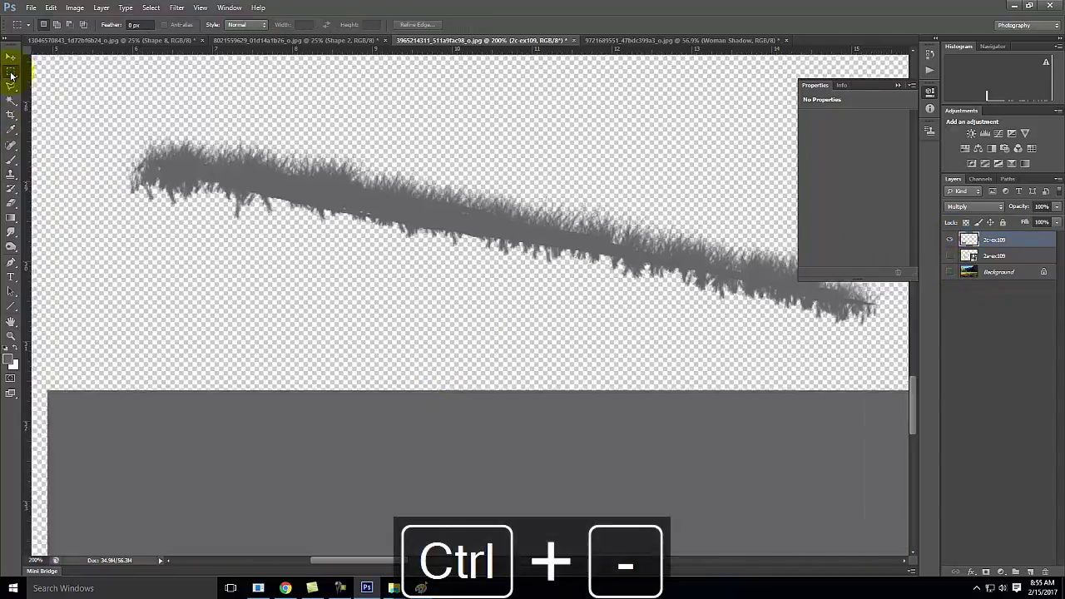
{"action": "left_click_drag", "start_coordinate": [293, 333], "coordinate": [760, 493]}
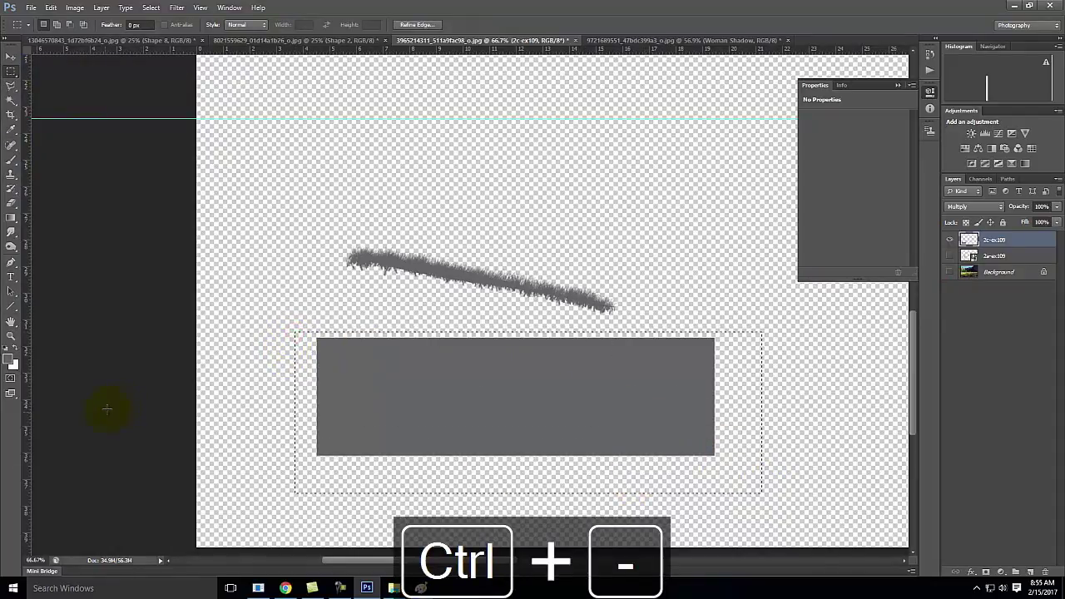
{"action": "left_click", "coordinate": [10, 160]}
{"action": "left_click", "coordinate": [10, 364]}
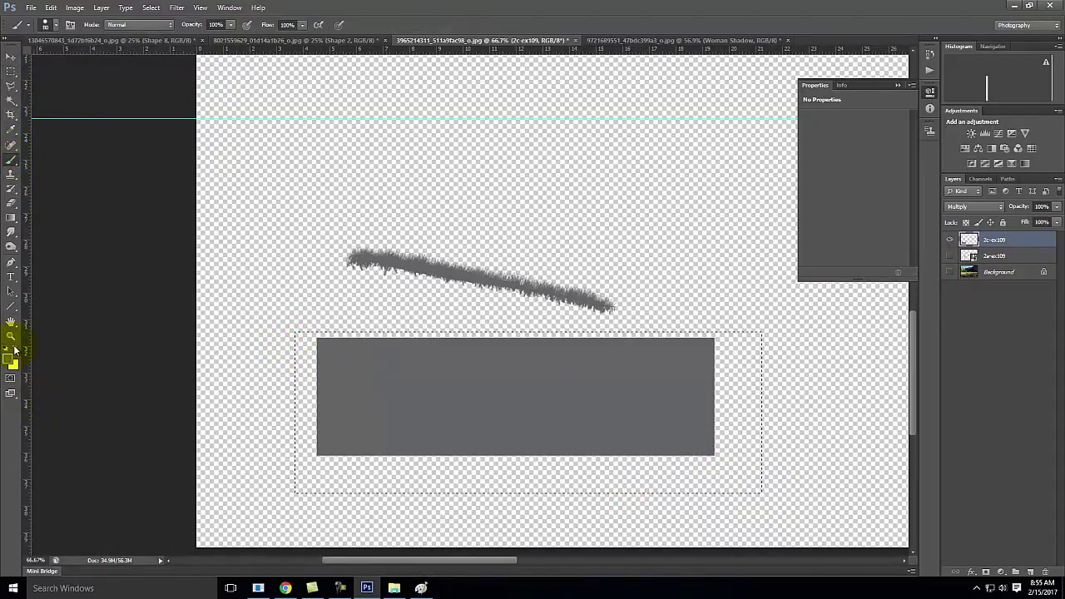
{"action": "mouse_move", "coordinate": [380, 364]}
{"action": "left_mouse_down"}
{"action": "mouse_move", "coordinate": [458, 357]}
{"action": "mouse_move", "coordinate": [210, 345]}
{"action": "mouse_move", "coordinate": [300, 332]}
{"action": "mouse_move", "coordinate": [694, 354]}
{"action": "mouse_move", "coordinate": [411, 381]}
{"action": "mouse_move", "coordinate": [316, 405]}
{"action": "mouse_move", "coordinate": [774, 437]}
{"action": "mouse_move", "coordinate": [820, 491]}
{"action": "mouse_move", "coordinate": [481, 480]}
{"action": "left_mouse_up"}
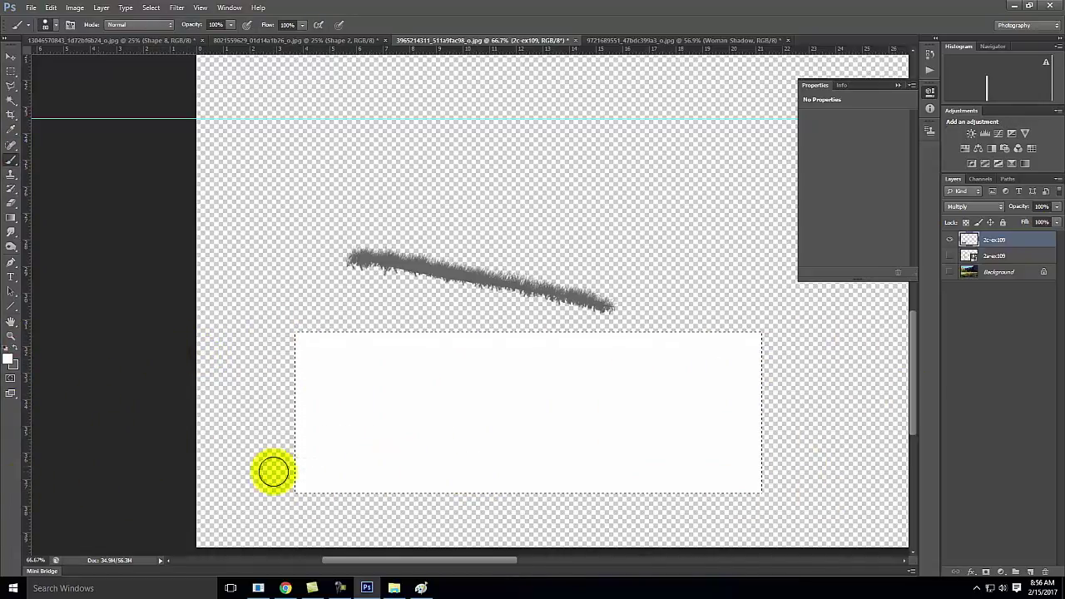
{"action": "left_click", "coordinate": [12, 71]}
{"action": "left_click", "coordinate": [338, 157]}
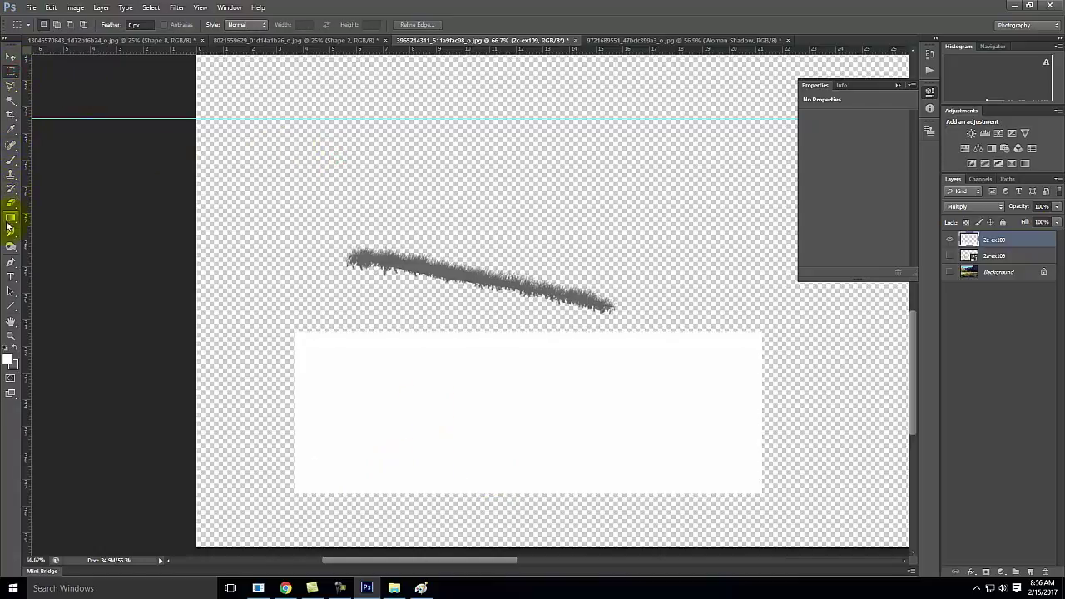
- Clone white from the block as grass blades along the shadow's lower edge and far tip
{"action": "left_click", "coordinate": [12, 176]}
{"action": "key", "text": "ctrl+equal"}
{"action": "key", "text": "ctrl+equal"}
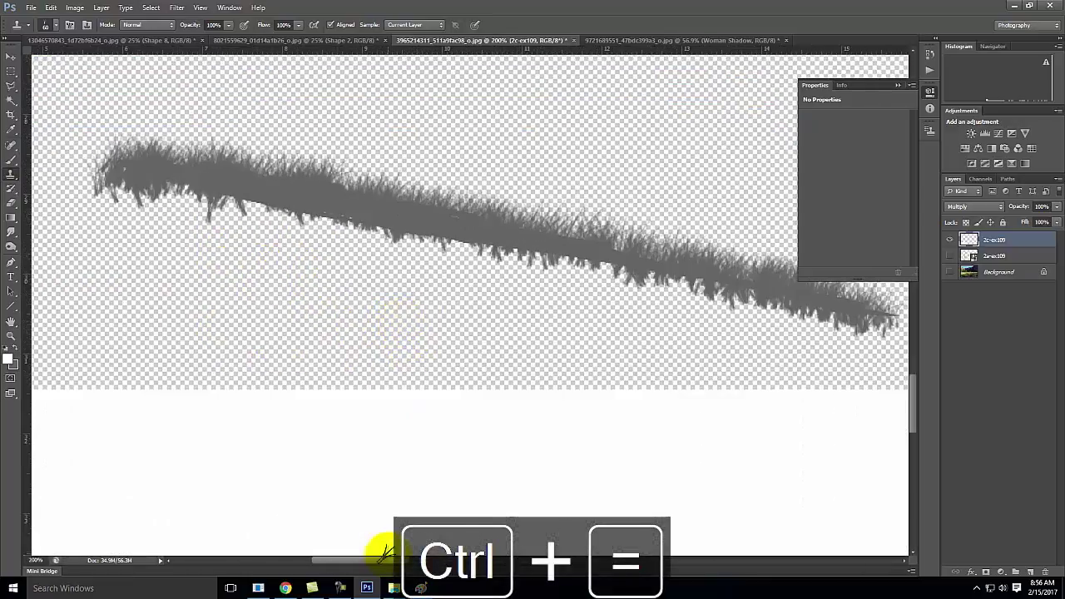
{"action": "left_click", "coordinate": [363, 509], "text": "alt"}
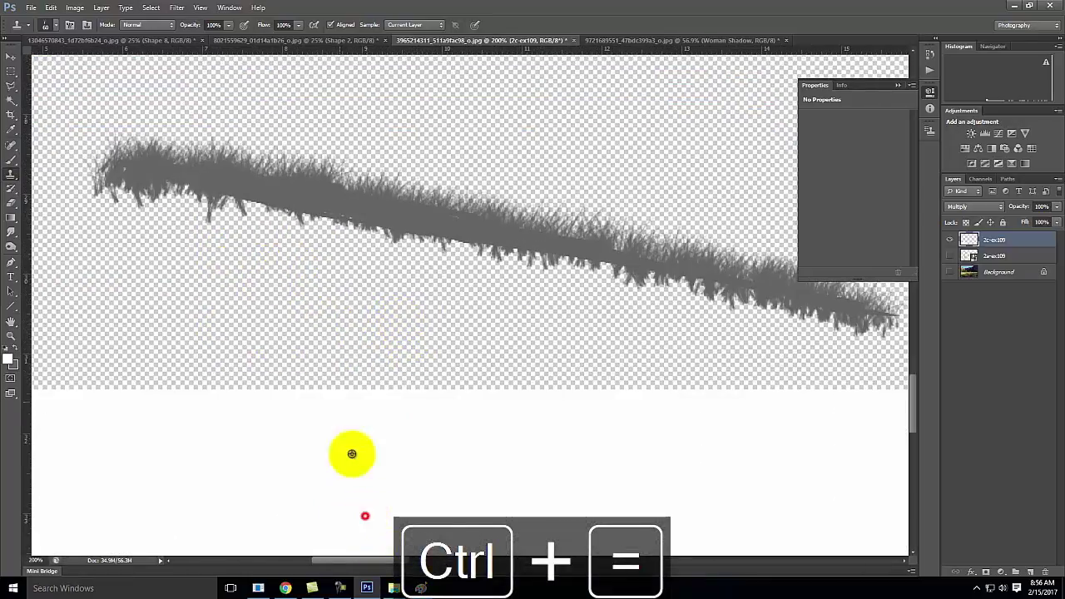
{"action": "mouse_move", "coordinate": [223, 205]}
{"action": "left_mouse_down"}
{"action": "mouse_move", "coordinate": [97, 193]}
{"action": "mouse_move", "coordinate": [135, 189]}
{"action": "mouse_move", "coordinate": [219, 208]}
{"action": "mouse_move", "coordinate": [207, 218]}
{"action": "mouse_move", "coordinate": [238, 222]}
{"action": "mouse_move", "coordinate": [190, 209]}
{"action": "mouse_move", "coordinate": [270, 220]}
{"action": "mouse_move", "coordinate": [235, 202]}
{"action": "mouse_move", "coordinate": [215, 211]}
{"action": "mouse_move", "coordinate": [357, 225]}
{"action": "mouse_move", "coordinate": [346, 234]}
{"action": "mouse_move", "coordinate": [381, 237]}
{"action": "mouse_move", "coordinate": [307, 230]}
{"action": "mouse_move", "coordinate": [474, 264]}
{"action": "left_mouse_up"}
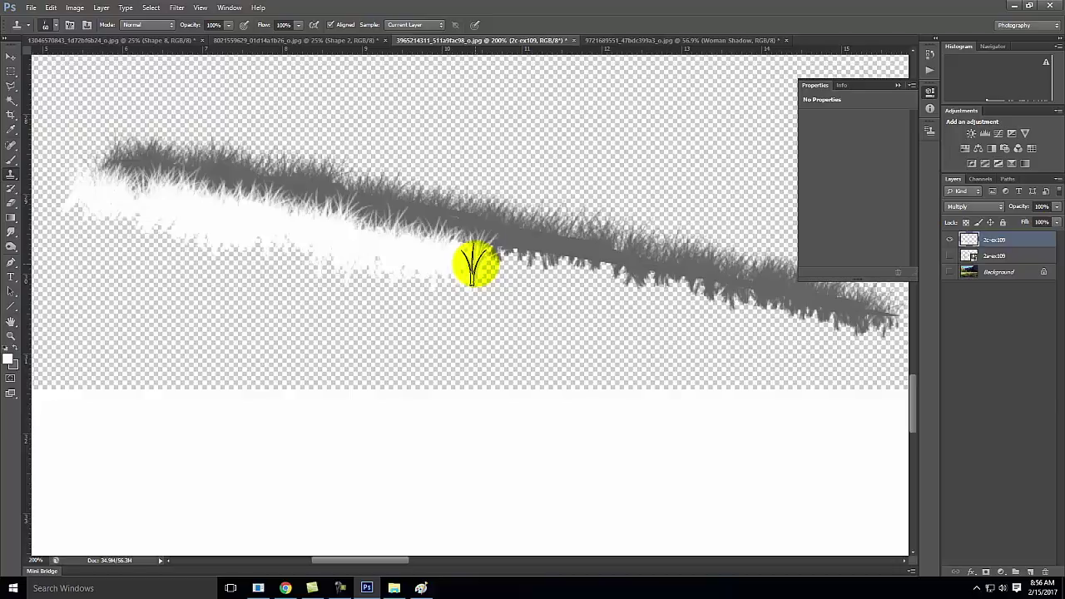
{"action": "mouse_move", "coordinate": [474, 264]}
{"action": "left_mouse_down"}
{"action": "mouse_move", "coordinate": [521, 261]}
{"action": "mouse_move", "coordinate": [468, 251]}
{"action": "mouse_move", "coordinate": [526, 273]}
{"action": "mouse_move", "coordinate": [430, 249]}
{"action": "mouse_move", "coordinate": [598, 280]}
{"action": "mouse_move", "coordinate": [593, 272]}
{"action": "mouse_move", "coordinate": [552, 269]}
{"action": "mouse_move", "coordinate": [737, 304]}
{"action": "mouse_move", "coordinate": [783, 326]}
{"action": "mouse_move", "coordinate": [747, 307]}
{"action": "mouse_move", "coordinate": [865, 345]}
{"action": "mouse_move", "coordinate": [807, 324]}
{"action": "mouse_move", "coordinate": [891, 328]}
{"action": "mouse_move", "coordinate": [886, 337]}
{"action": "mouse_move", "coordinate": [654, 309]}
{"action": "left_mouse_up"}
{"action": "mouse_move", "coordinate": [95, 190]}
{"action": "left_mouse_down"}
{"action": "mouse_move", "coordinate": [85, 183]}
{"action": "mouse_move", "coordinate": [99, 196]}
{"action": "left_mouse_up"}
- Show the Background and 2a-ex109 layers and examine how the woman's grassy shadow sits in the meadow
{"action": "left_click", "coordinate": [950, 272]}
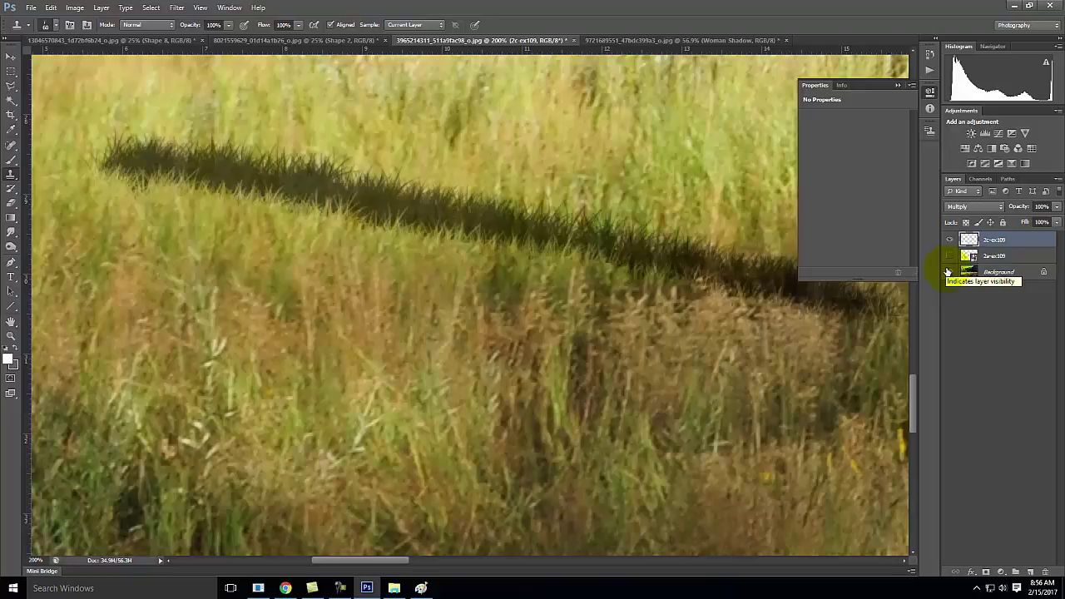
{"action": "key", "text": "ctrl+0"}
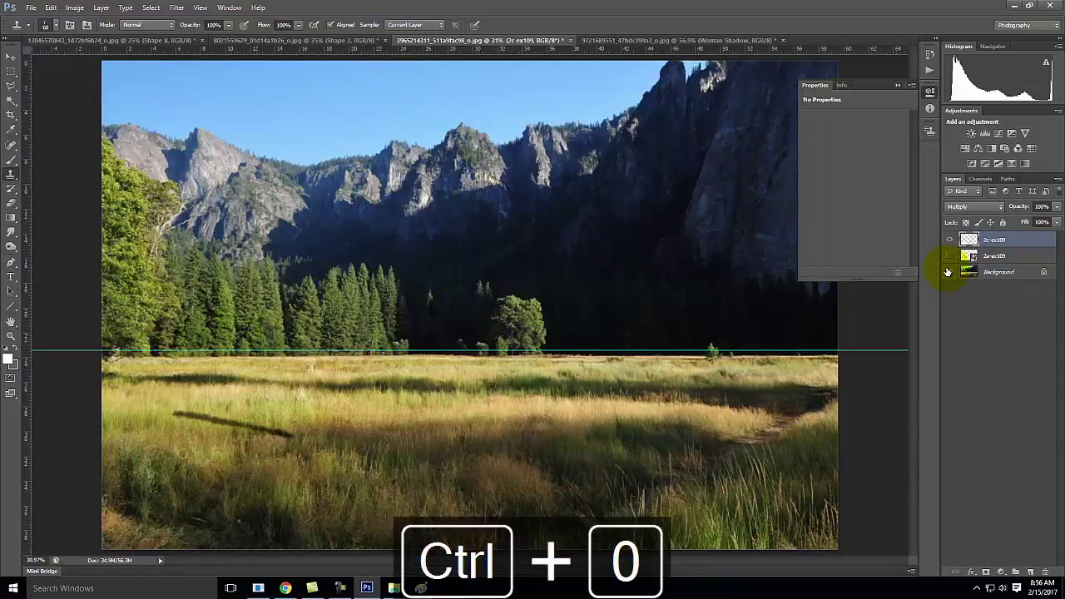
{"action": "left_click", "coordinate": [949, 256]}
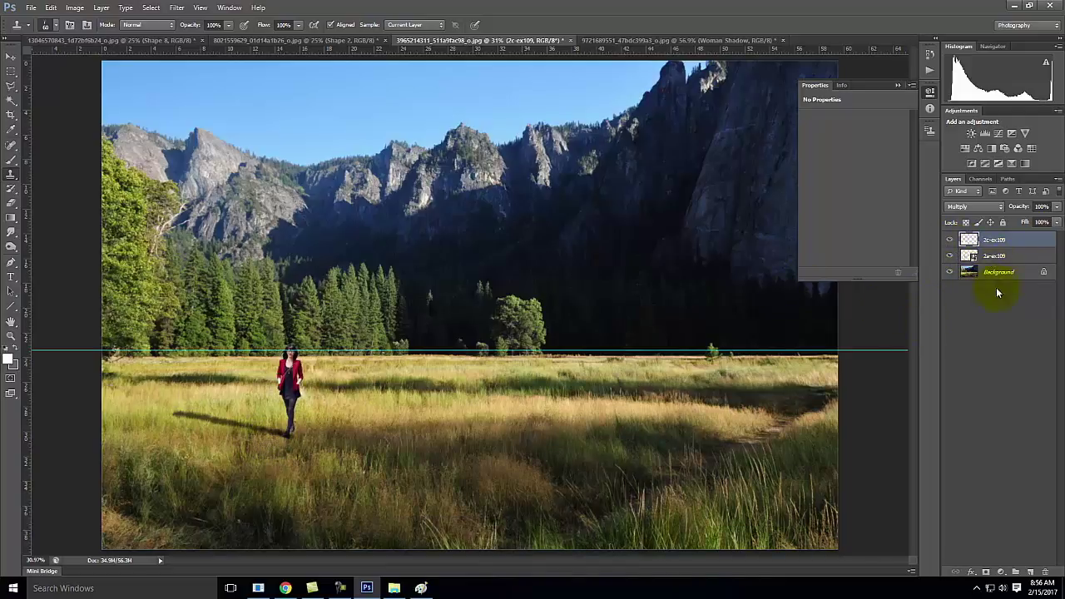
{"action": "key", "text": "ctrl+equal"}
{"action": "key", "text": "ctrl+equal"}
{"action": "key", "text": "ctrl+equal"}
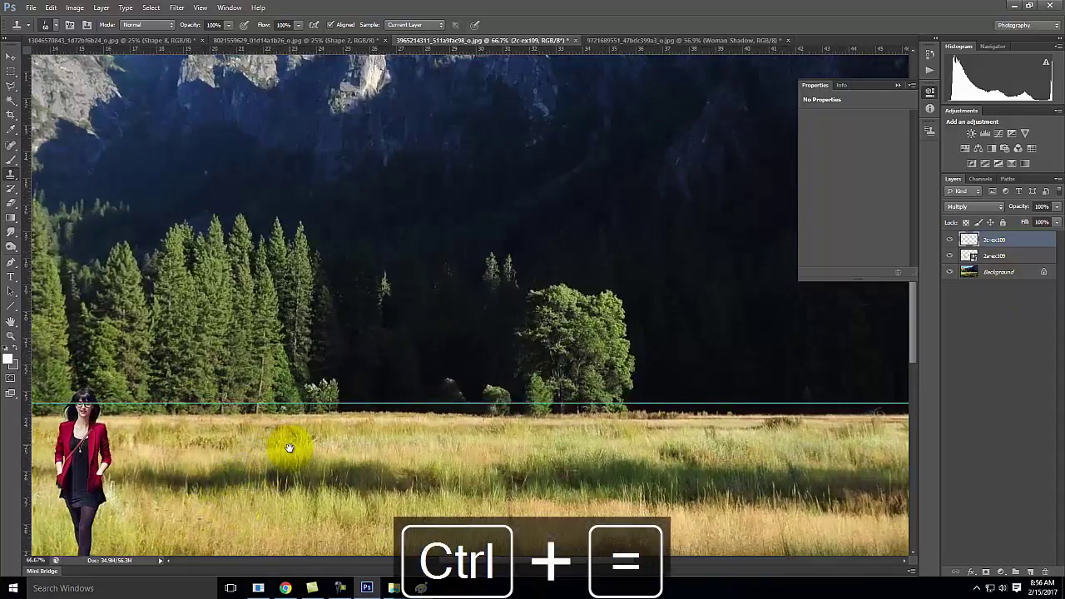
{"action": "key", "text": "space"}
{"action": "left_click_drag", "start_coordinate": [288, 447], "coordinate": [588, 148]}
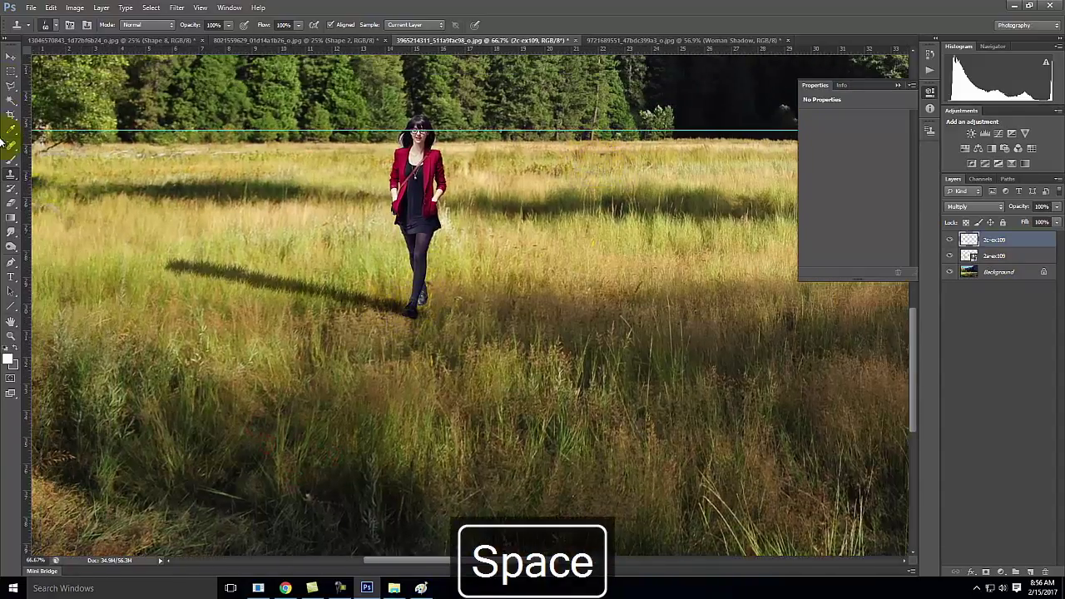
- Copy a rectangular patch of Background grass around the woman's feet and paste it as a new layer at the top of the stack
{"action": "left_click", "coordinate": [11, 71]}
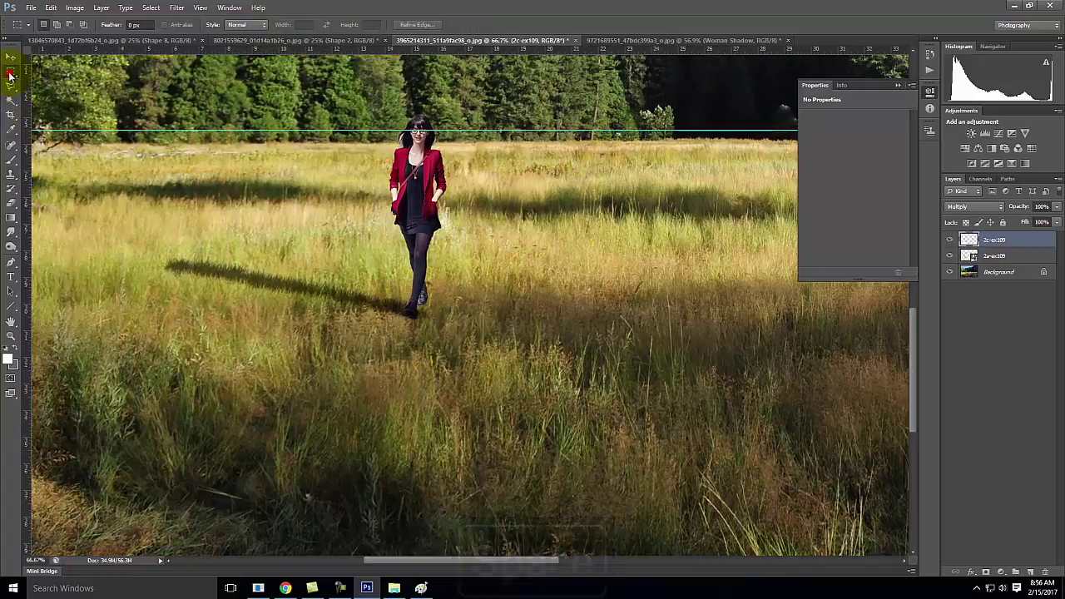
{"action": "left_click", "coordinate": [1013, 273]}
{"action": "left_click_drag", "start_coordinate": [377, 277], "coordinate": [480, 345]}
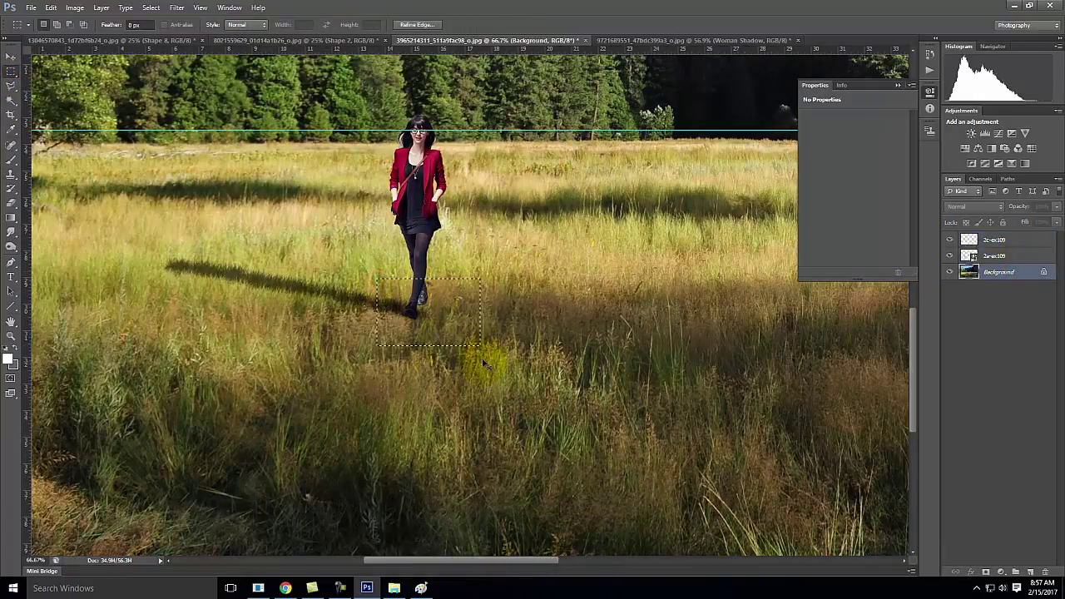
{"action": "left_click", "coordinate": [51, 8]}
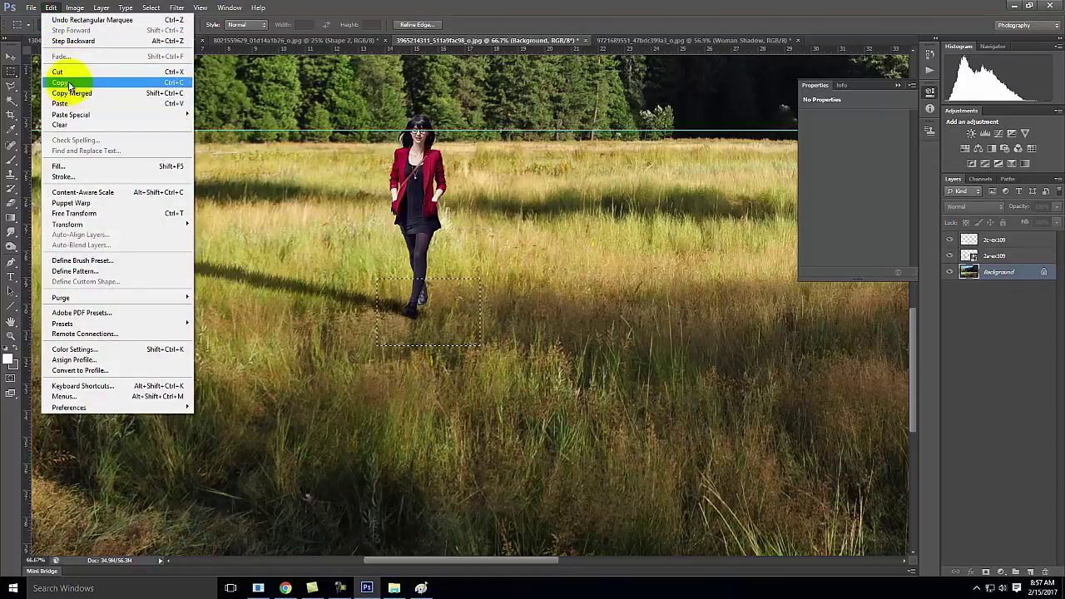
{"action": "left_click", "coordinate": [59, 82]}
{"action": "left_click", "coordinate": [50, 9]}
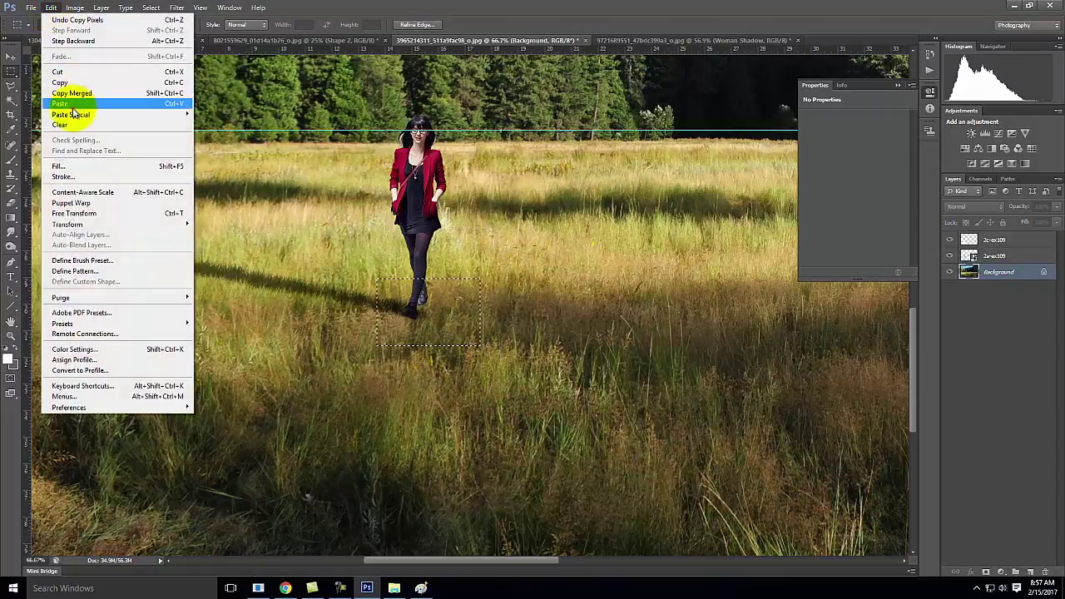
{"action": "left_click", "coordinate": [60, 103]}
{"action": "left_click_drag", "start_coordinate": [991, 274], "coordinate": [990, 235]}
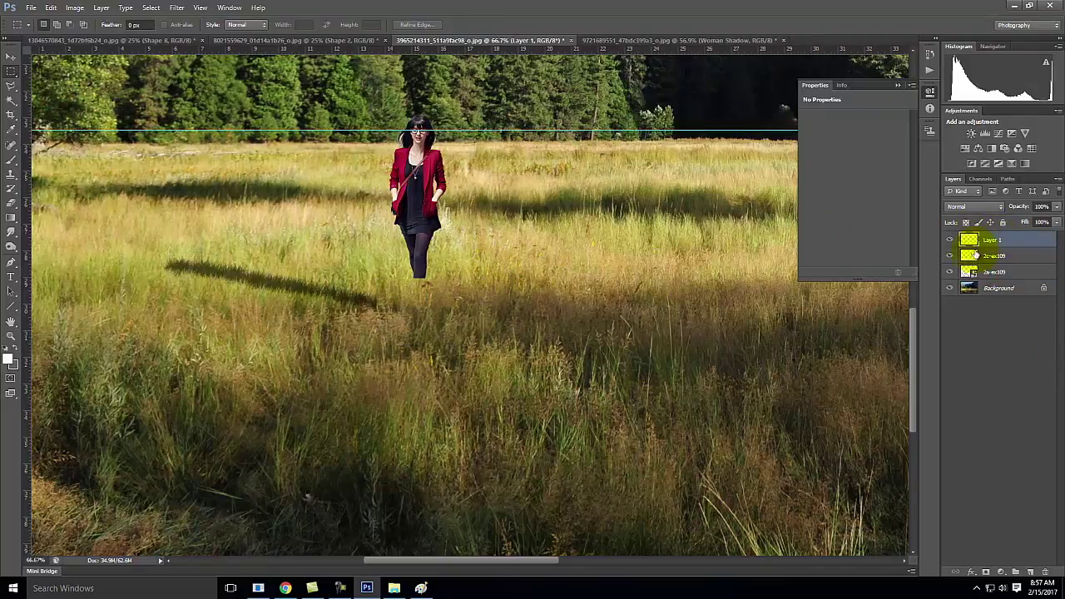
- Hide the 2c-ex109 and Background layers and select the woman's silhouette on 2a-ex109 by inverting a Magic Wand selection of the empty area
{"action": "left_click", "coordinate": [948, 257]}
{"action": "left_click", "coordinate": [949, 288]}
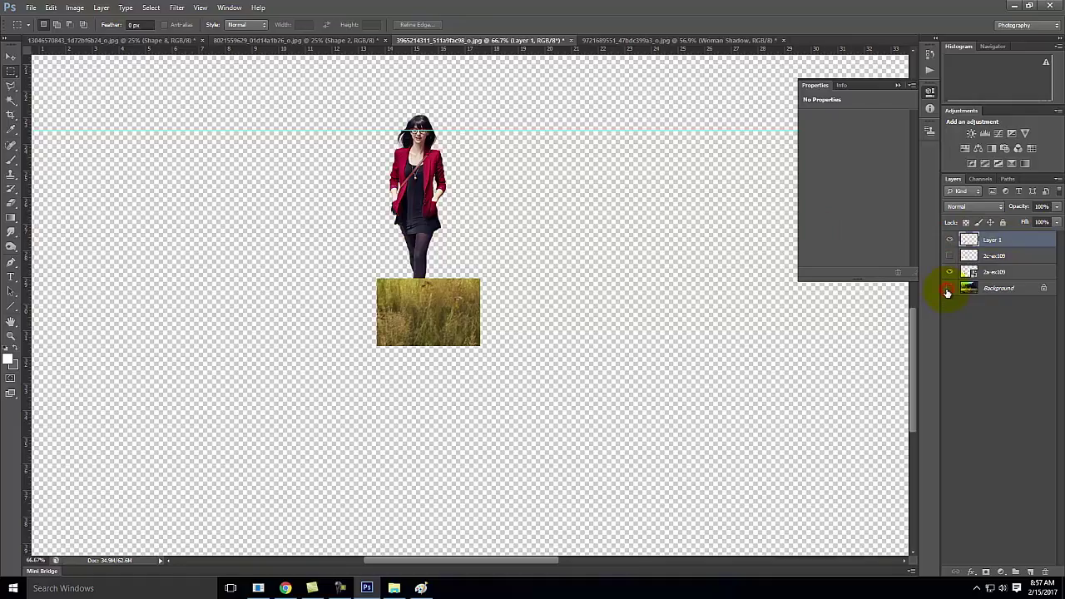
{"action": "left_click", "coordinate": [11, 100]}
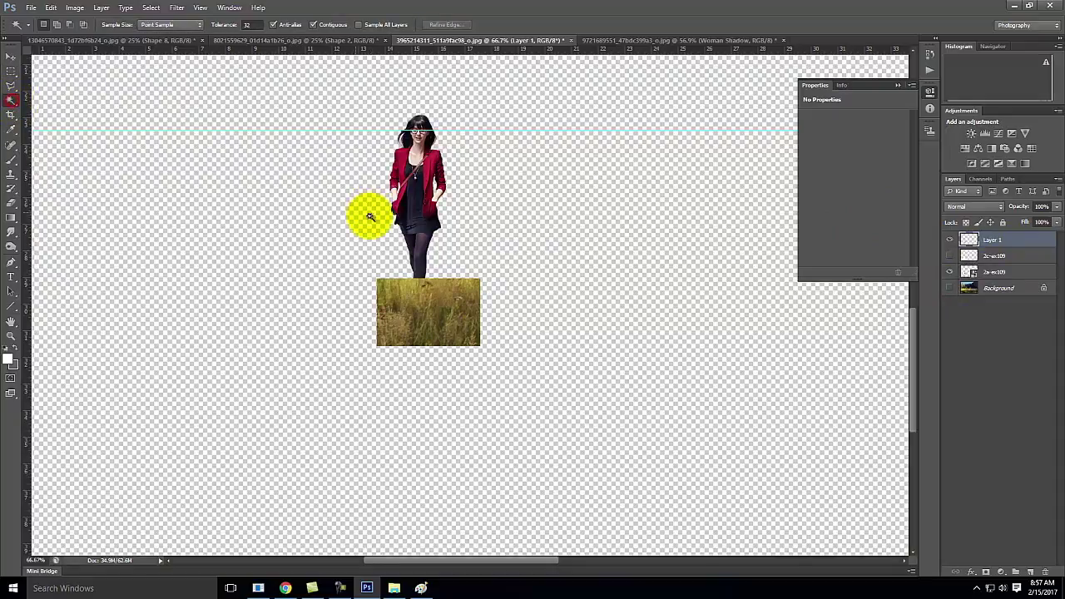
{"action": "left_click", "coordinate": [476, 261]}
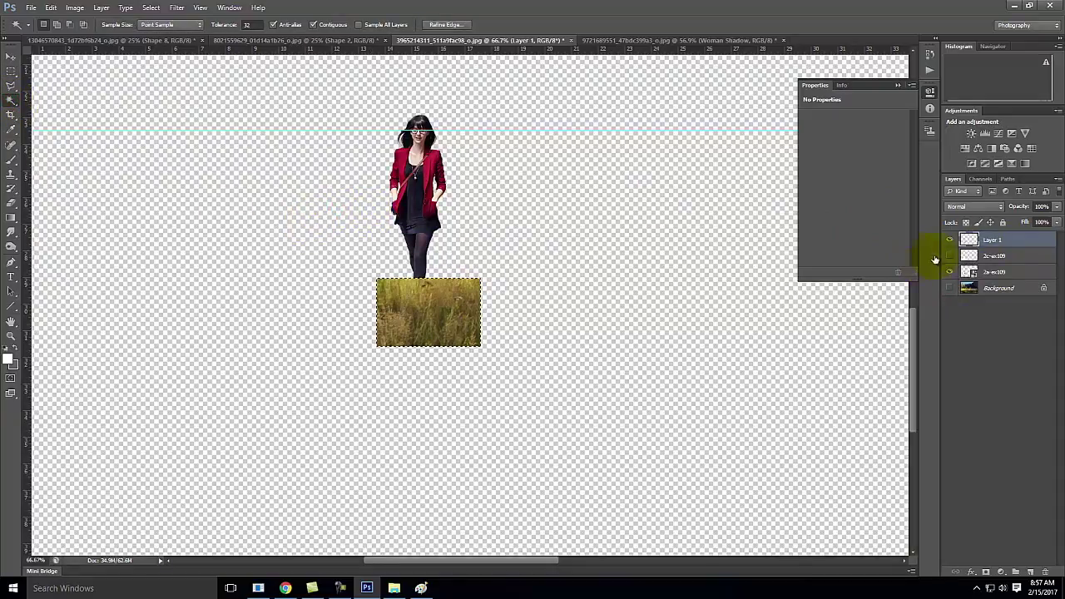
{"action": "left_click", "coordinate": [1004, 256]}
{"action": "left_click", "coordinate": [1009, 276]}
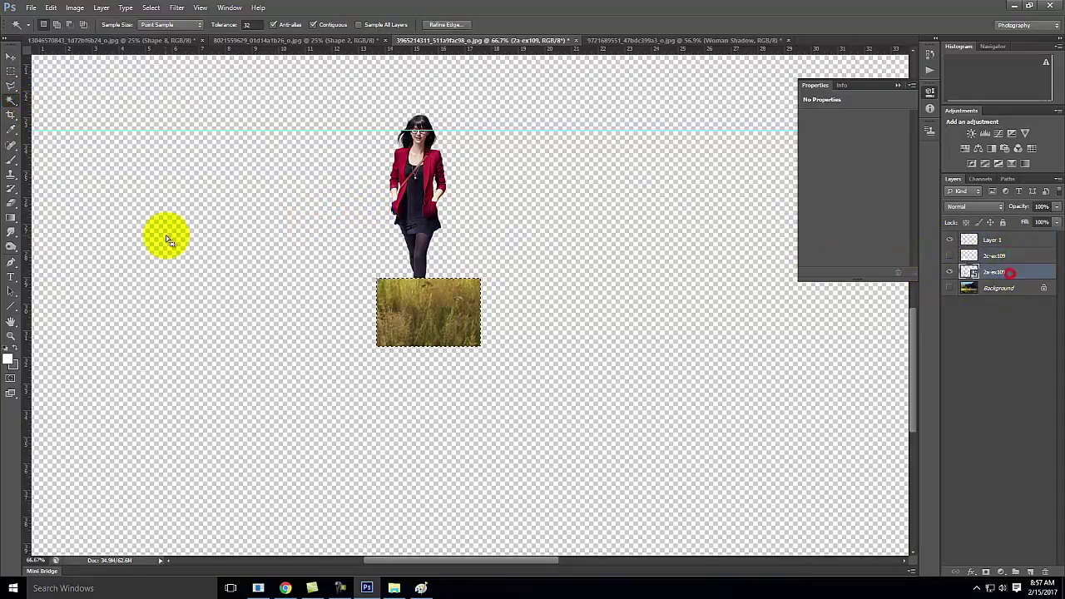
{"action": "left_click", "coordinate": [291, 240]}
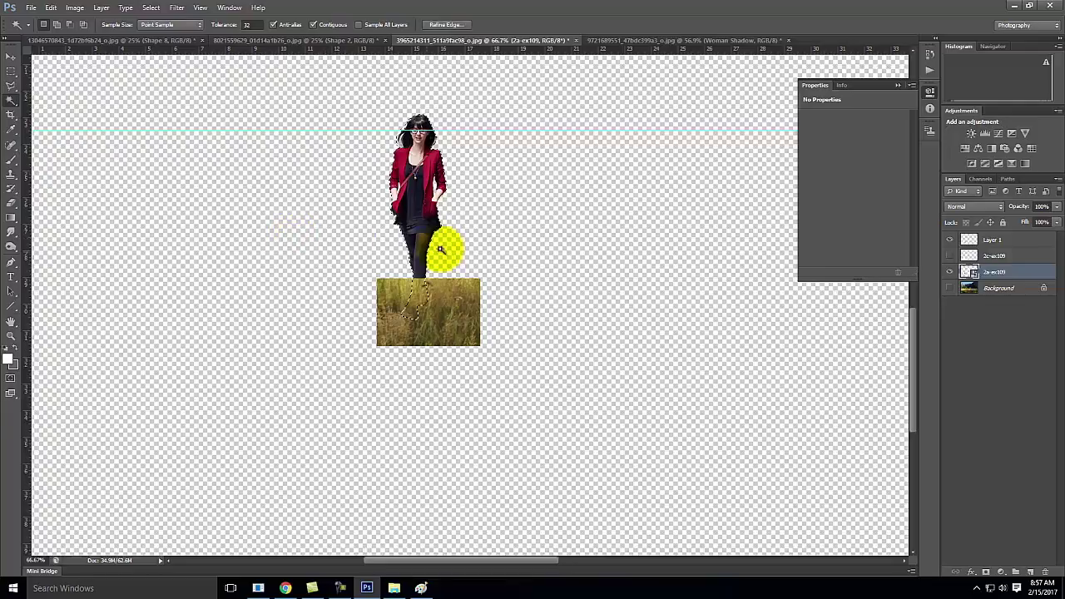
{"action": "left_click", "coordinate": [150, 8]}
{"action": "mouse_move", "coordinate": [177, 8]}
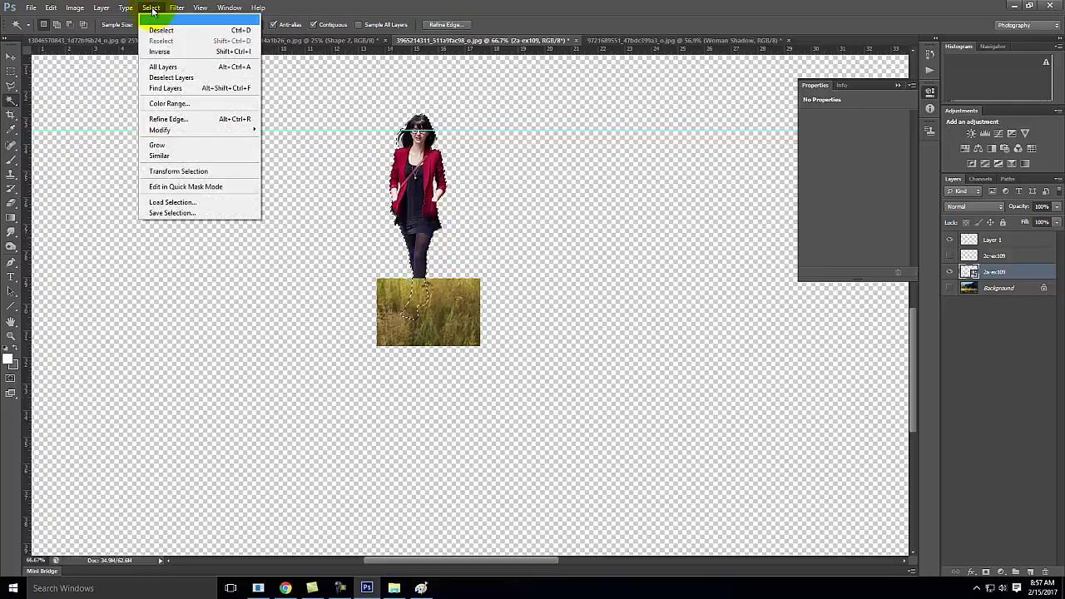
{"action": "left_click", "coordinate": [157, 51]}
- Delete the silhouette area from the Layer 1 grass patch and clear the selection
{"action": "key", "text": "Delete"}
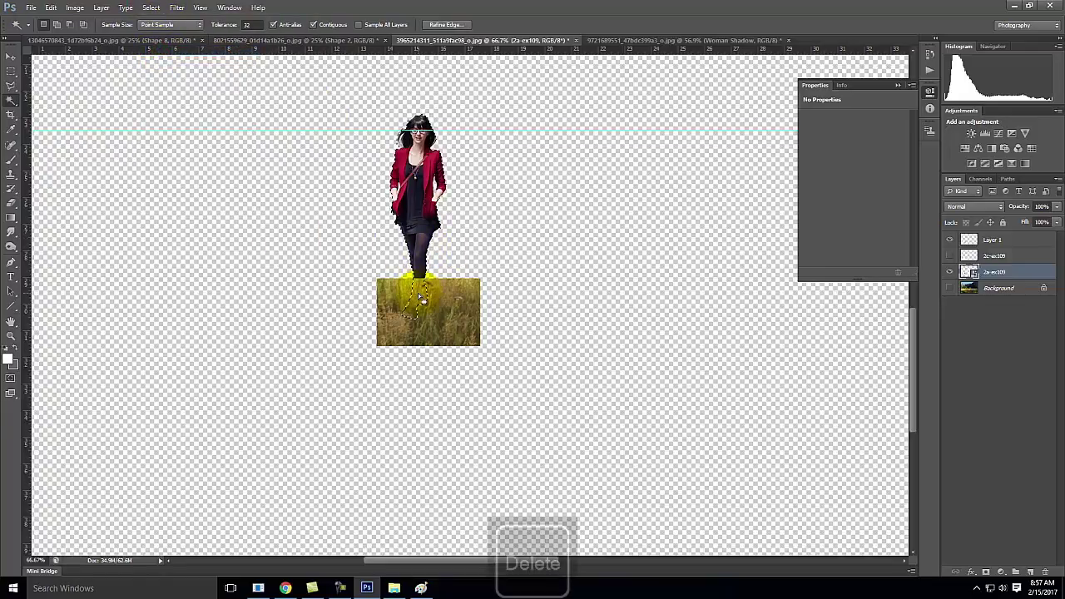
{"action": "left_click", "coordinate": [534, 223]}
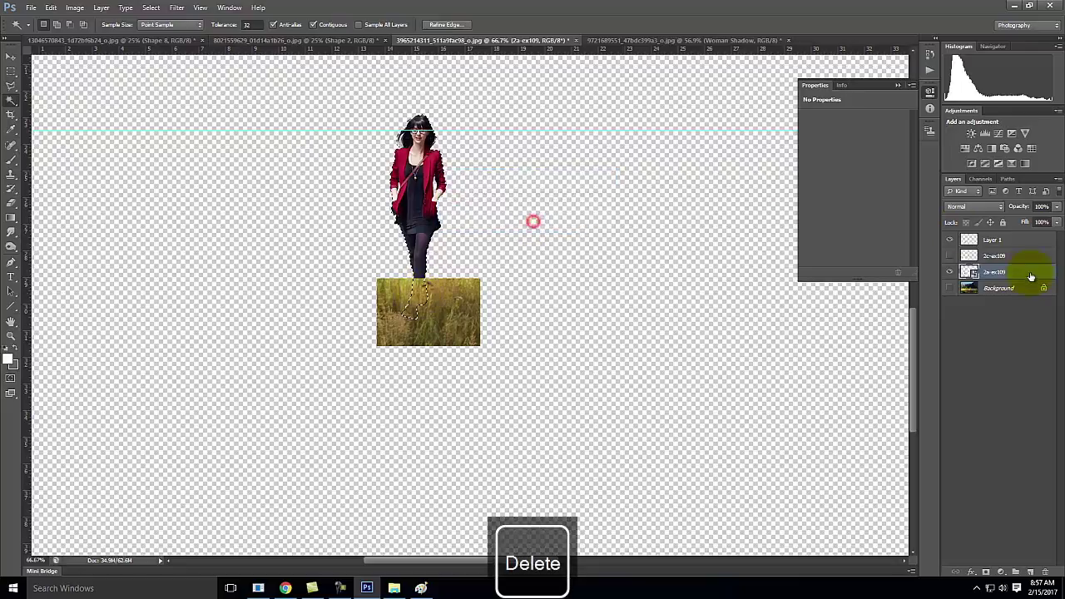
{"action": "left_click", "coordinate": [1025, 284]}
{"action": "left_click", "coordinate": [1005, 243]}
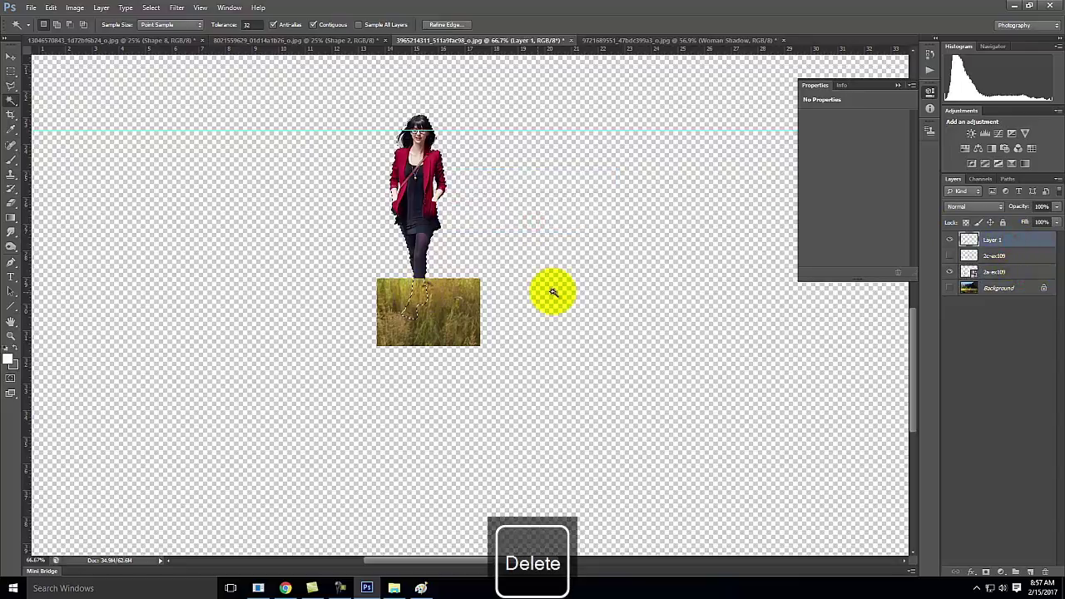
{"action": "key", "text": "Delete"}
{"action": "left_click", "coordinate": [11, 71]}
{"action": "left_click", "coordinate": [166, 183]}
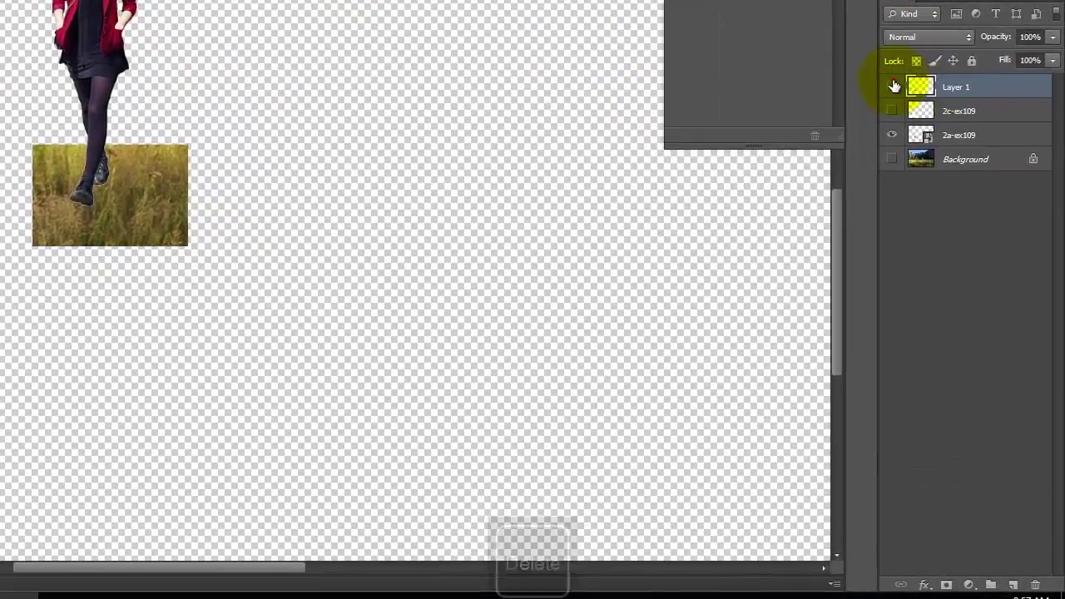
- Hide the 2a-ex109 layer so that only the Layer 1 grass patch is shown
{"action": "left_click", "coordinate": [893, 87]}
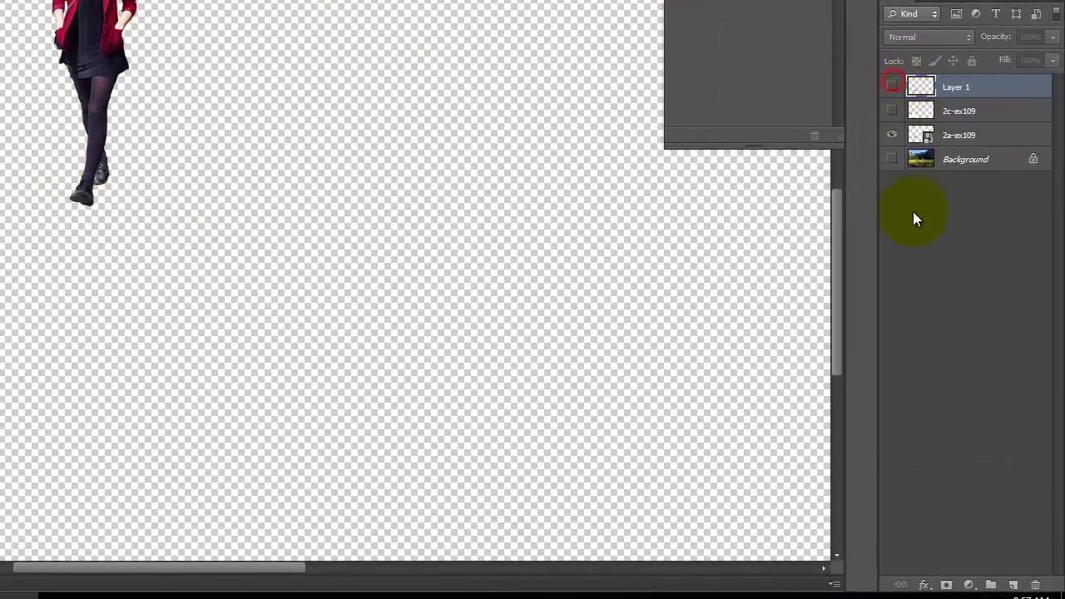
{"action": "left_click", "coordinate": [892, 134]}
{"action": "left_click", "coordinate": [888, 88]}
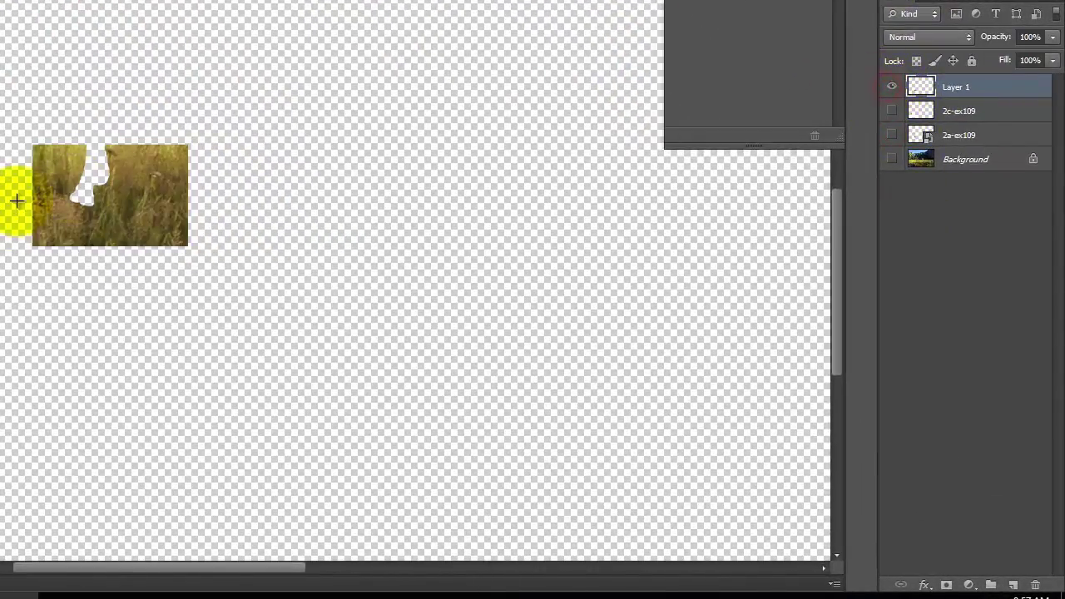
- Clone grass from the Layer 1 patch over the lower part of the foot-shaped hole
{"action": "key", "text": "ctrl+equal"}
{"action": "key", "text": "ctrl+equal"}
{"action": "key", "text": "ctrl+equal"}
{"action": "key", "text": "ctrl+equal"}
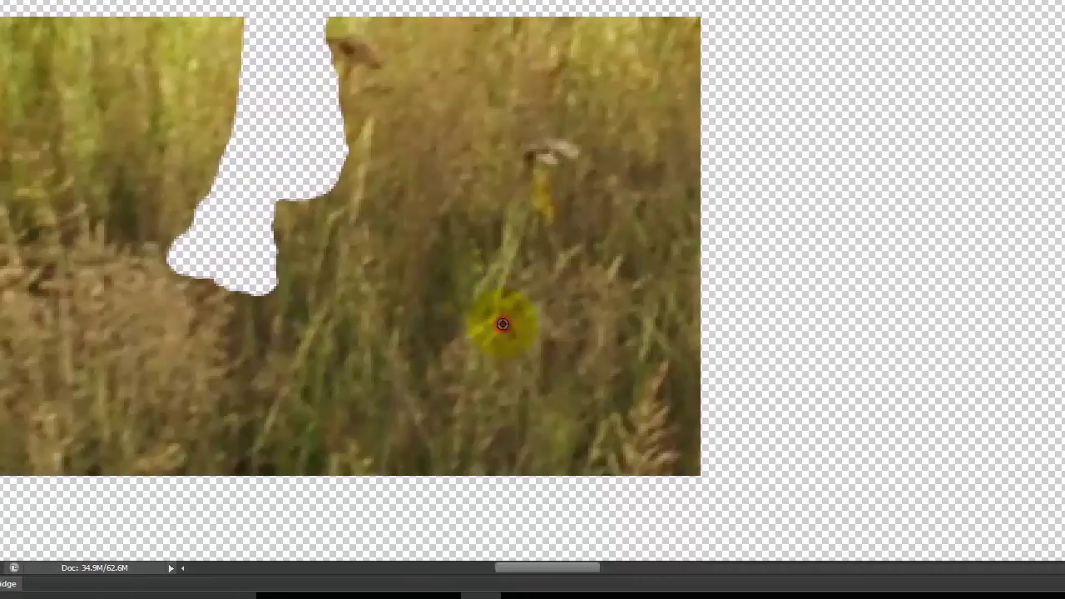
{"action": "mouse_move", "coordinate": [304, 267]}
{"action": "left_mouse_down"}
{"action": "mouse_move", "coordinate": [140, 269]}
{"action": "mouse_move", "coordinate": [53, 232]}
{"action": "mouse_move", "coordinate": [242, 281]}
{"action": "mouse_move", "coordinate": [310, 286]}
{"action": "mouse_move", "coordinate": [290, 268]}
{"action": "left_mouse_up"}
{"action": "mouse_move", "coordinate": [411, 269]}
{"action": "left_mouse_down"}
{"action": "mouse_move", "coordinate": [352, 191]}
{"action": "mouse_move", "coordinate": [299, 218]}
{"action": "mouse_move", "coordinate": [297, 202]}
{"action": "mouse_move", "coordinate": [369, 178]}
{"action": "mouse_move", "coordinate": [381, 162]}
{"action": "mouse_move", "coordinate": [268, 300]}
{"action": "mouse_move", "coordinate": [190, 257]}
{"action": "mouse_move", "coordinate": [179, 204]}
{"action": "mouse_move", "coordinate": [199, 259]}
{"action": "mouse_move", "coordinate": [375, 345]}
{"action": "left_mouse_up"}
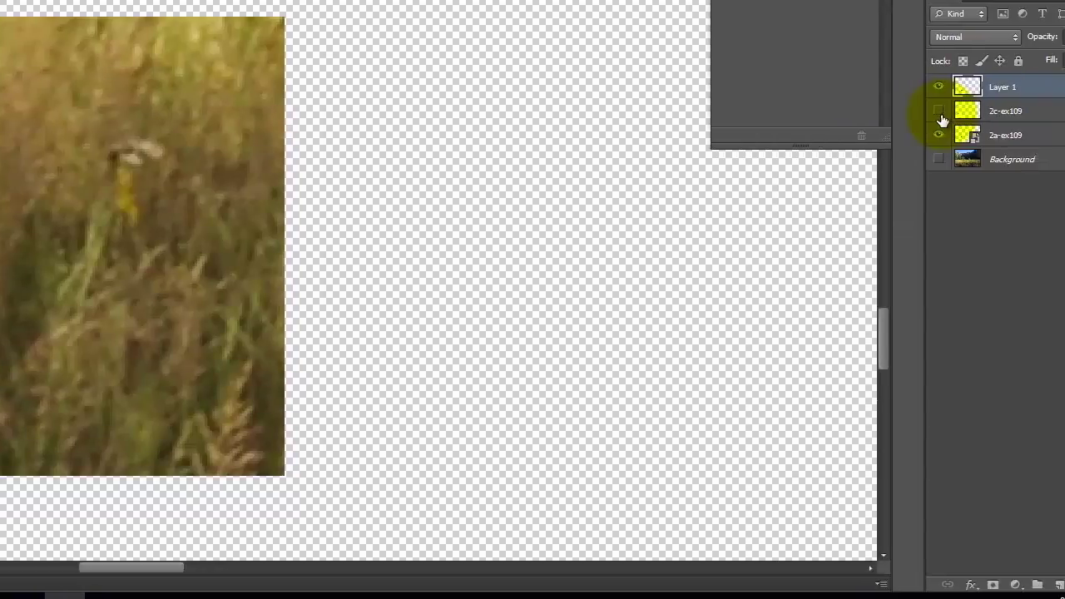
- Show the 2c-ex109 shadow layer, placed above Layer 1, and shift the shadow so it starts at the woman's front foot
{"action": "left_click", "coordinate": [892, 113]}
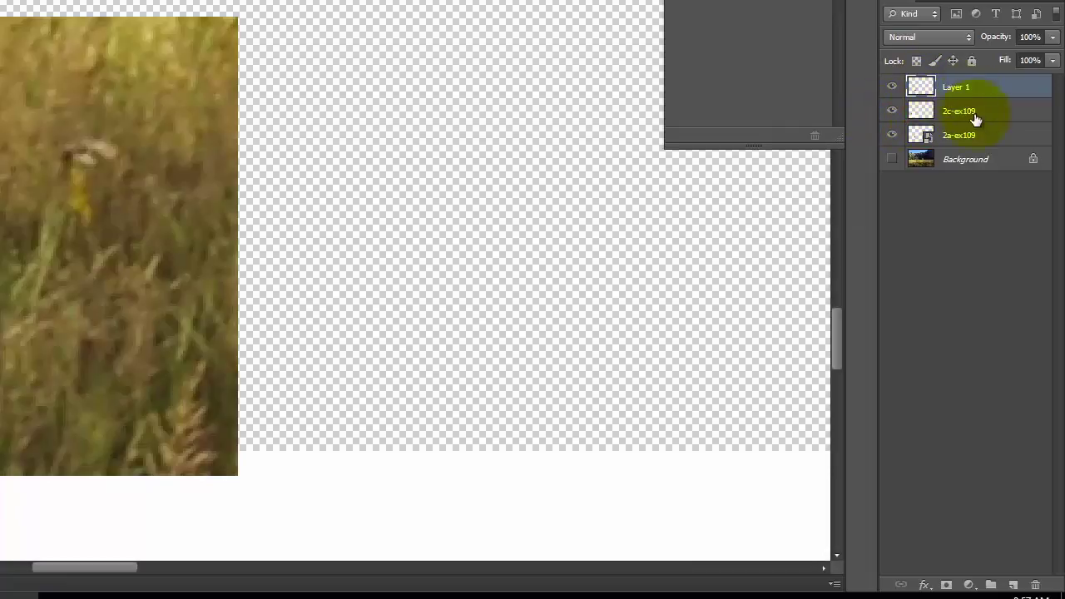
{"action": "left_click_drag", "start_coordinate": [967, 112], "coordinate": [972, 83]}
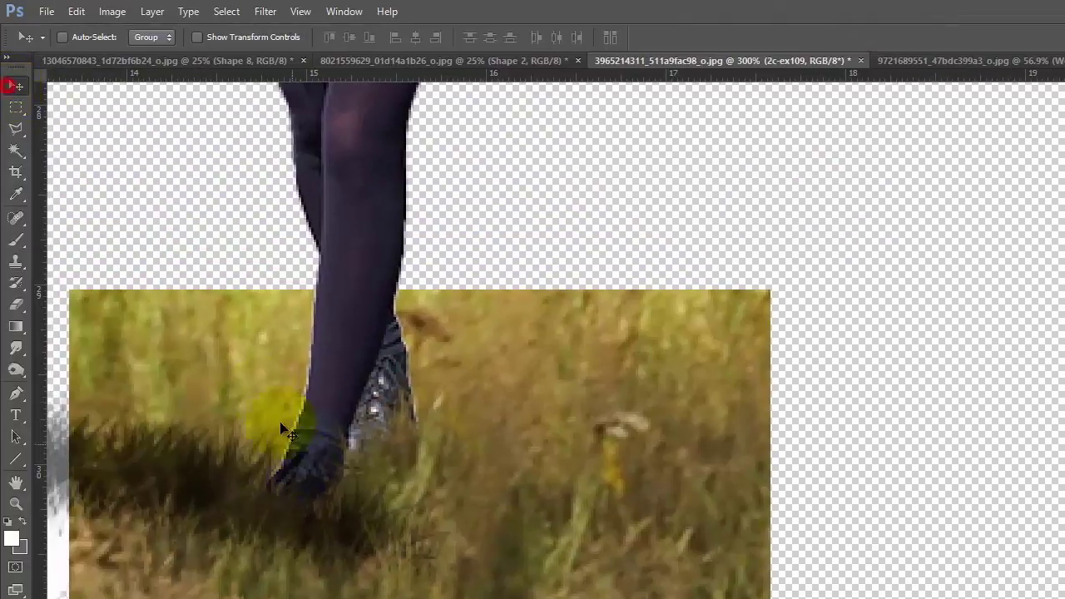
{"action": "left_click_drag", "start_coordinate": [127, 437], "coordinate": [161, 434]}
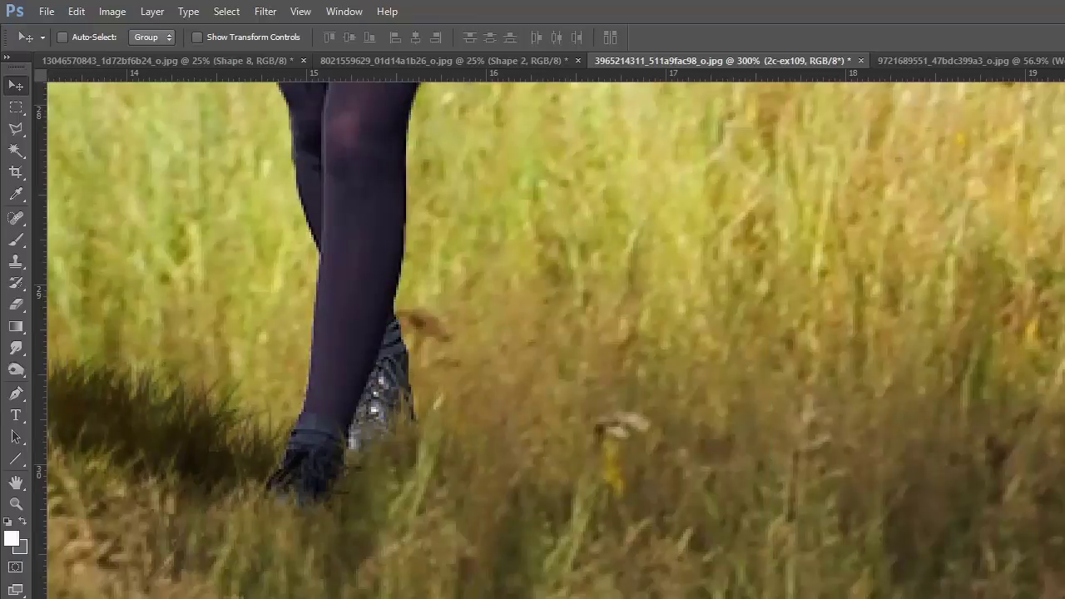
{"action": "key", "text": "ctrl+0"}
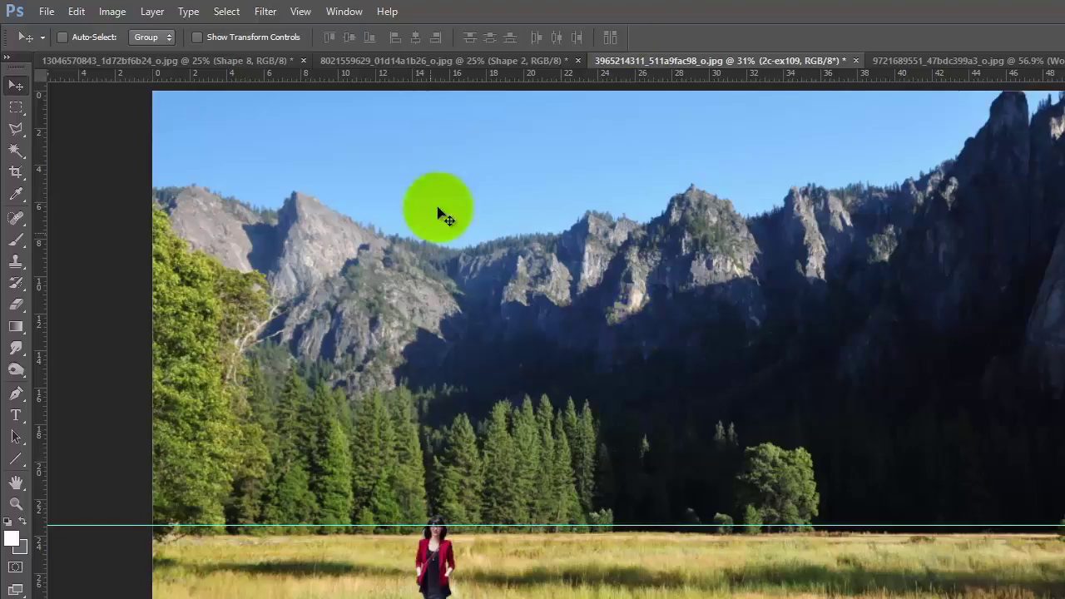
- Review the other open photos with the pine trees, the brick-house street and the tram street, and return to the meadow composite
{"action": "left_click", "coordinate": [352, 64]}
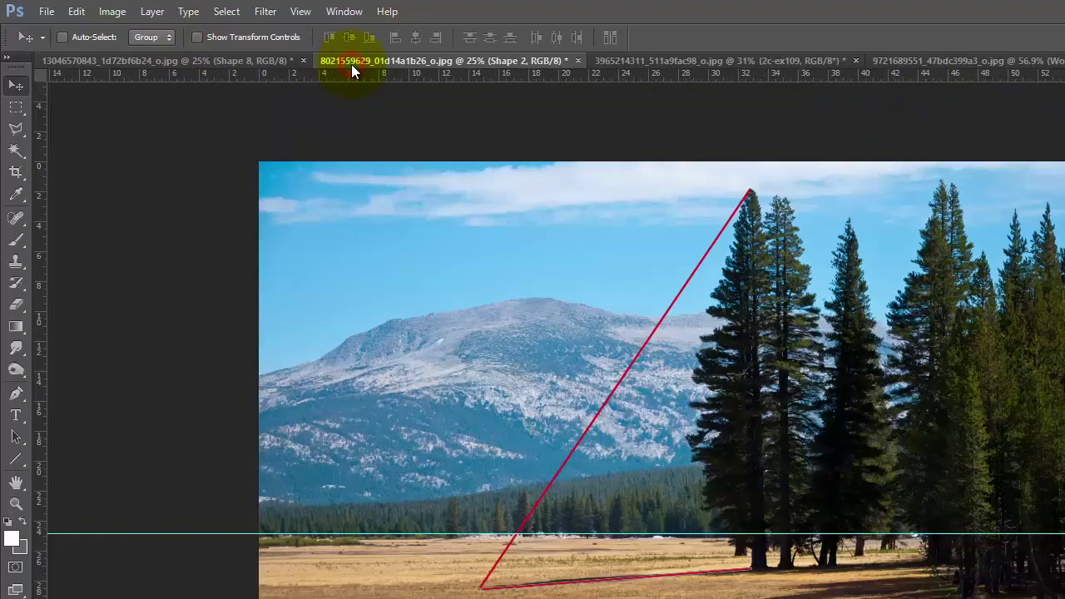
{"action": "left_click", "coordinate": [239, 64]}
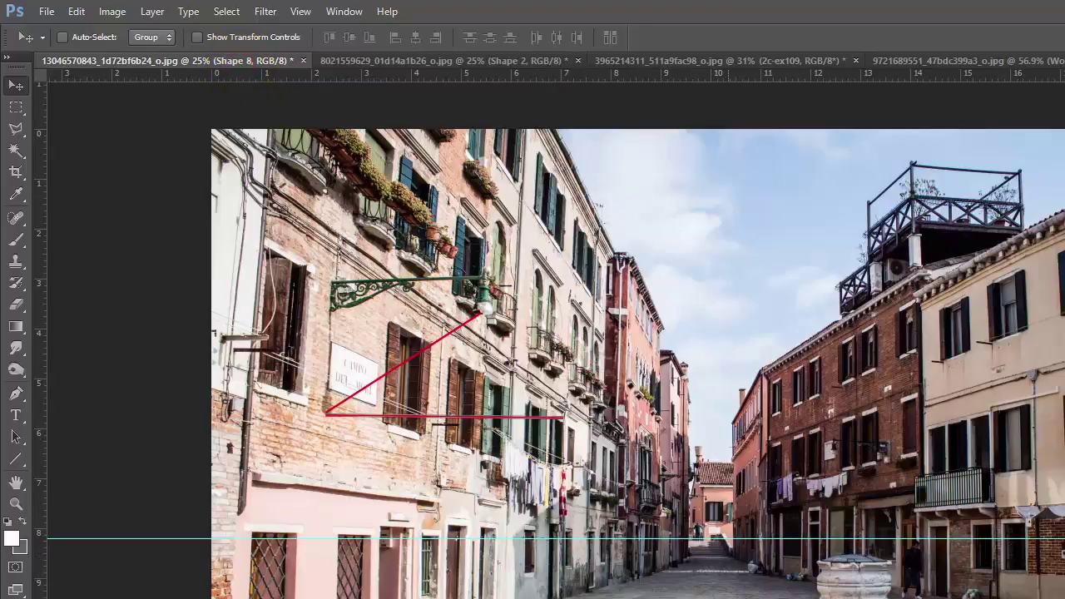
{"action": "left_click", "coordinate": [979, 60]}
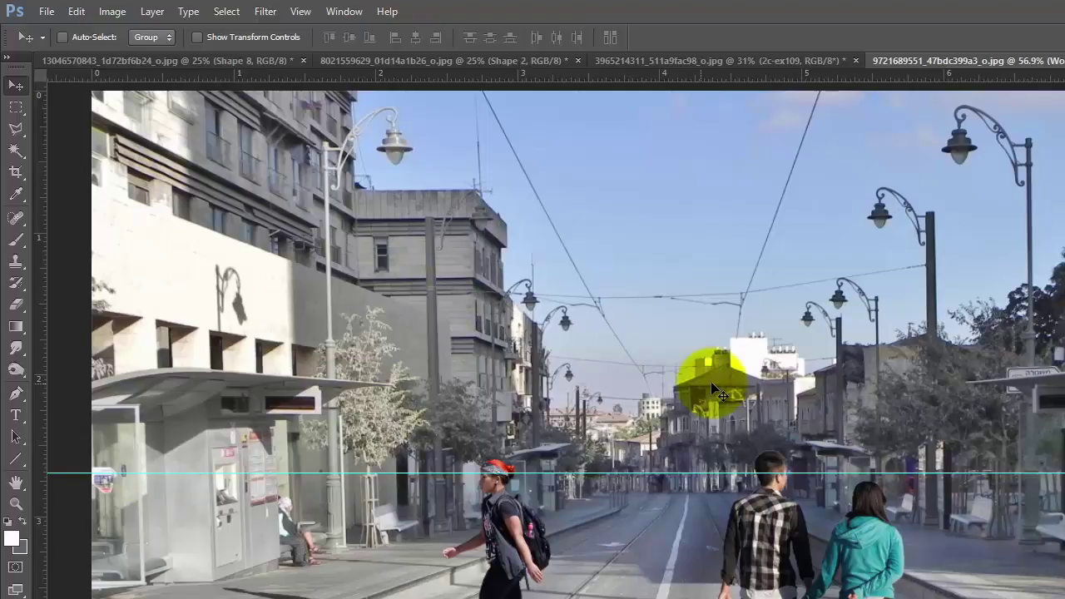
{"action": "left_click", "coordinate": [763, 60]}
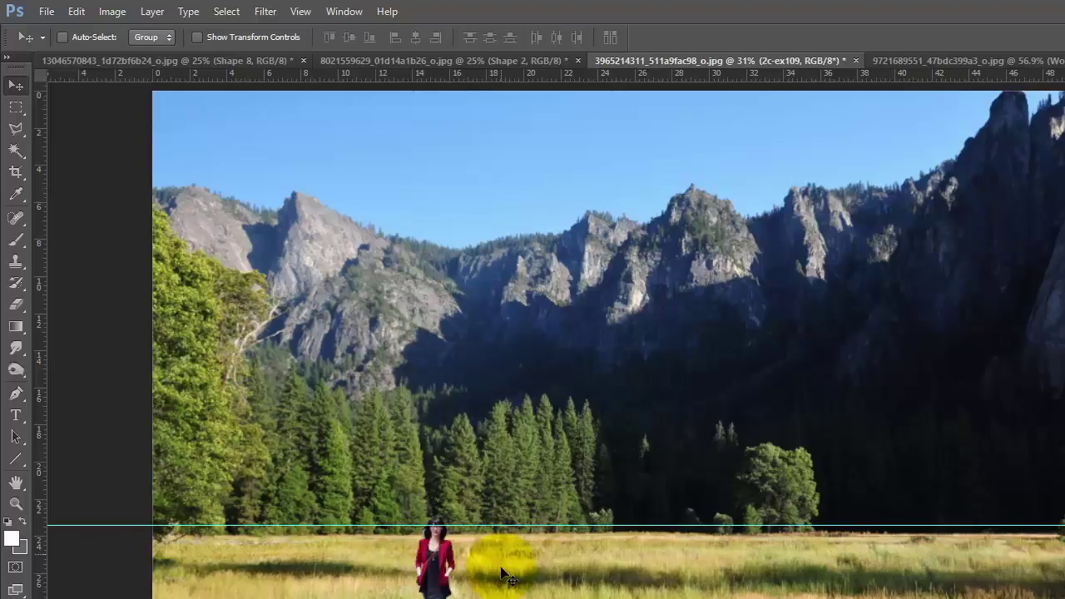
{"action": "left_click", "coordinate": [530, 455]}
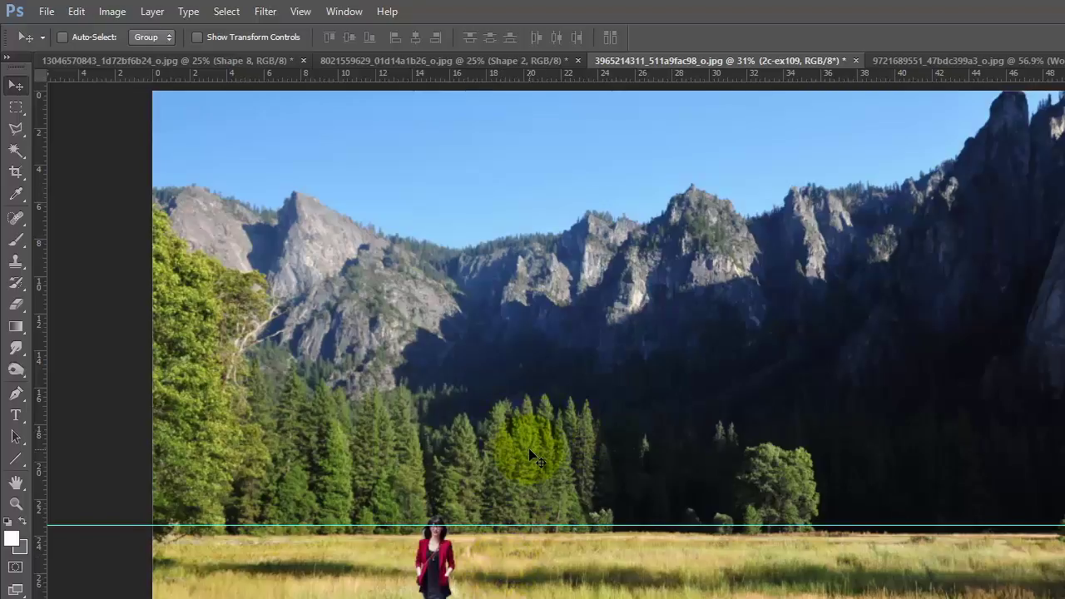